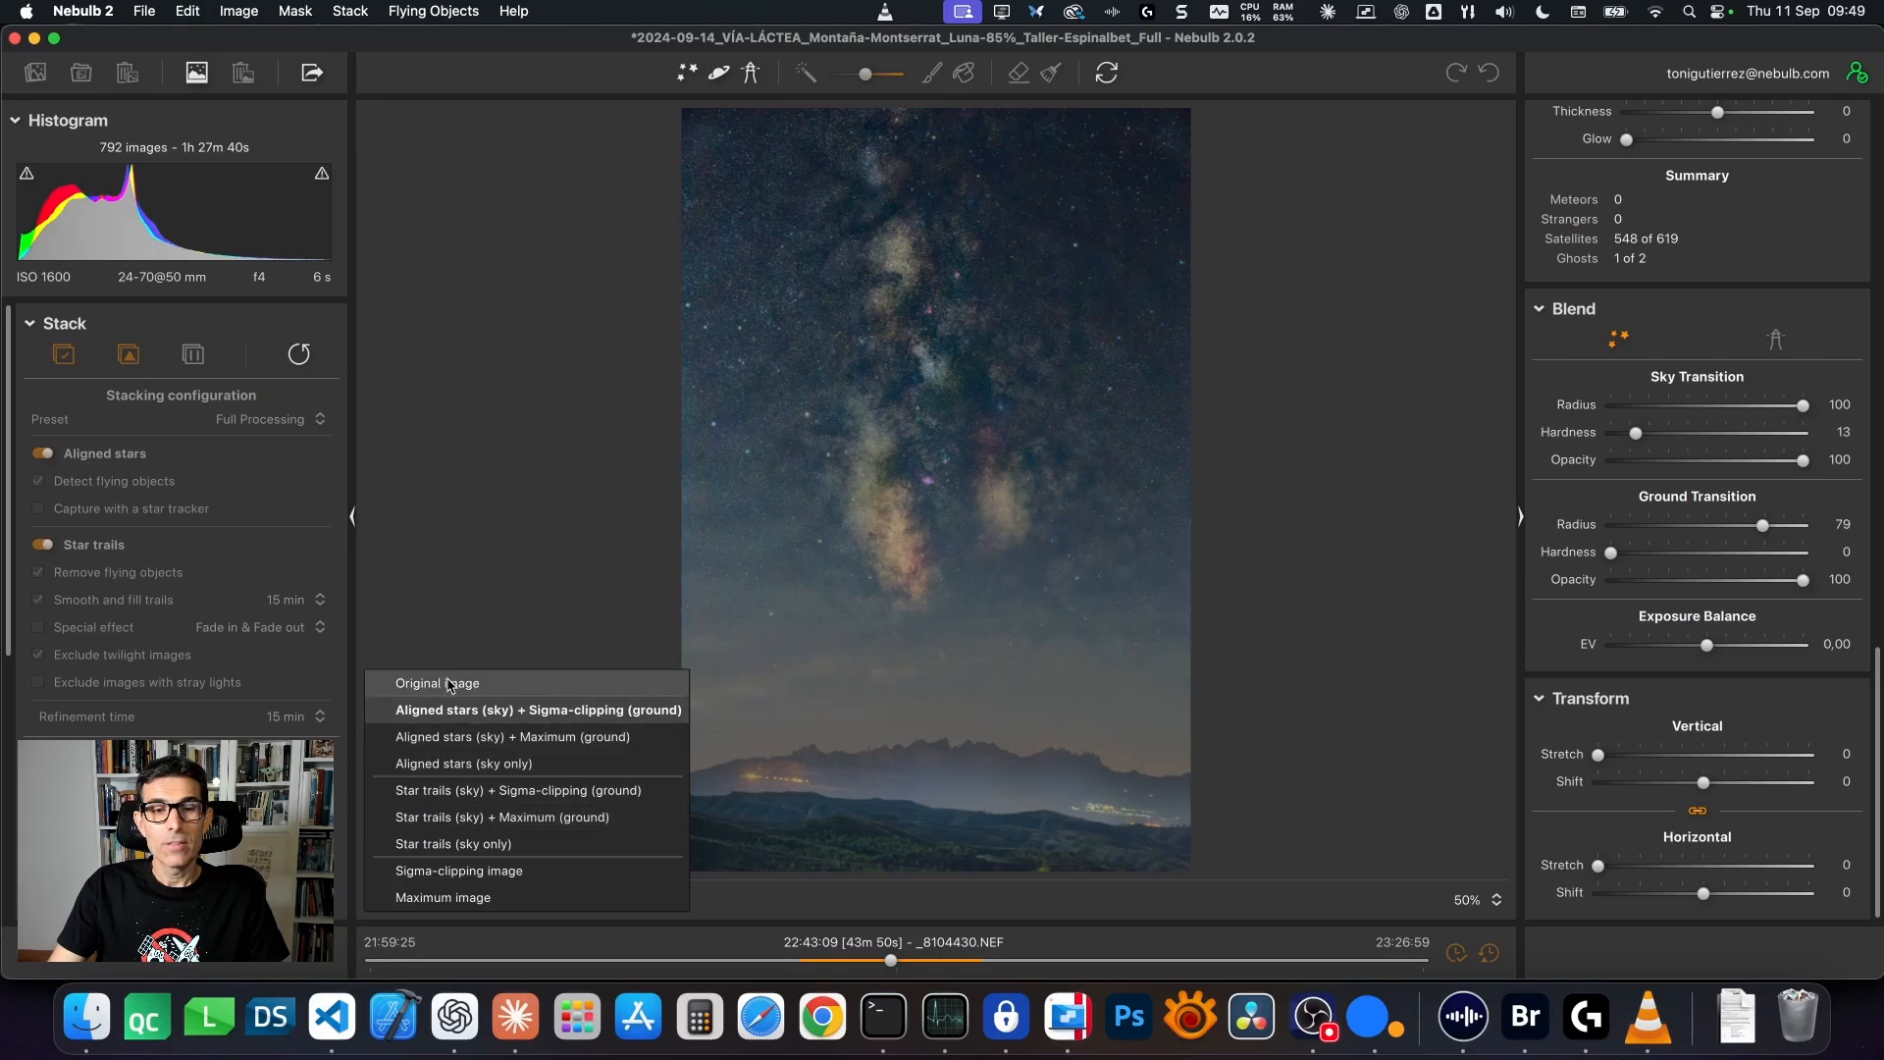
Show the original image, inspect its sky up close, and return to the Aligned stars (sky) + Sigma-clipping (ground) result.
{"action": "left_click", "coordinate": [451, 683]}
{"action": "left_click", "coordinate": [926, 467]}
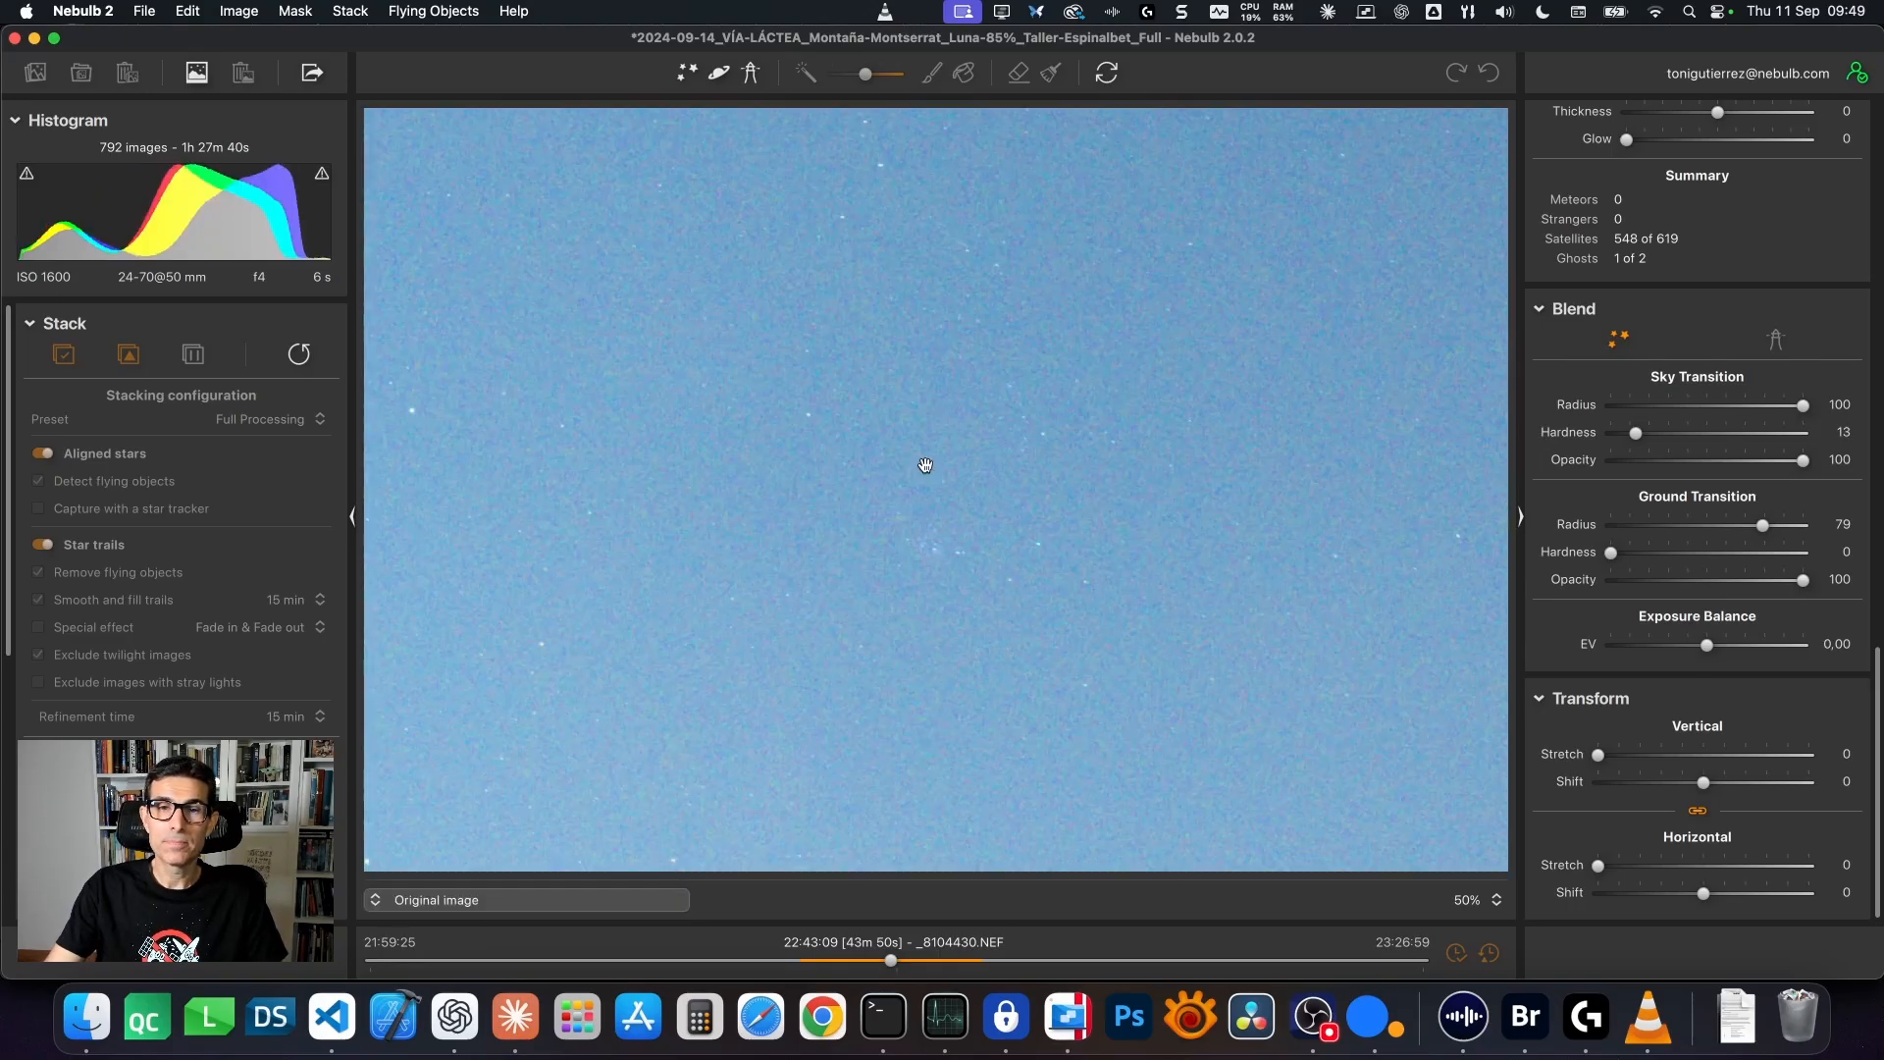
{"action": "left_click", "coordinate": [925, 465]}
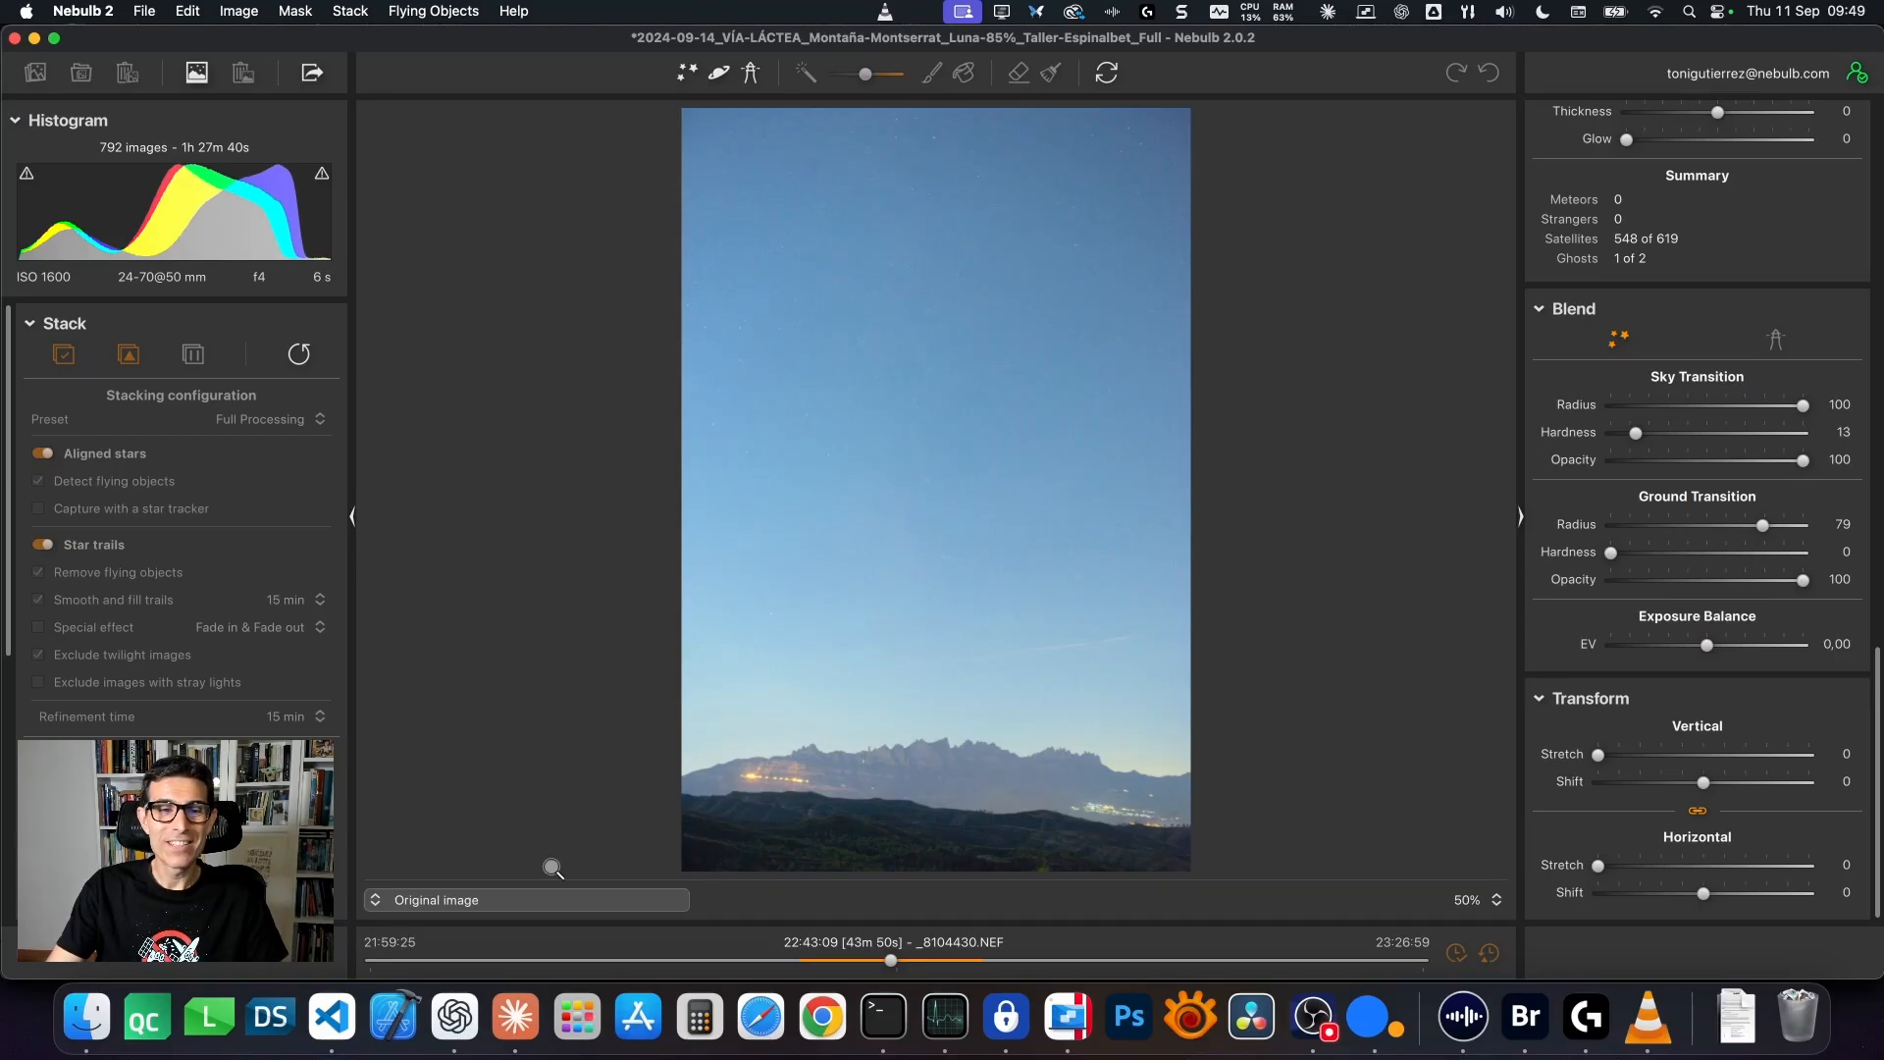
{"action": "left_click", "coordinate": [488, 899]}
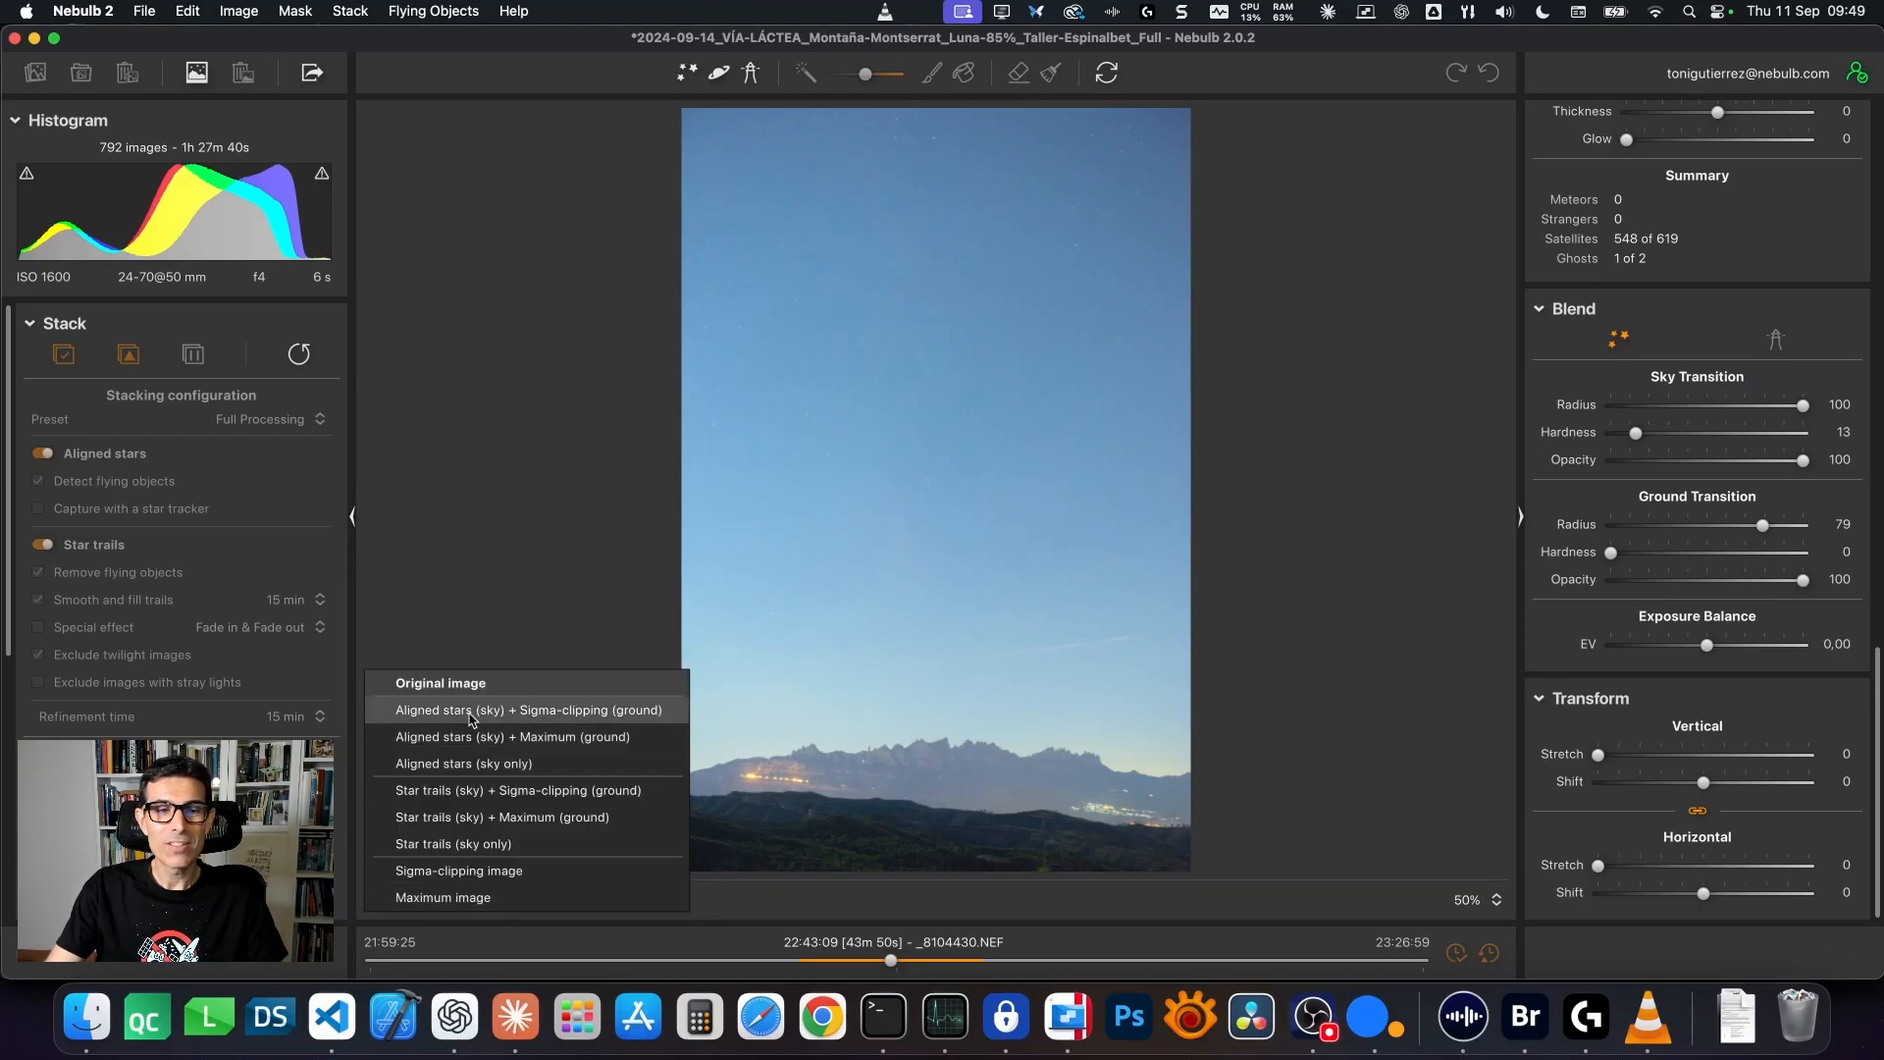
{"action": "left_click", "coordinate": [472, 714]}
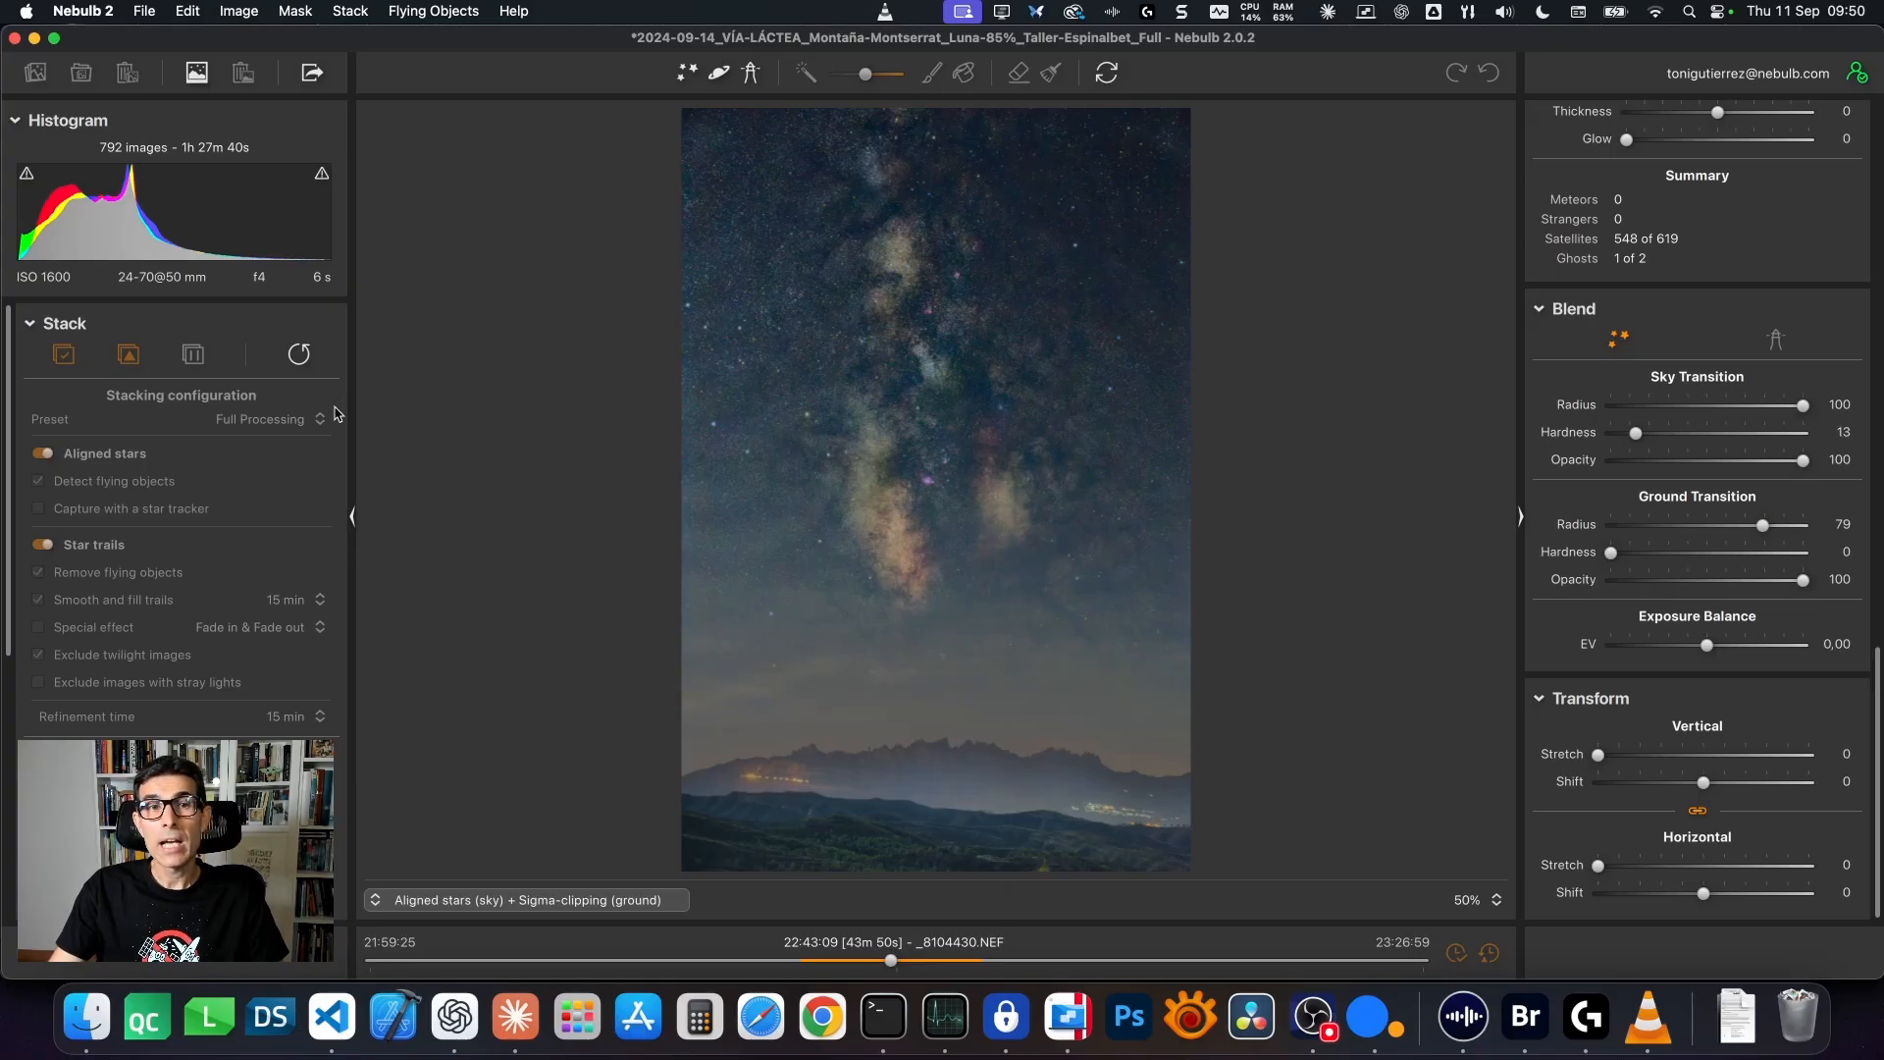
Compare the original image once more with the Aligned stars (sky) + Sigma-clipping (ground) result.
{"action": "key", "text": "super+Tab"}
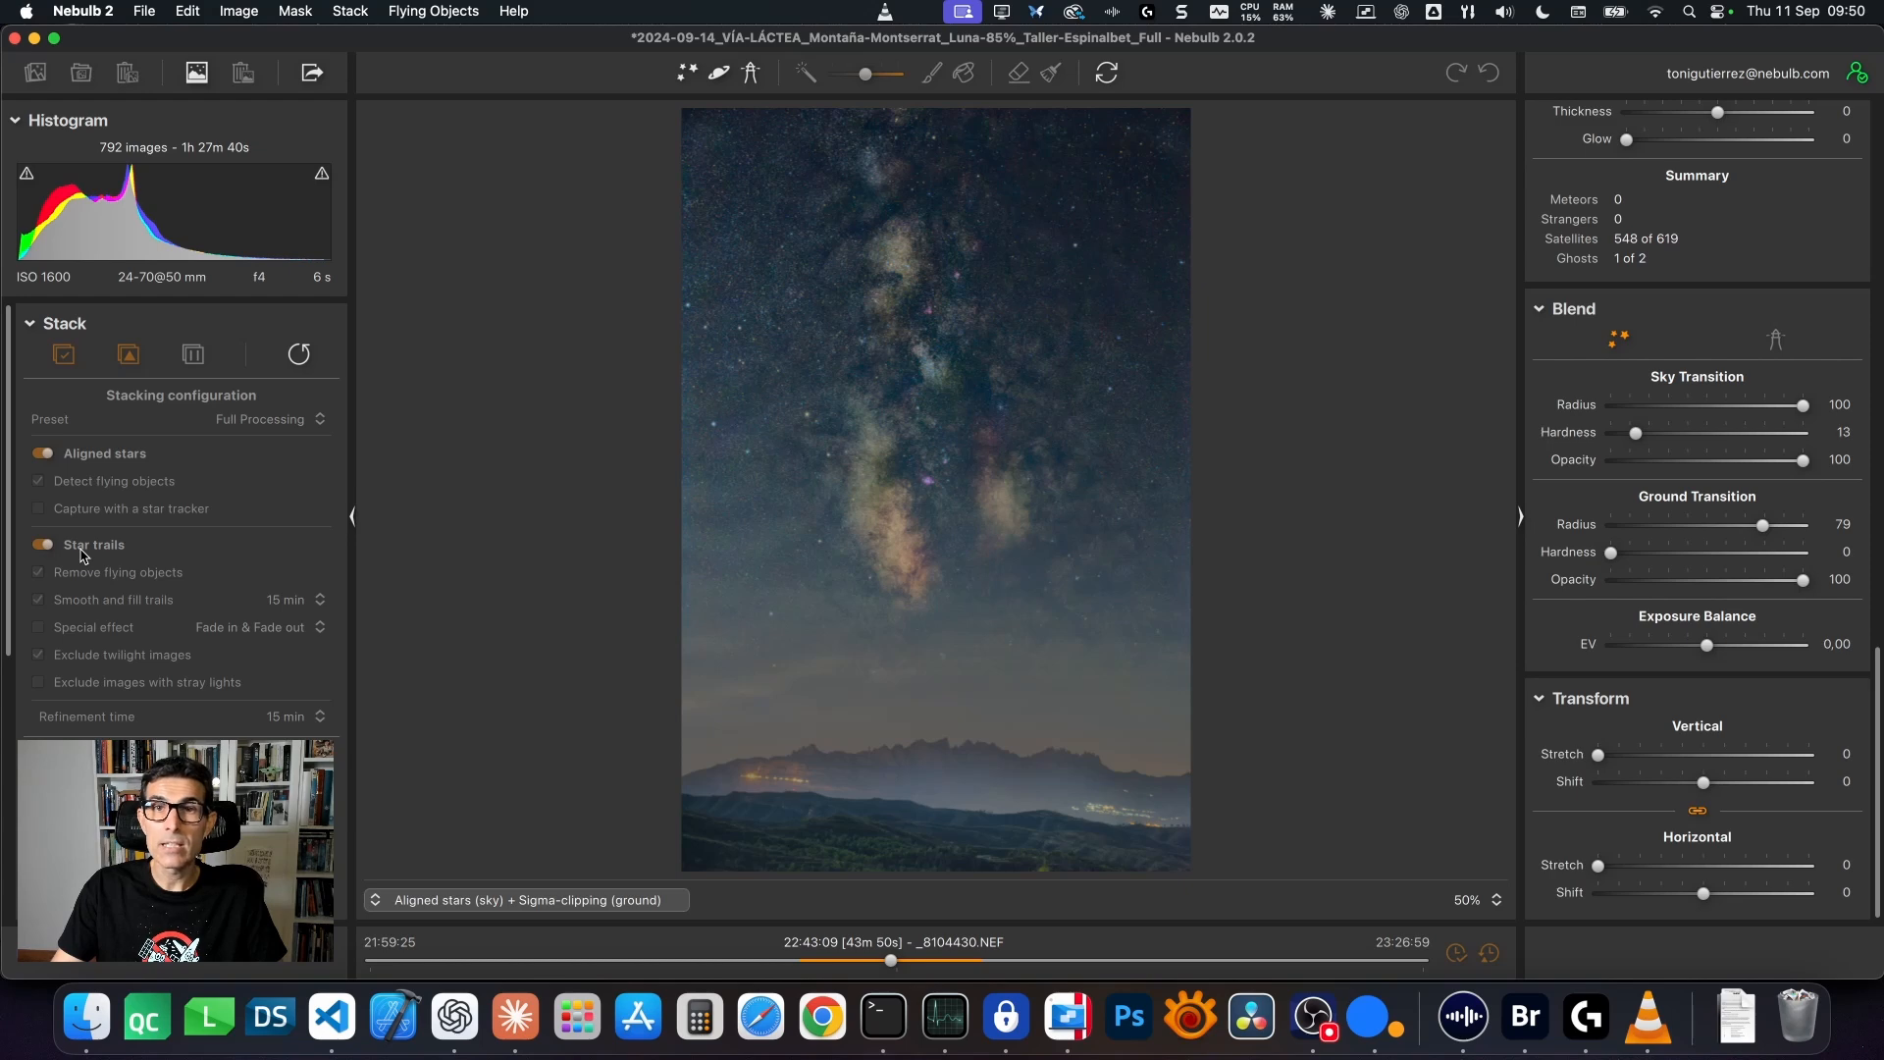
{"action": "left_click", "coordinate": [451, 901]}
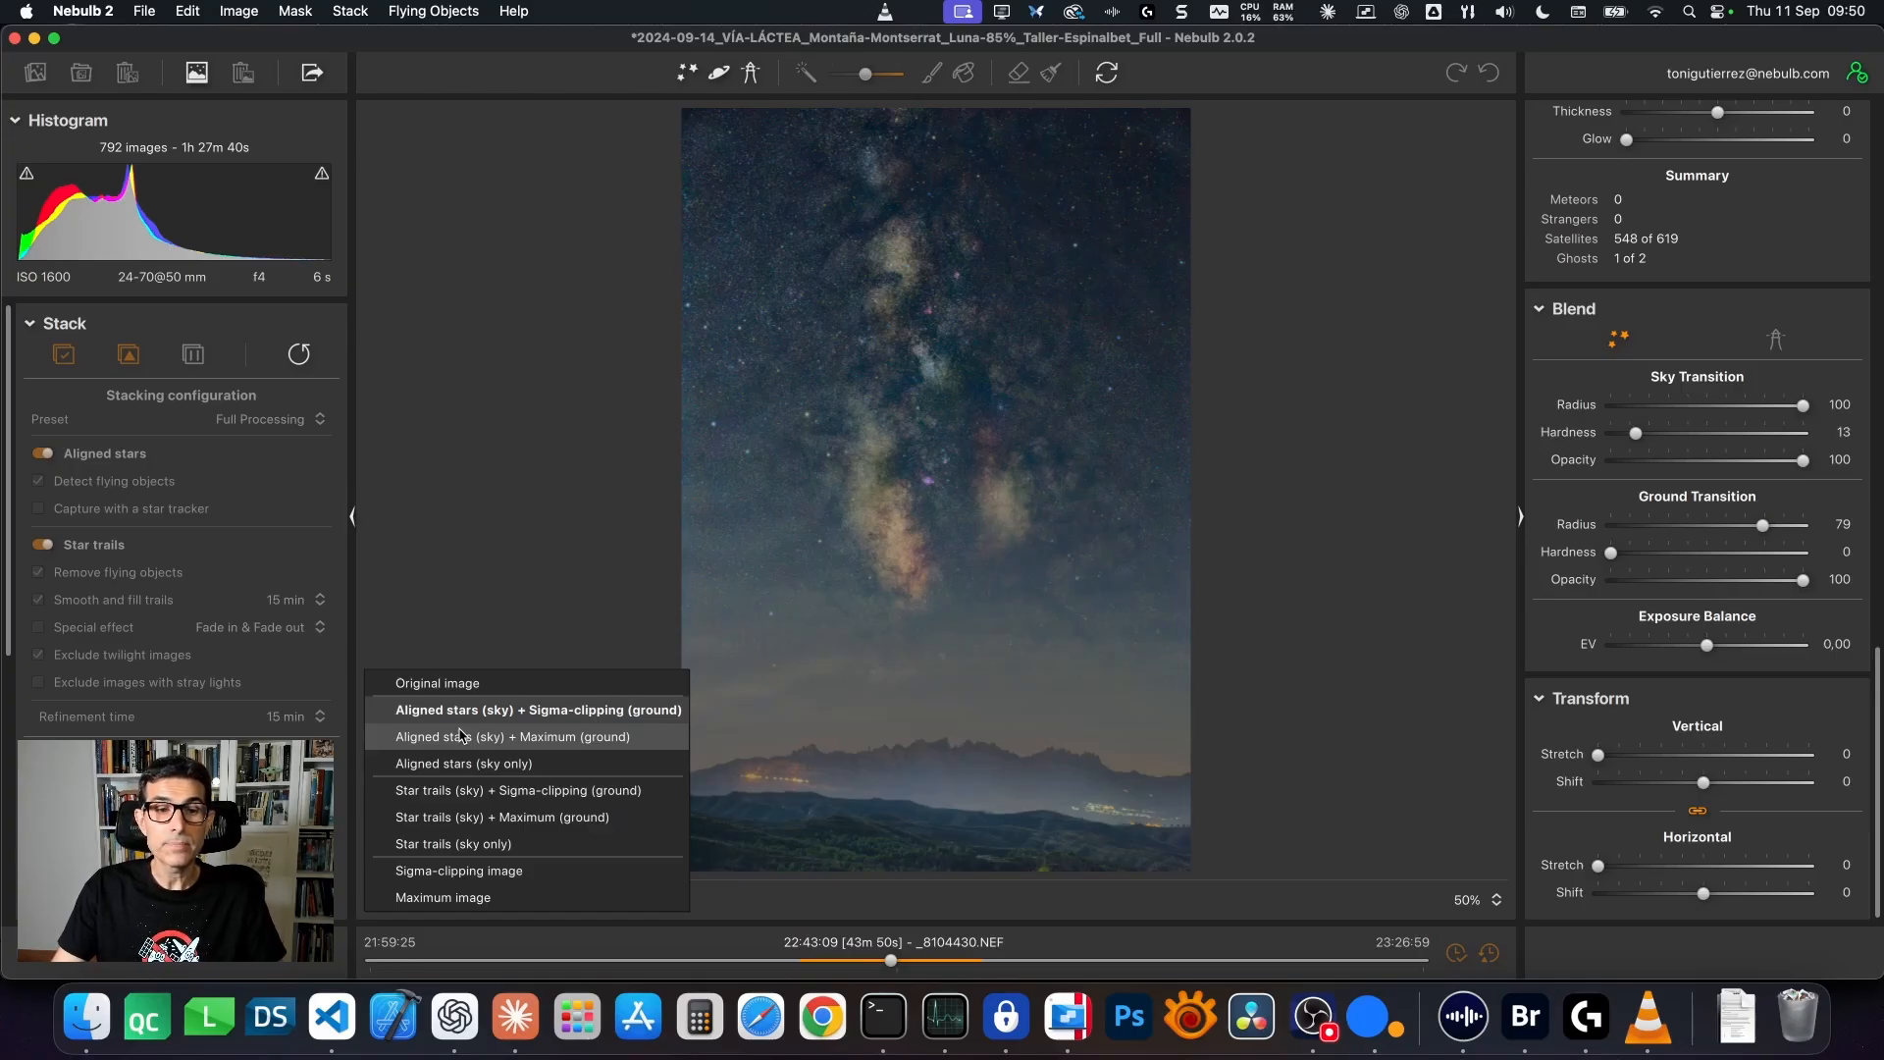
{"action": "left_click", "coordinate": [459, 683]}
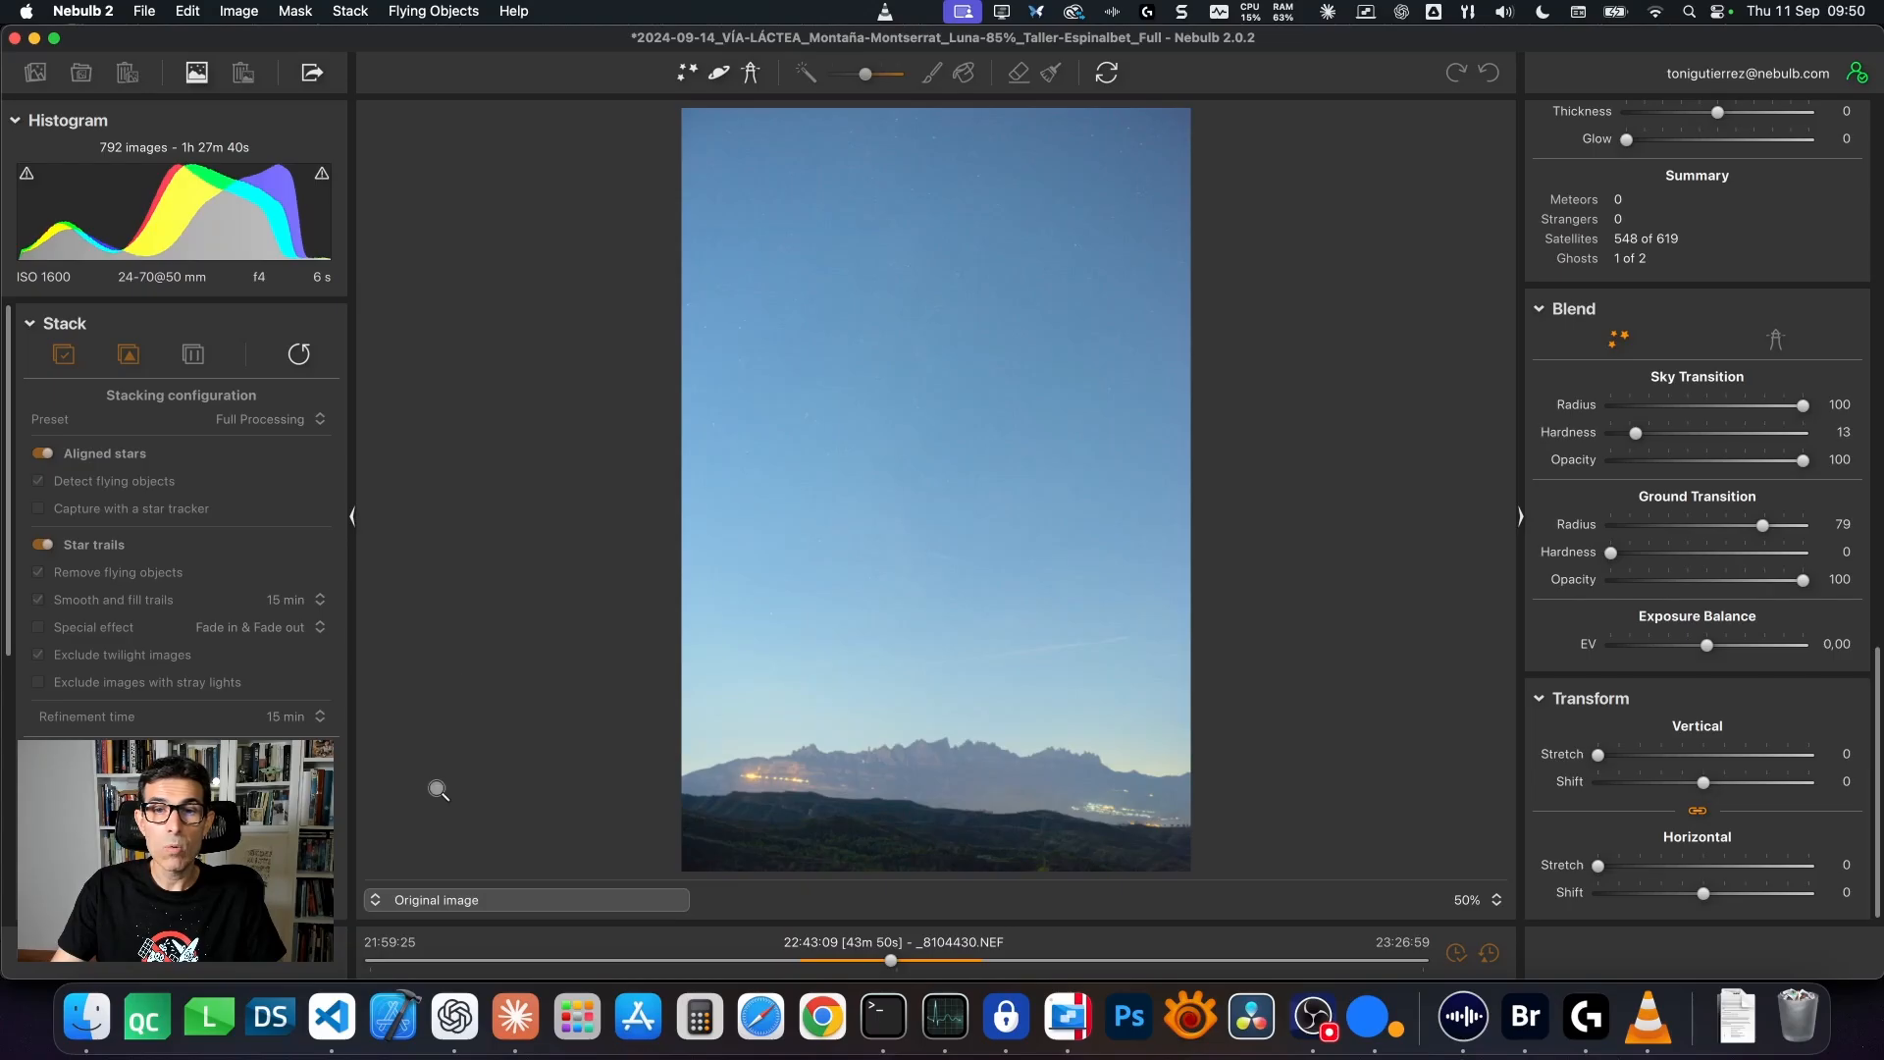
{"action": "left_click", "coordinate": [402, 899]}
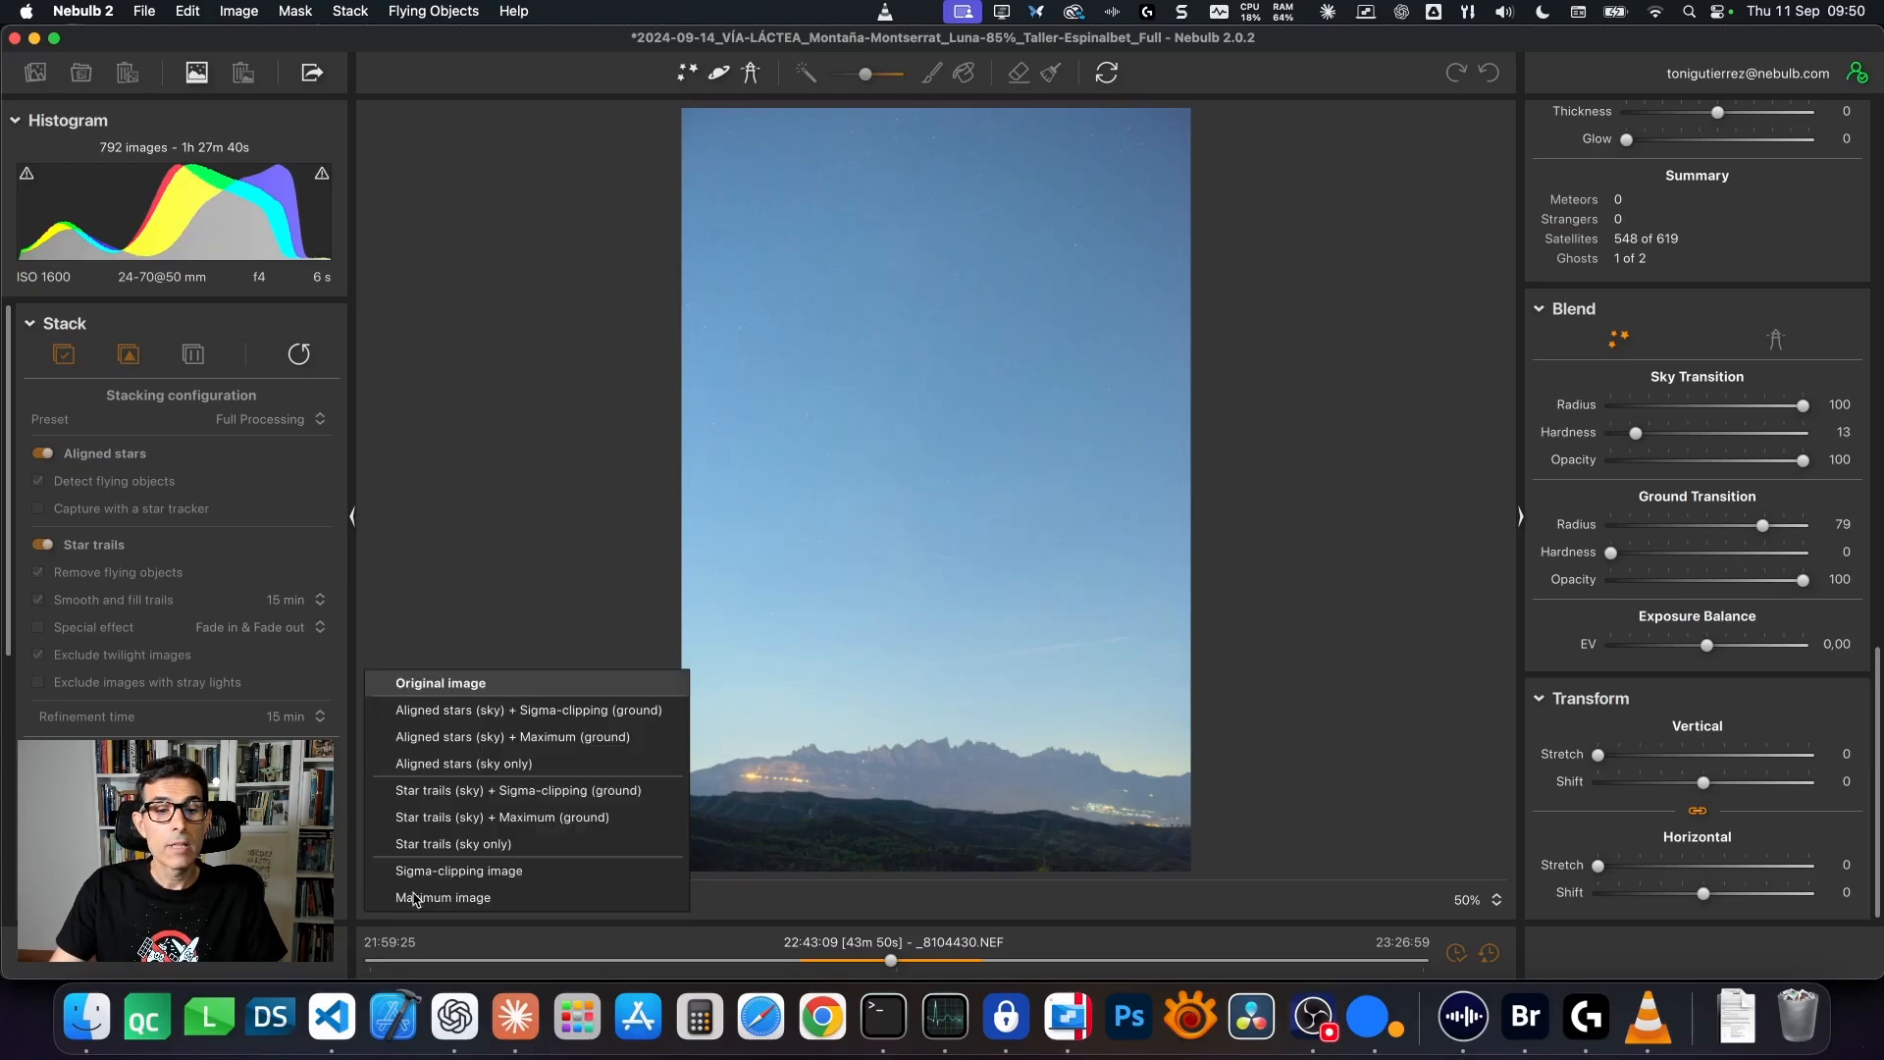
{"action": "left_click", "coordinate": [495, 709]}
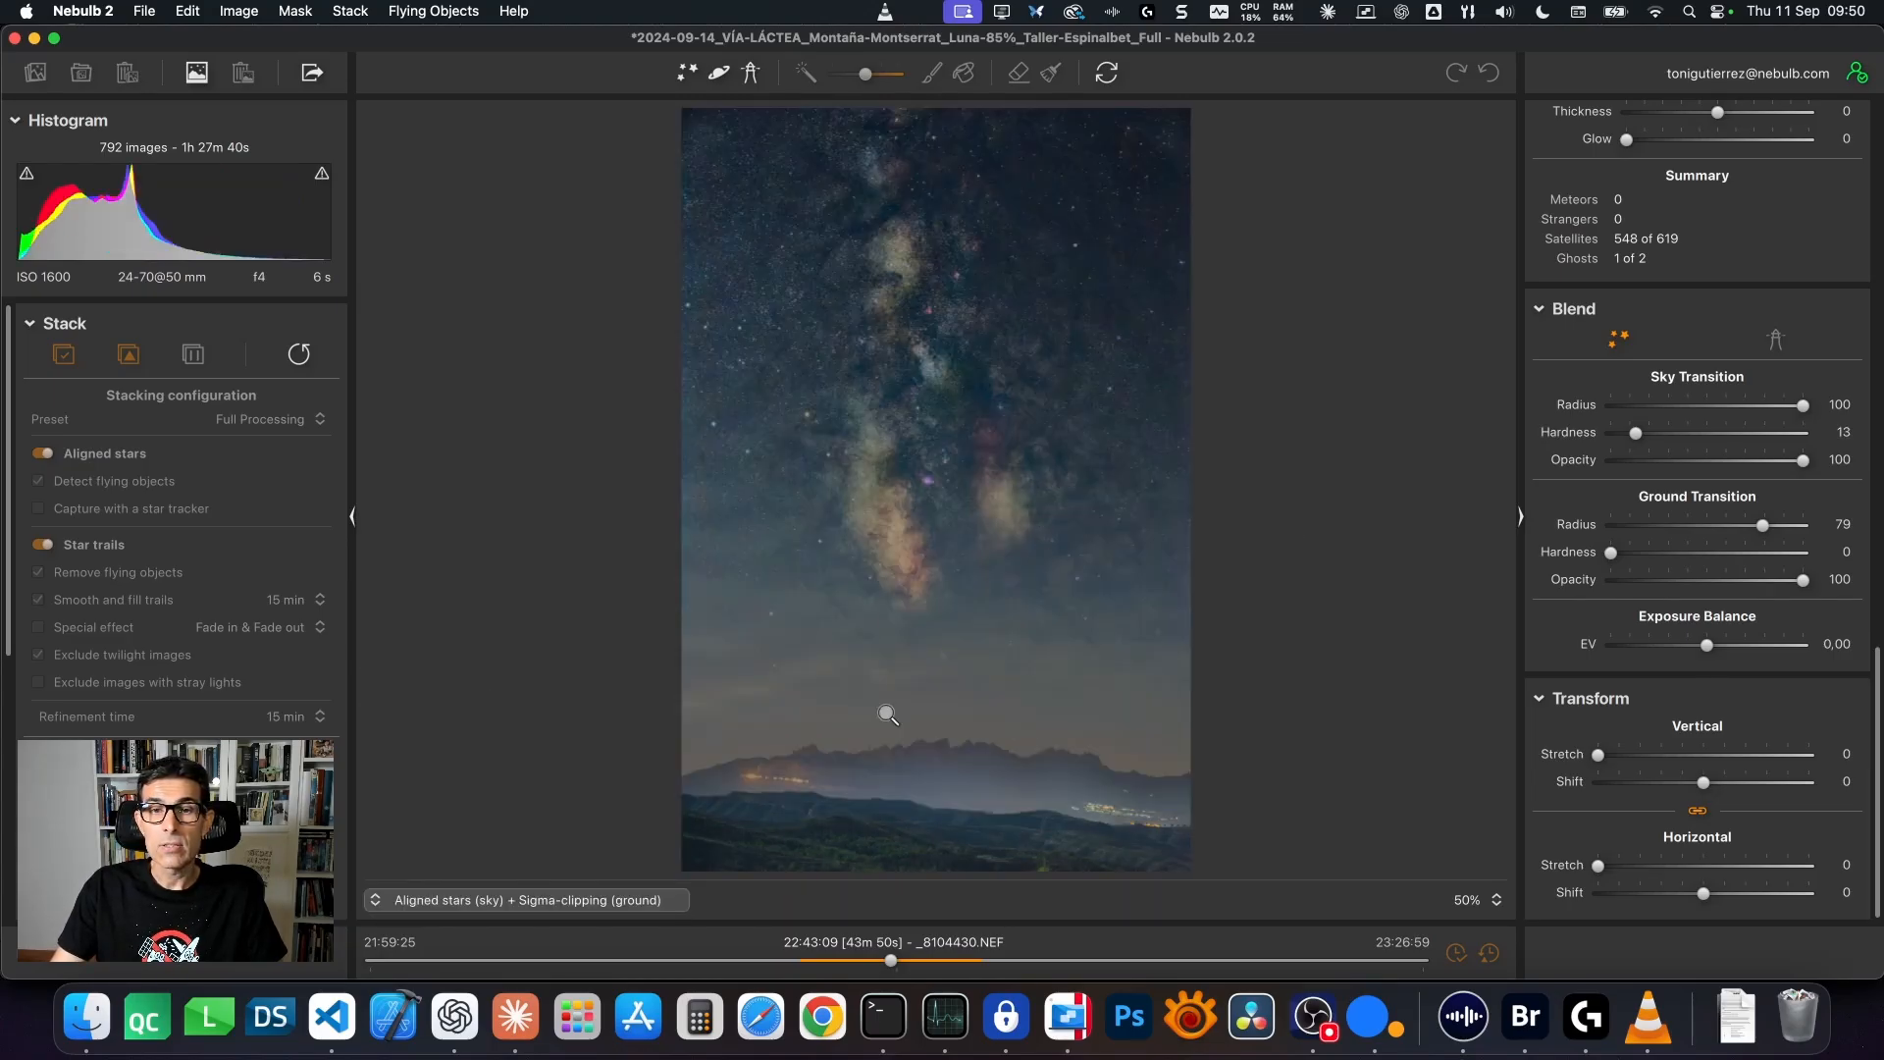
Show the Maximum image and inspect the flying-object trails in the lower part of the sky up close.
{"action": "left_click", "coordinate": [529, 899]}
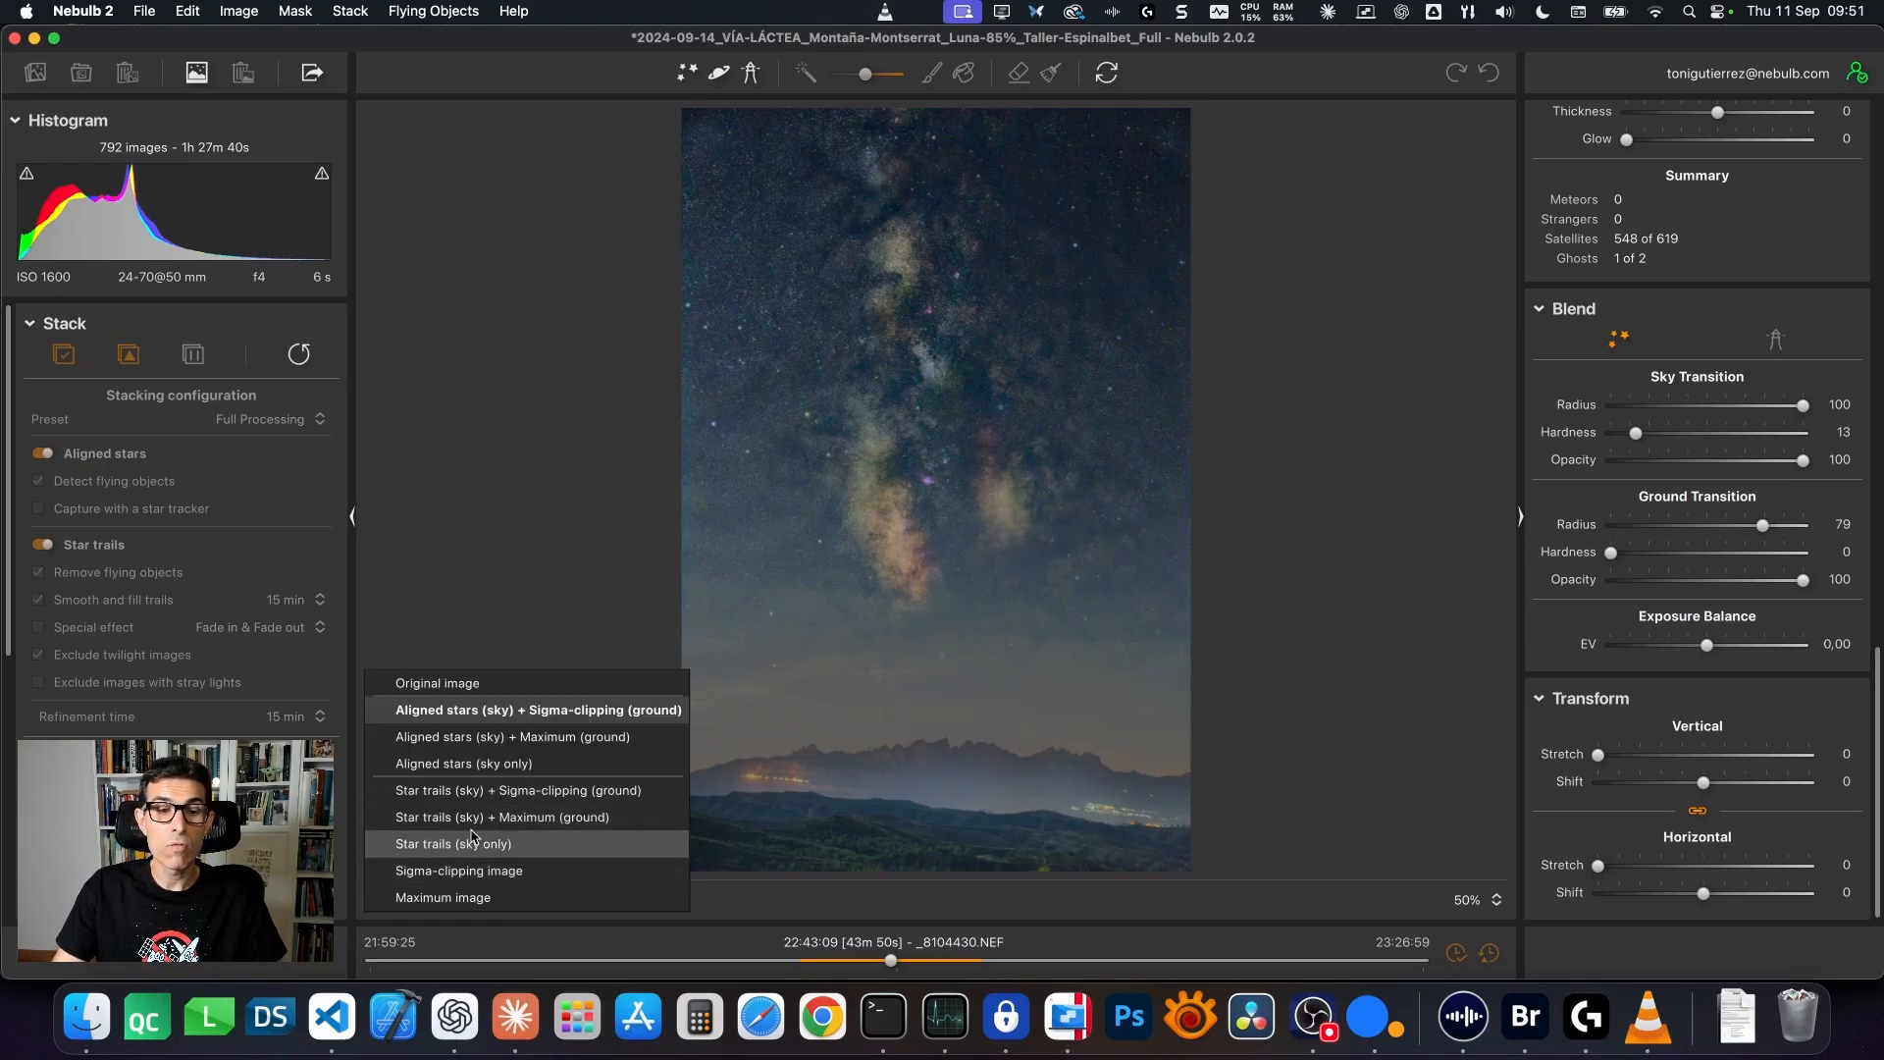
{"action": "left_click", "coordinate": [449, 900]}
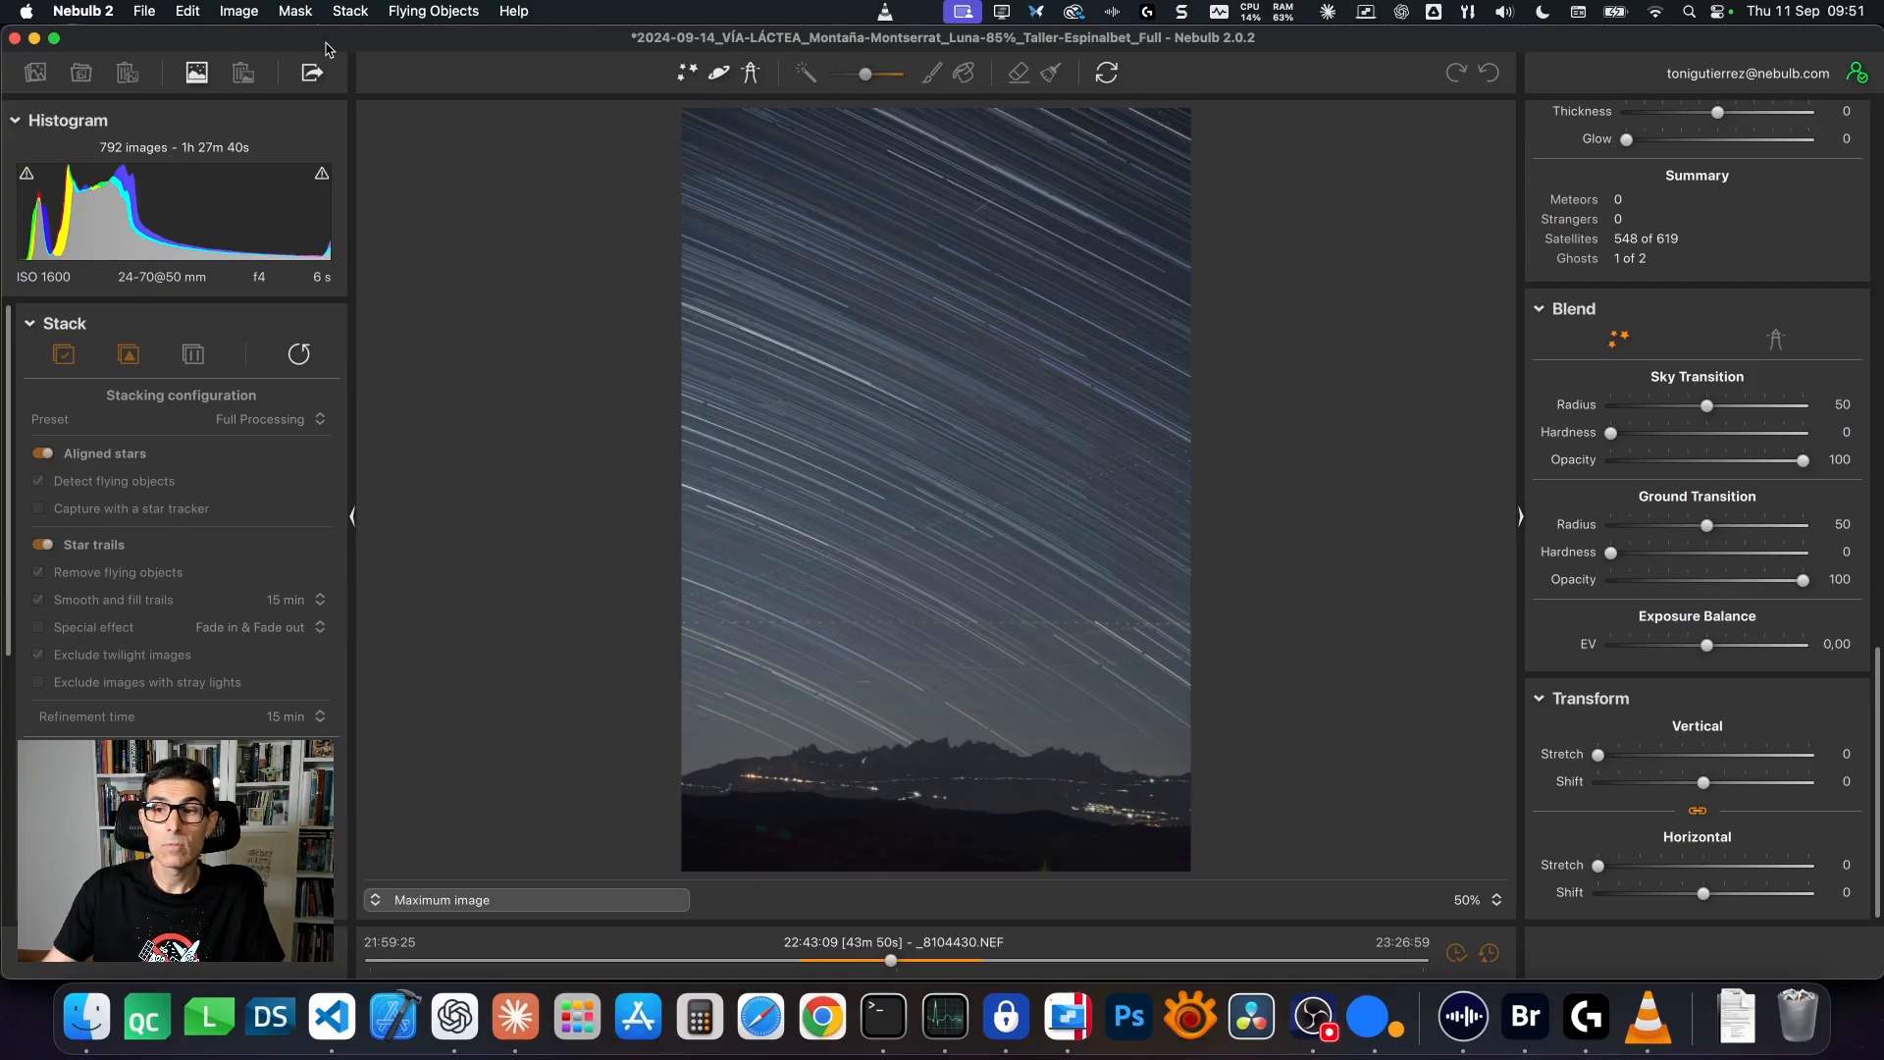
{"action": "left_click", "coordinate": [880, 615]}
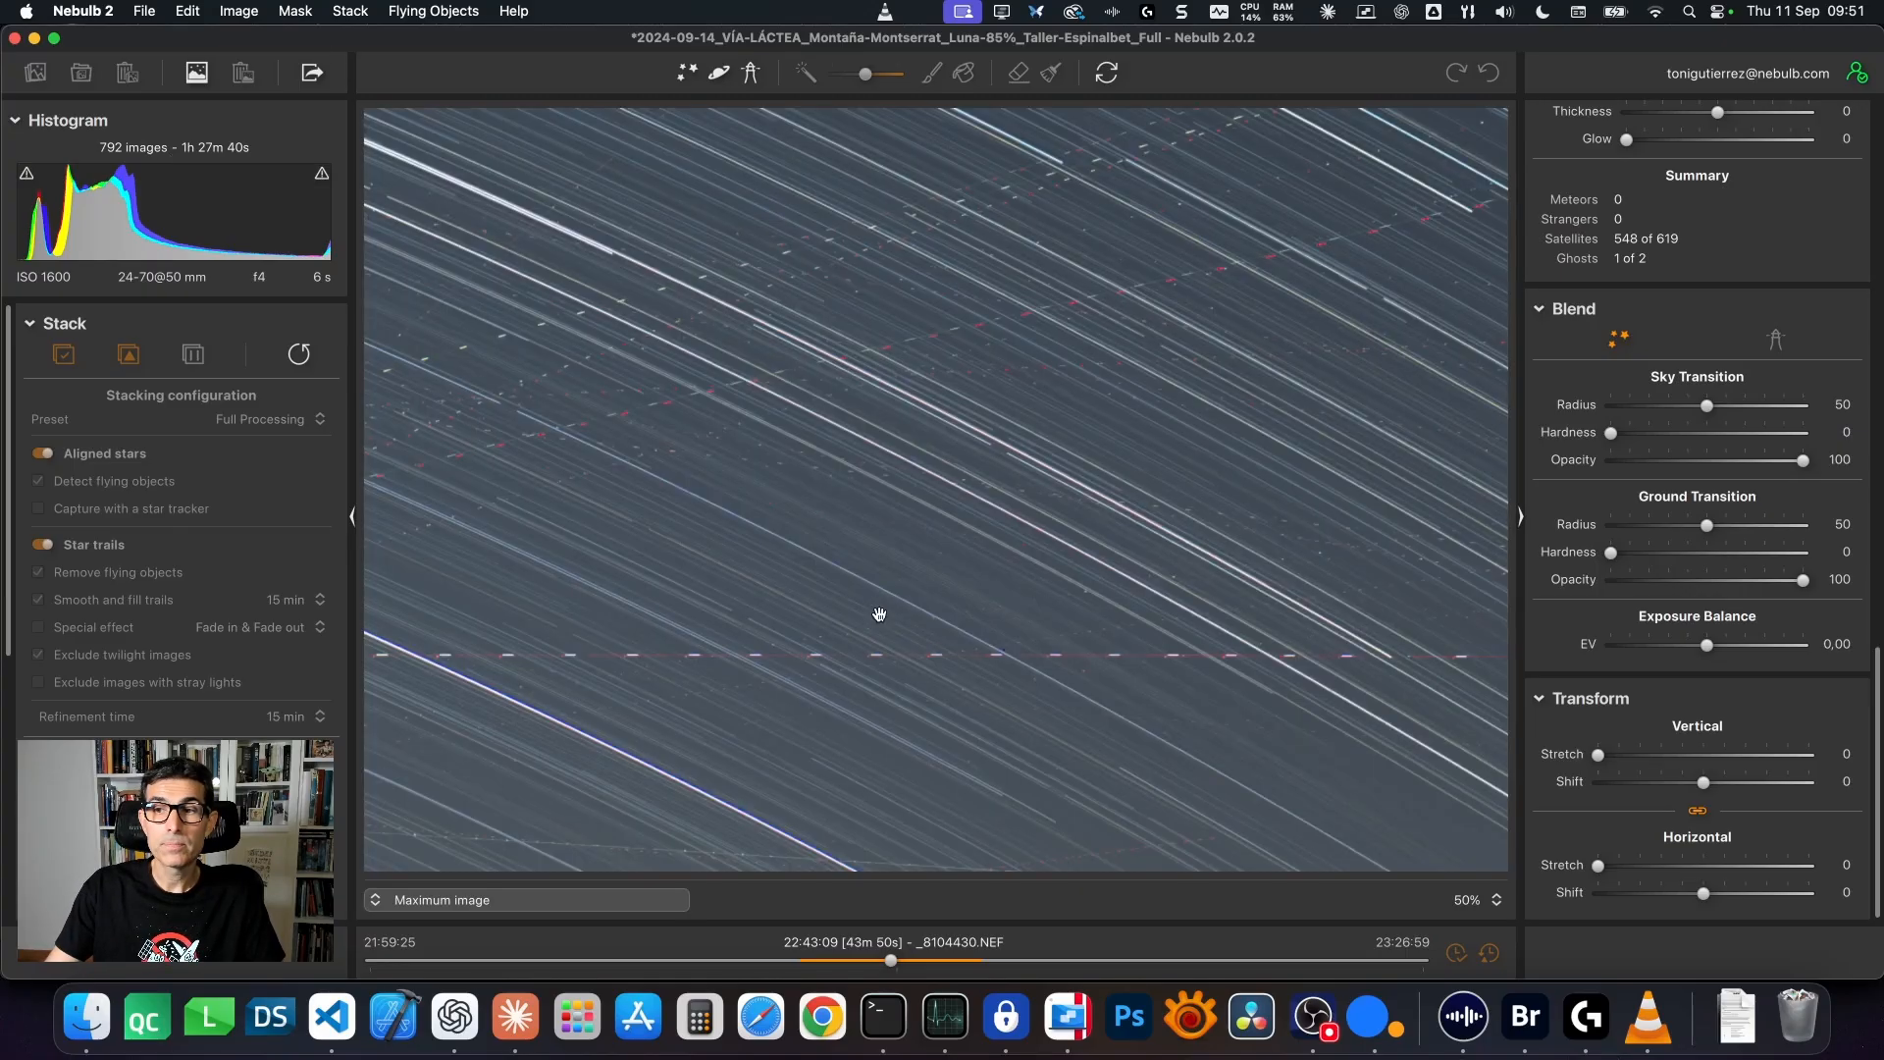
{"action": "left_click_drag", "start_coordinate": [917, 639], "coordinate": [863, 568]}
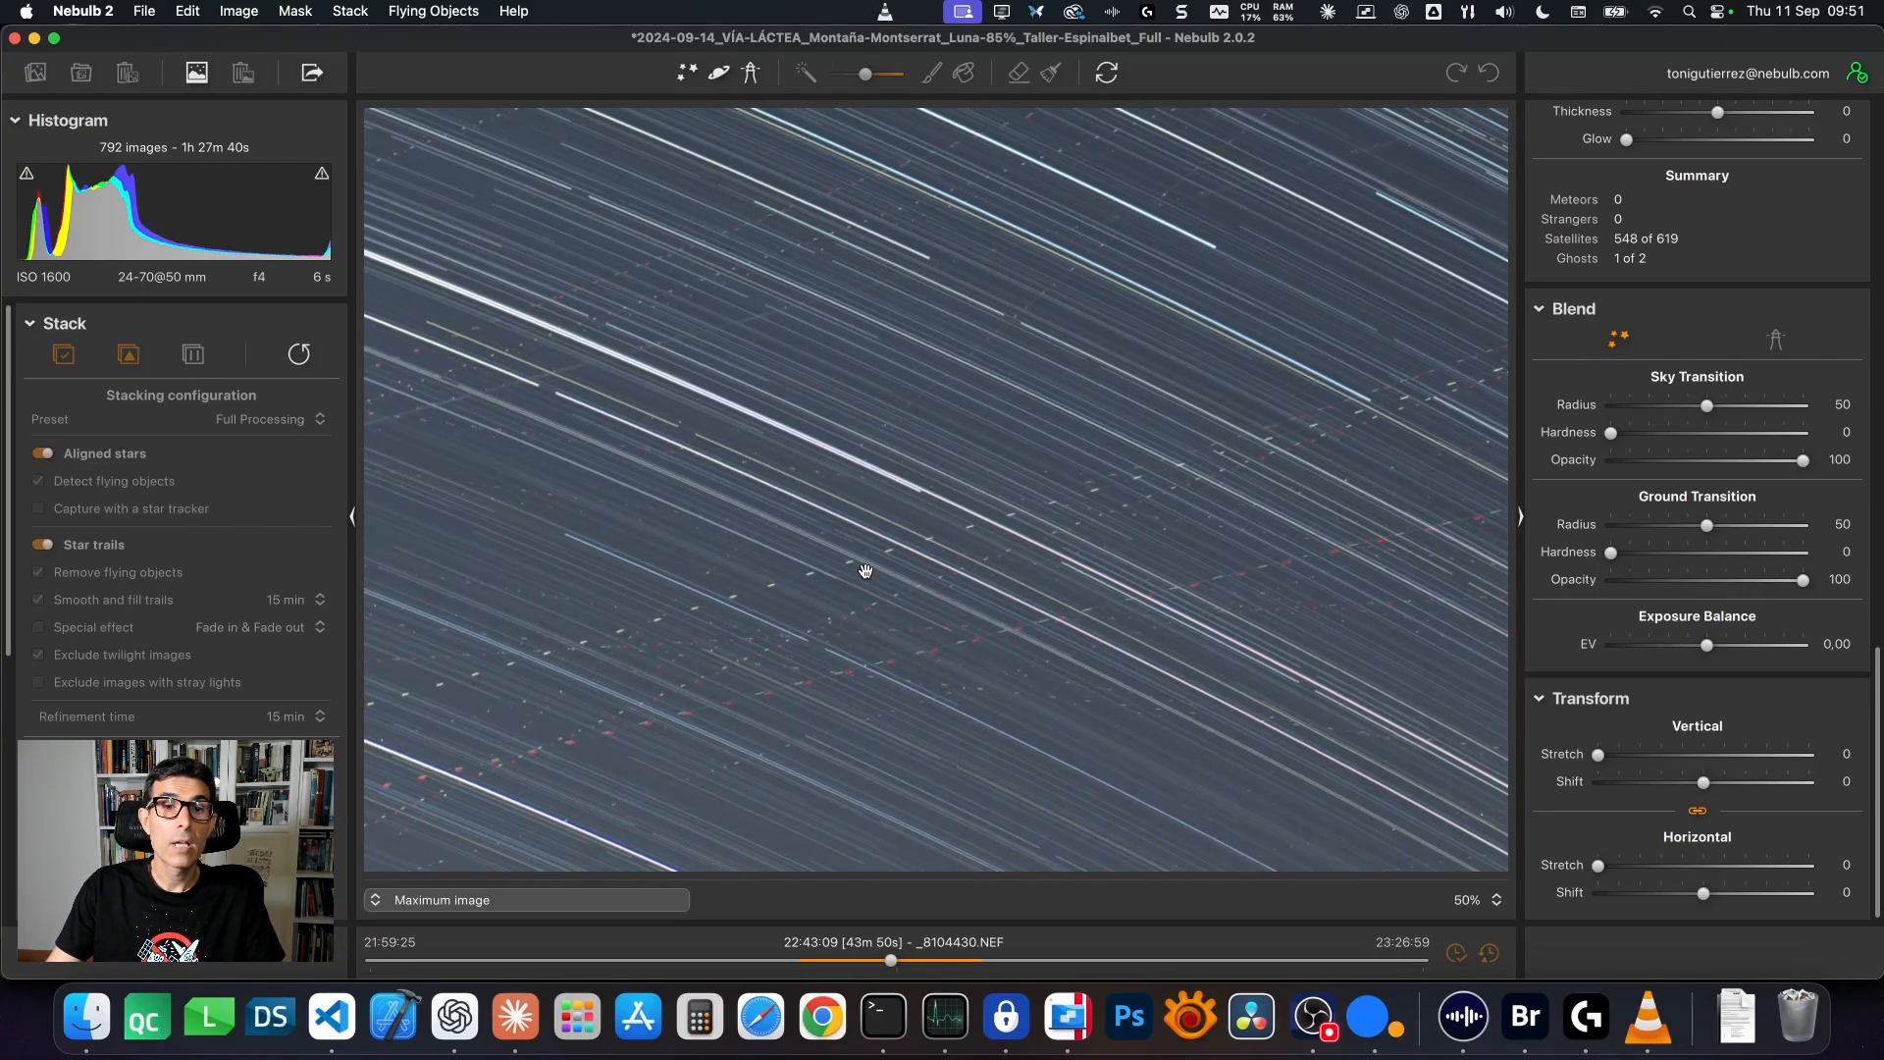
{"action": "left_click", "coordinate": [794, 619]}
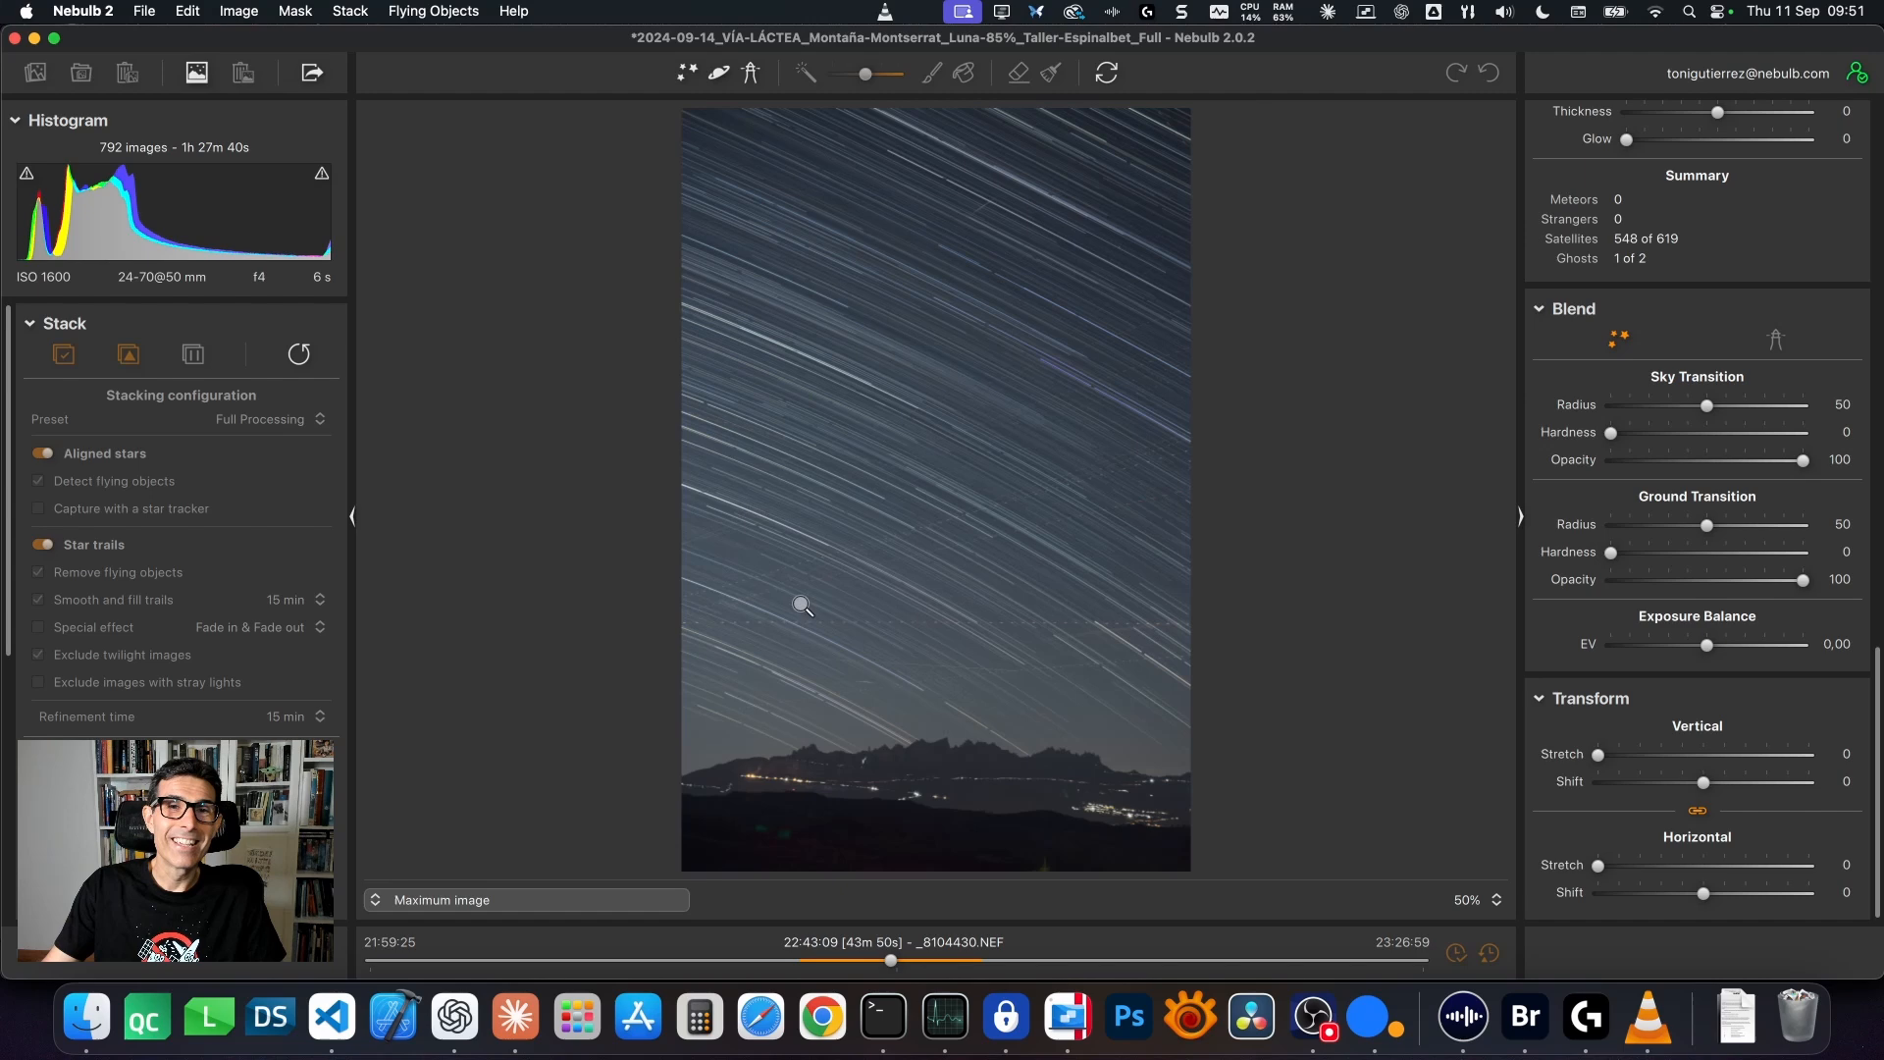
Inspect the upper sky of the Maximum image up close for streaks crossing the star trails.
{"action": "left_click", "coordinate": [977, 209]}
{"action": "left_click_drag", "start_coordinate": [1066, 277], "coordinate": [1031, 339]}
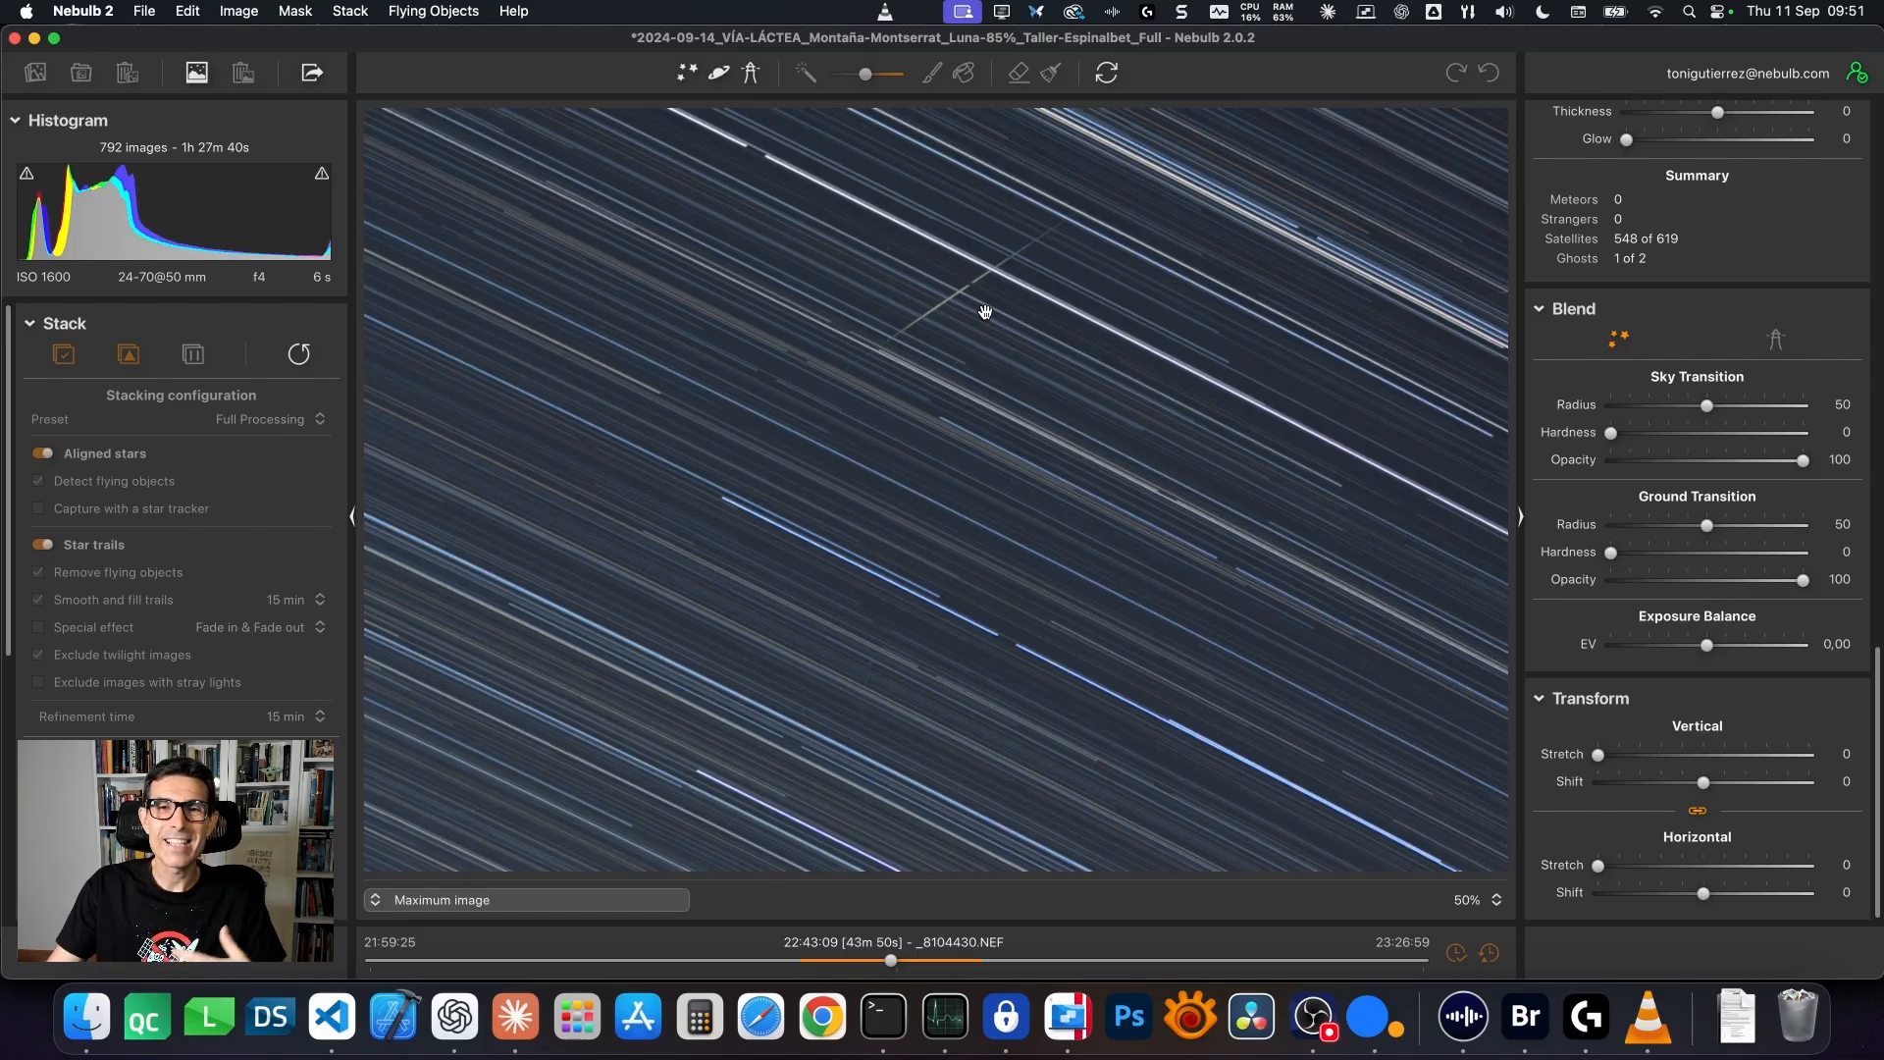
{"action": "left_click_drag", "start_coordinate": [1056, 631], "coordinate": [722, 493]}
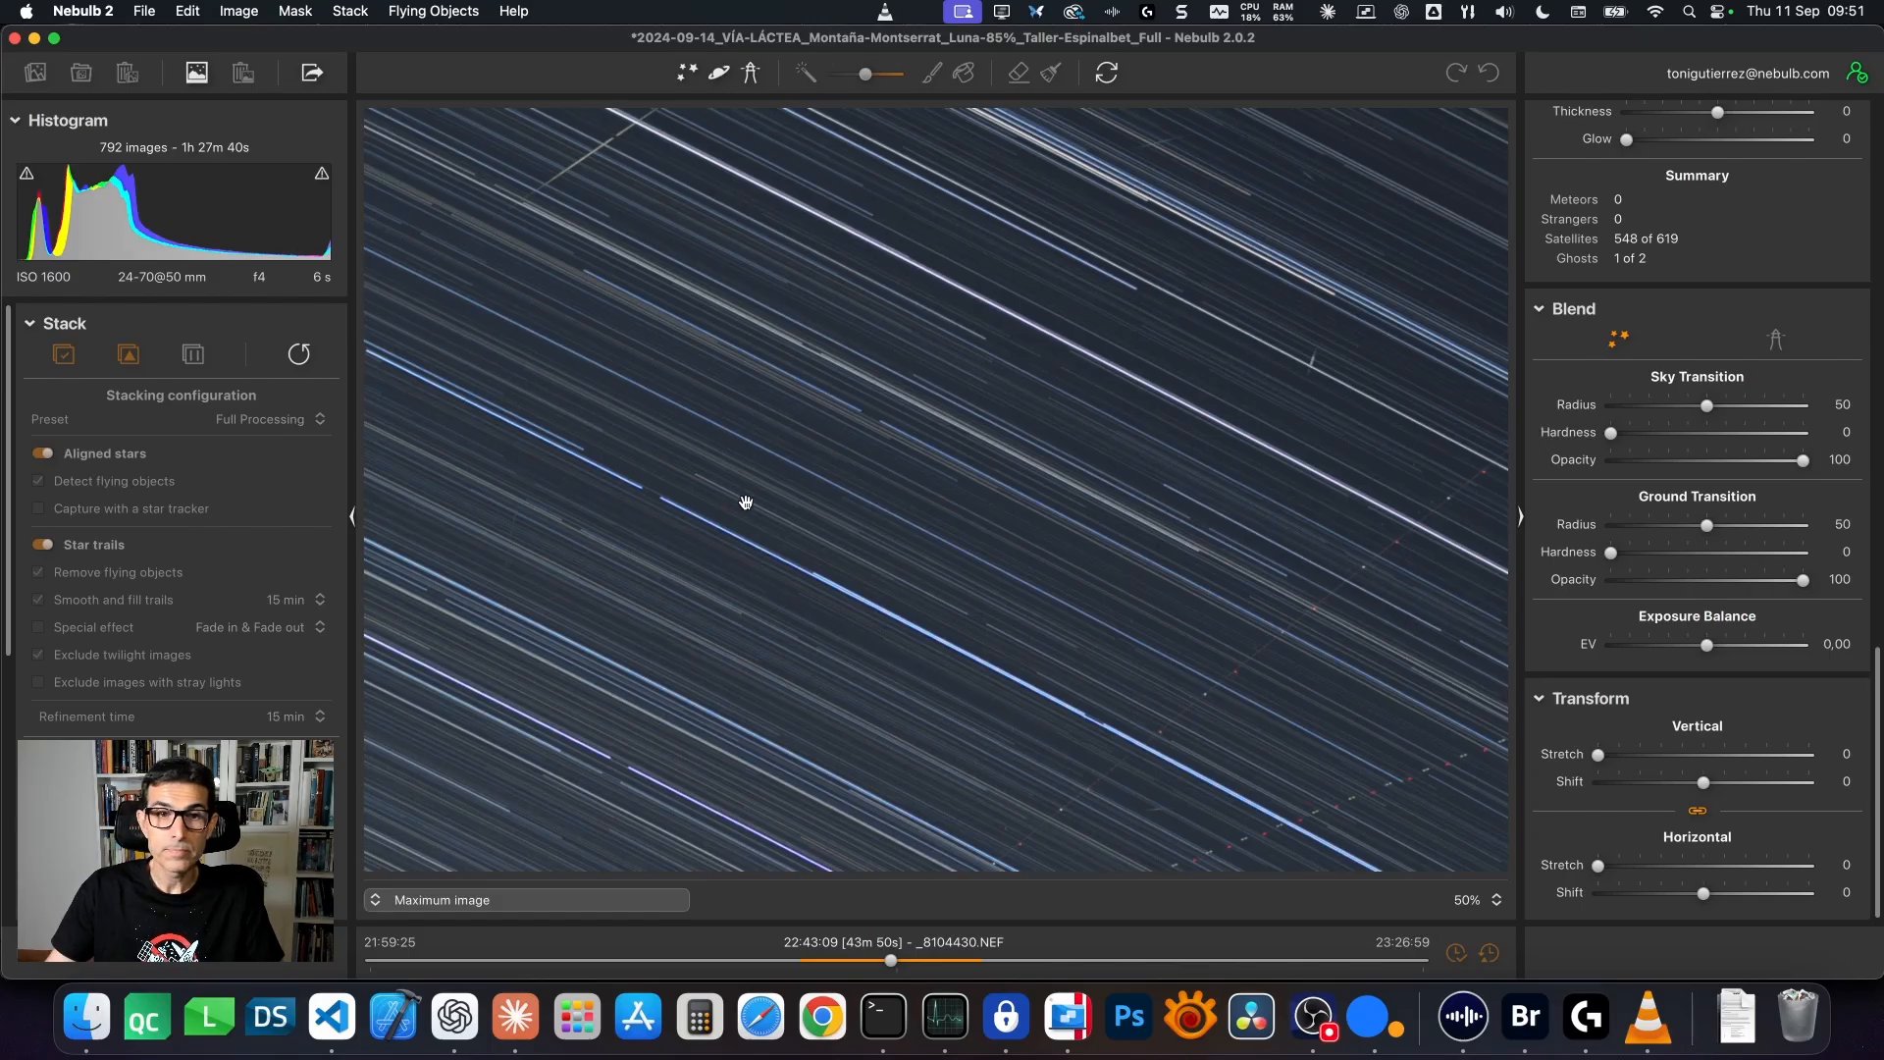
{"action": "left_click", "coordinate": [814, 512]}
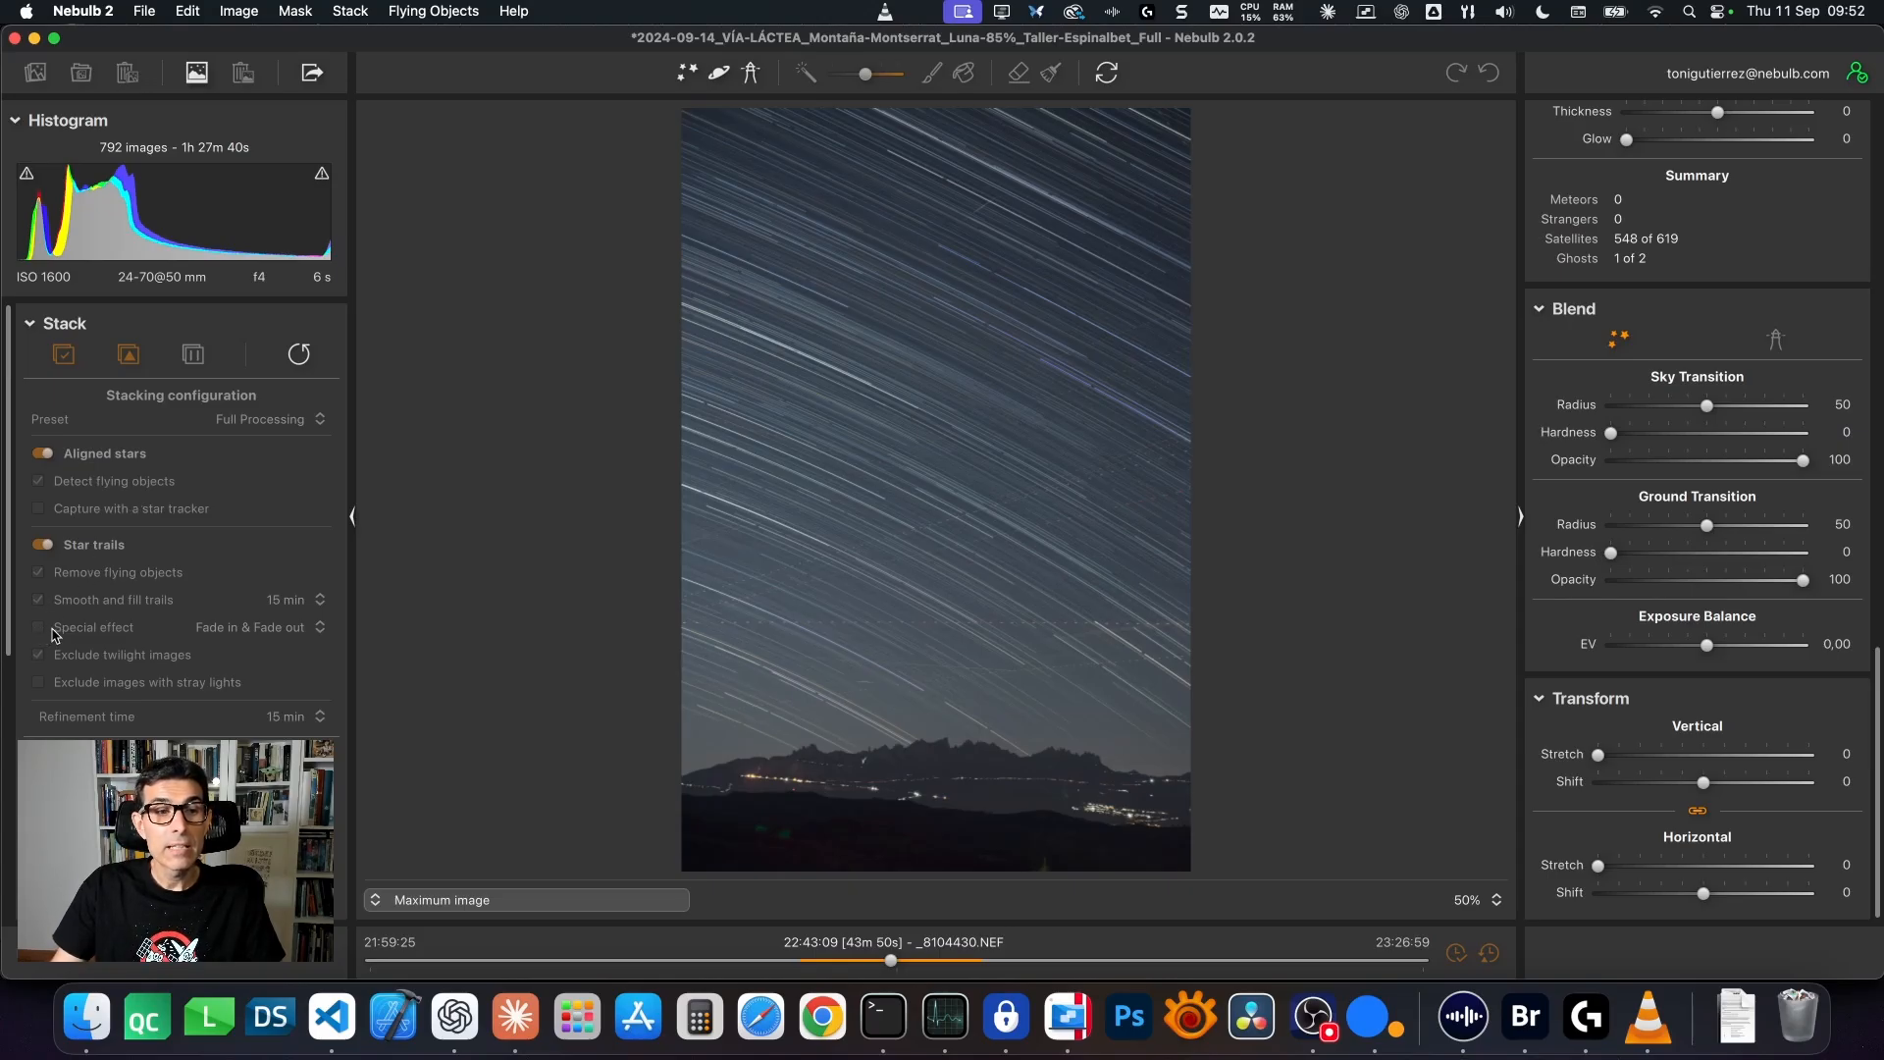
Examine the continuity of the star trails in the Maximum image from the centre of the sky to the bright orange trail near the right edge.
{"action": "left_click", "coordinate": [884, 510]}
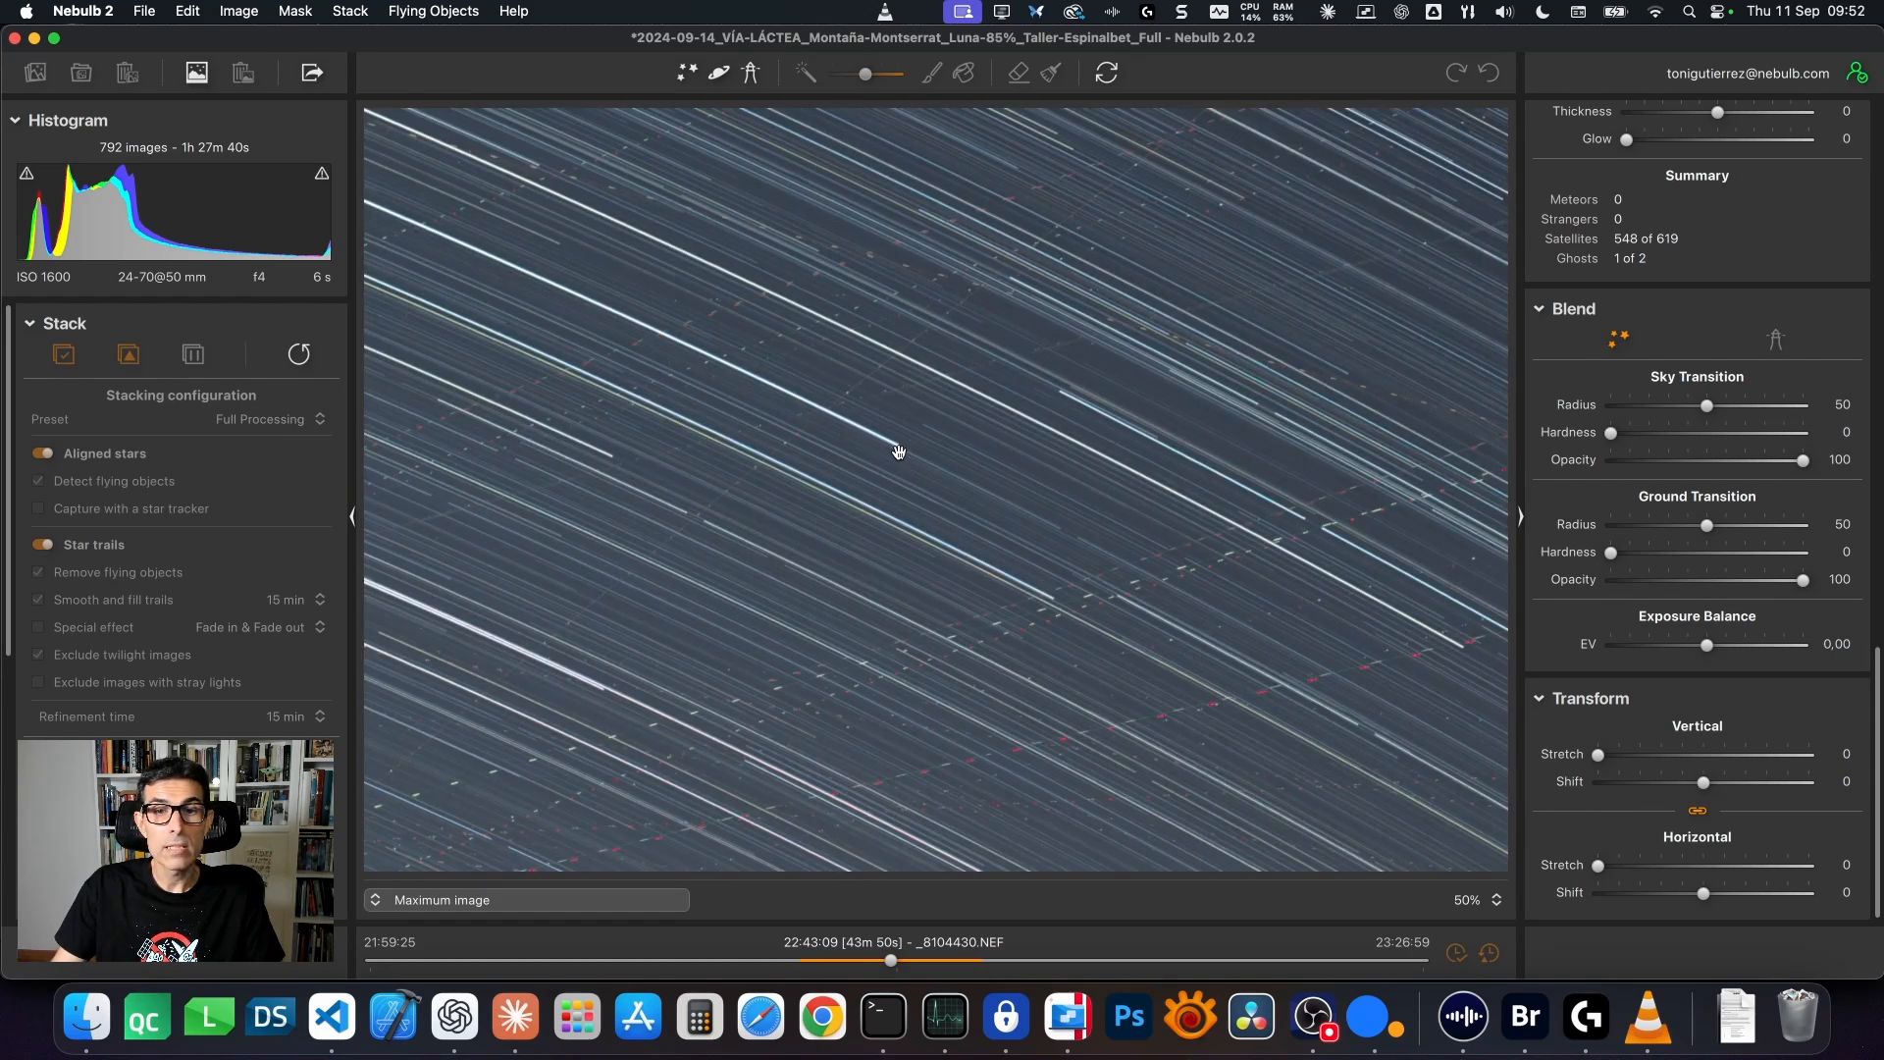
{"action": "left_click_drag", "start_coordinate": [1031, 433], "coordinate": [787, 362]}
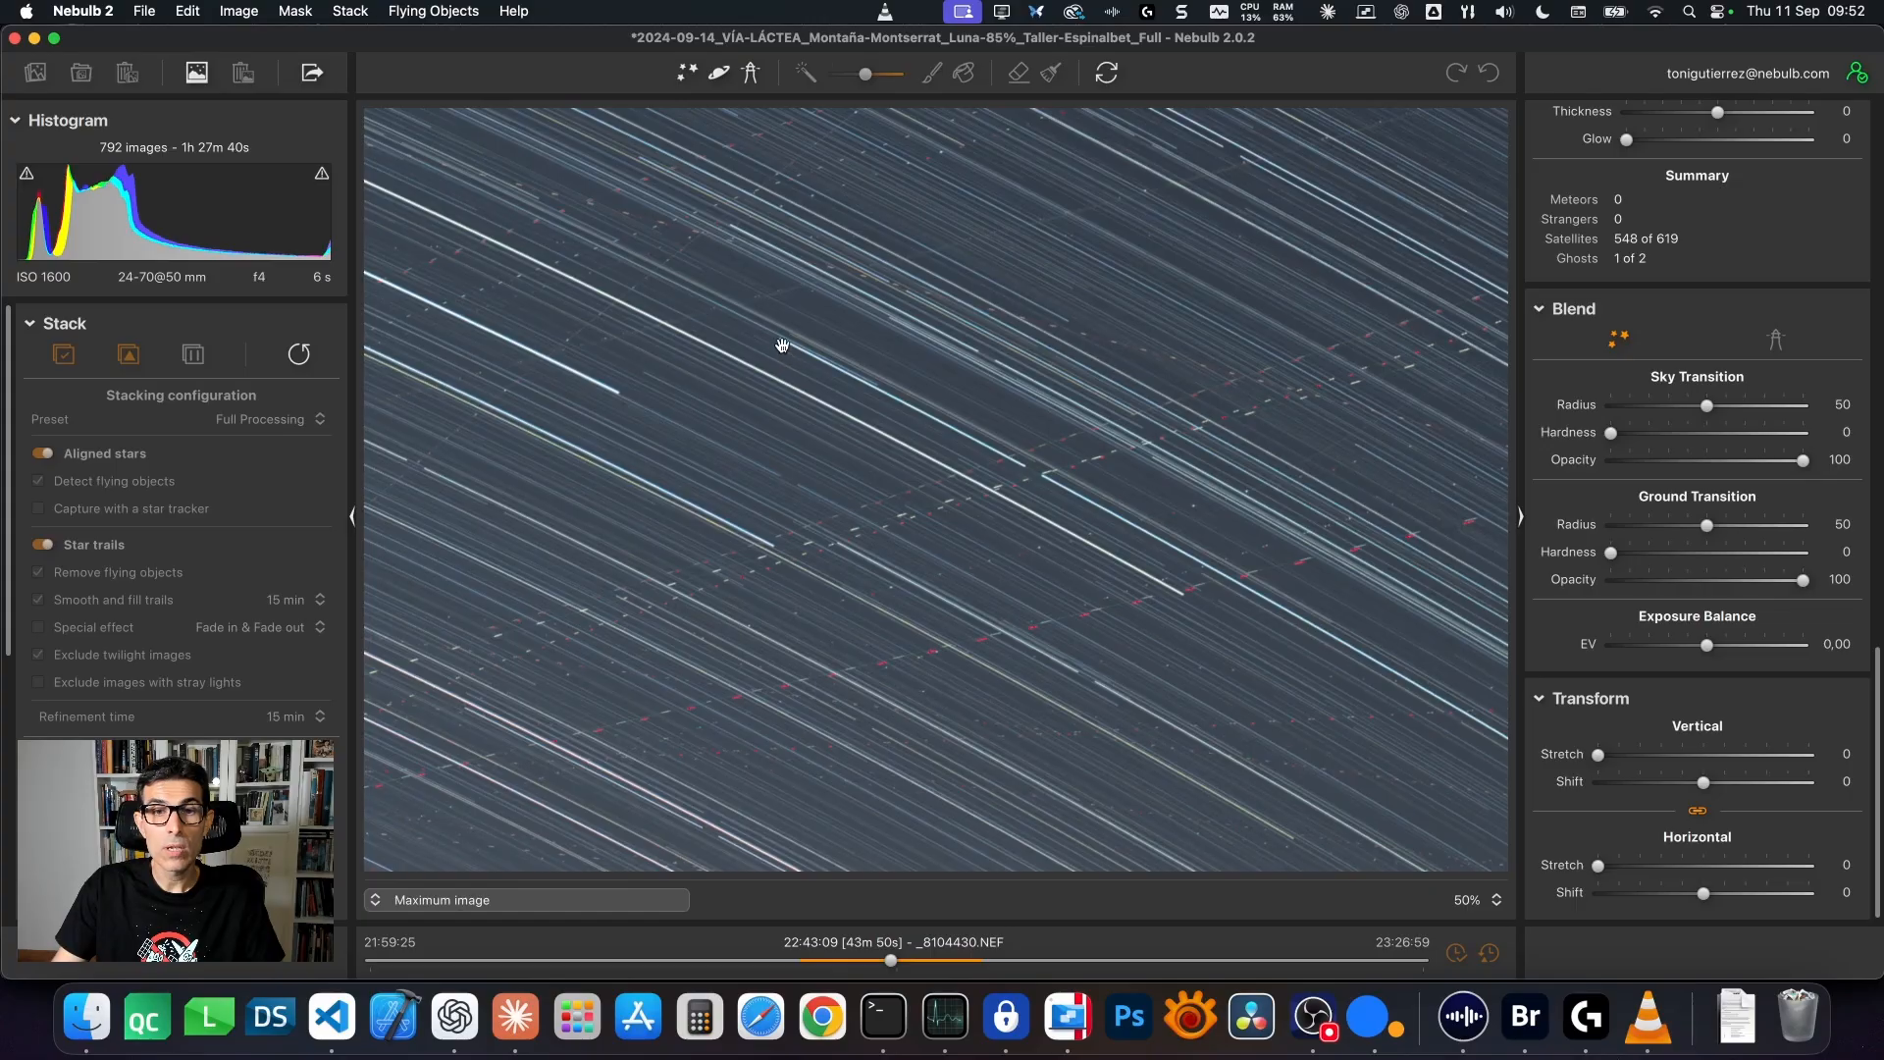
{"action": "left_click_drag", "start_coordinate": [1046, 550], "coordinate": [592, 383]}
{"action": "left_click_drag", "start_coordinate": [1036, 650], "coordinate": [802, 515]}
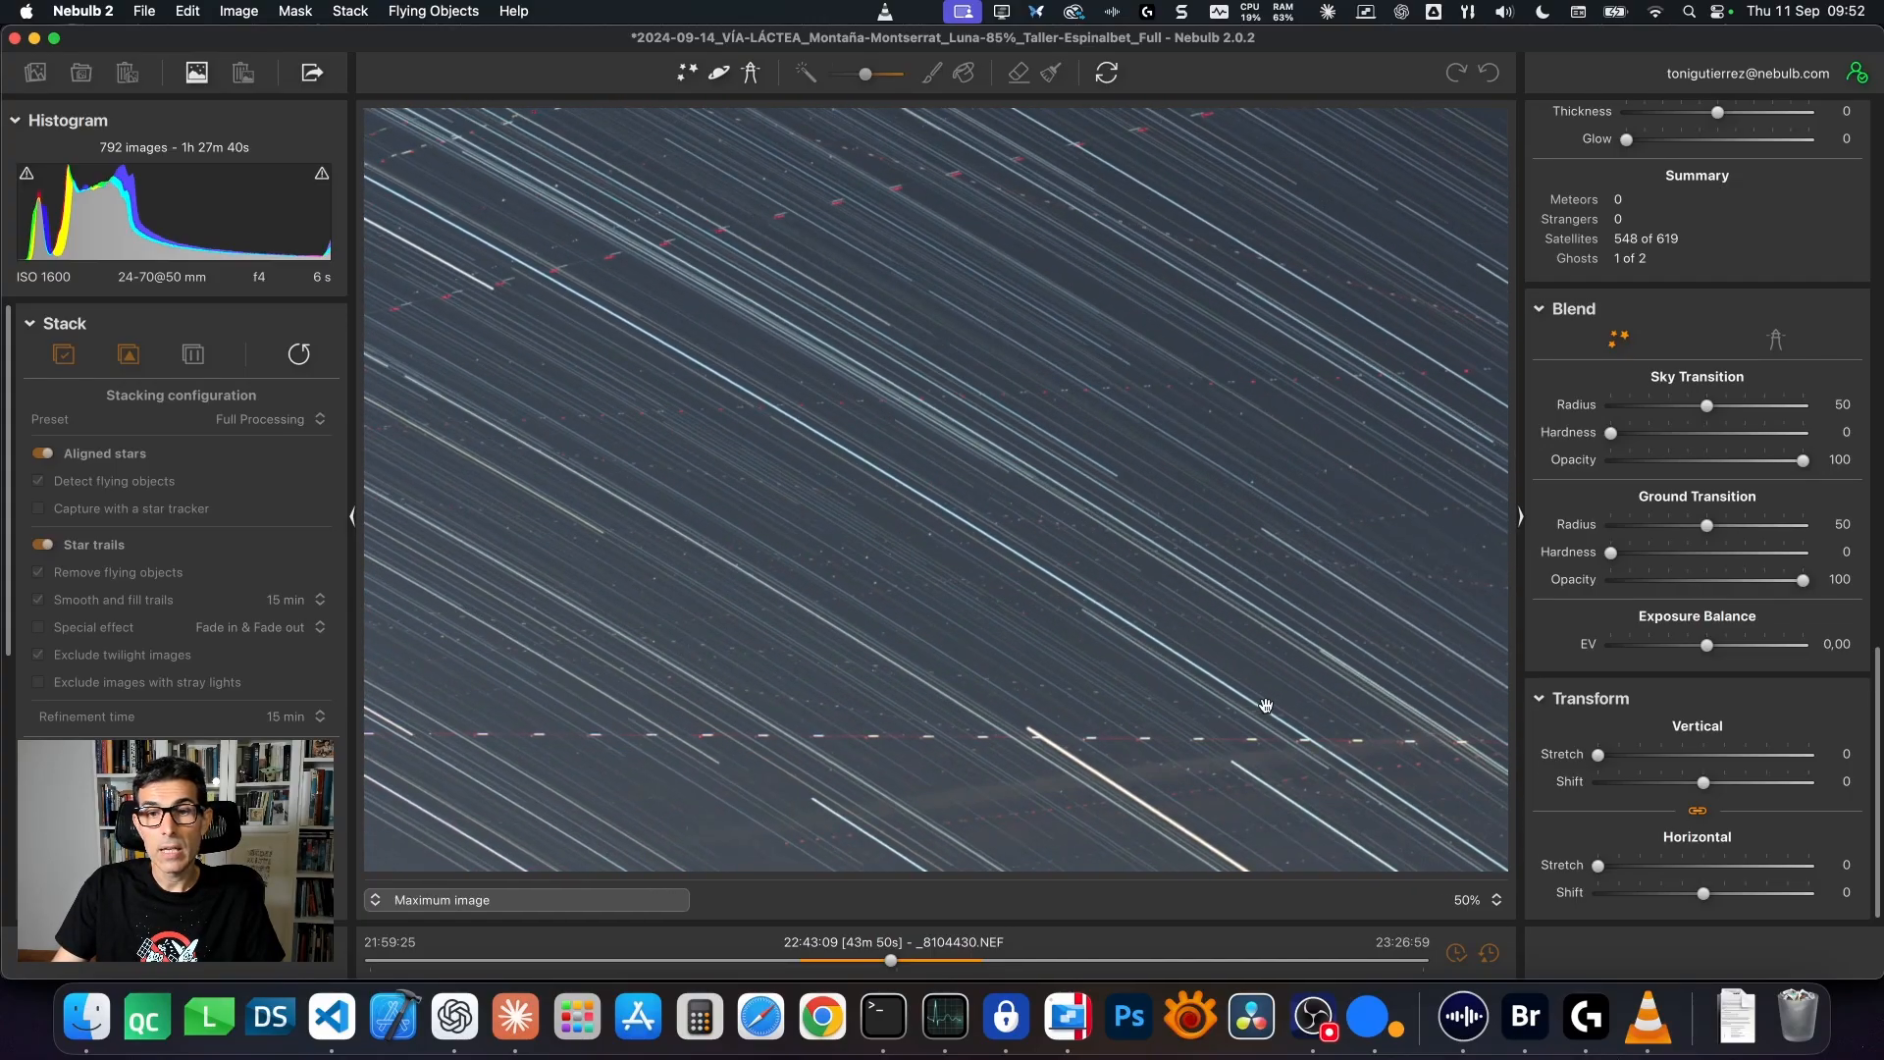
{"action": "left_click_drag", "start_coordinate": [1262, 703], "coordinate": [1022, 568]}
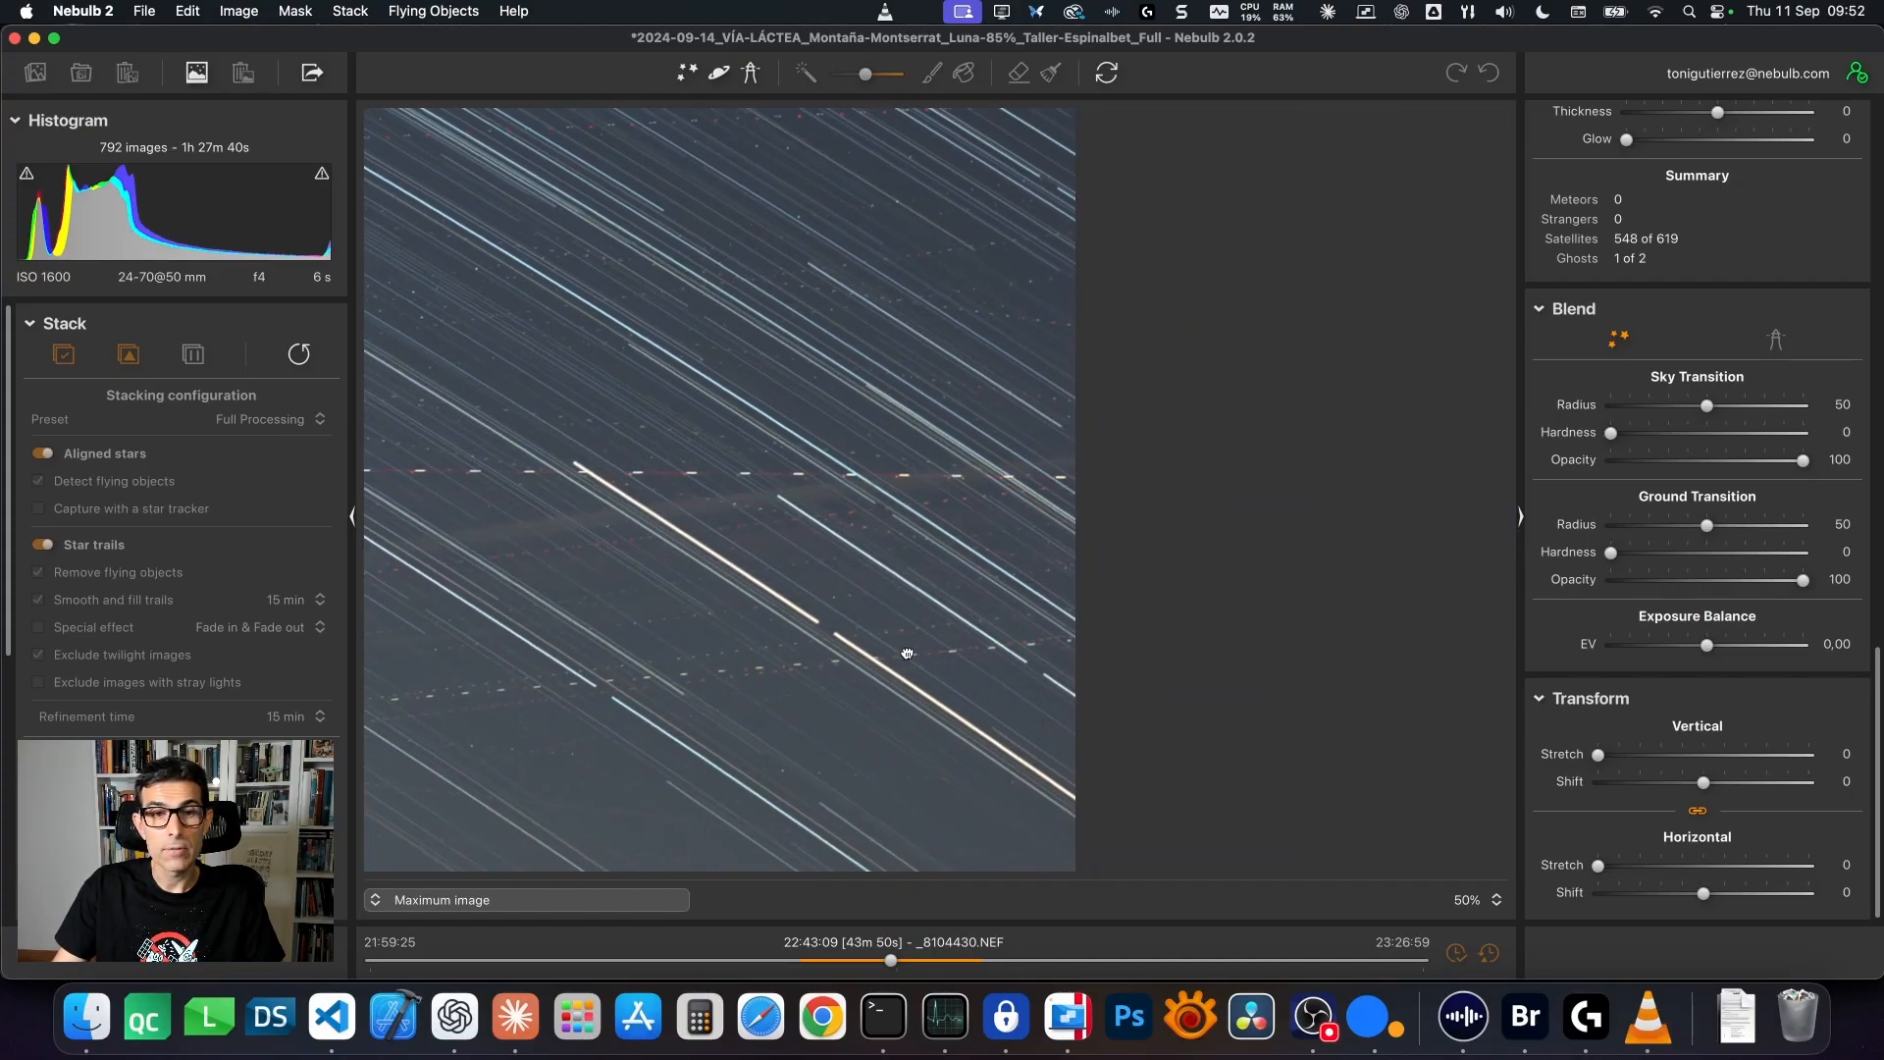
{"action": "left_click_drag", "start_coordinate": [906, 655], "coordinate": [965, 479]}
{"action": "left_click_drag", "start_coordinate": [676, 331], "coordinate": [896, 455]}
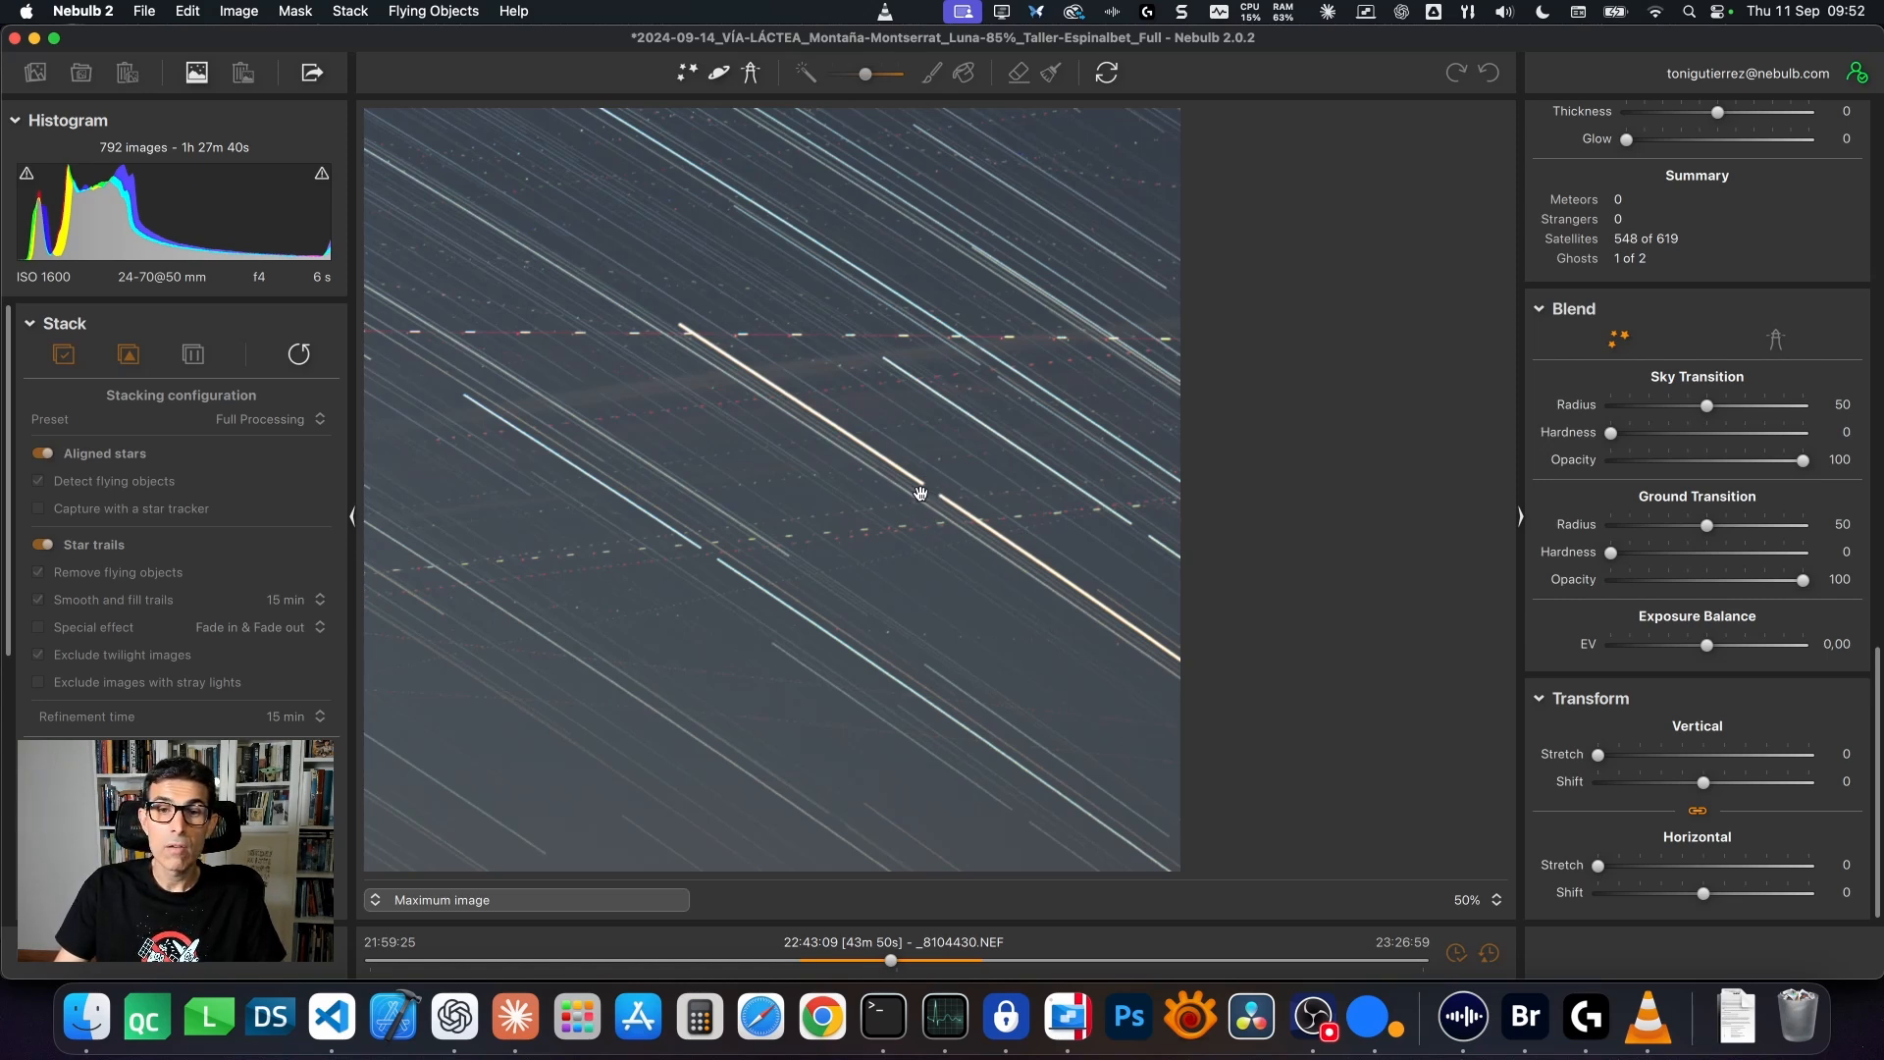
Examine the star trails and dotted aircraft paths from the lower-right sky back to the upper-left sky, ending with the whole image in view.
{"action": "left_click_drag", "start_coordinate": [881, 481], "coordinate": [1046, 648]}
{"action": "left_click_drag", "start_coordinate": [784, 374], "coordinate": [942, 641]}
{"action": "left_click_drag", "start_coordinate": [776, 547], "coordinate": [1095, 840]}
{"action": "left_click_drag", "start_coordinate": [598, 462], "coordinate": [621, 524]}
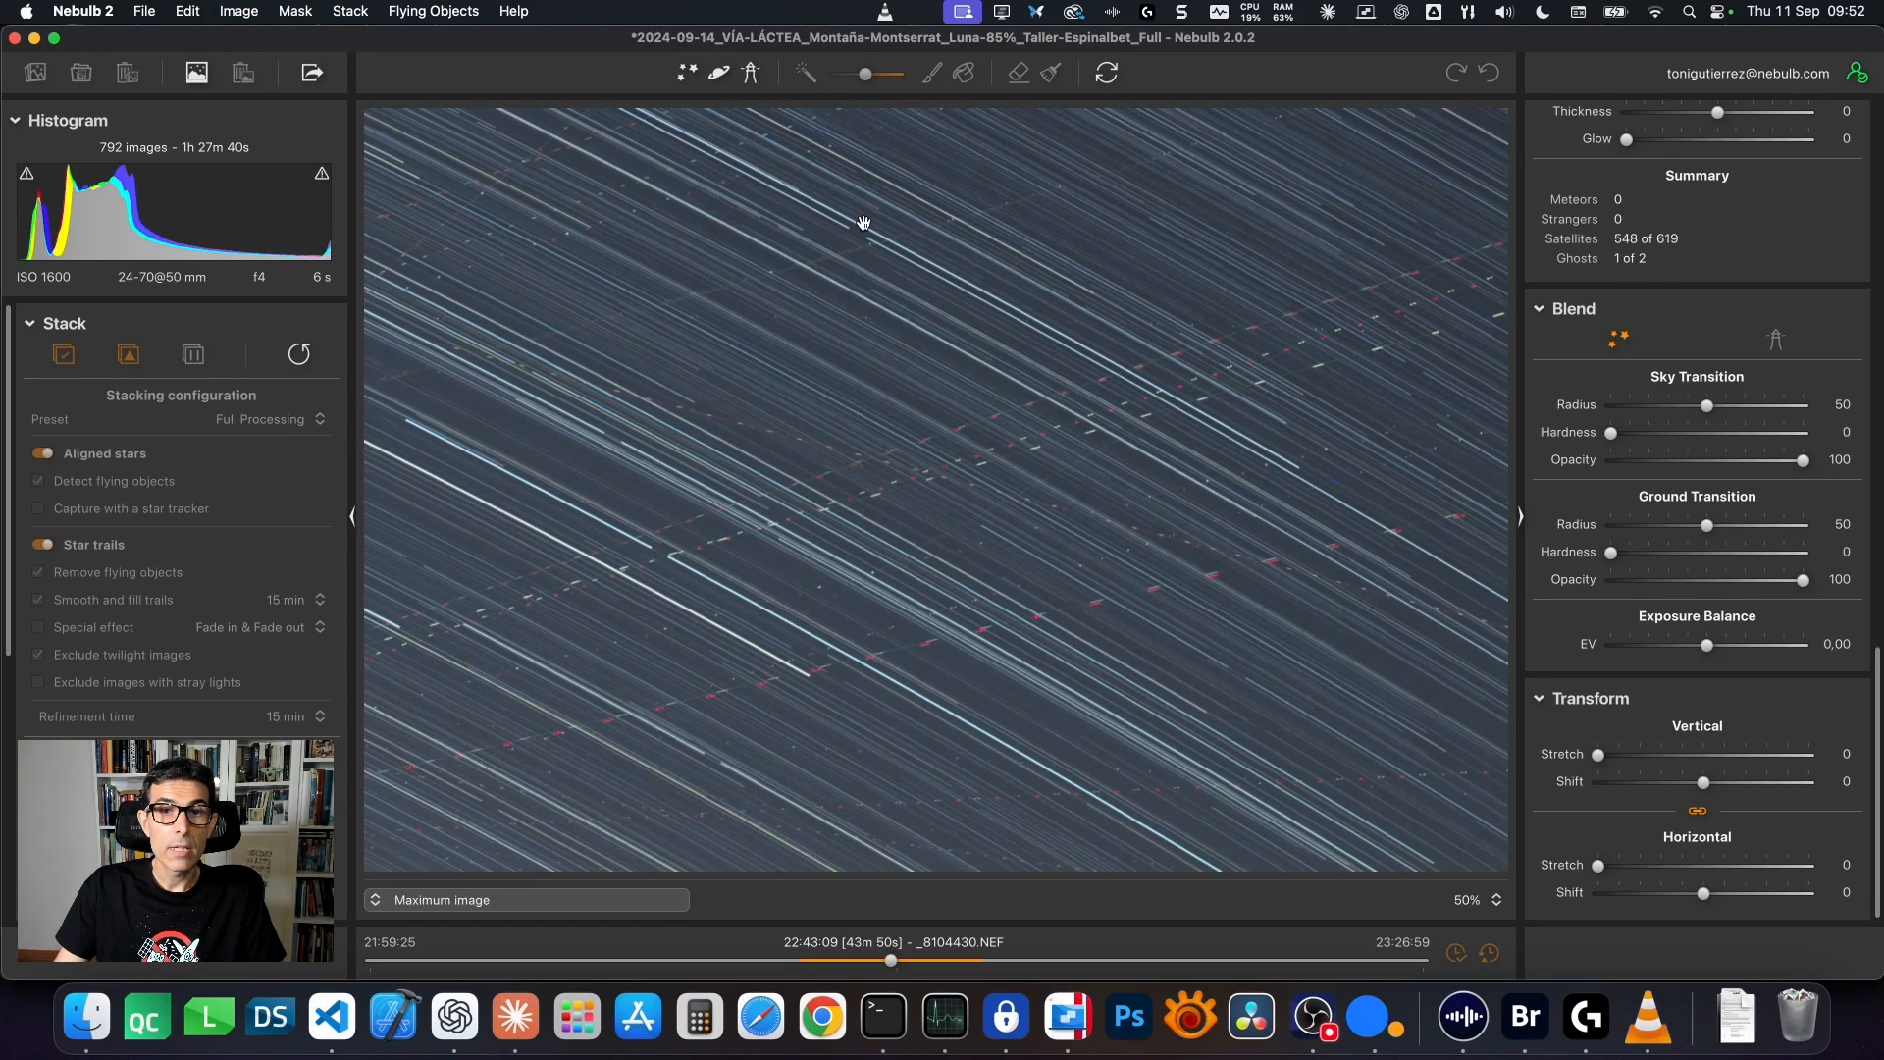
{"action": "left_click_drag", "start_coordinate": [825, 272], "coordinate": [951, 479]}
{"action": "left_click_drag", "start_coordinate": [727, 333], "coordinate": [917, 474]}
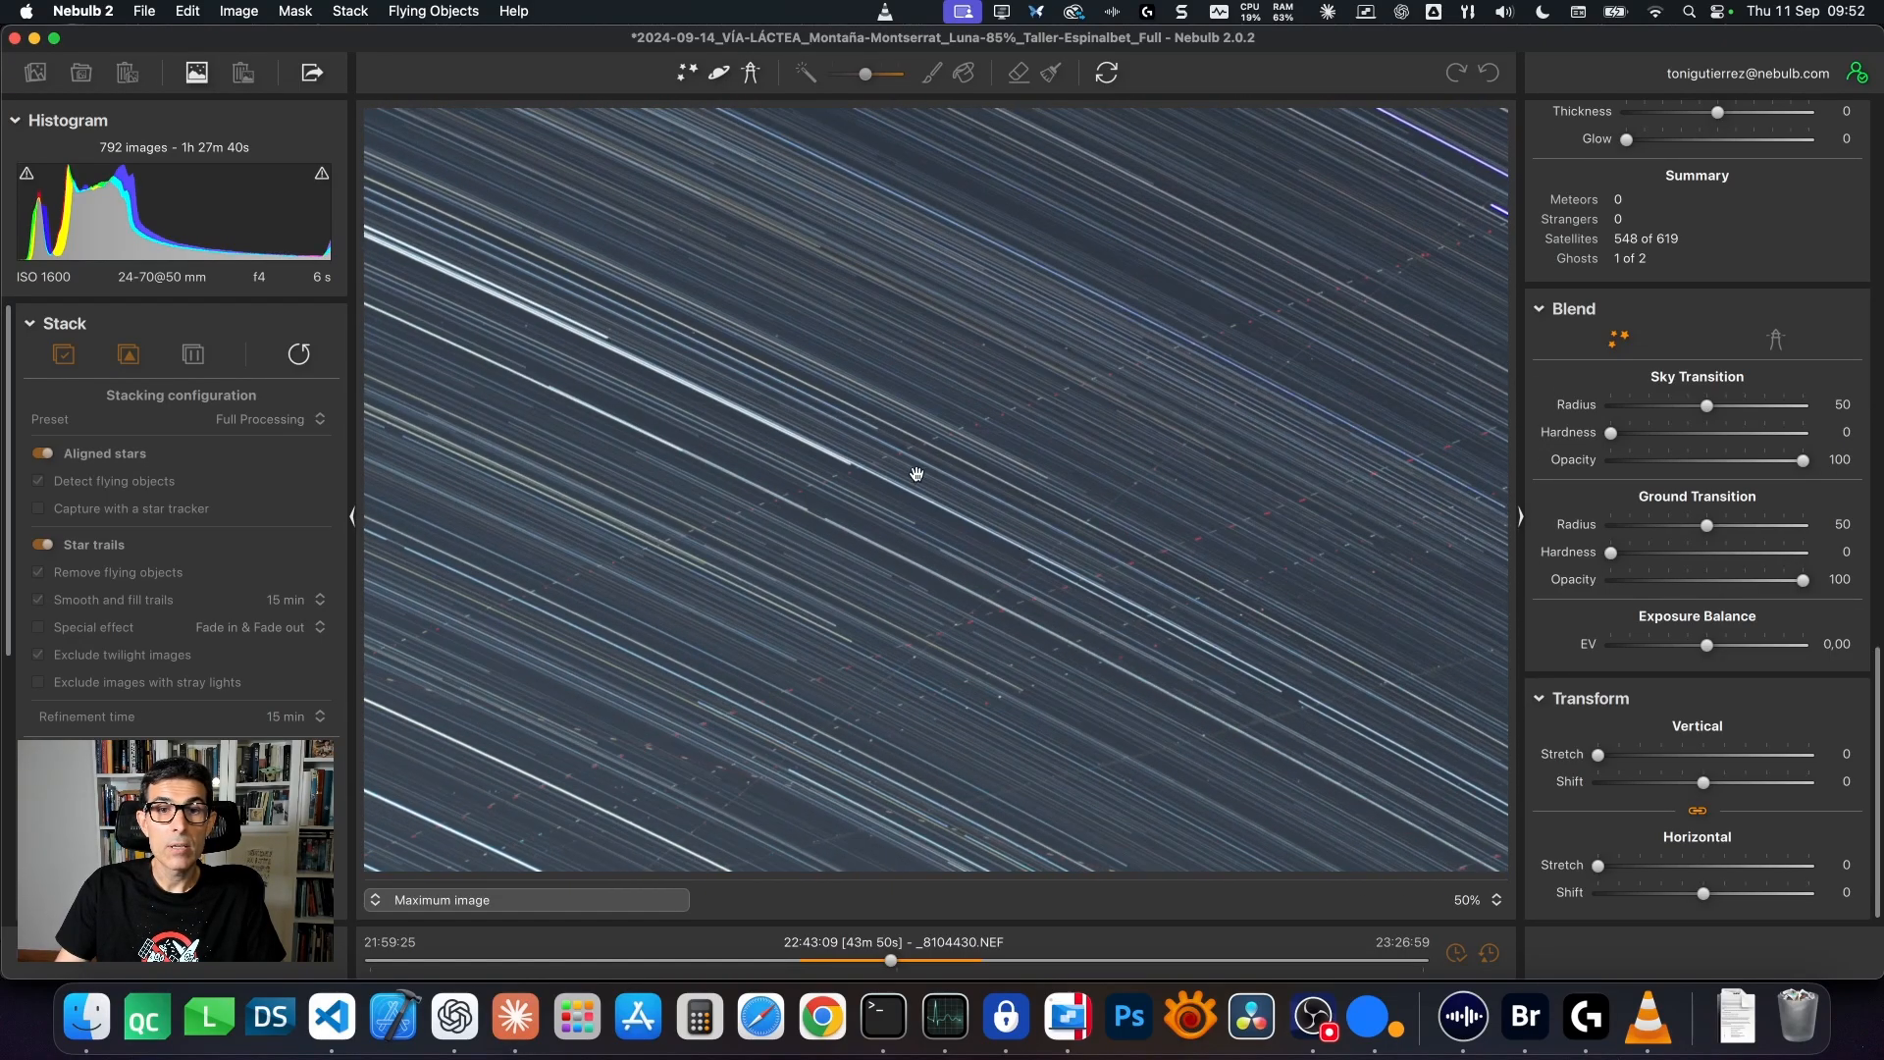
{"action": "left_click_drag", "start_coordinate": [657, 352], "coordinate": [860, 445]}
{"action": "left_click_drag", "start_coordinate": [672, 656], "coordinate": [833, 610]}
{"action": "left_click", "coordinate": [789, 699]}
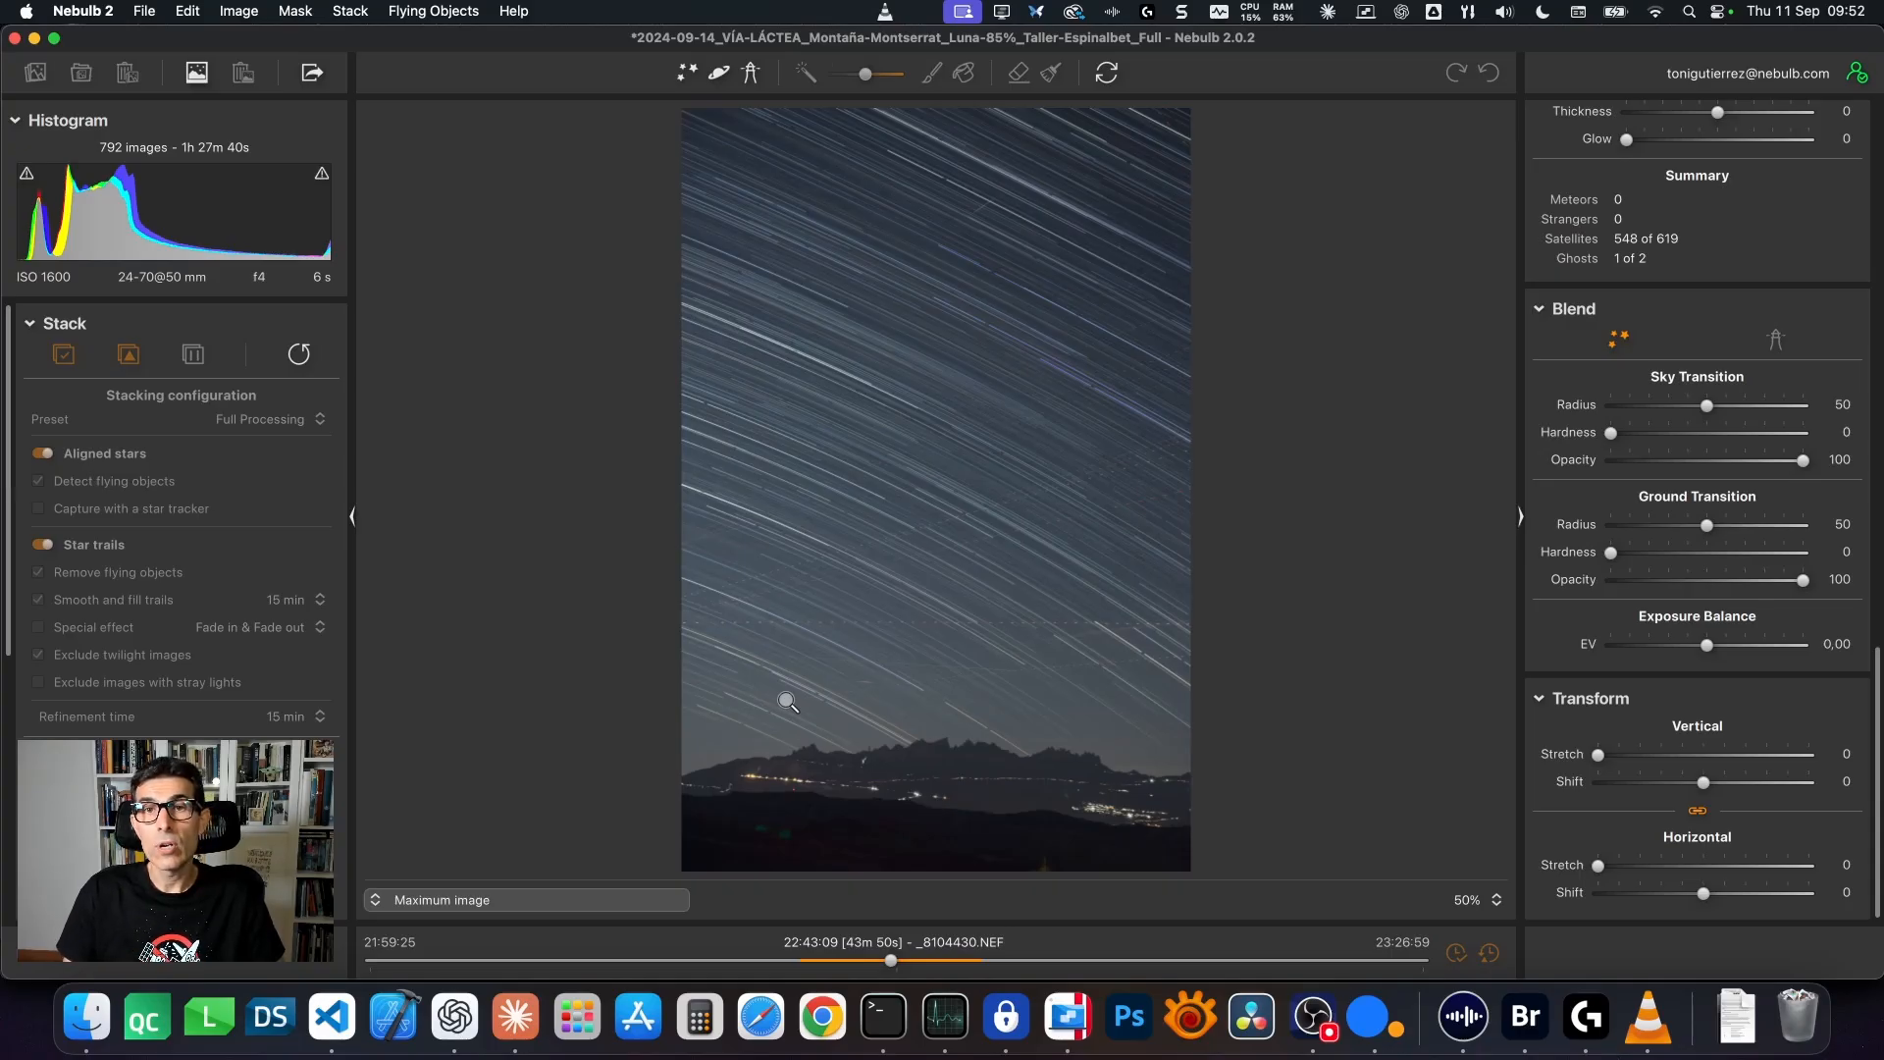
Examine the aircraft and satellite trails across the lower sky above the mountains, from the left edge to the right edge.
{"action": "left_click", "coordinate": [847, 674]}
{"action": "left_click_drag", "start_coordinate": [805, 679], "coordinate": [949, 643]}
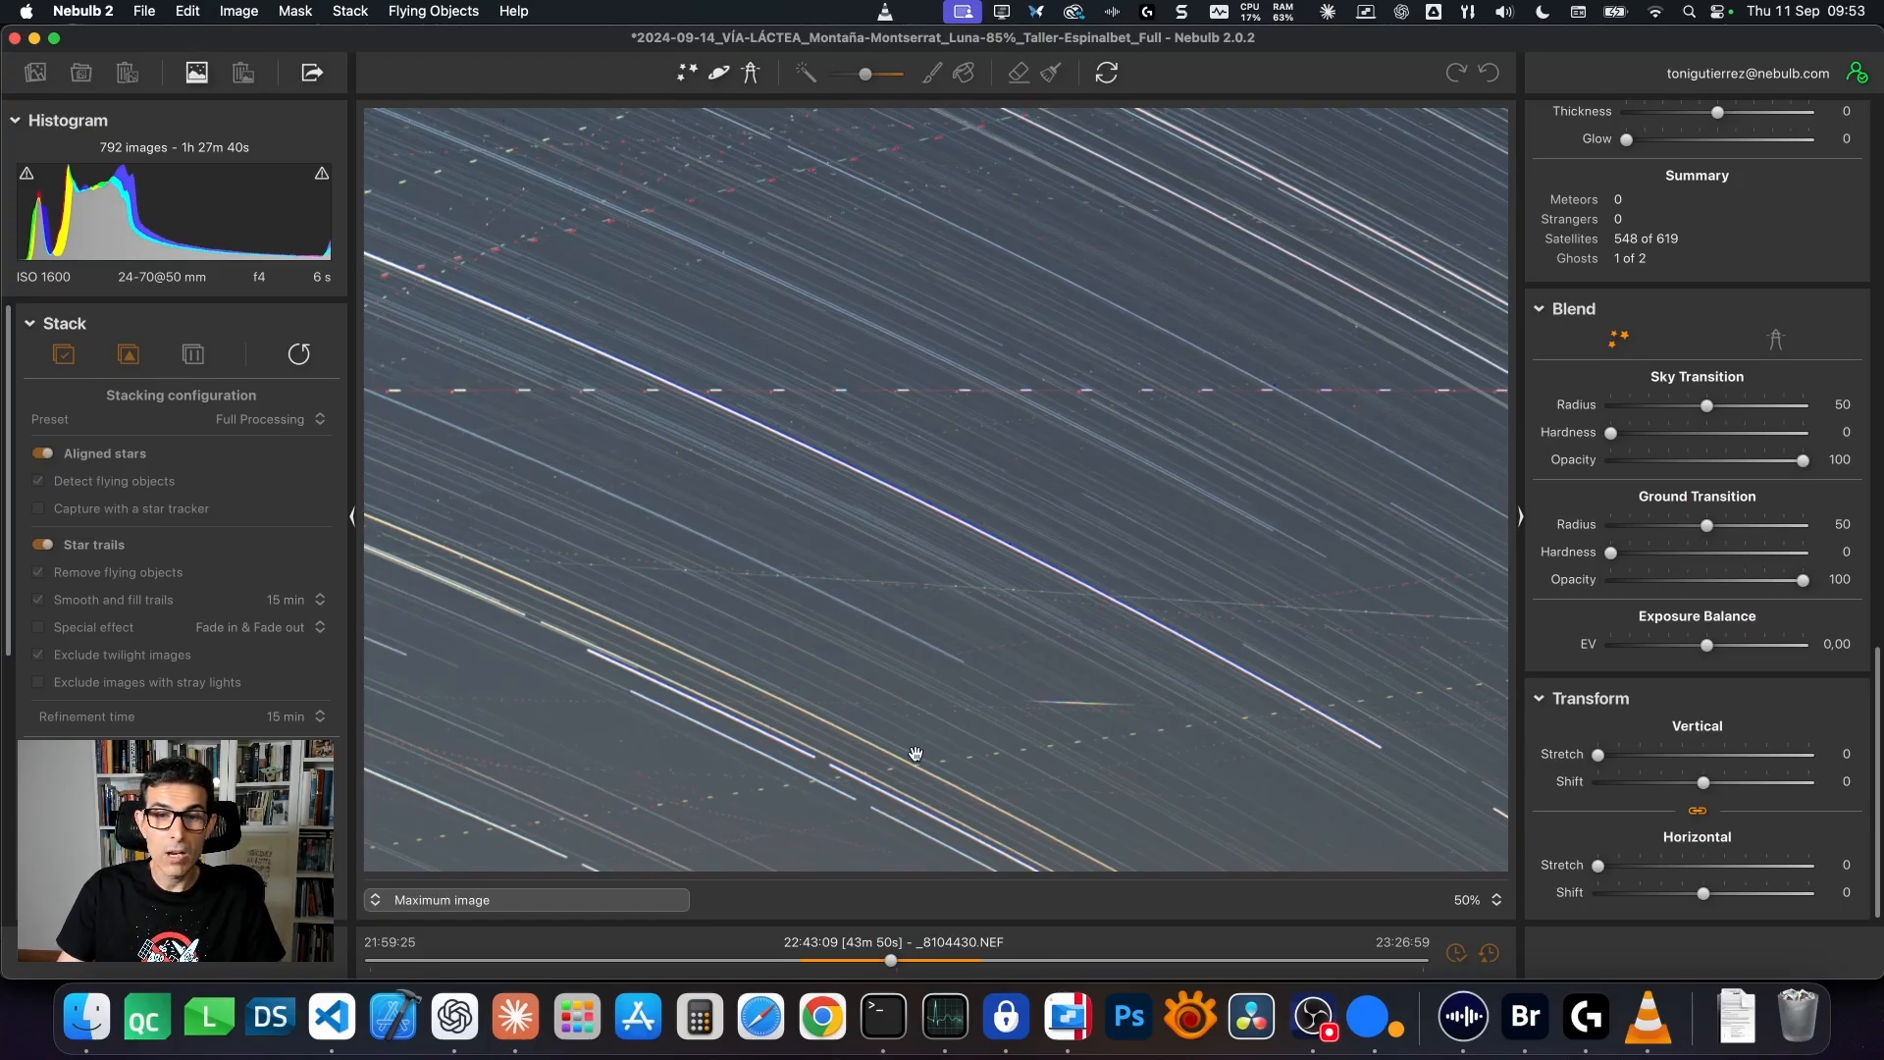
{"action": "left_click_drag", "start_coordinate": [913, 757], "coordinate": [570, 655]}
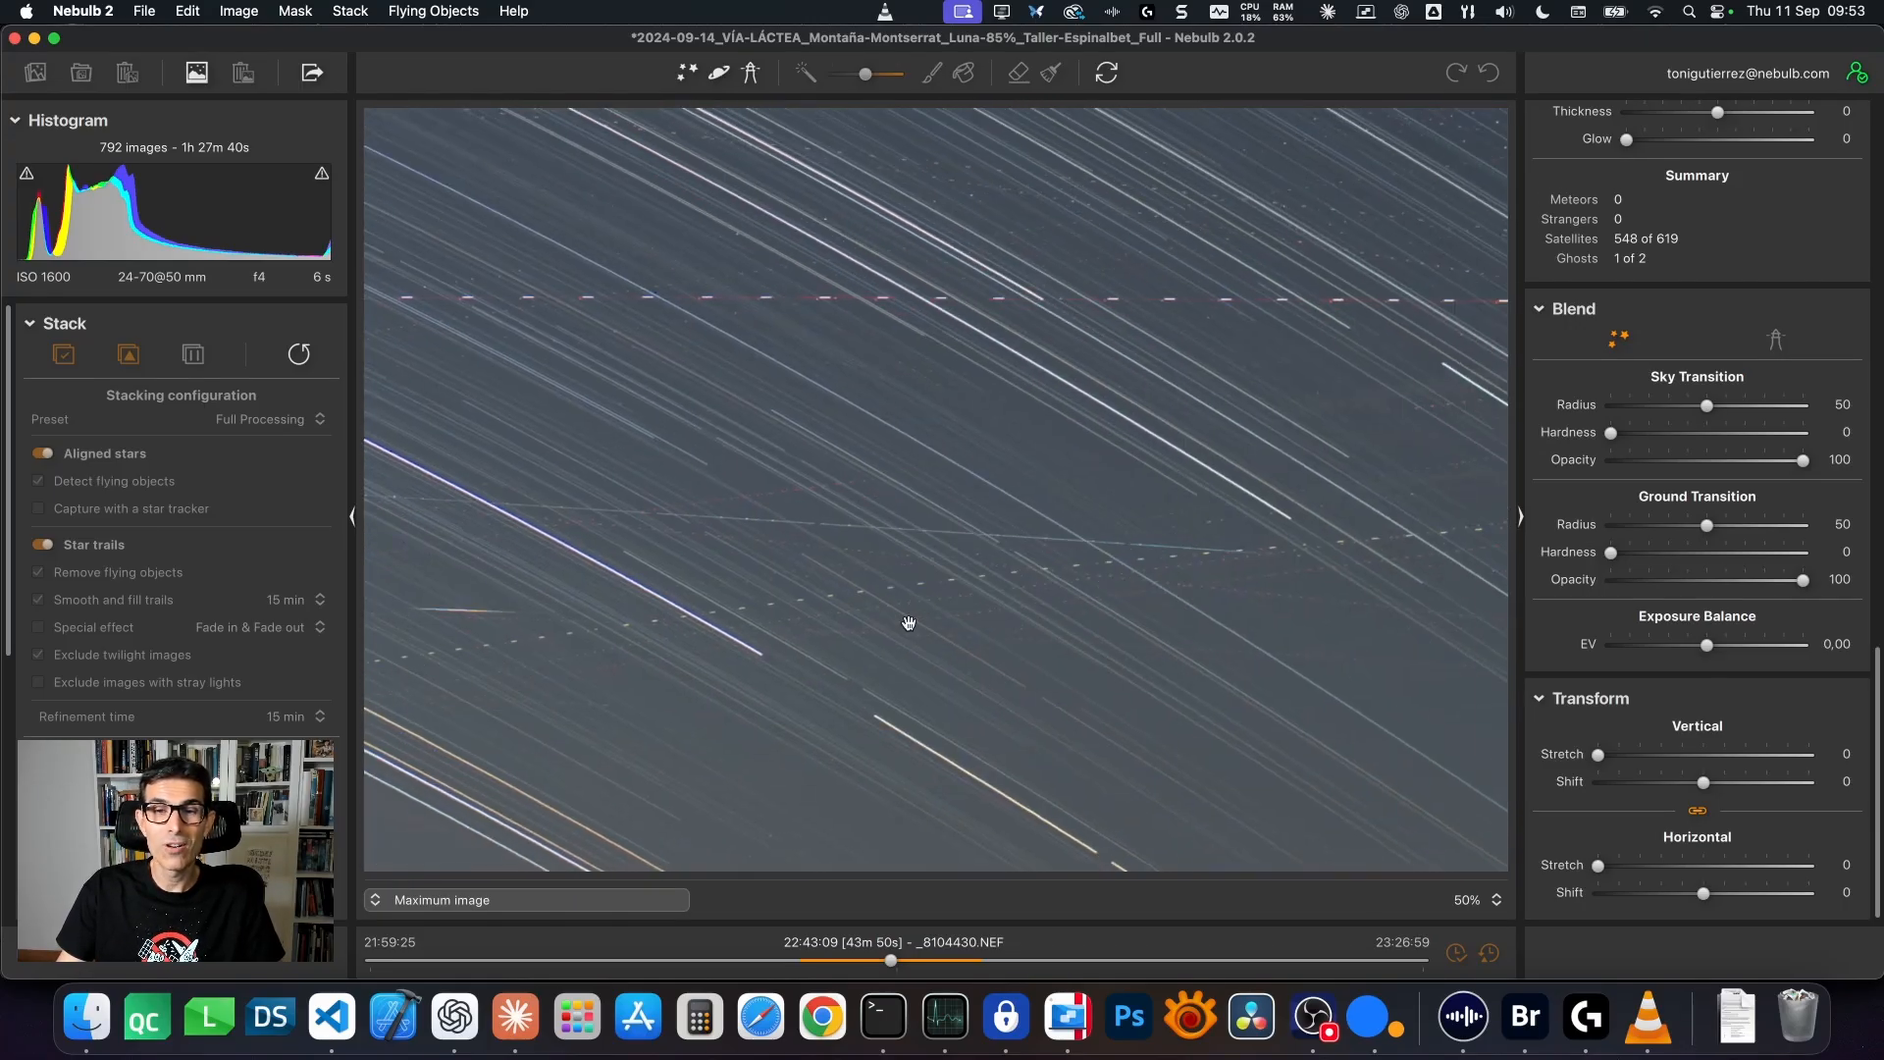
{"action": "left_click_drag", "start_coordinate": [904, 622], "coordinate": [716, 643]}
{"action": "left_click_drag", "start_coordinate": [963, 631], "coordinate": [414, 646]}
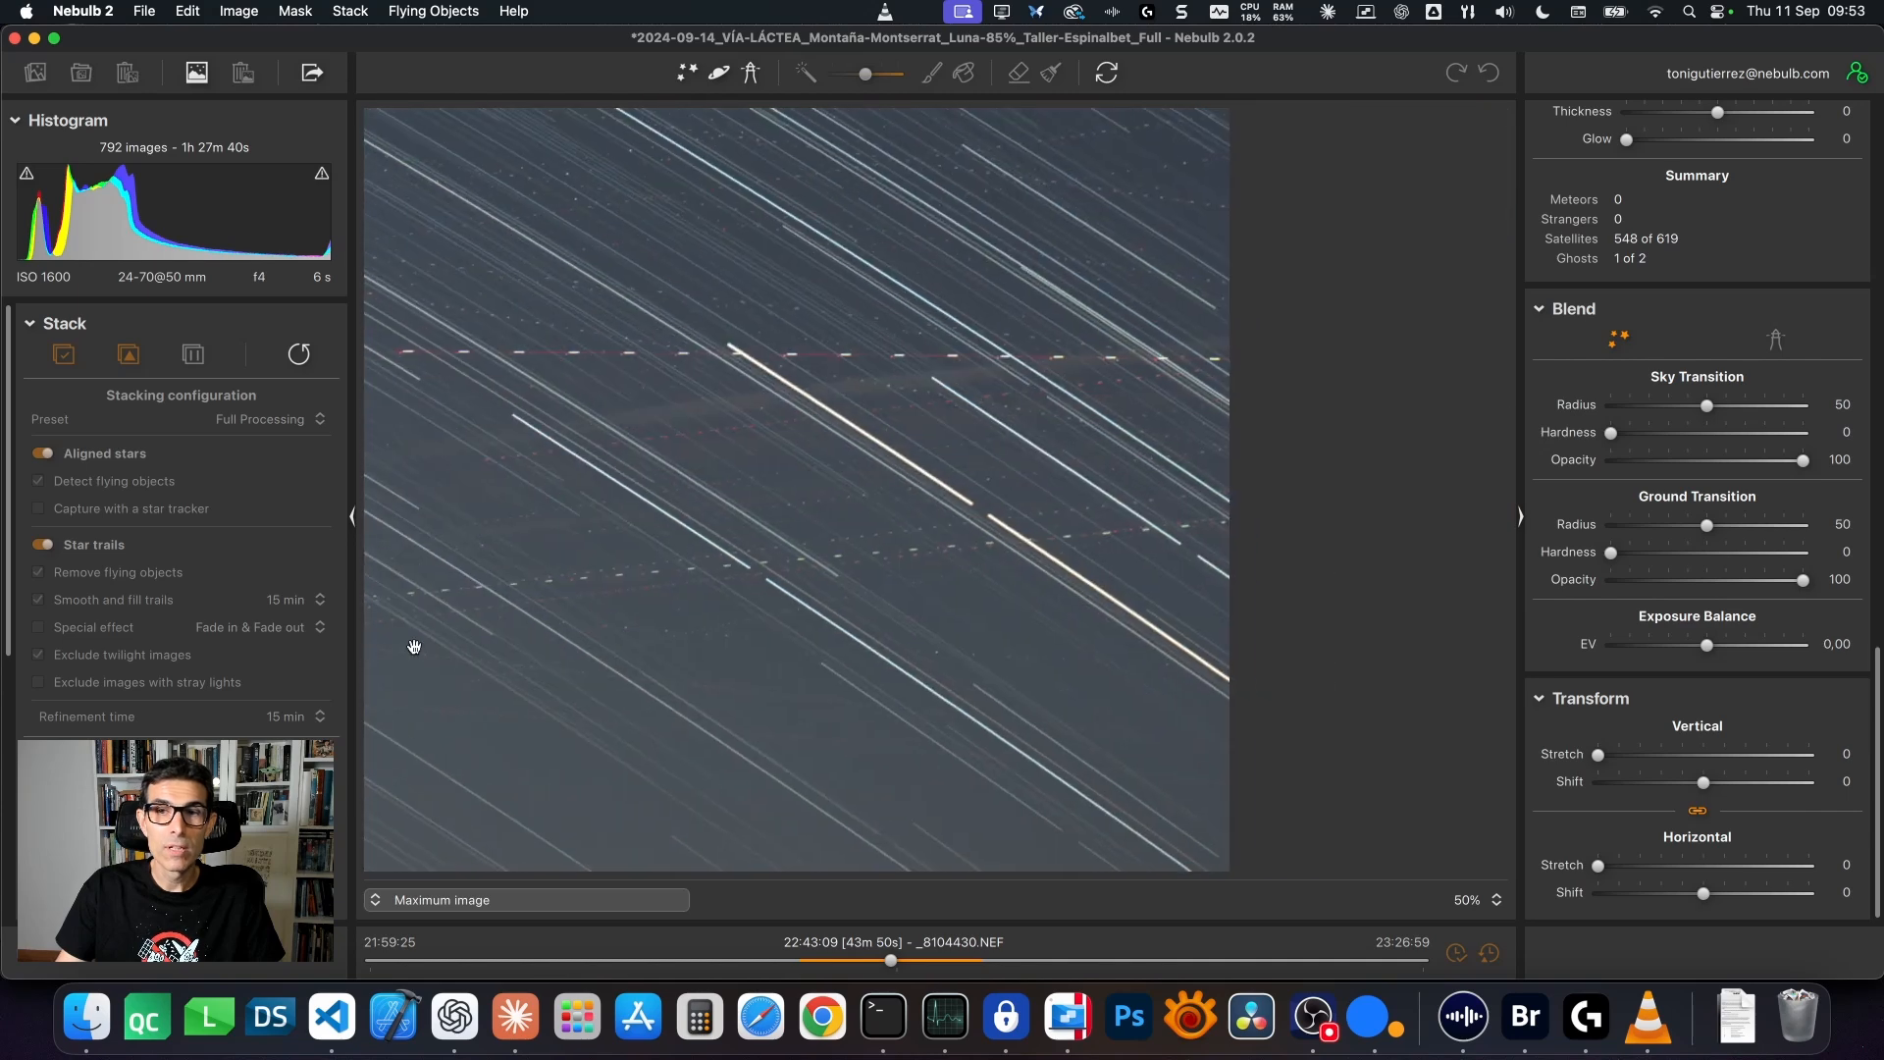
{"action": "left_click_drag", "start_coordinate": [547, 601], "coordinate": [673, 657]}
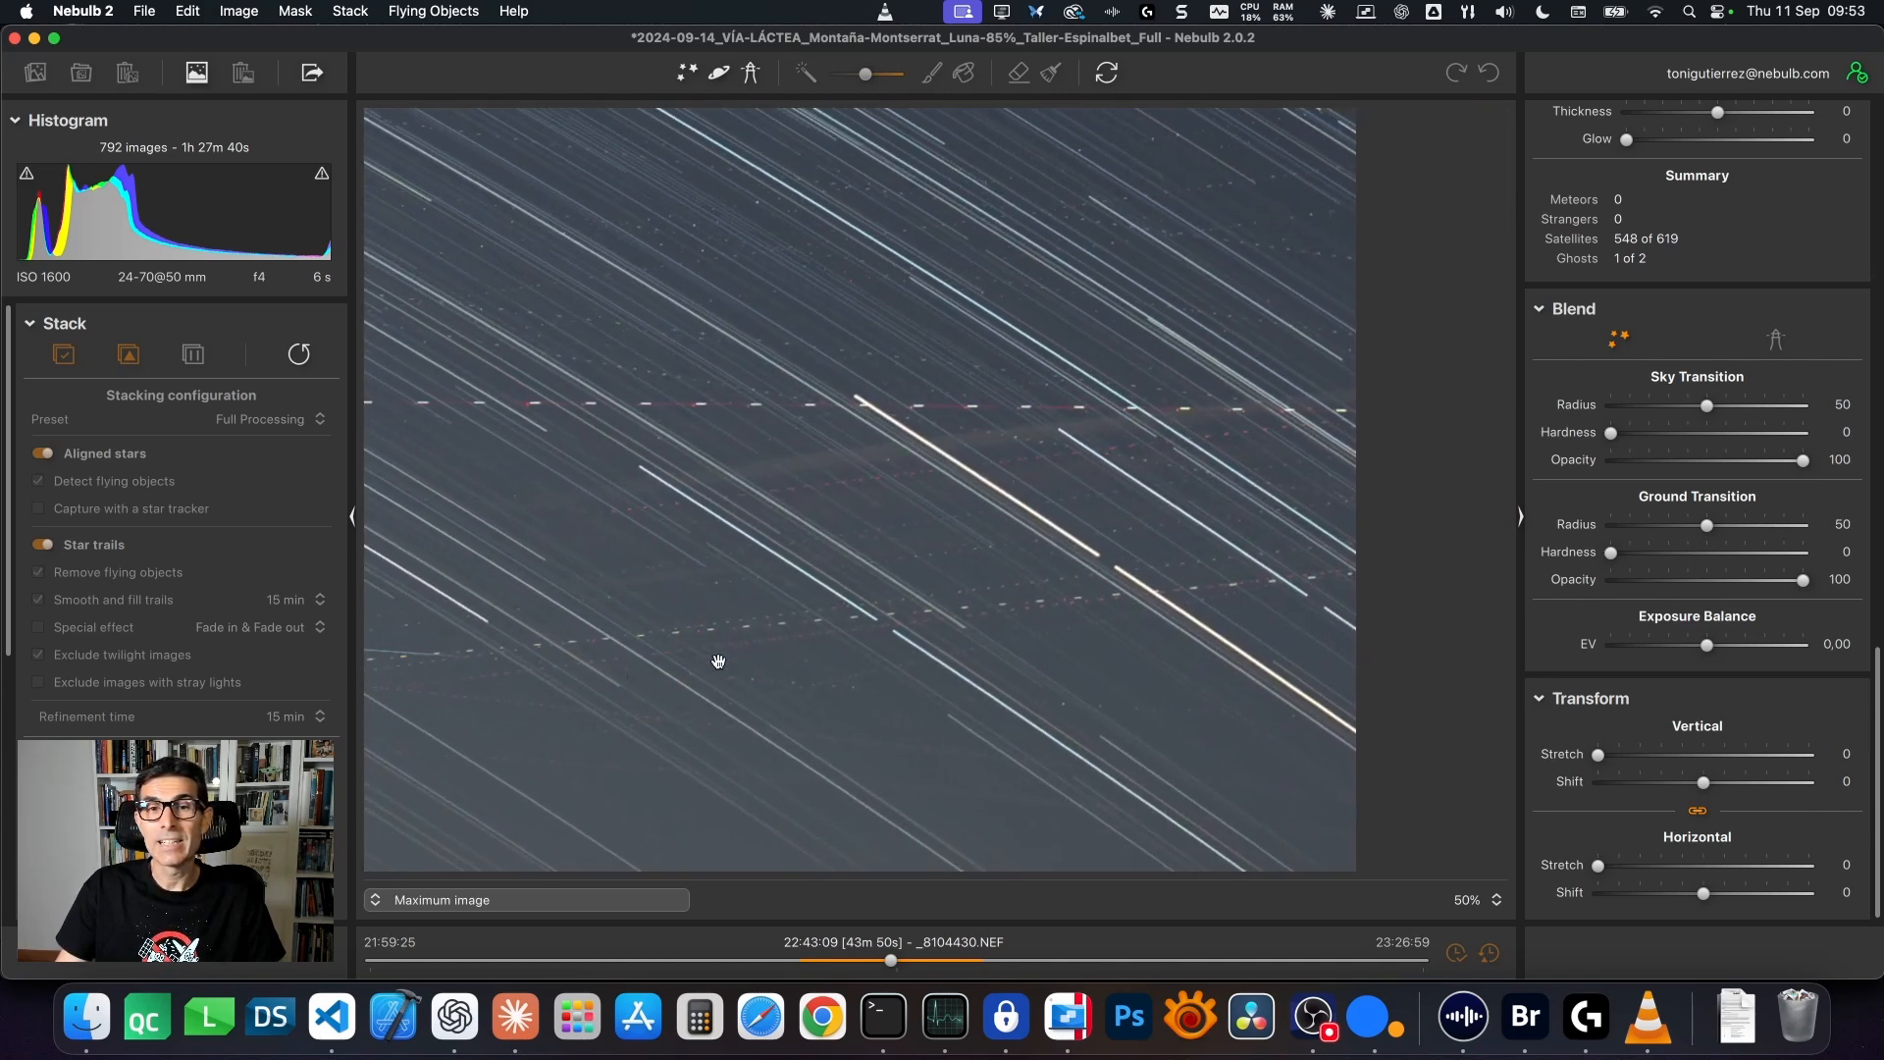
{"action": "left_click_drag", "start_coordinate": [925, 583], "coordinate": [1121, 636]}
{"action": "left_click", "coordinate": [1118, 637]}
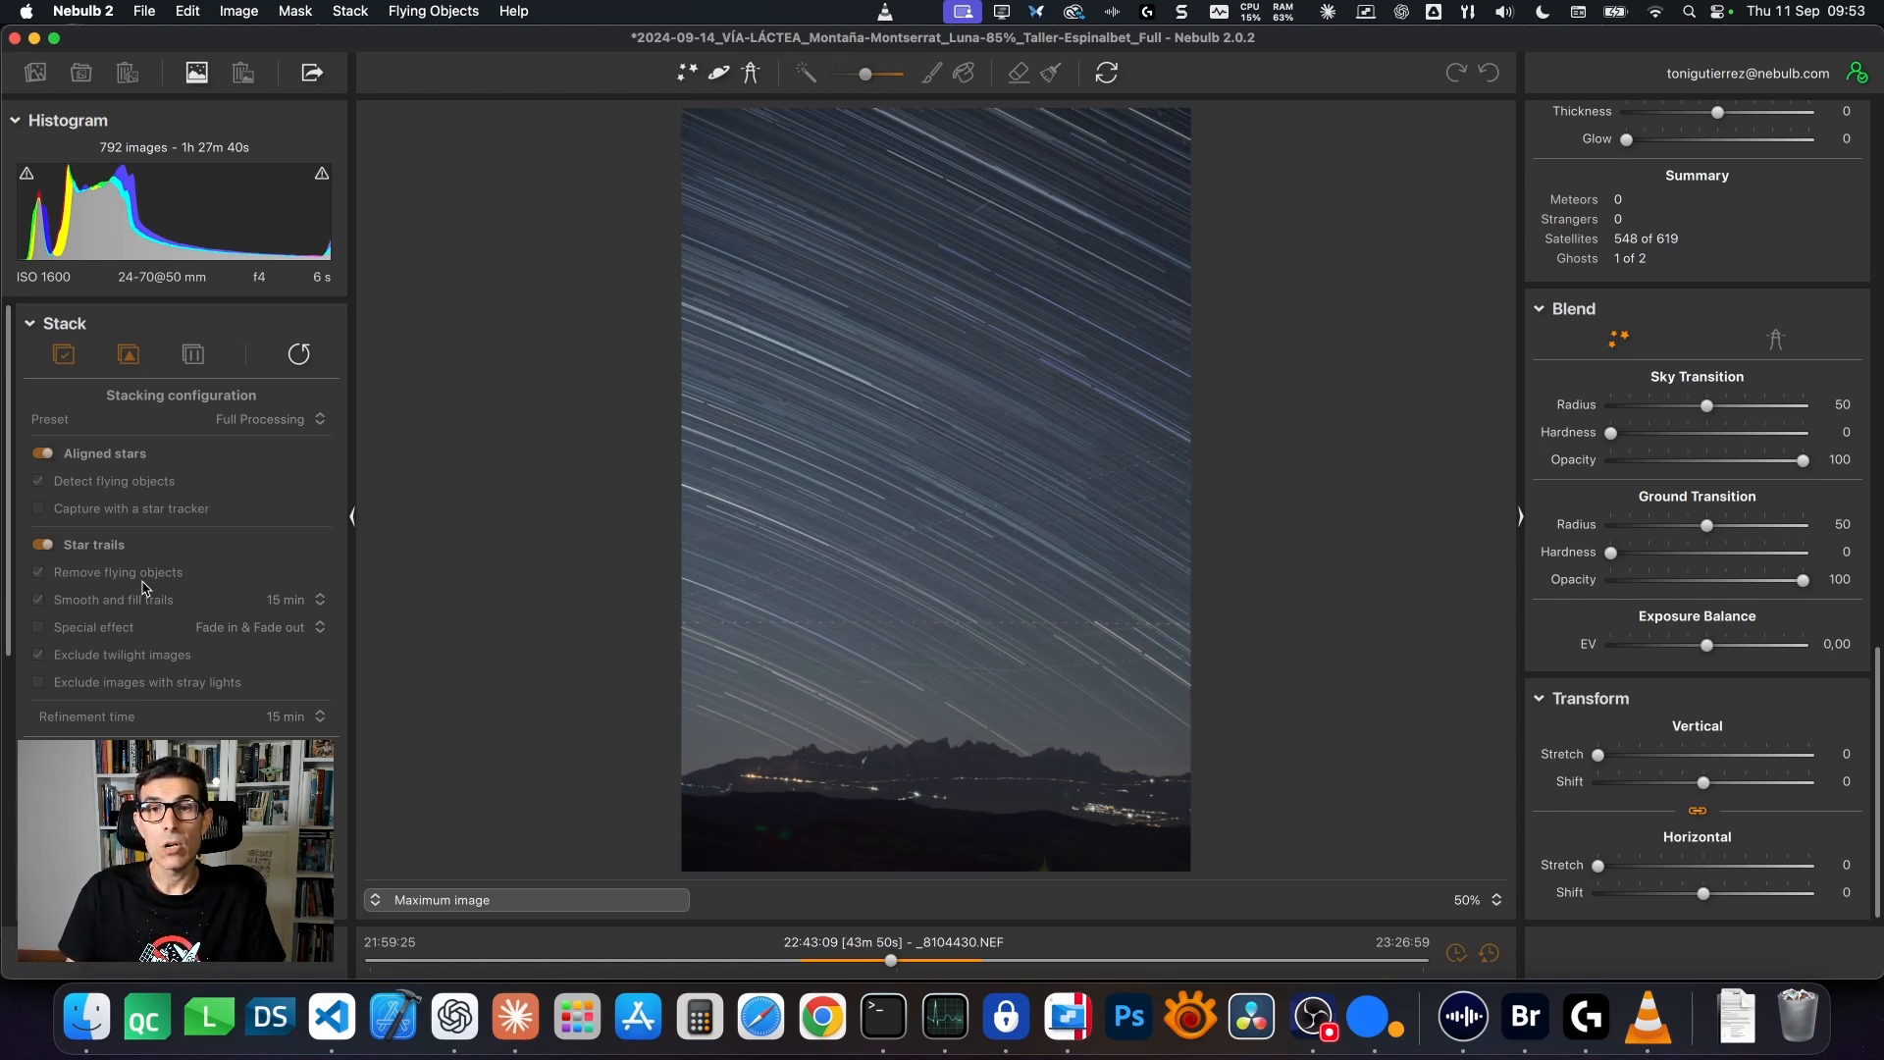
Inspect the aircraft trails among the star trails in the right and left middle areas of the Maximum image's sky.
{"action": "left_click", "coordinate": [1035, 542]}
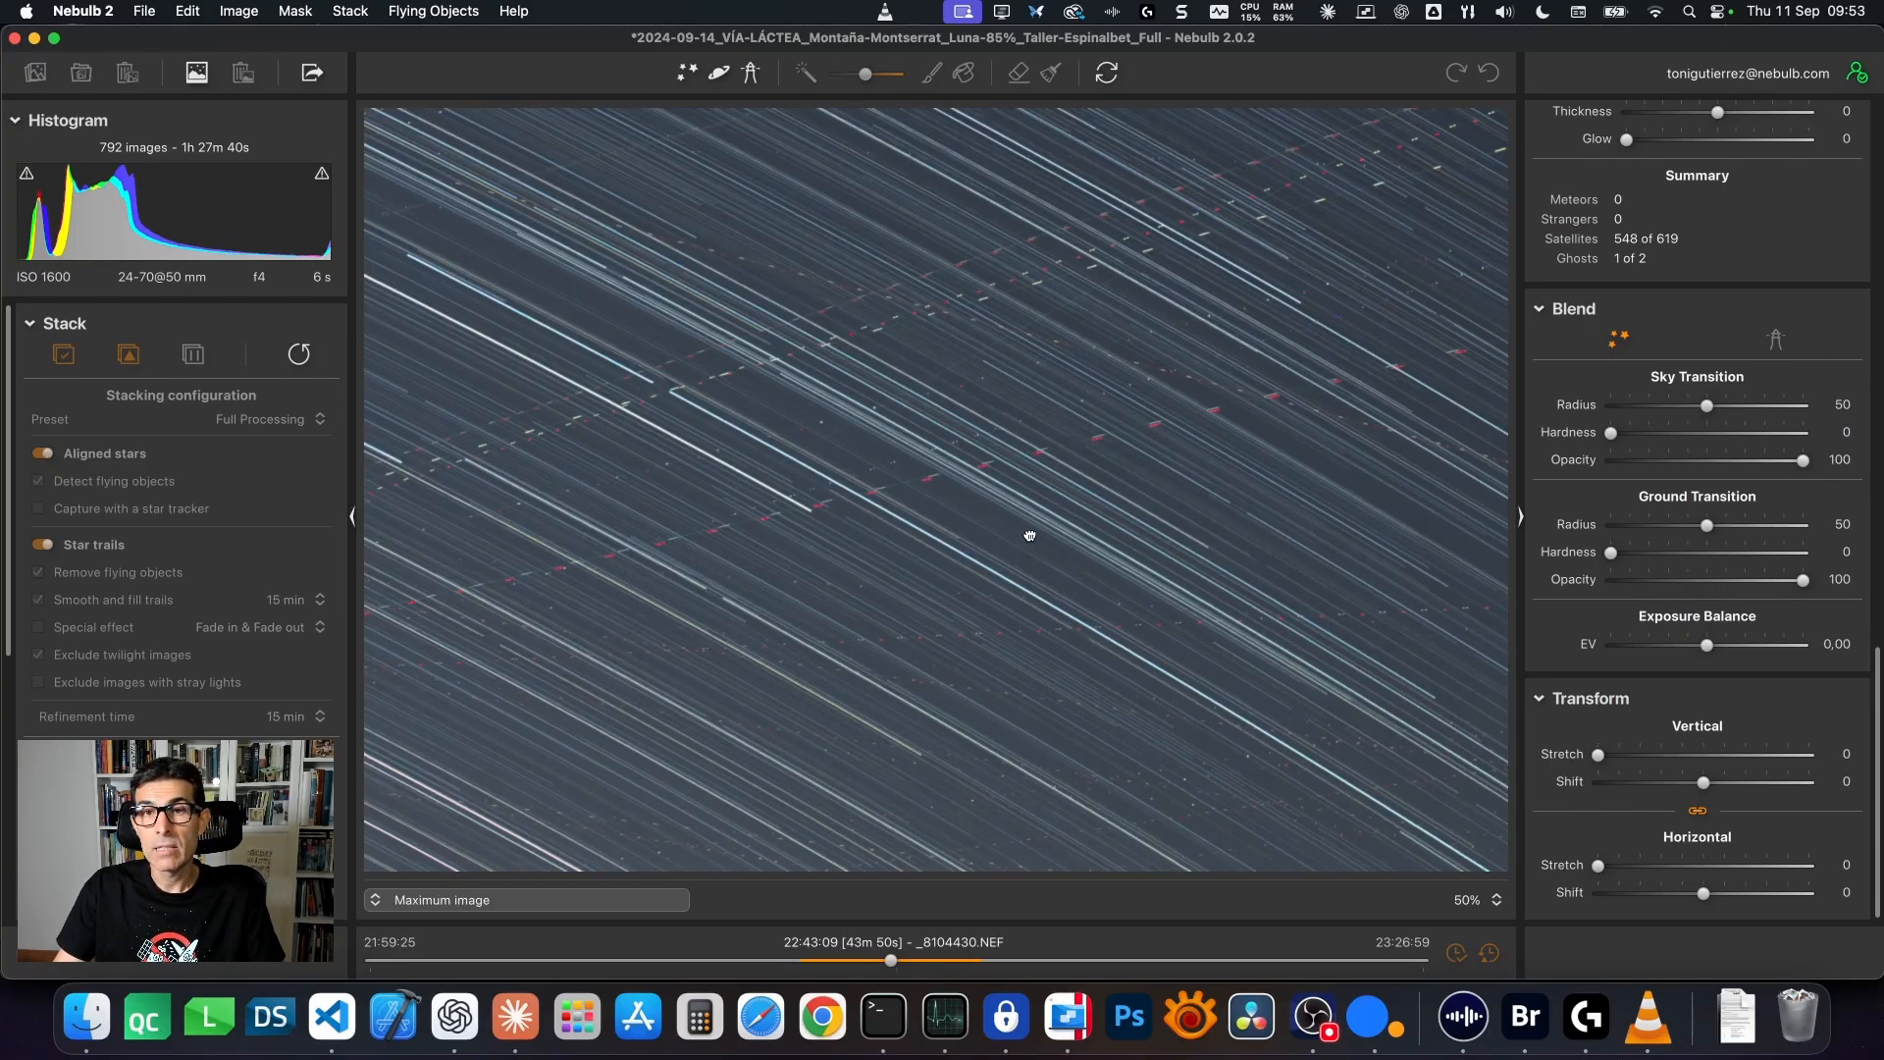
{"action": "left_click", "coordinate": [1029, 536]}
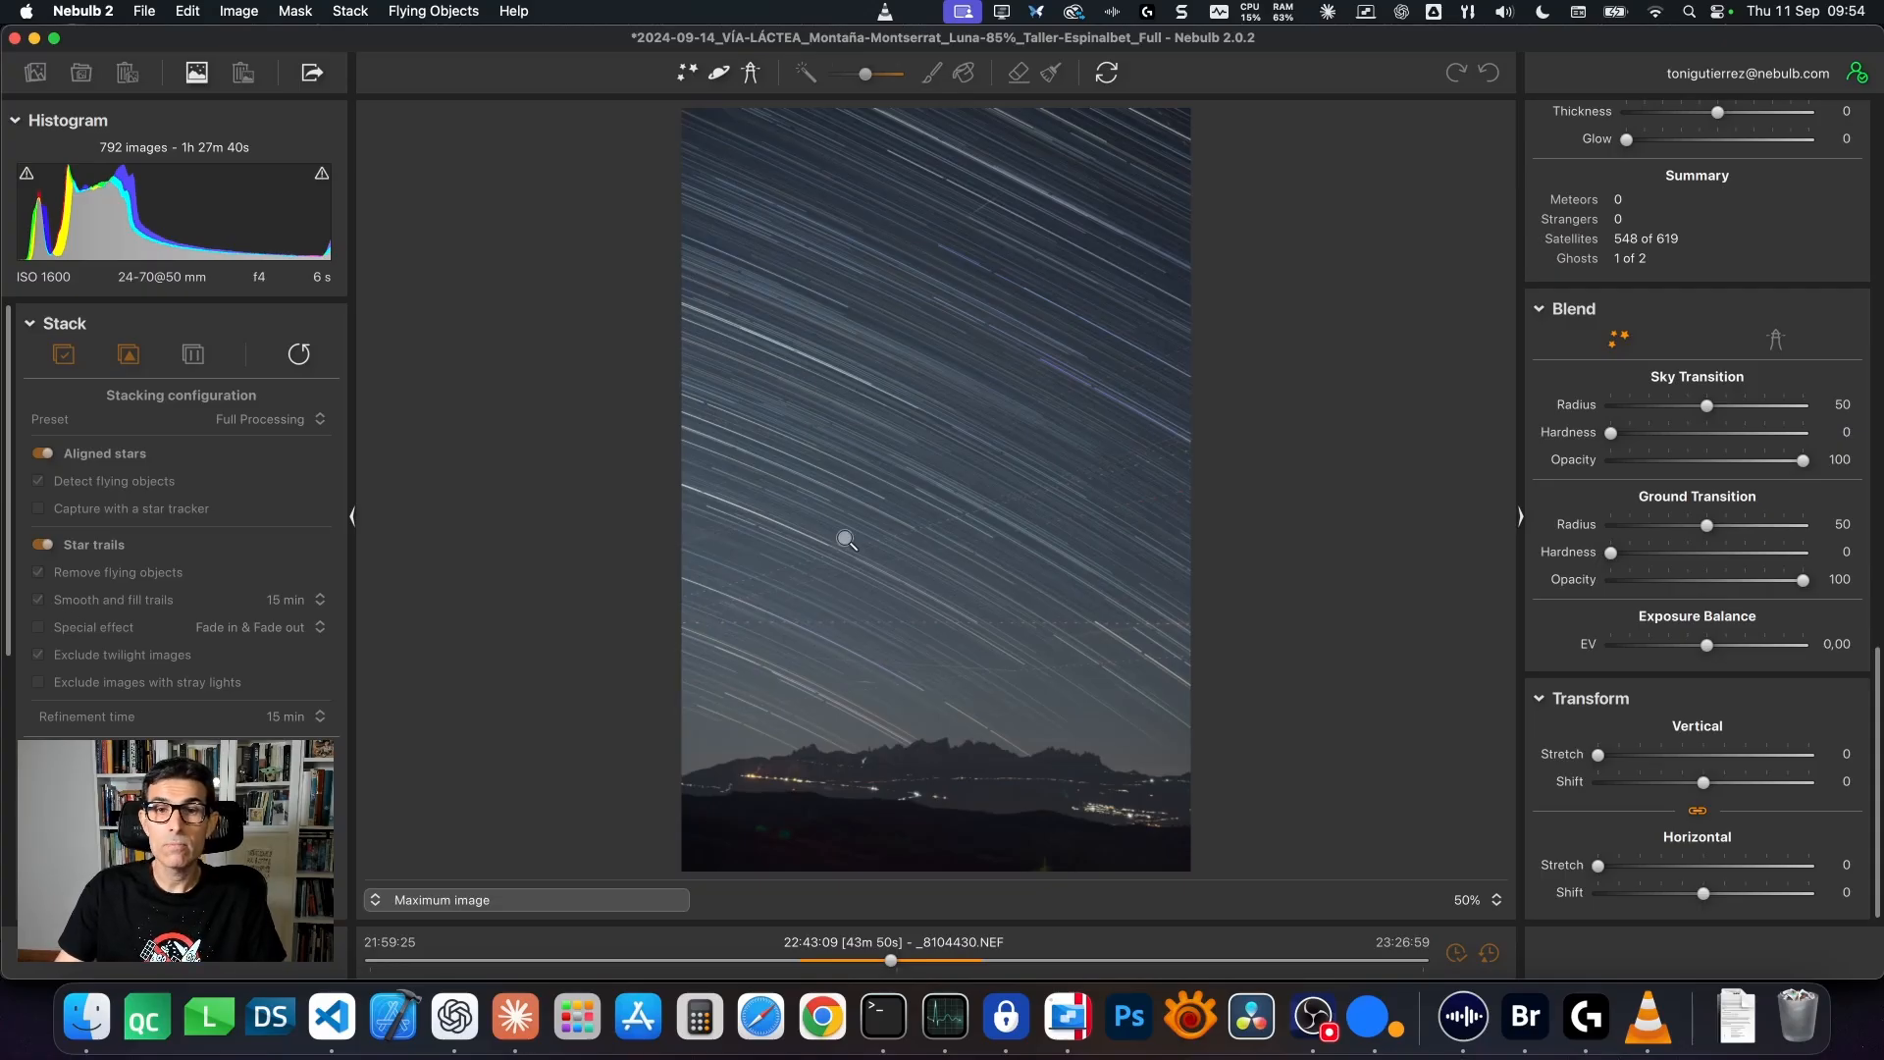
{"action": "left_click", "coordinate": [807, 539]}
{"action": "left_click_drag", "start_coordinate": [763, 544], "coordinate": [967, 519]}
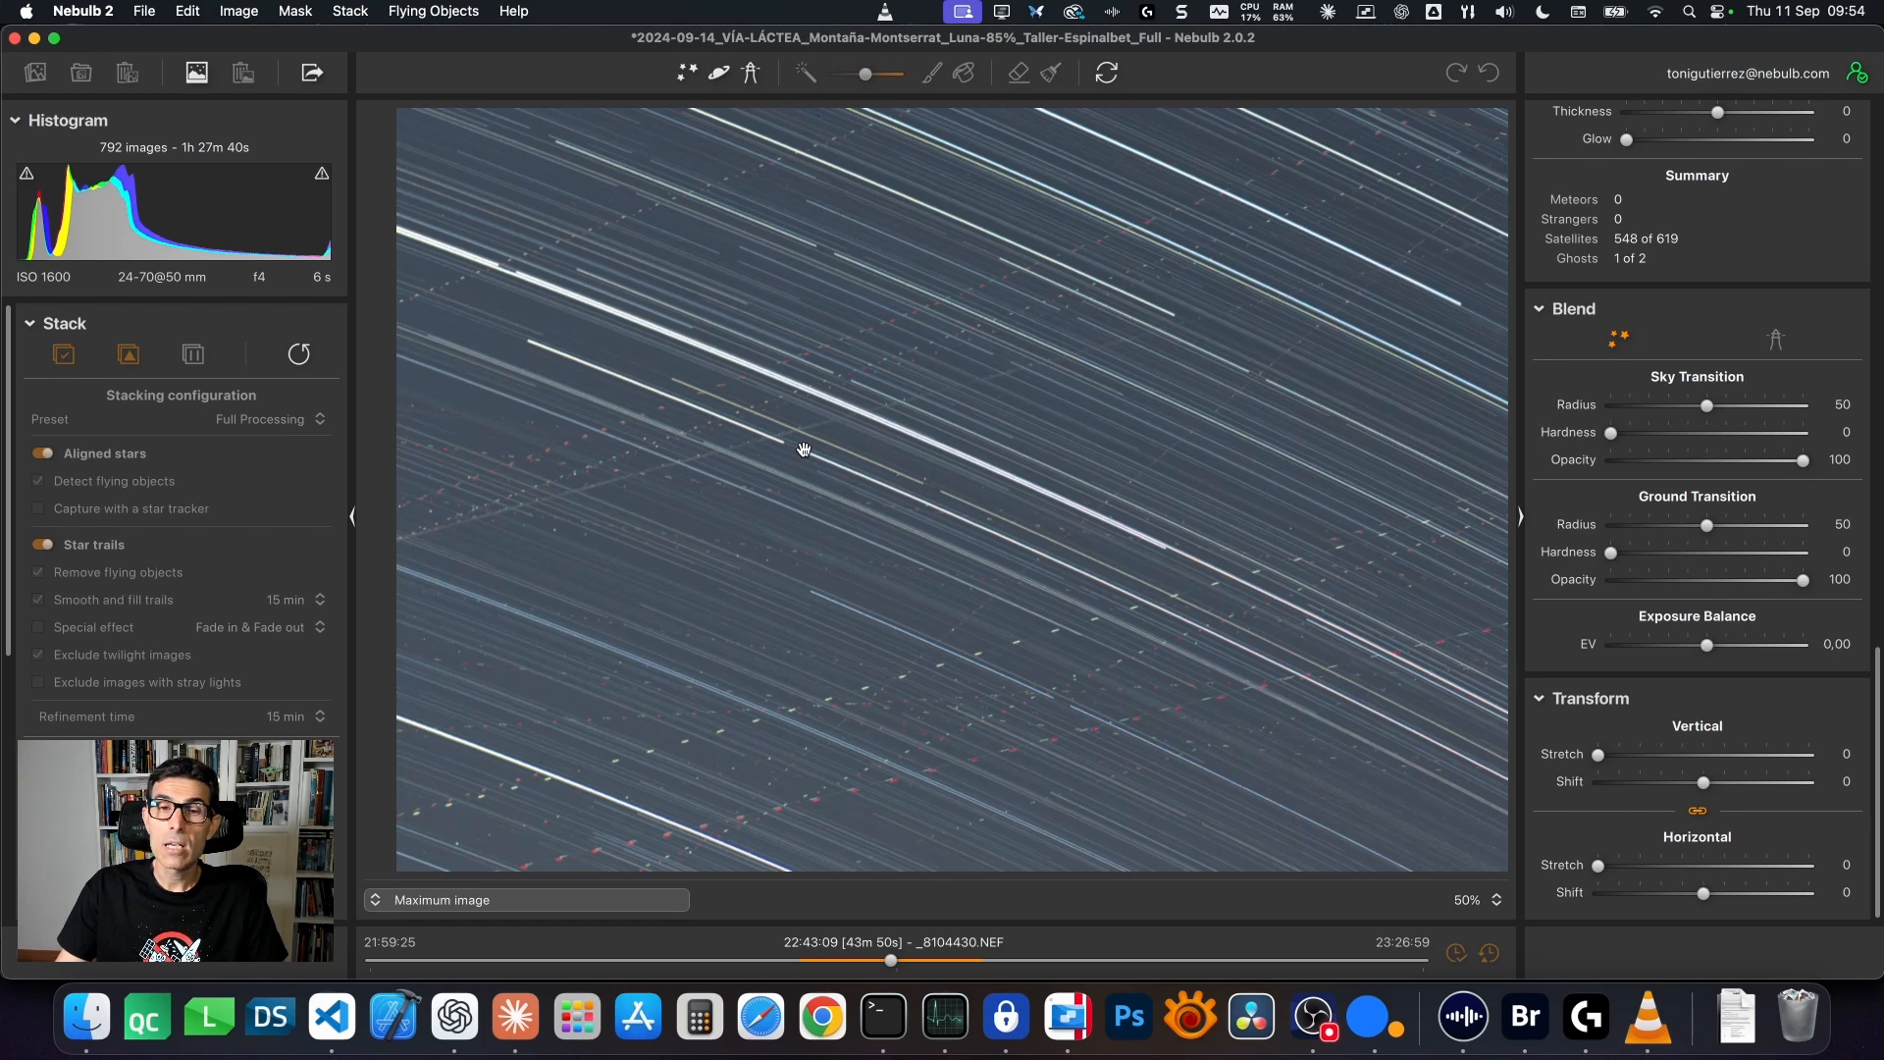
{"action": "left_click_drag", "start_coordinate": [1090, 615], "coordinate": [709, 426]}
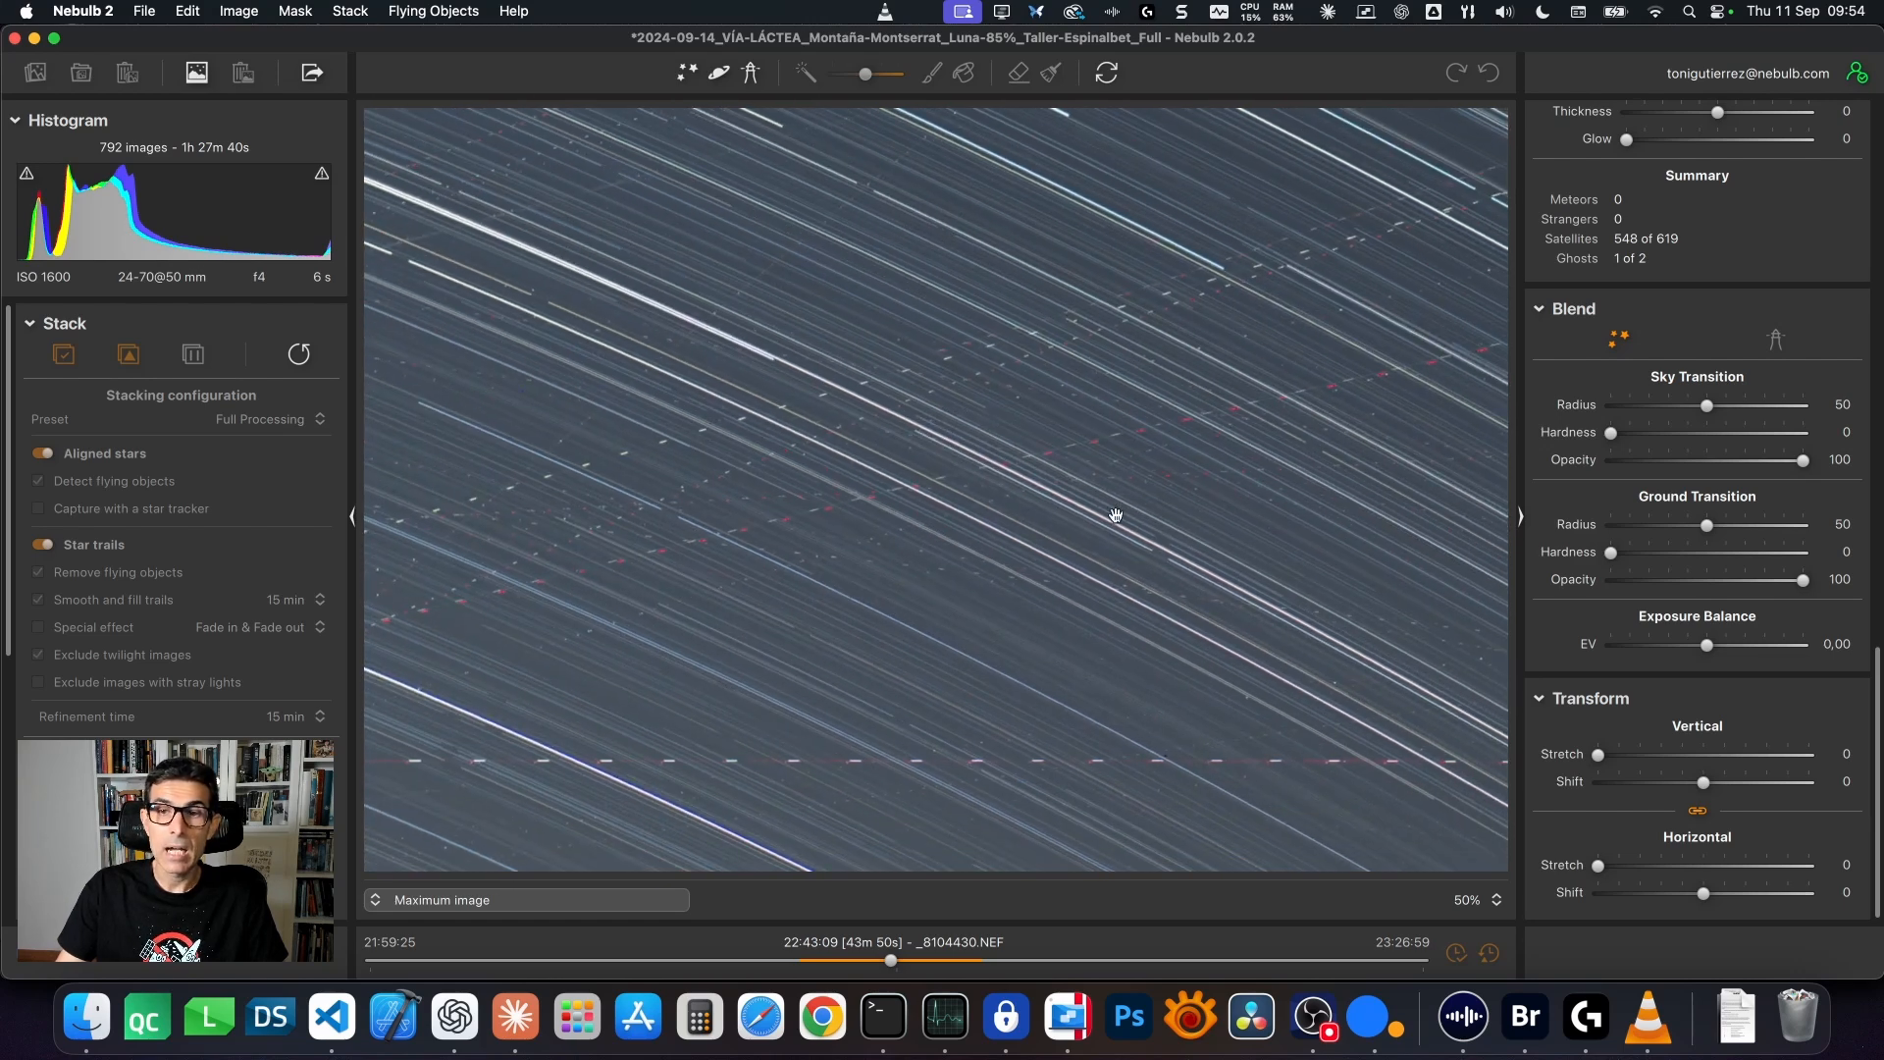
{"action": "left_click_drag", "start_coordinate": [1116, 514], "coordinate": [819, 475]}
{"action": "left_click", "coordinate": [905, 450]}
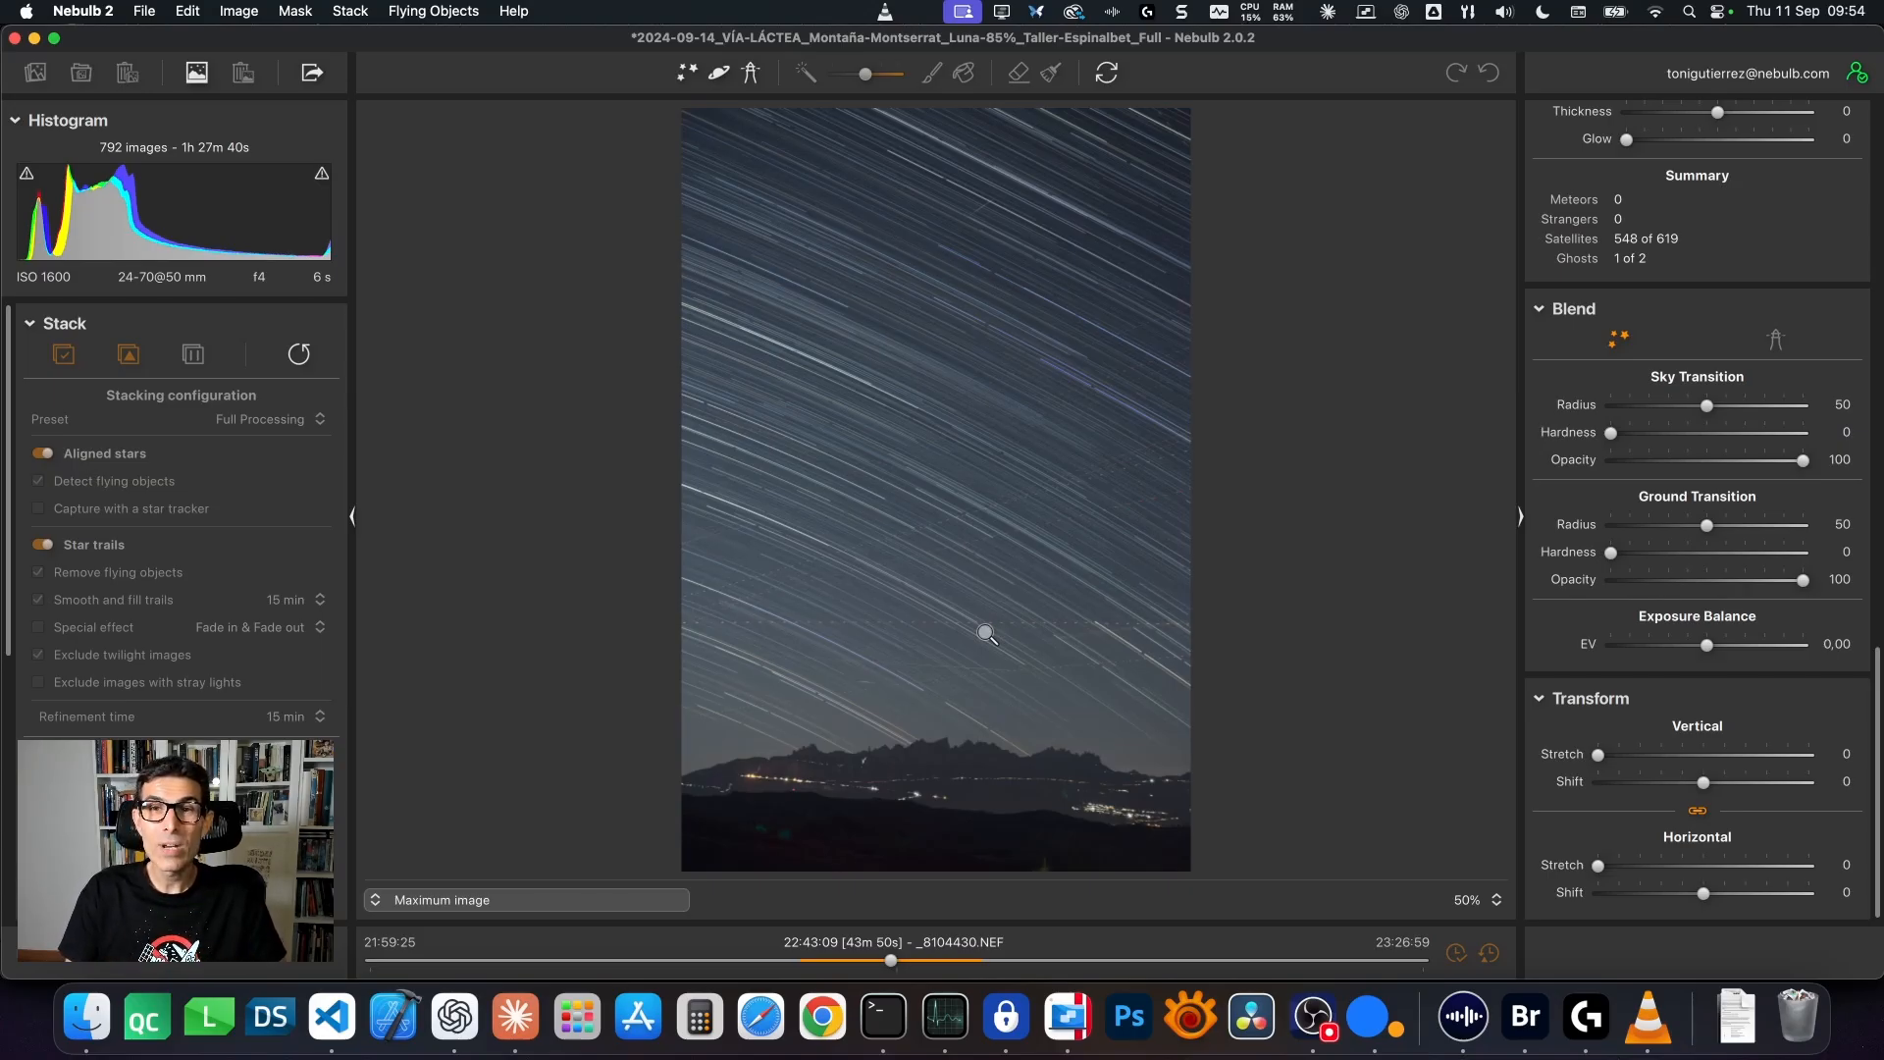
Display the Star trails (sky) + Sigma-clipping (ground) result and examine its trails up close in the middle of the sky.
{"action": "left_click", "coordinate": [454, 901]}
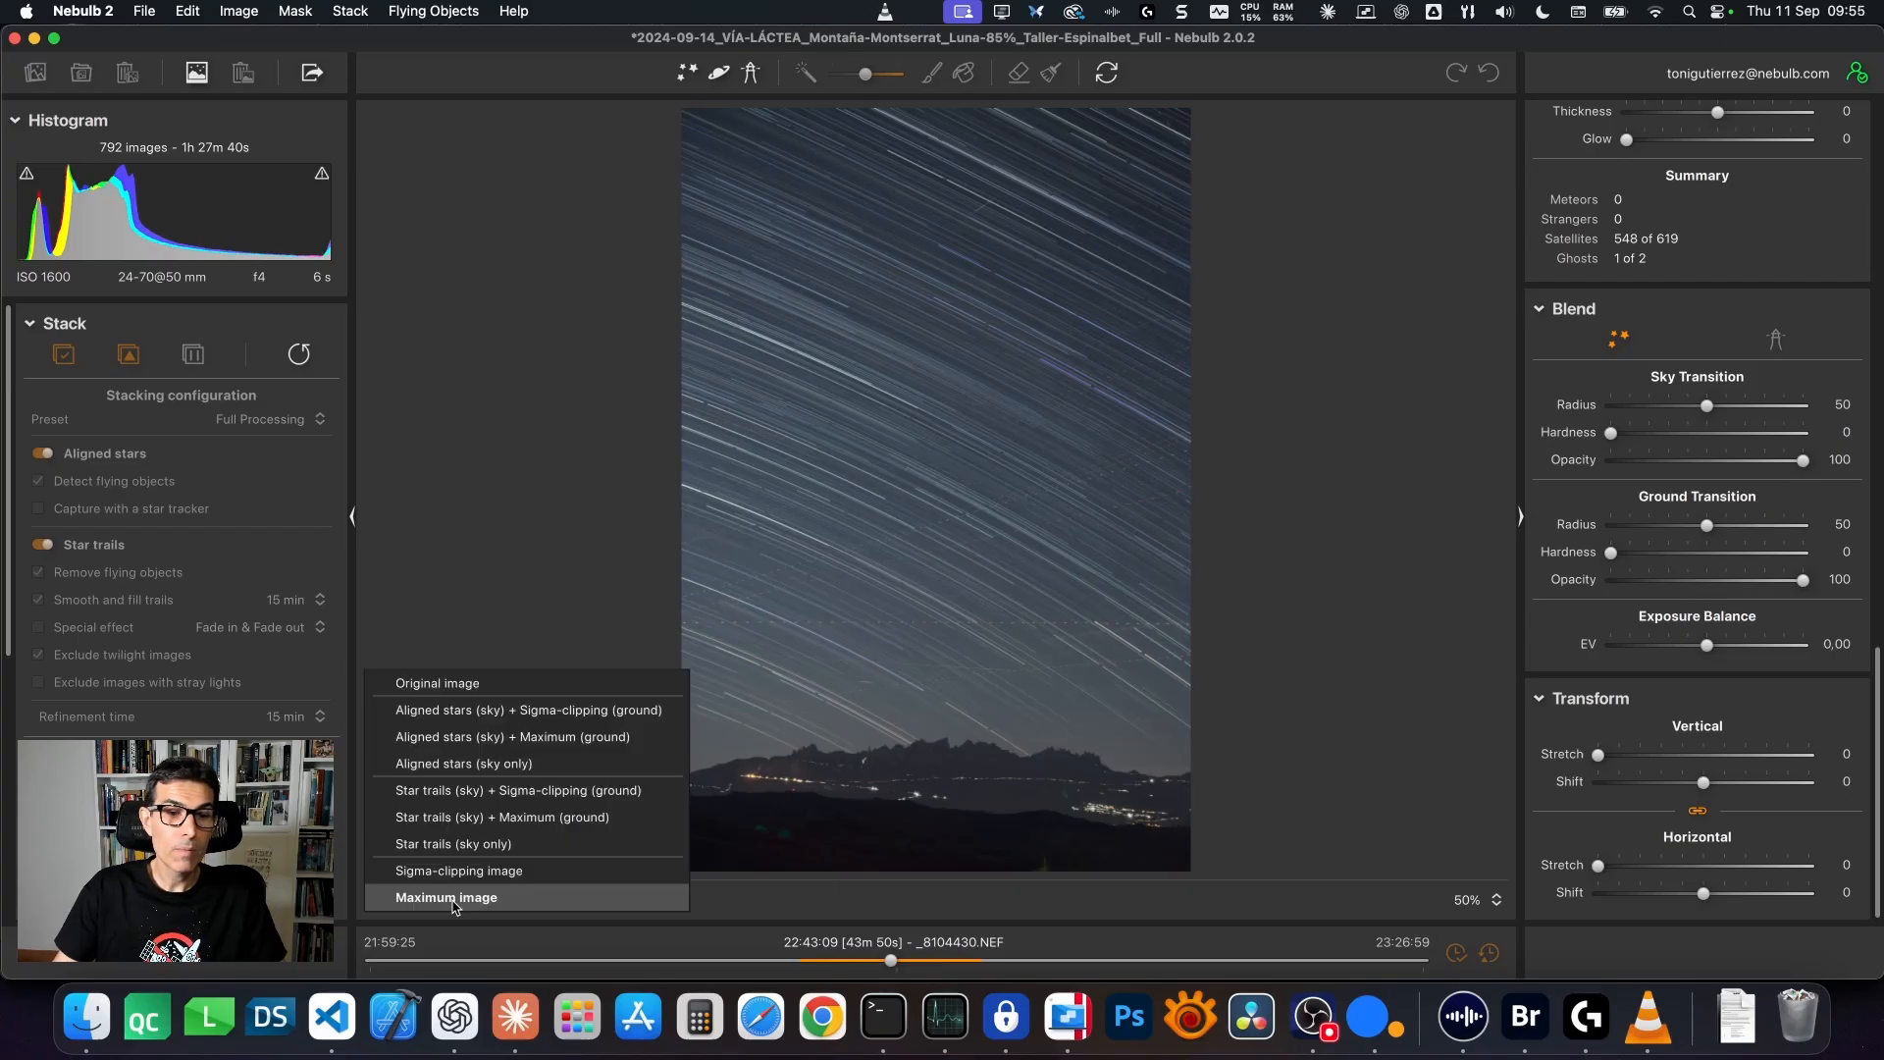
{"action": "left_click", "coordinate": [470, 794]}
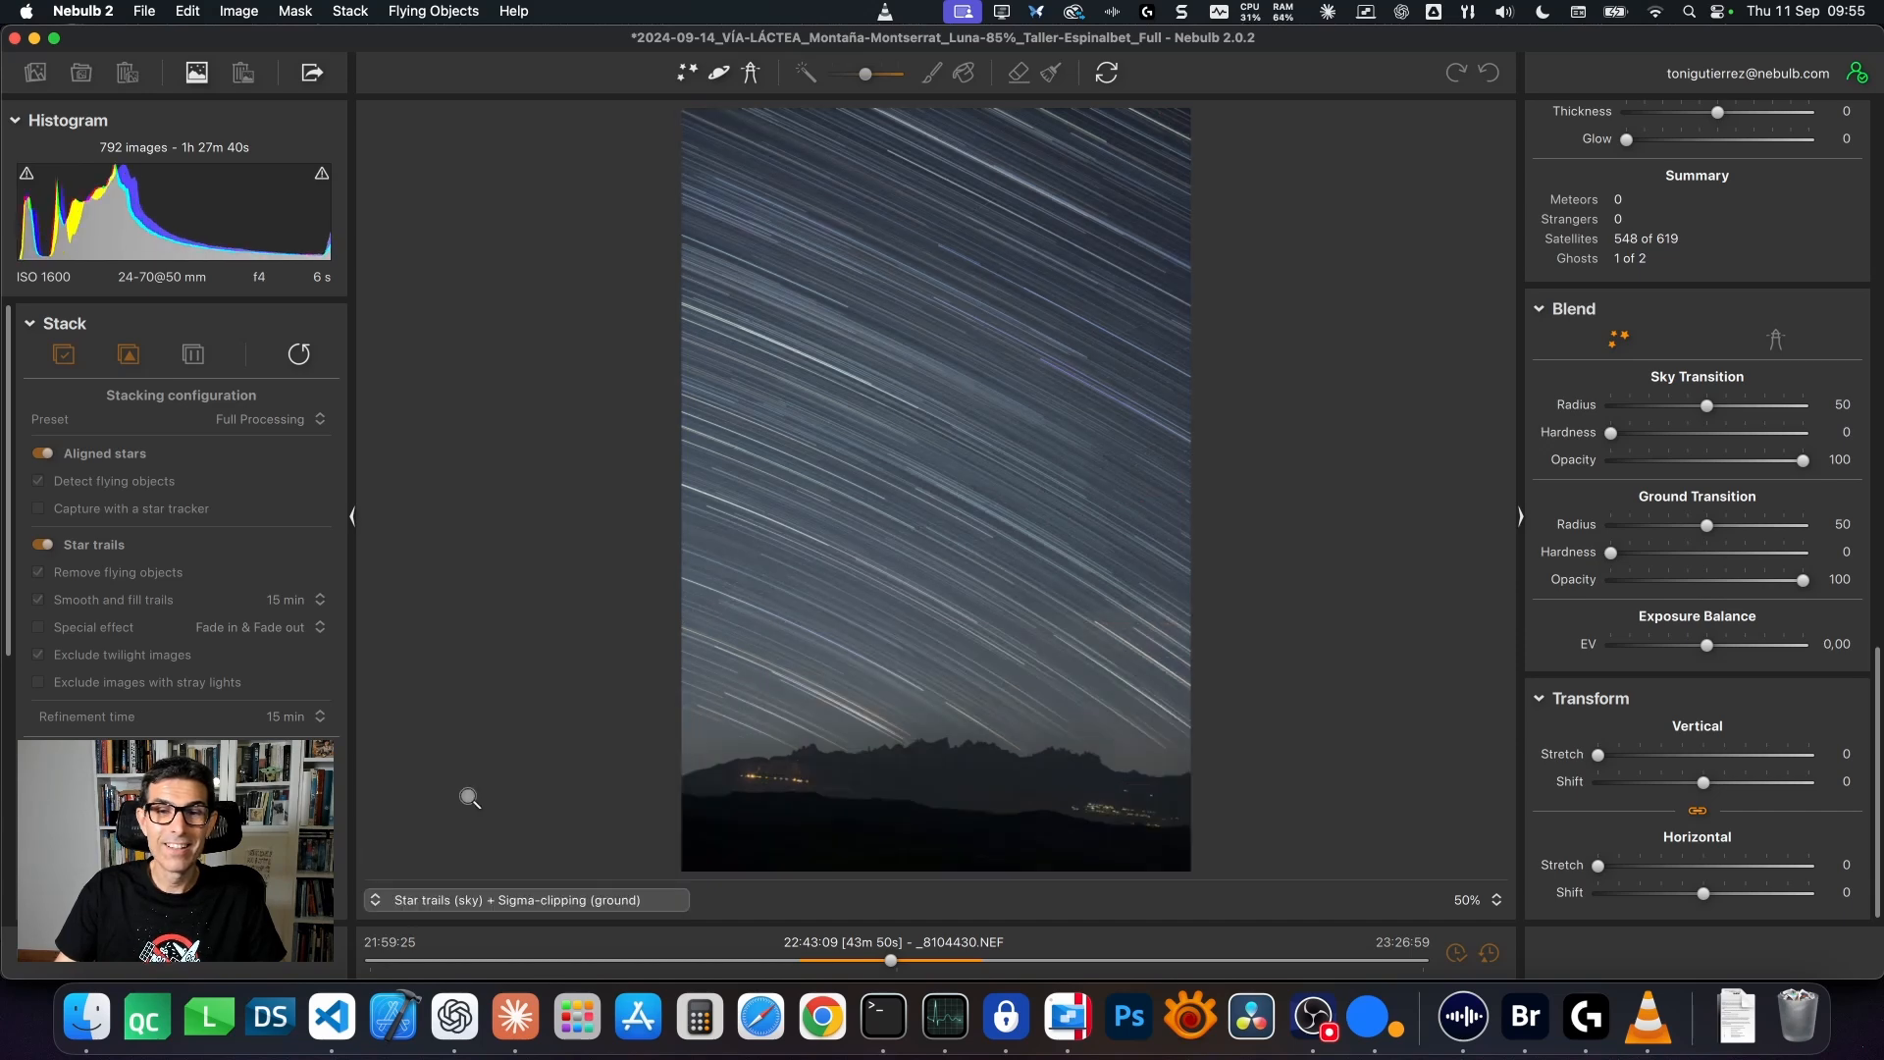
{"action": "left_click", "coordinate": [844, 589]}
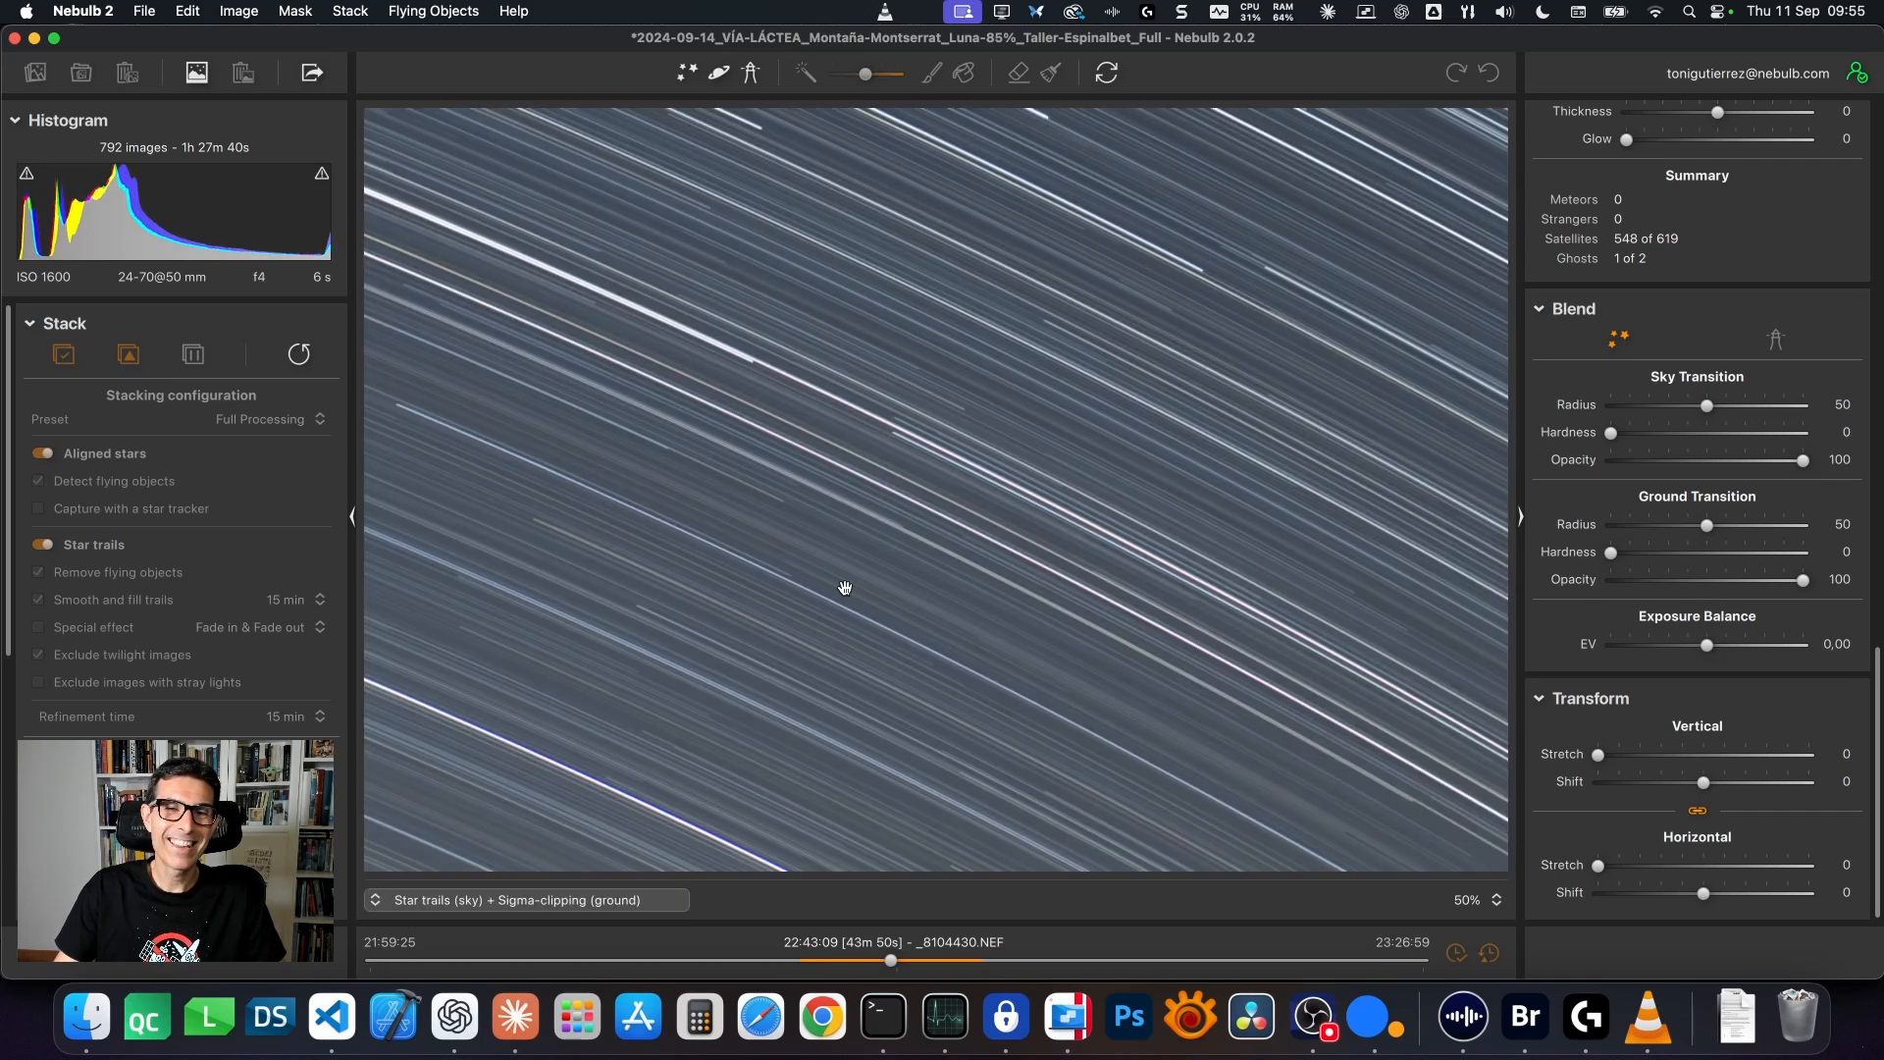
{"action": "left_click_drag", "start_coordinate": [963, 617], "coordinate": [963, 497]}
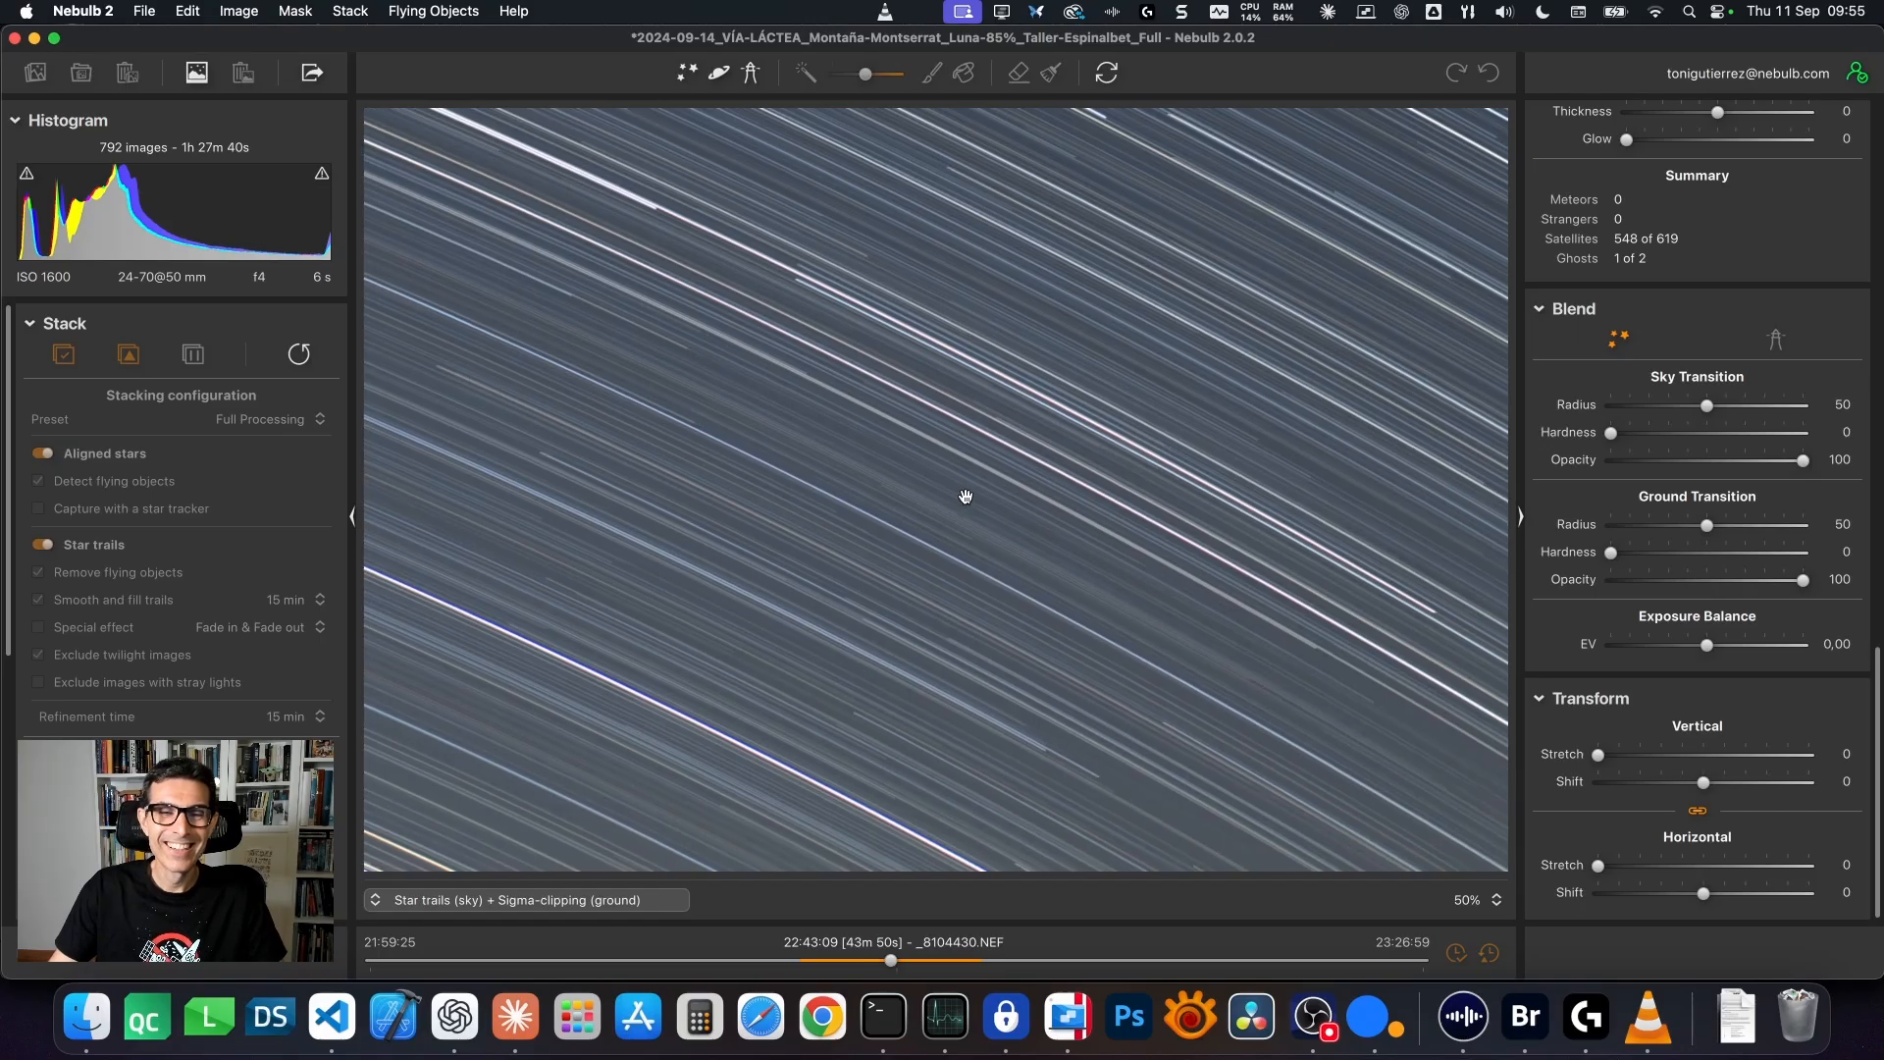
Compare the lower-middle sky in the Maximum image with the same area in Star trails (sky) + Sigma-clipping (ground).
{"action": "left_click", "coordinate": [441, 901]}
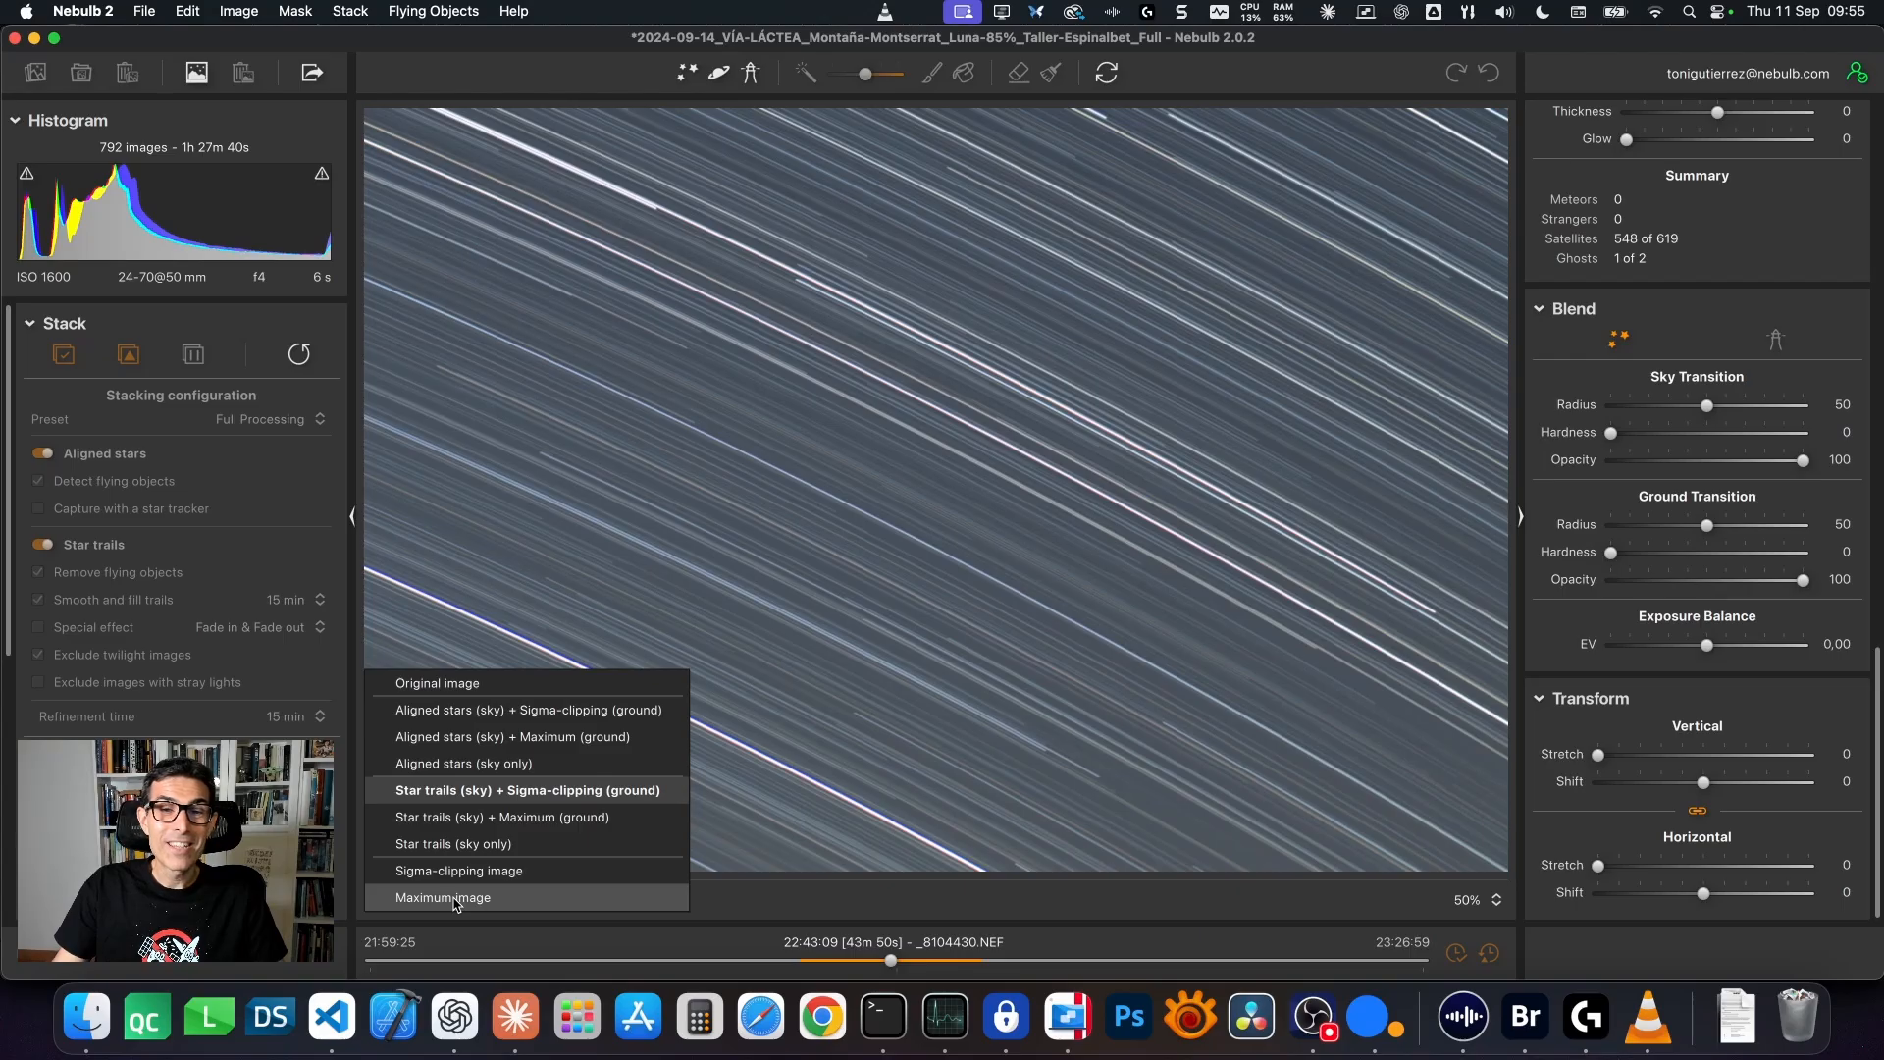
{"action": "left_click", "coordinate": [454, 900]}
{"action": "left_click_drag", "start_coordinate": [572, 781], "coordinate": [1003, 752]}
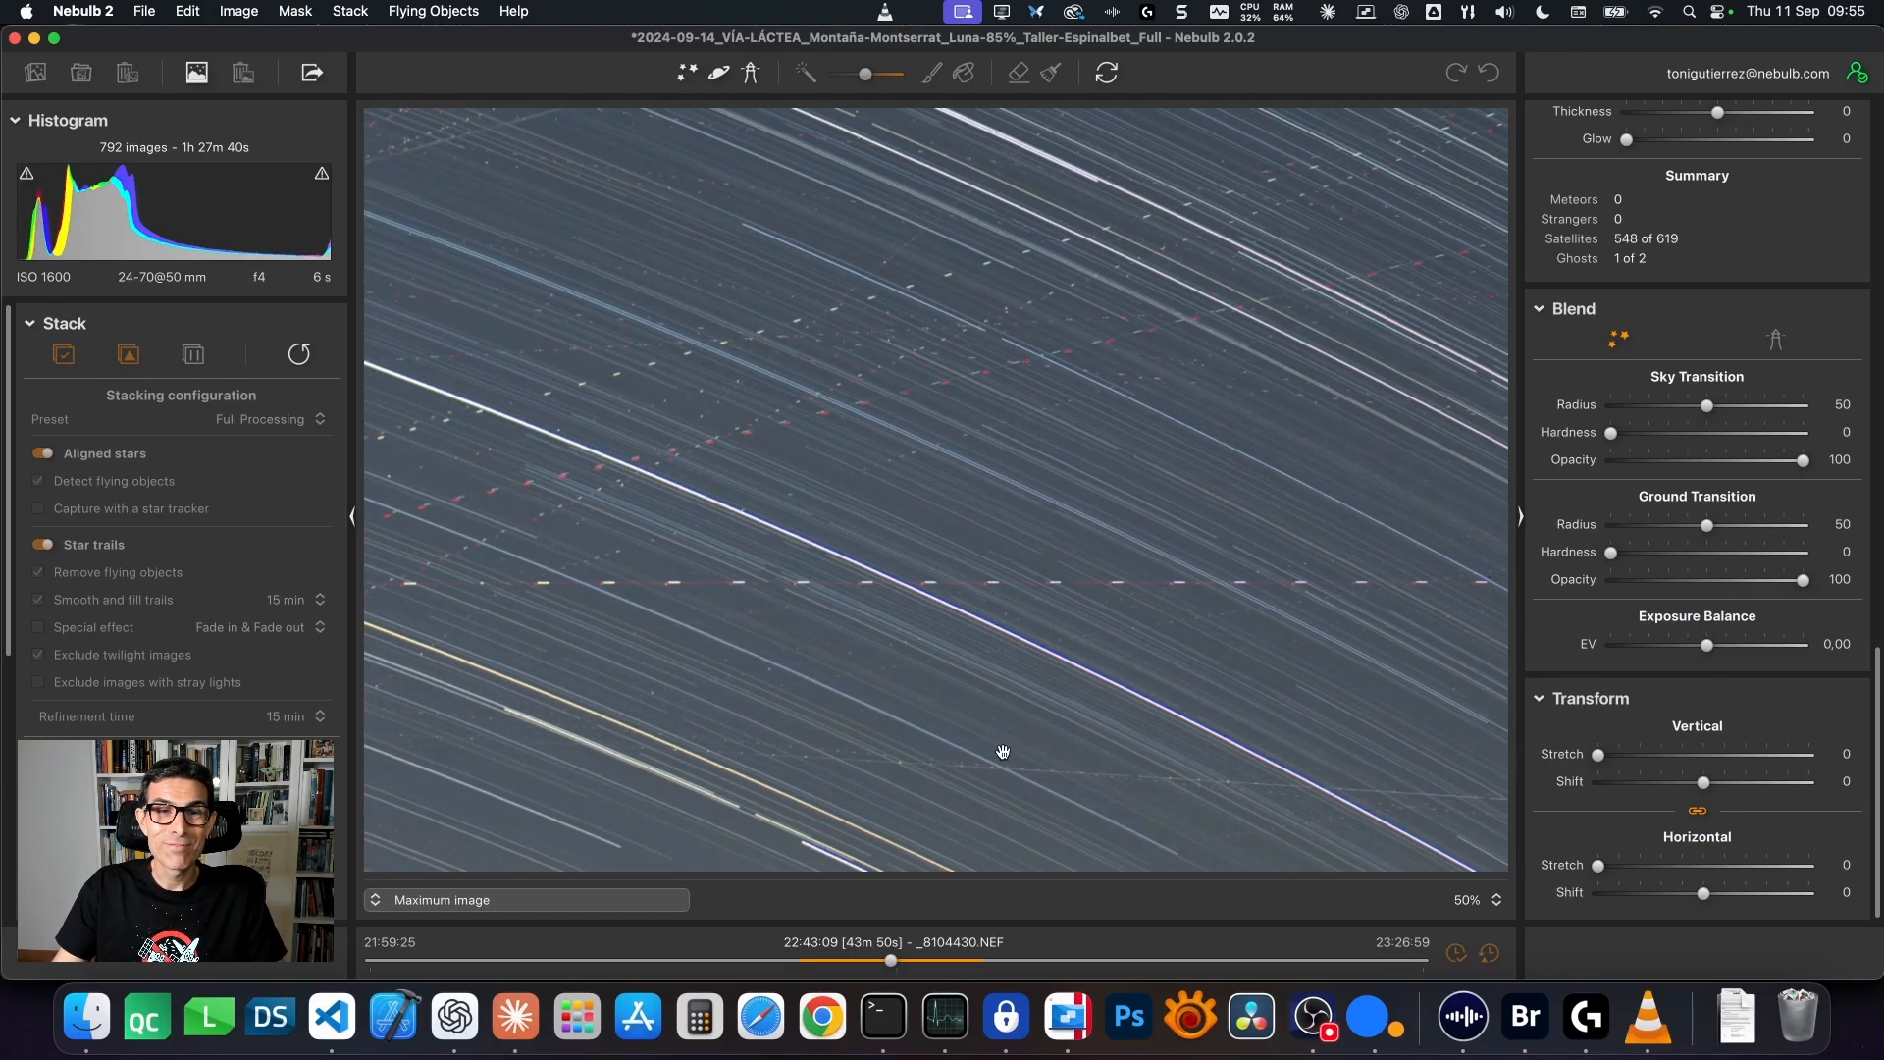
{"action": "left_click", "coordinate": [404, 901]}
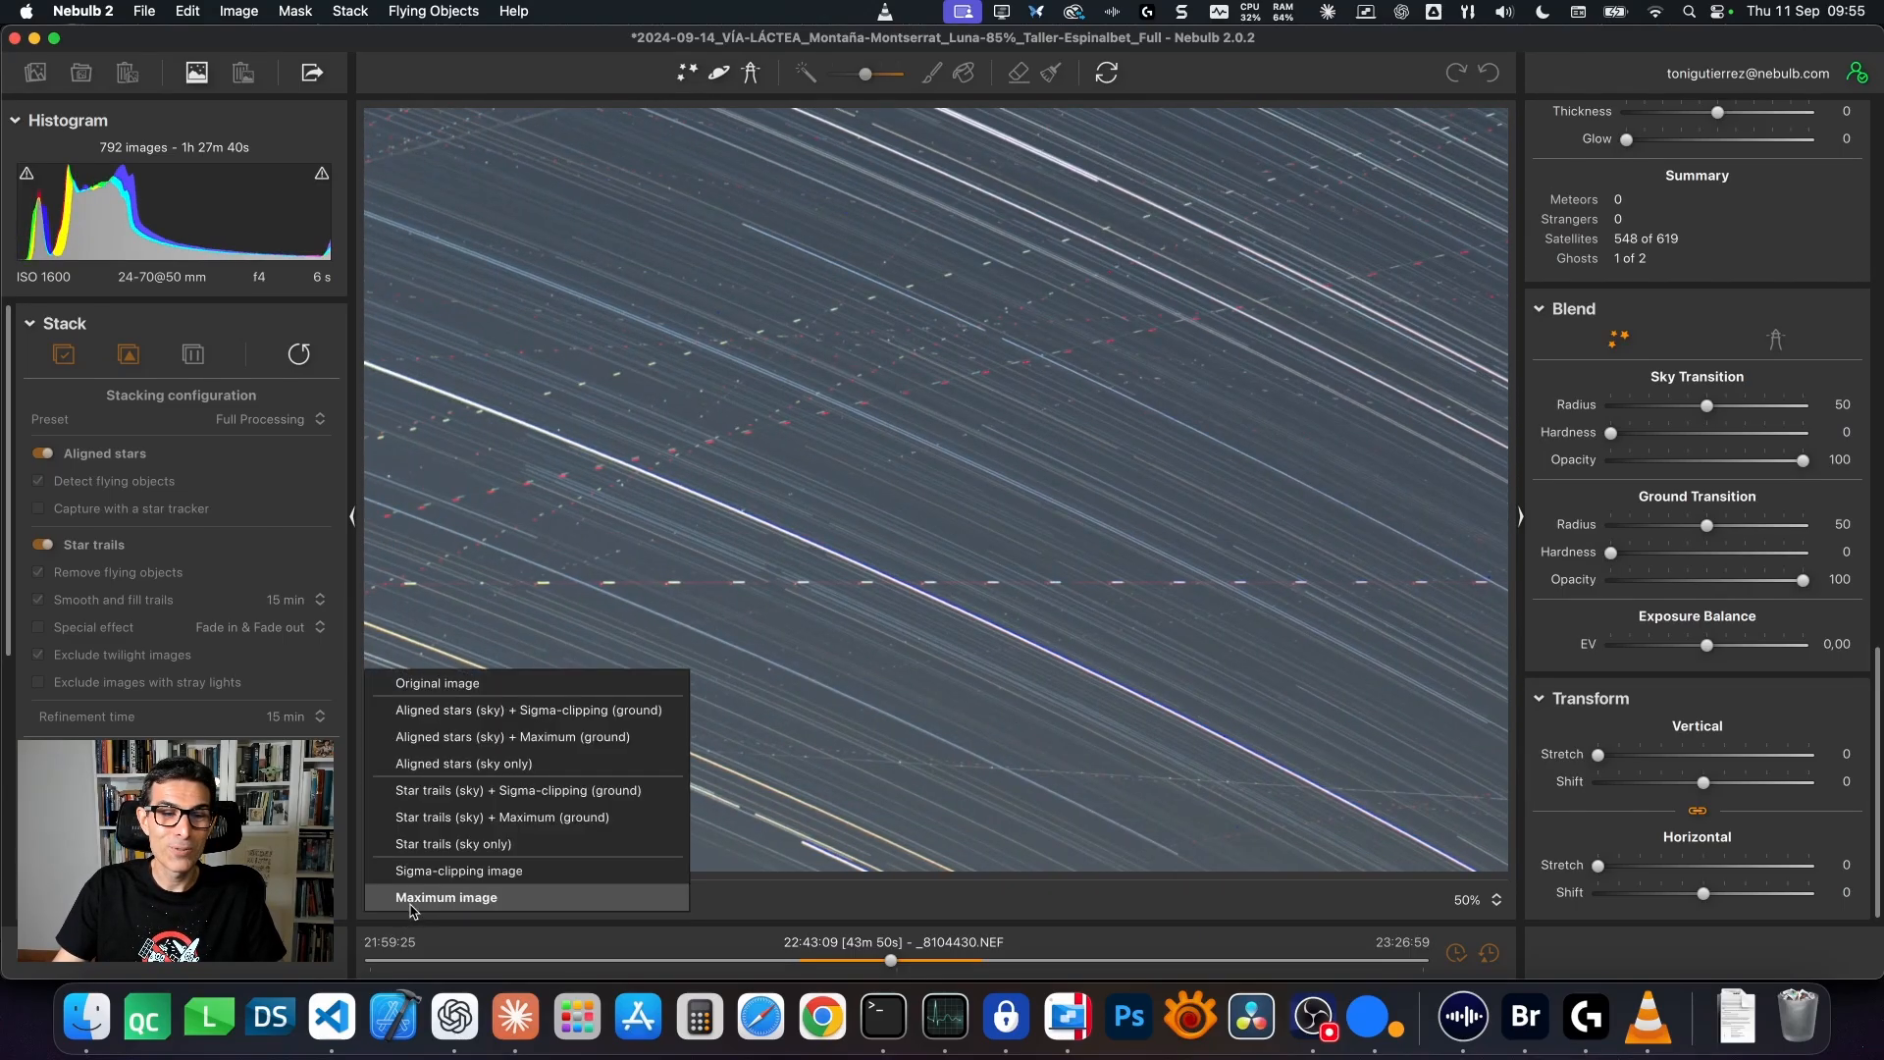
{"action": "left_click", "coordinate": [479, 792]}
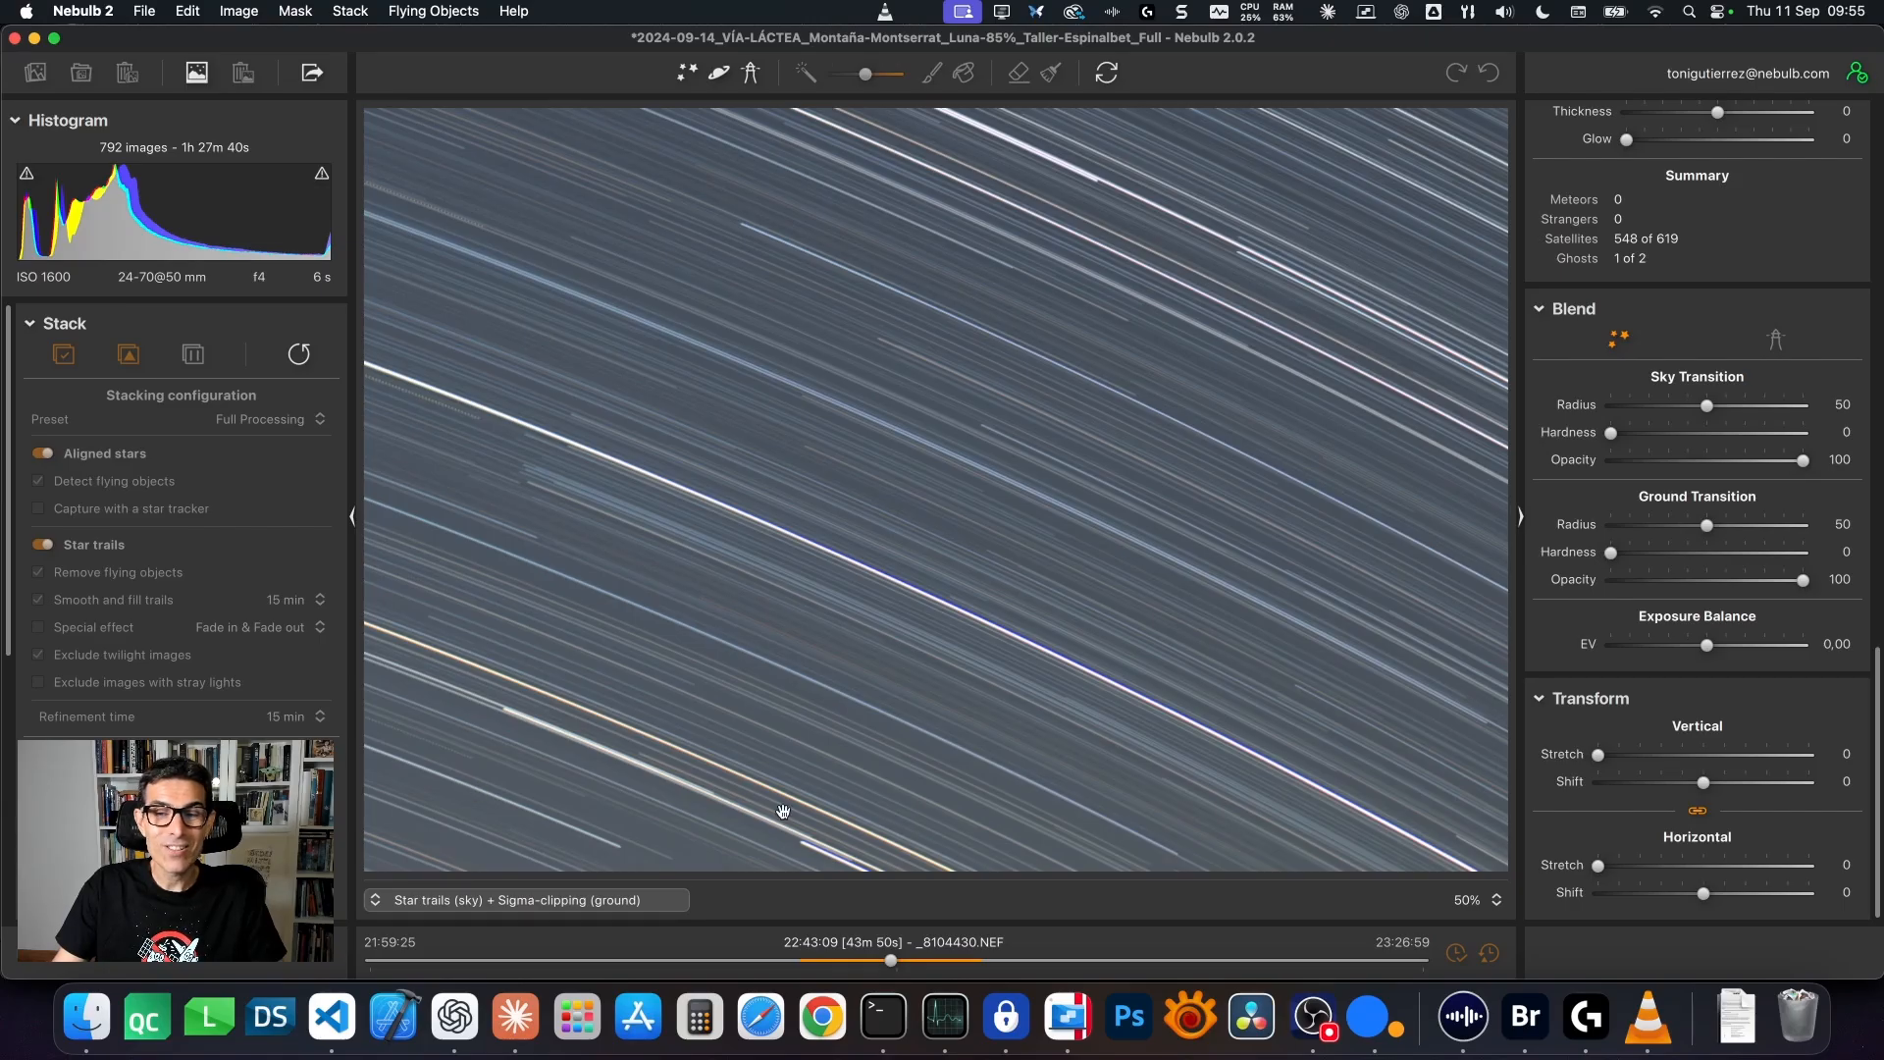
{"action": "left_click_drag", "start_coordinate": [749, 739], "coordinate": [534, 644]}
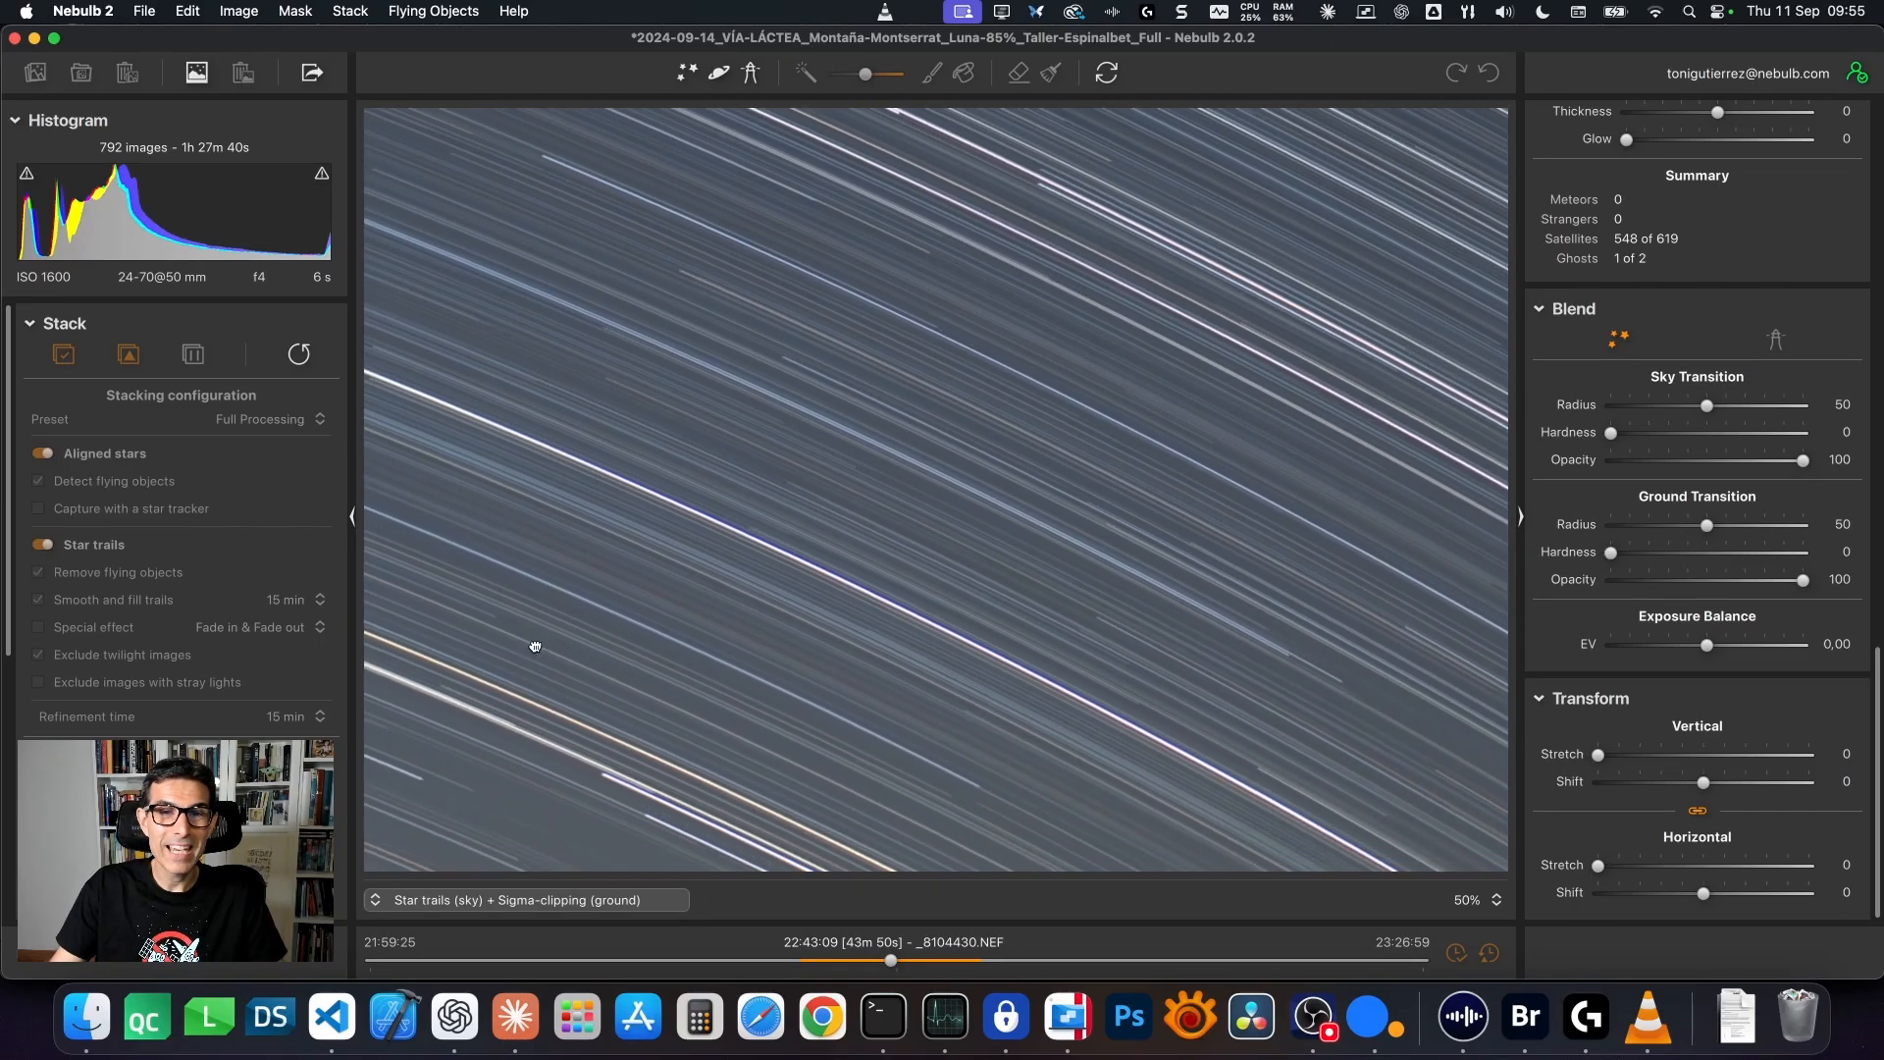
Display the Maximum image again and examine the aircraft trails from the sky above the mountains up to the middle right of the sky.
{"action": "left_click", "coordinate": [442, 900]}
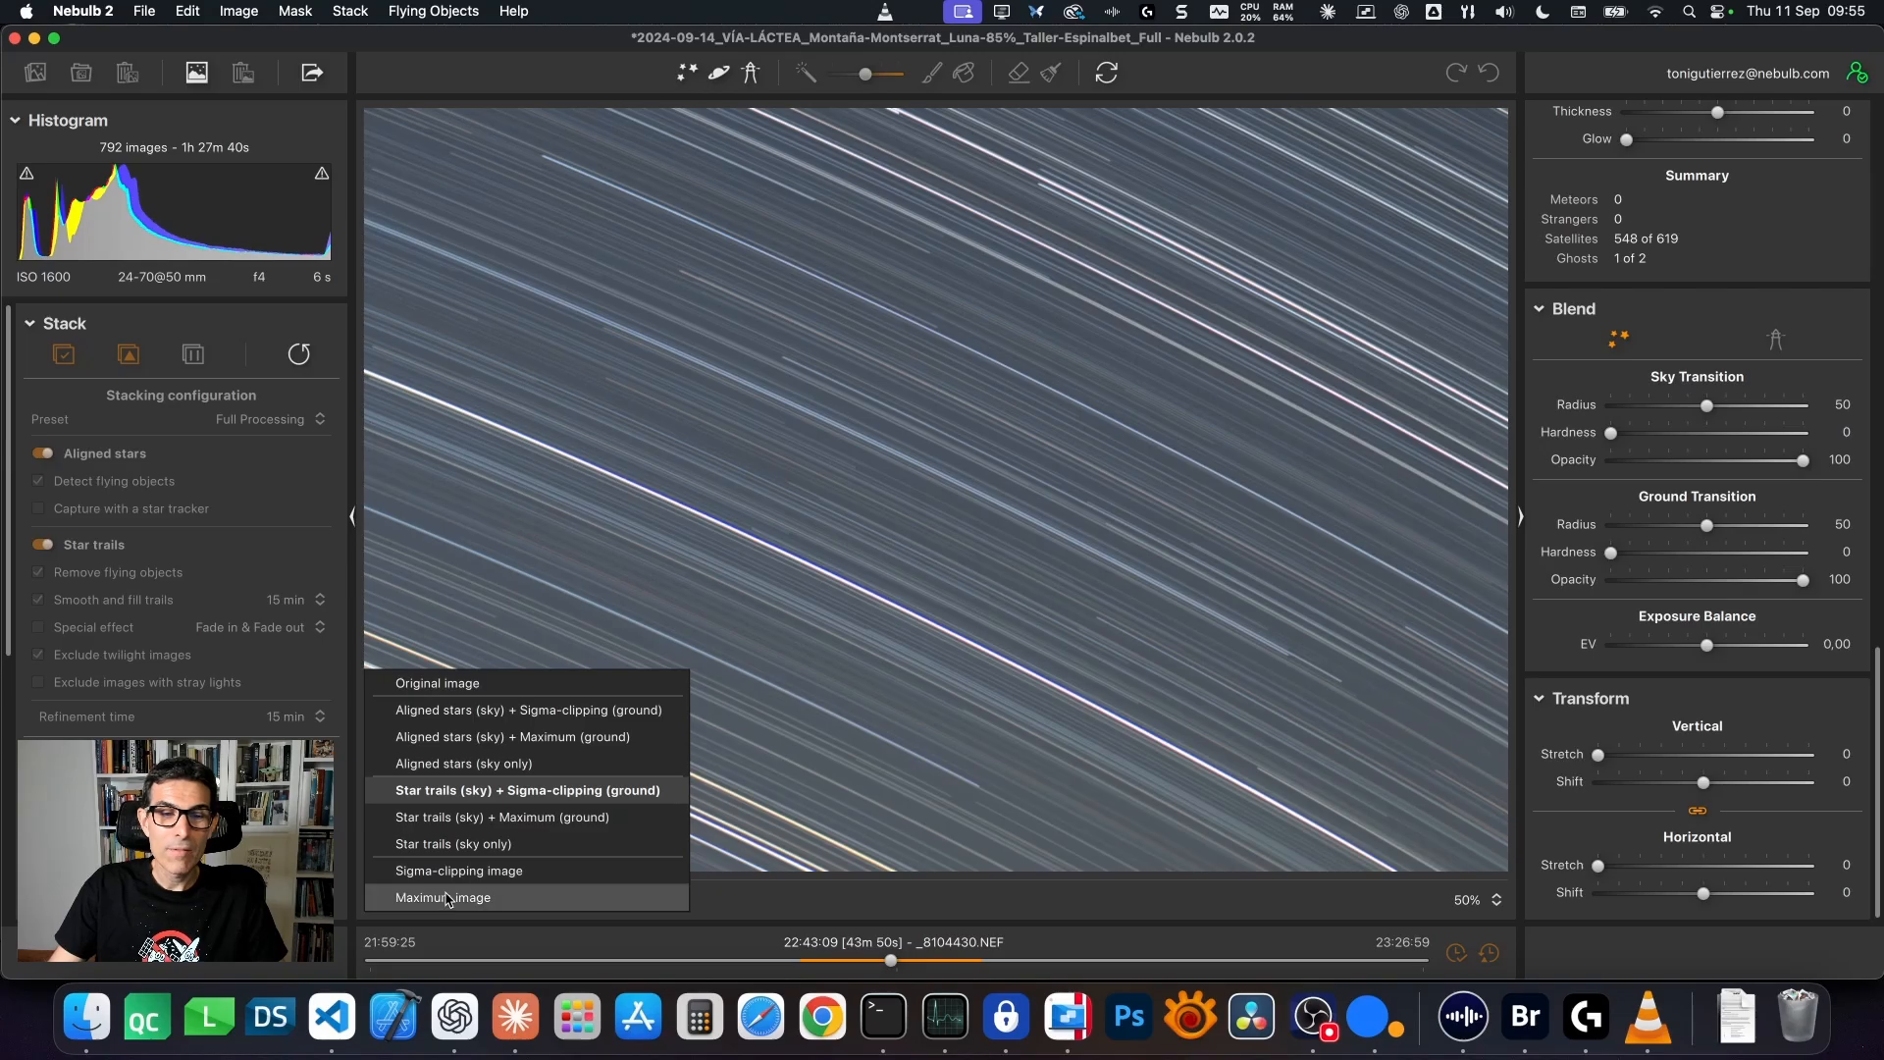
{"action": "left_click", "coordinate": [467, 894]}
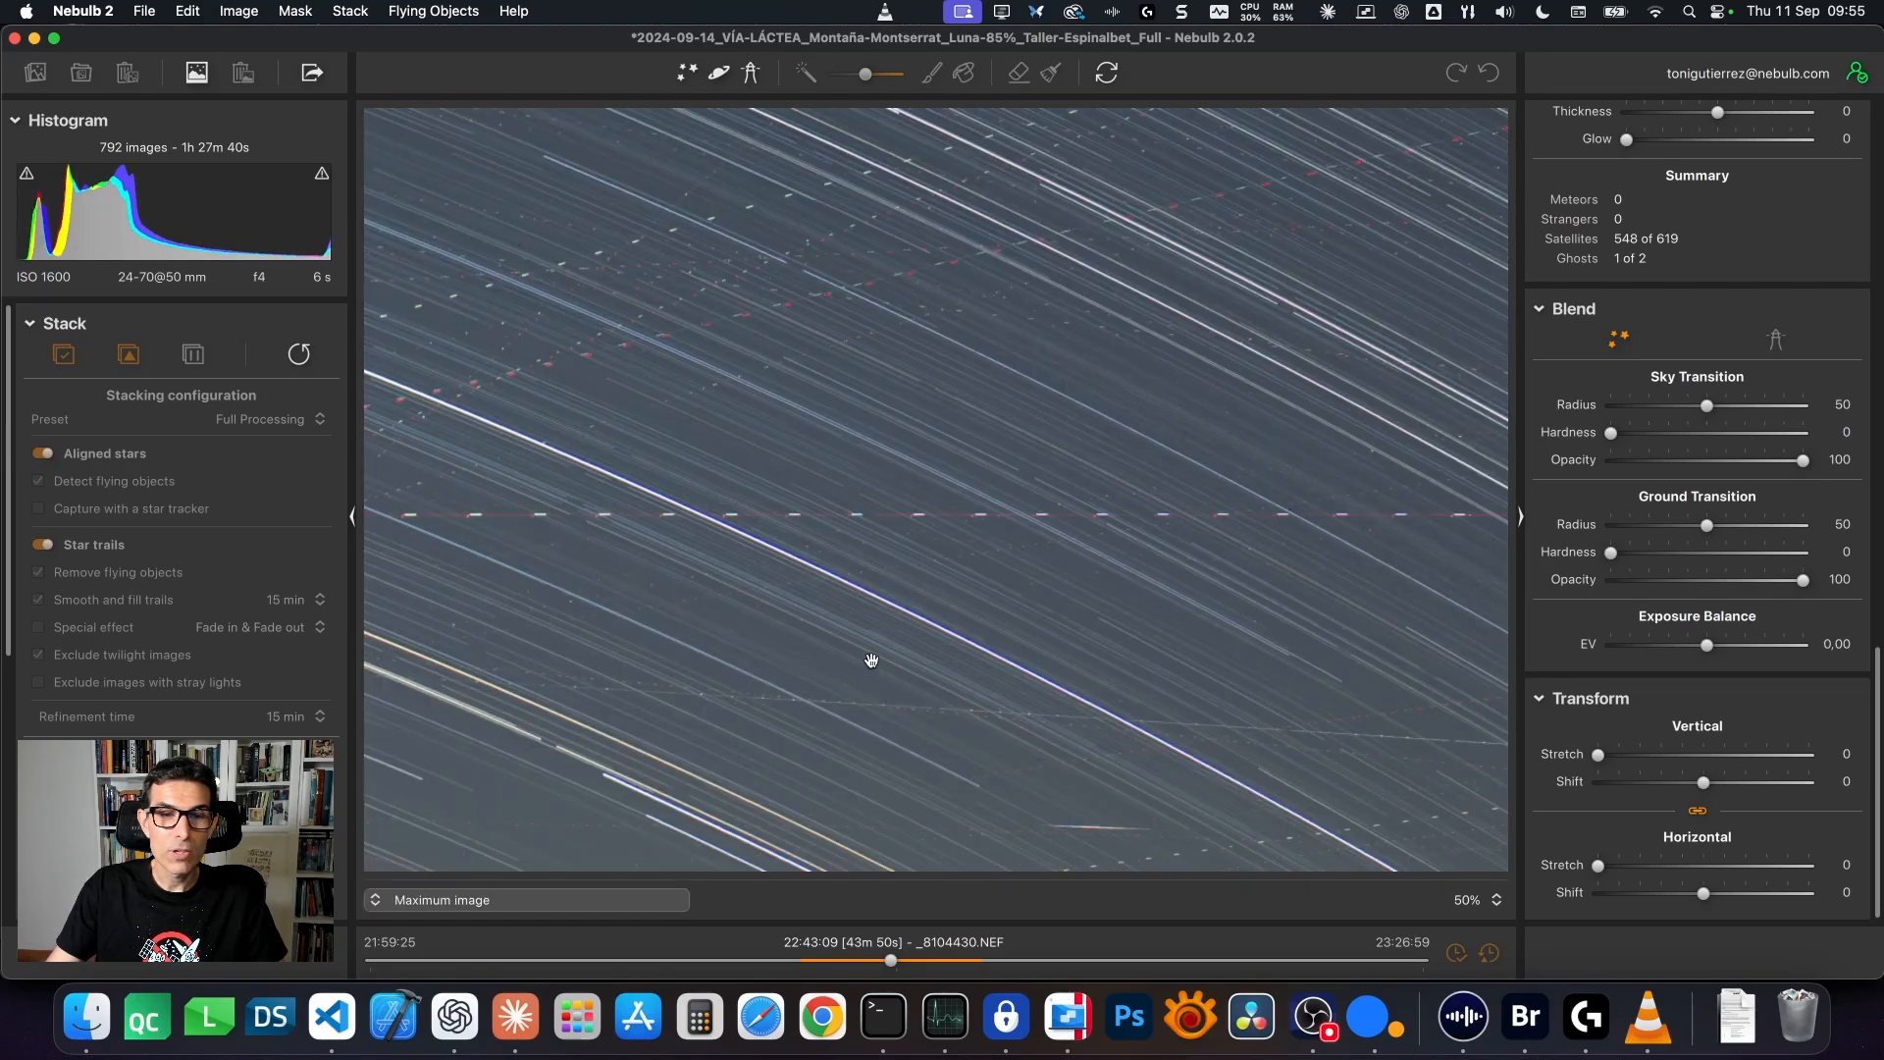
{"action": "left_click_drag", "start_coordinate": [871, 660], "coordinate": [598, 336]}
{"action": "left_click_drag", "start_coordinate": [649, 489], "coordinate": [650, 533]}
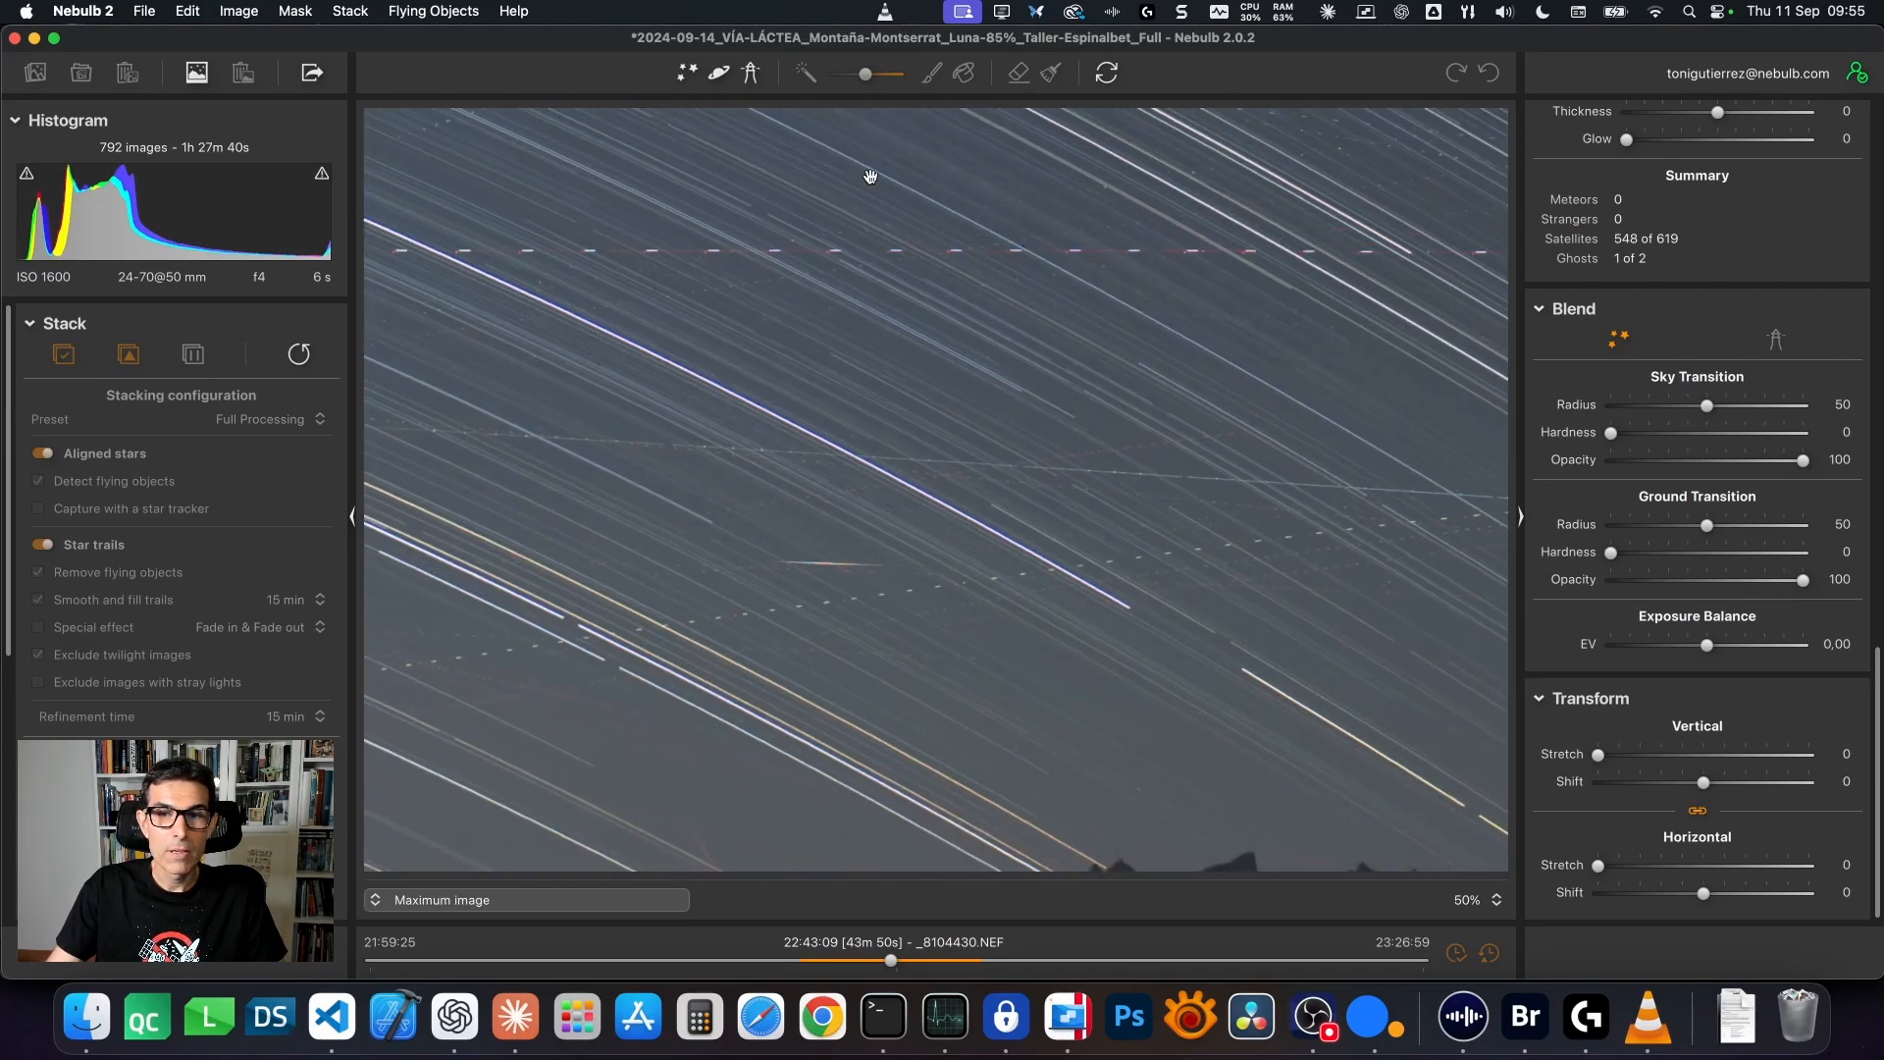
{"action": "left_click_drag", "start_coordinate": [871, 177], "coordinate": [850, 660]}
{"action": "left_click_drag", "start_coordinate": [1036, 512], "coordinate": [968, 562]}
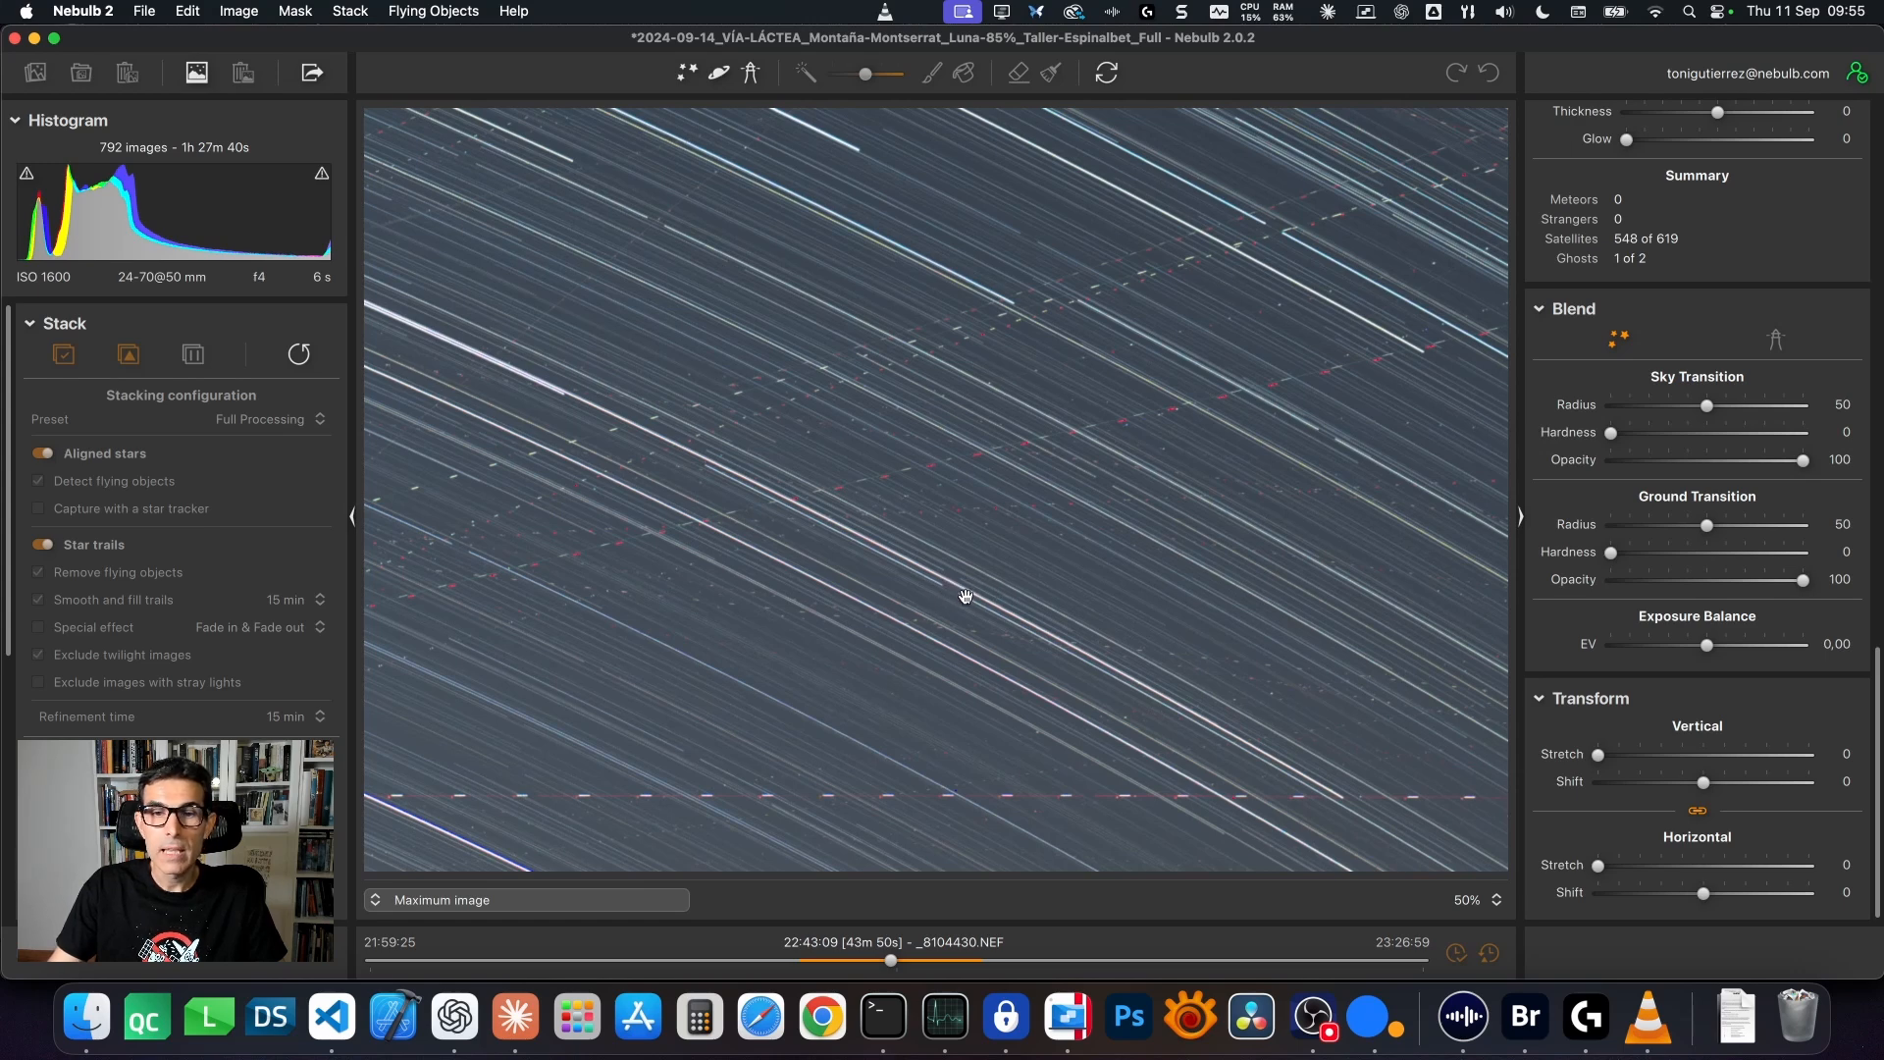
{"action": "left_click_drag", "start_coordinate": [1233, 362], "coordinate": [1177, 563]}
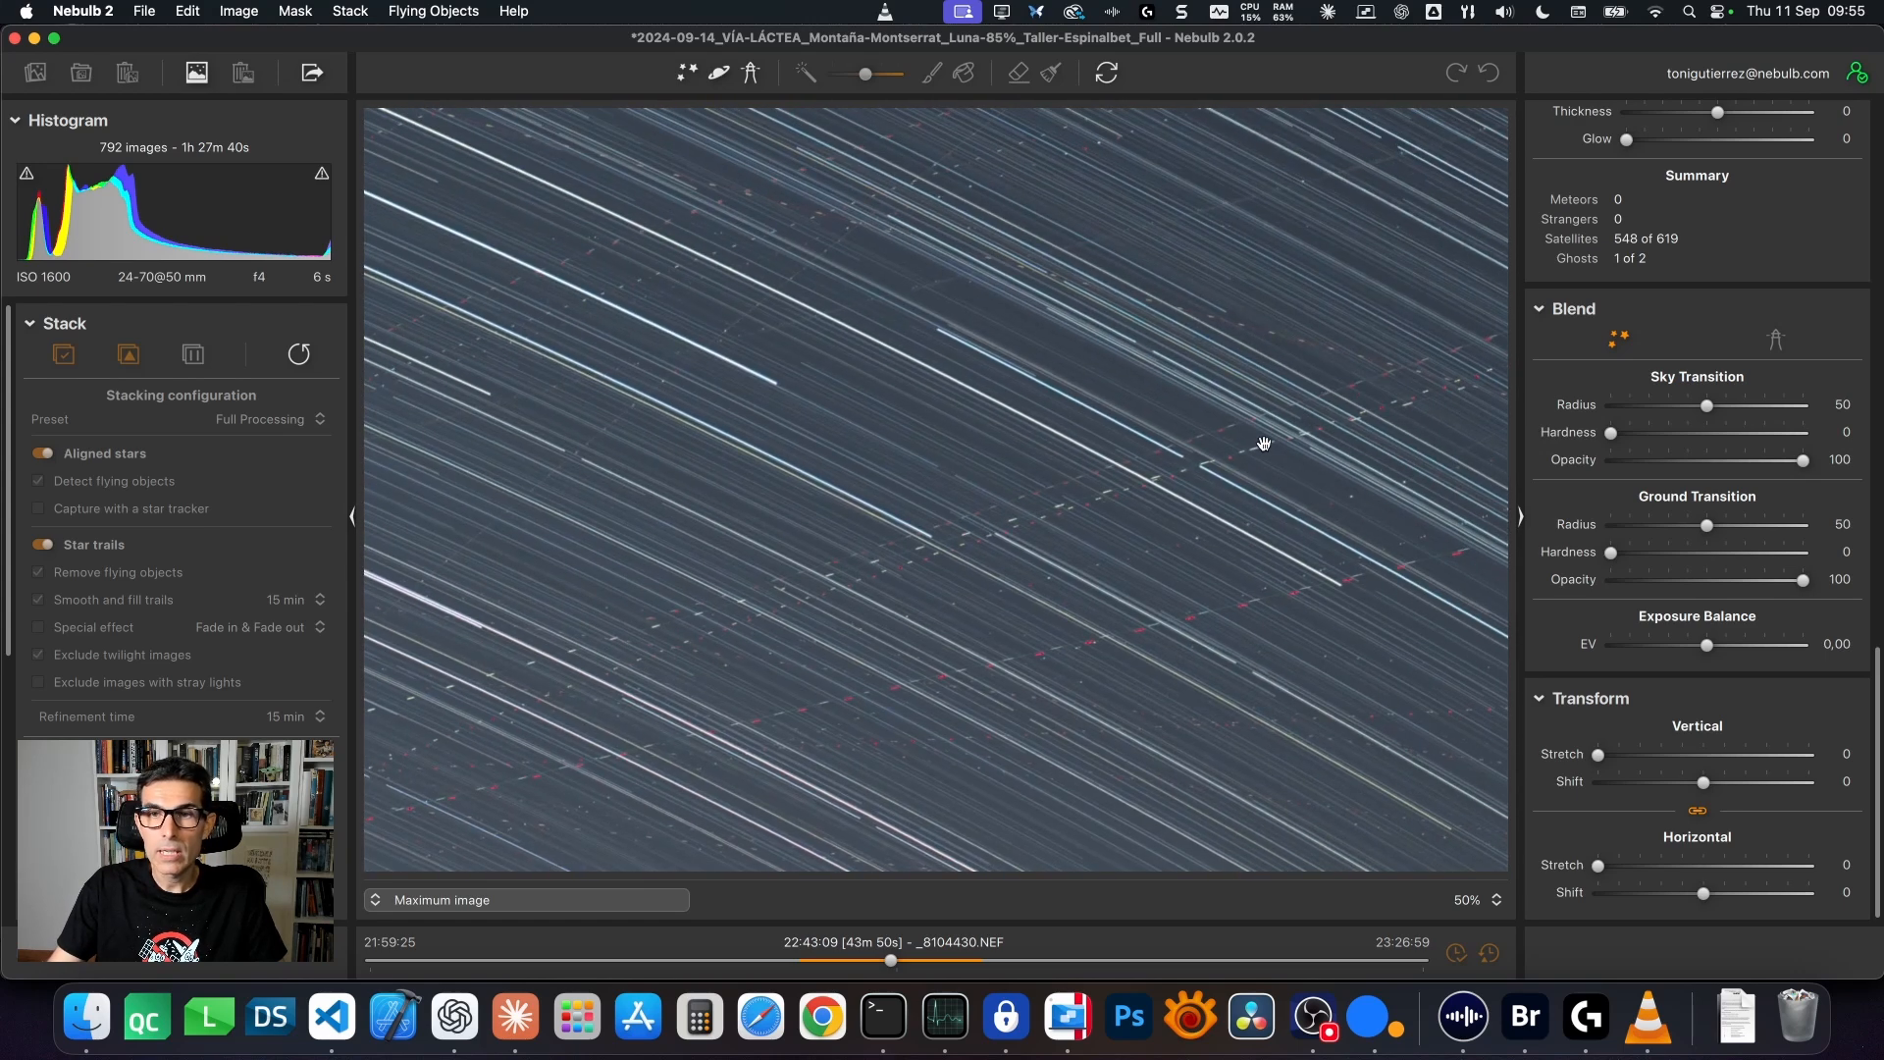
{"action": "left_click_drag", "start_coordinate": [1262, 438], "coordinate": [1164, 528]}
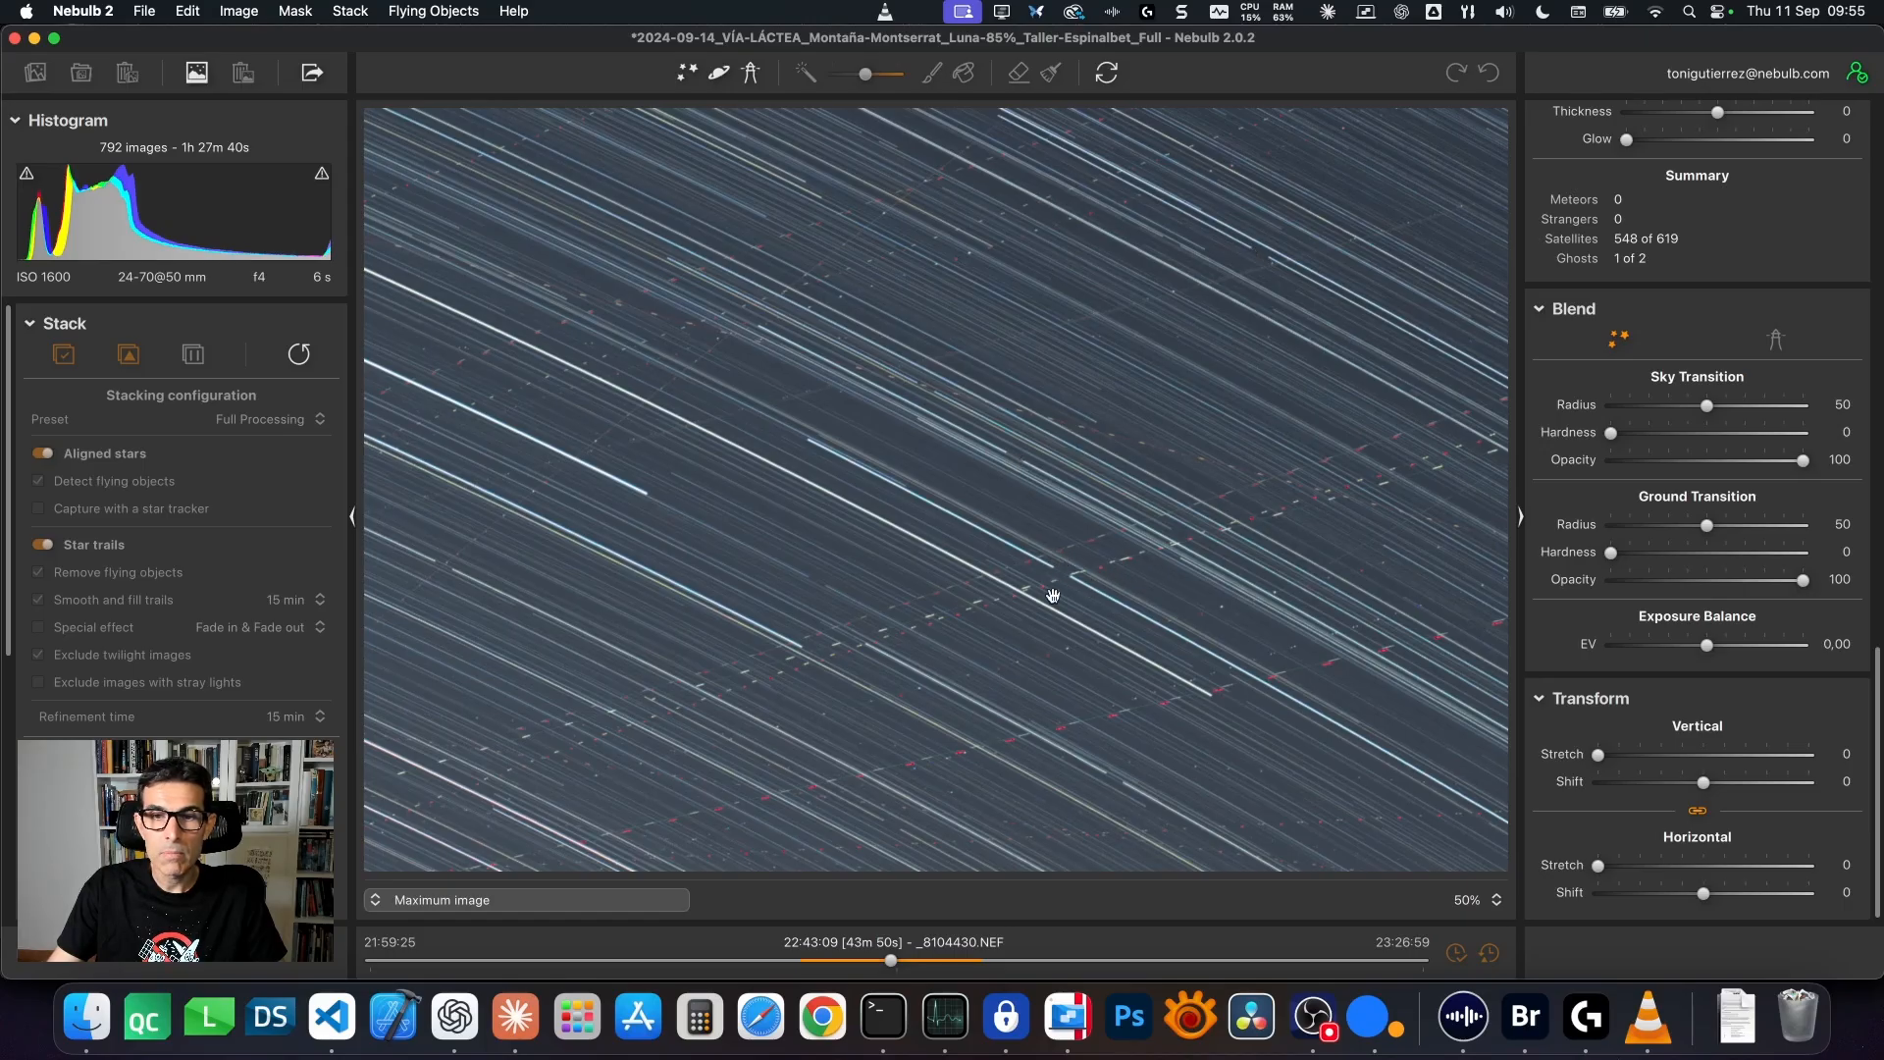
Switch back to Star trails (sky) + Sigma-clipping (ground) and examine the sky from the centre to the orange trail near the image's right edge.
{"action": "left_click", "coordinate": [477, 900]}
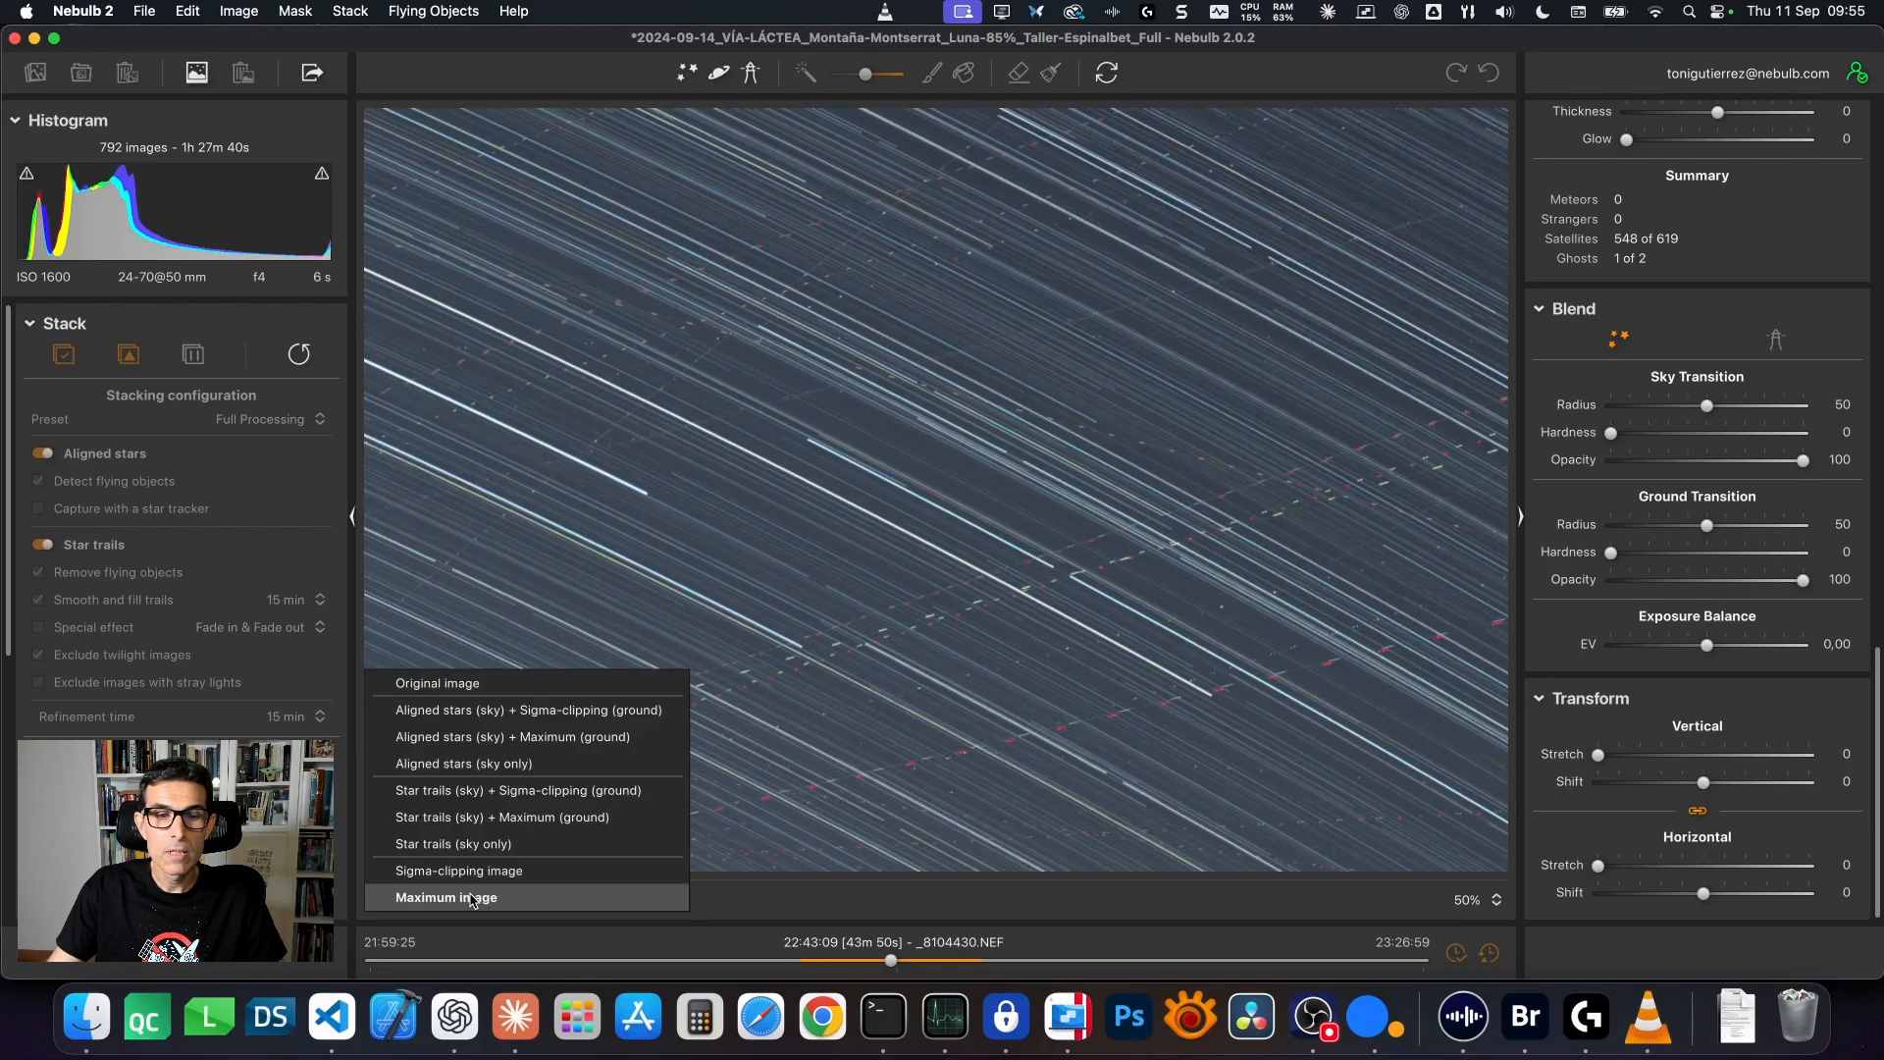
{"action": "left_click", "coordinate": [481, 795]}
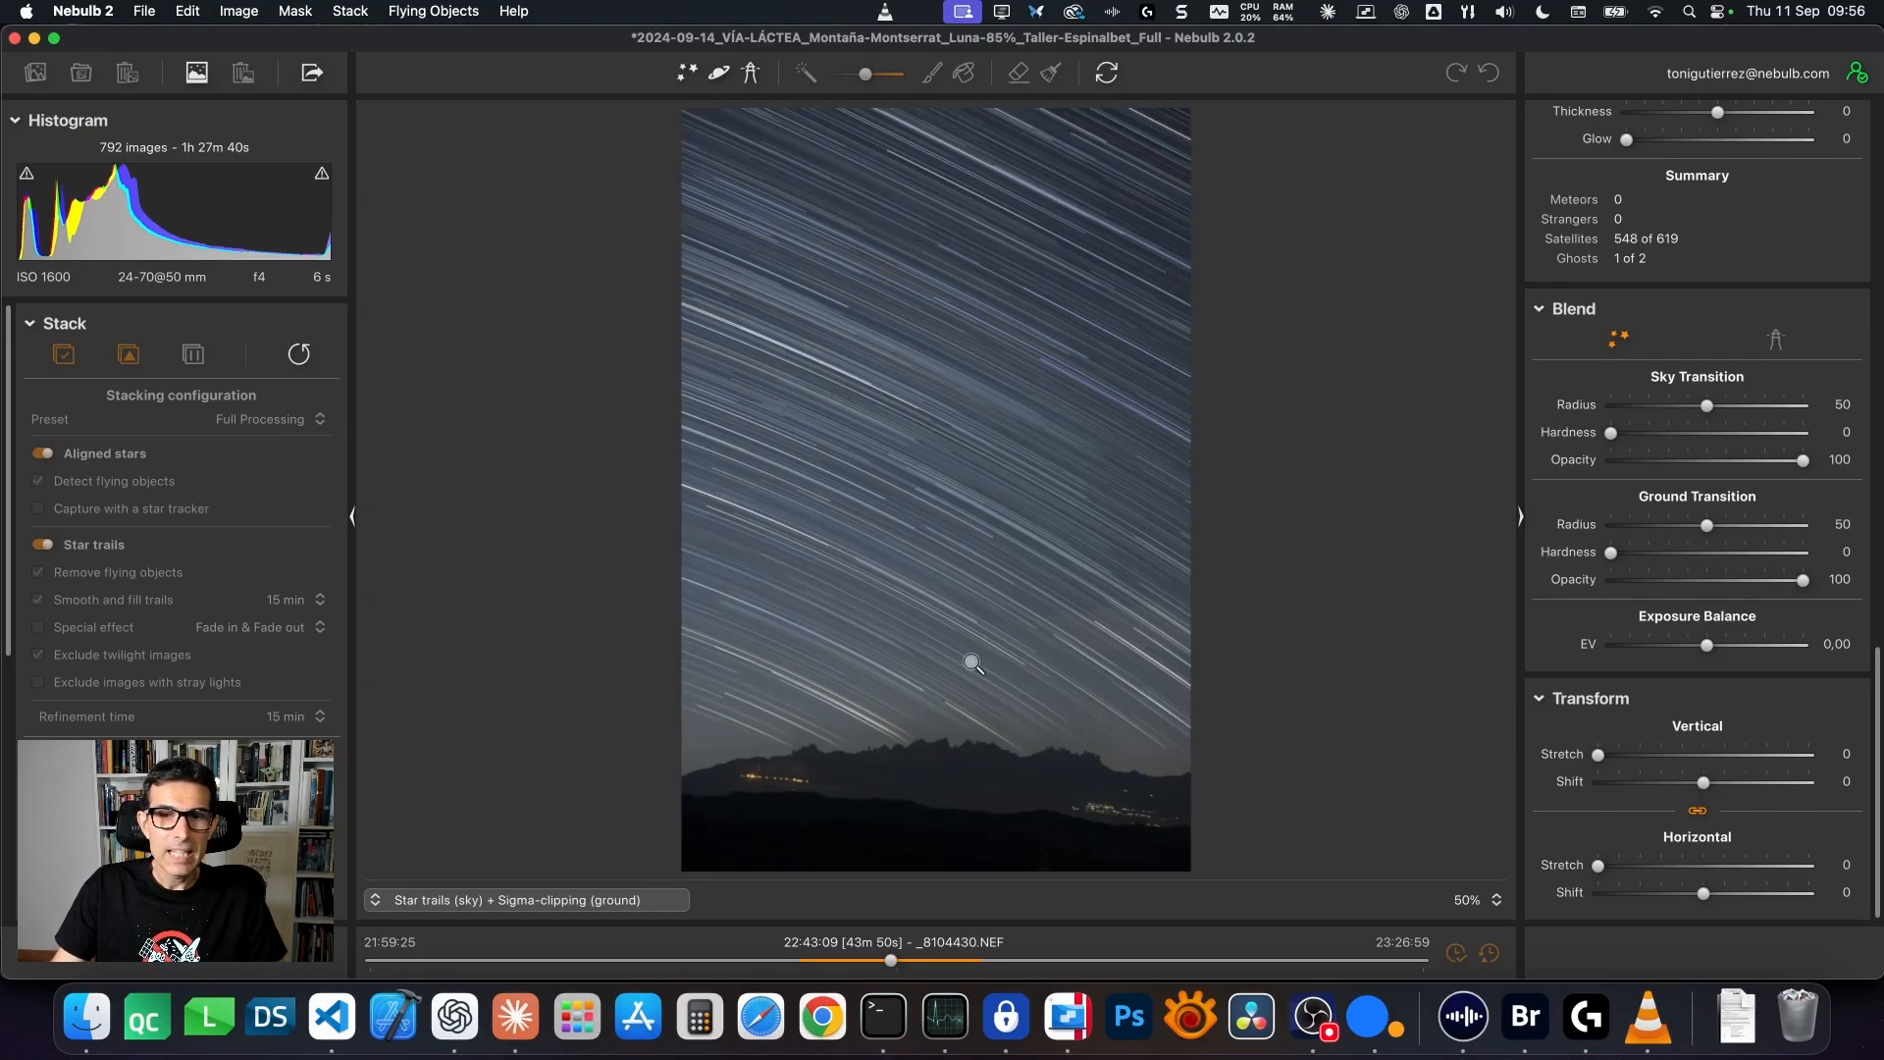
{"action": "left_click", "coordinate": [879, 550]}
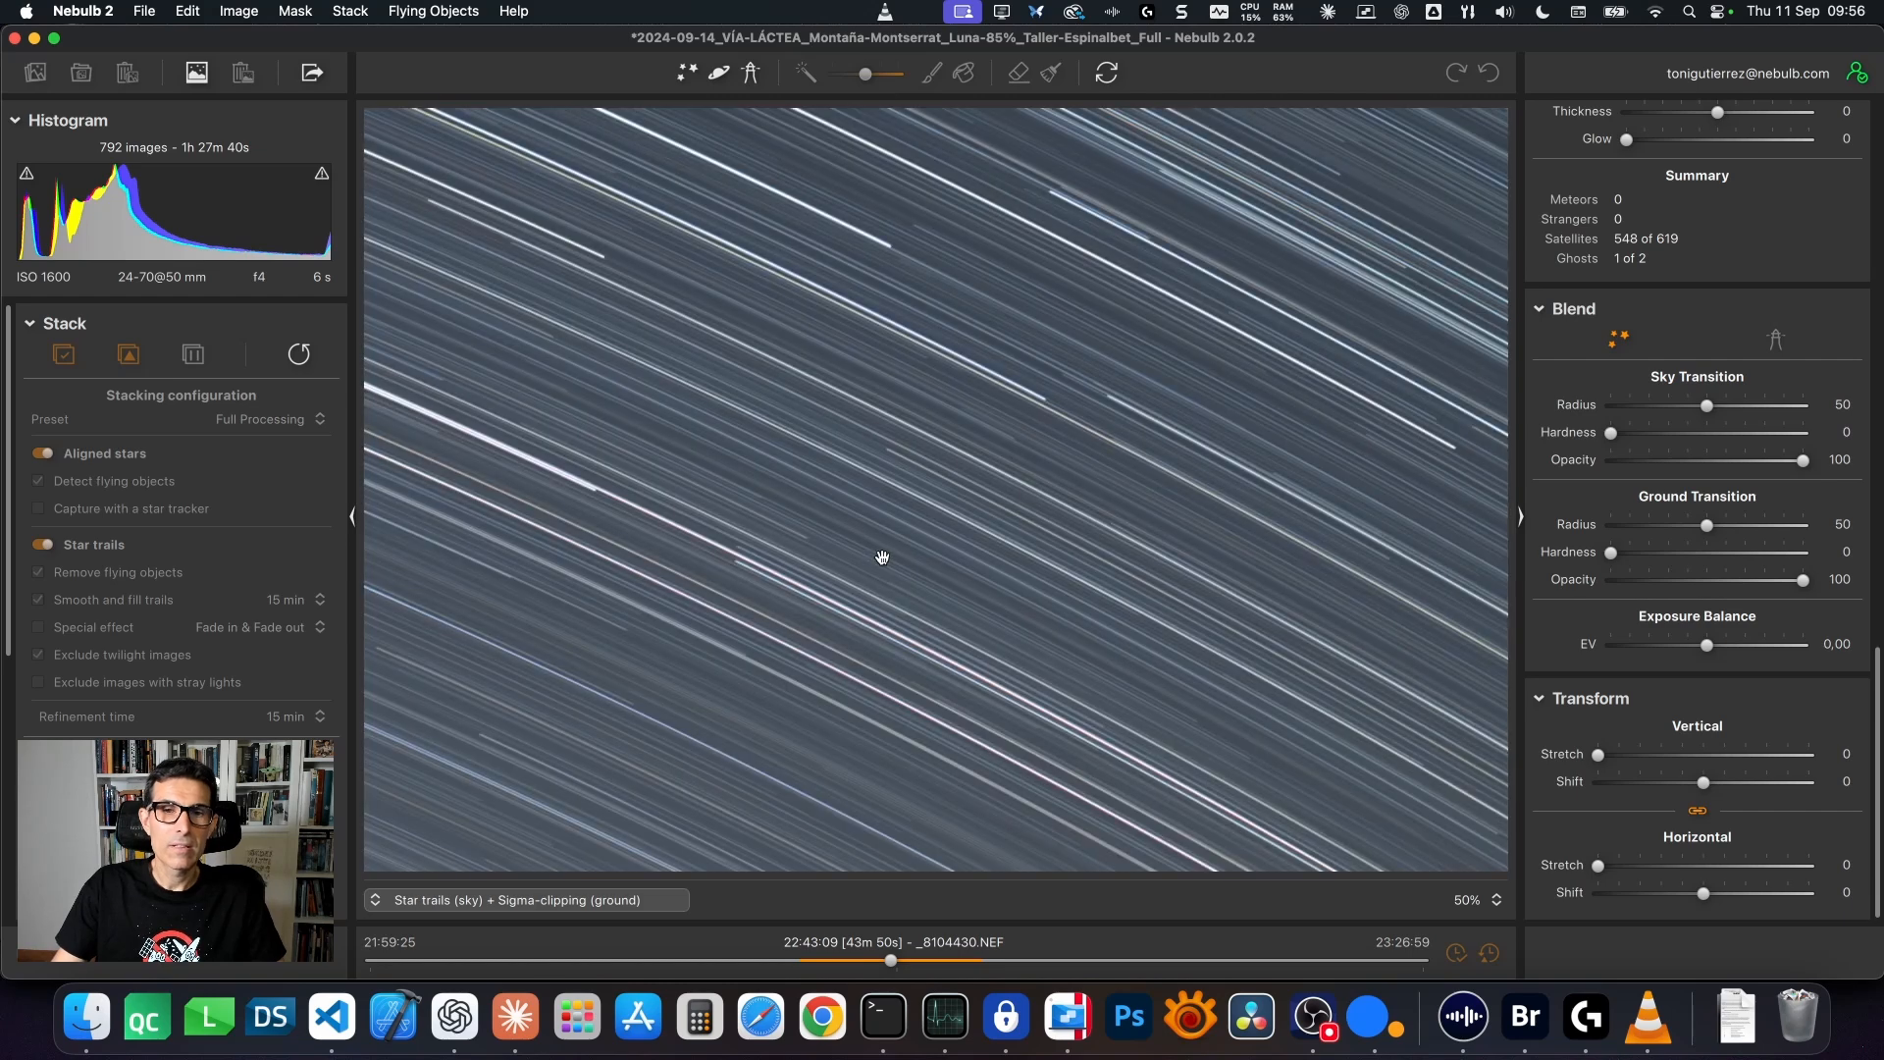
{"action": "left_click_drag", "start_coordinate": [880, 550], "coordinate": [703, 462]}
{"action": "left_click_drag", "start_coordinate": [1127, 481], "coordinate": [833, 557]}
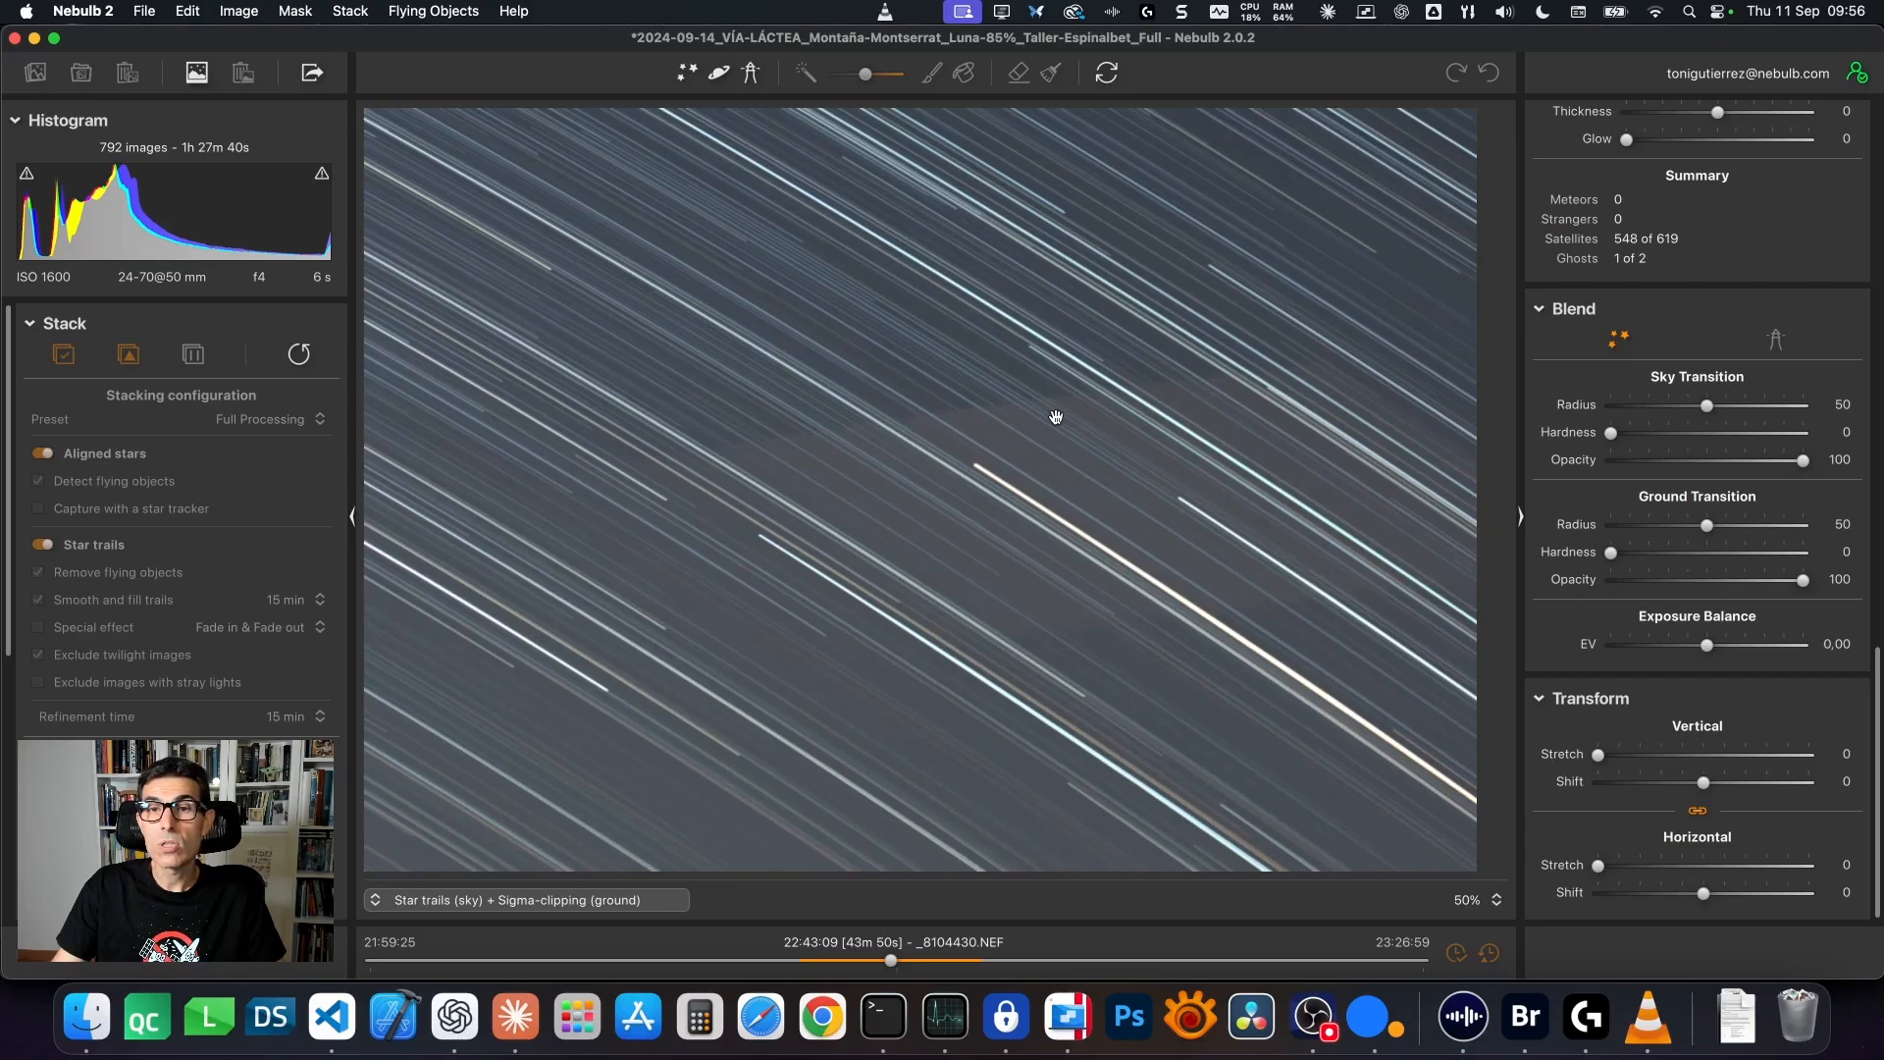
Display the Original image and inspect the faint streak across its lower-right sky, ending with the whole image in view.
{"action": "left_click", "coordinate": [567, 898]}
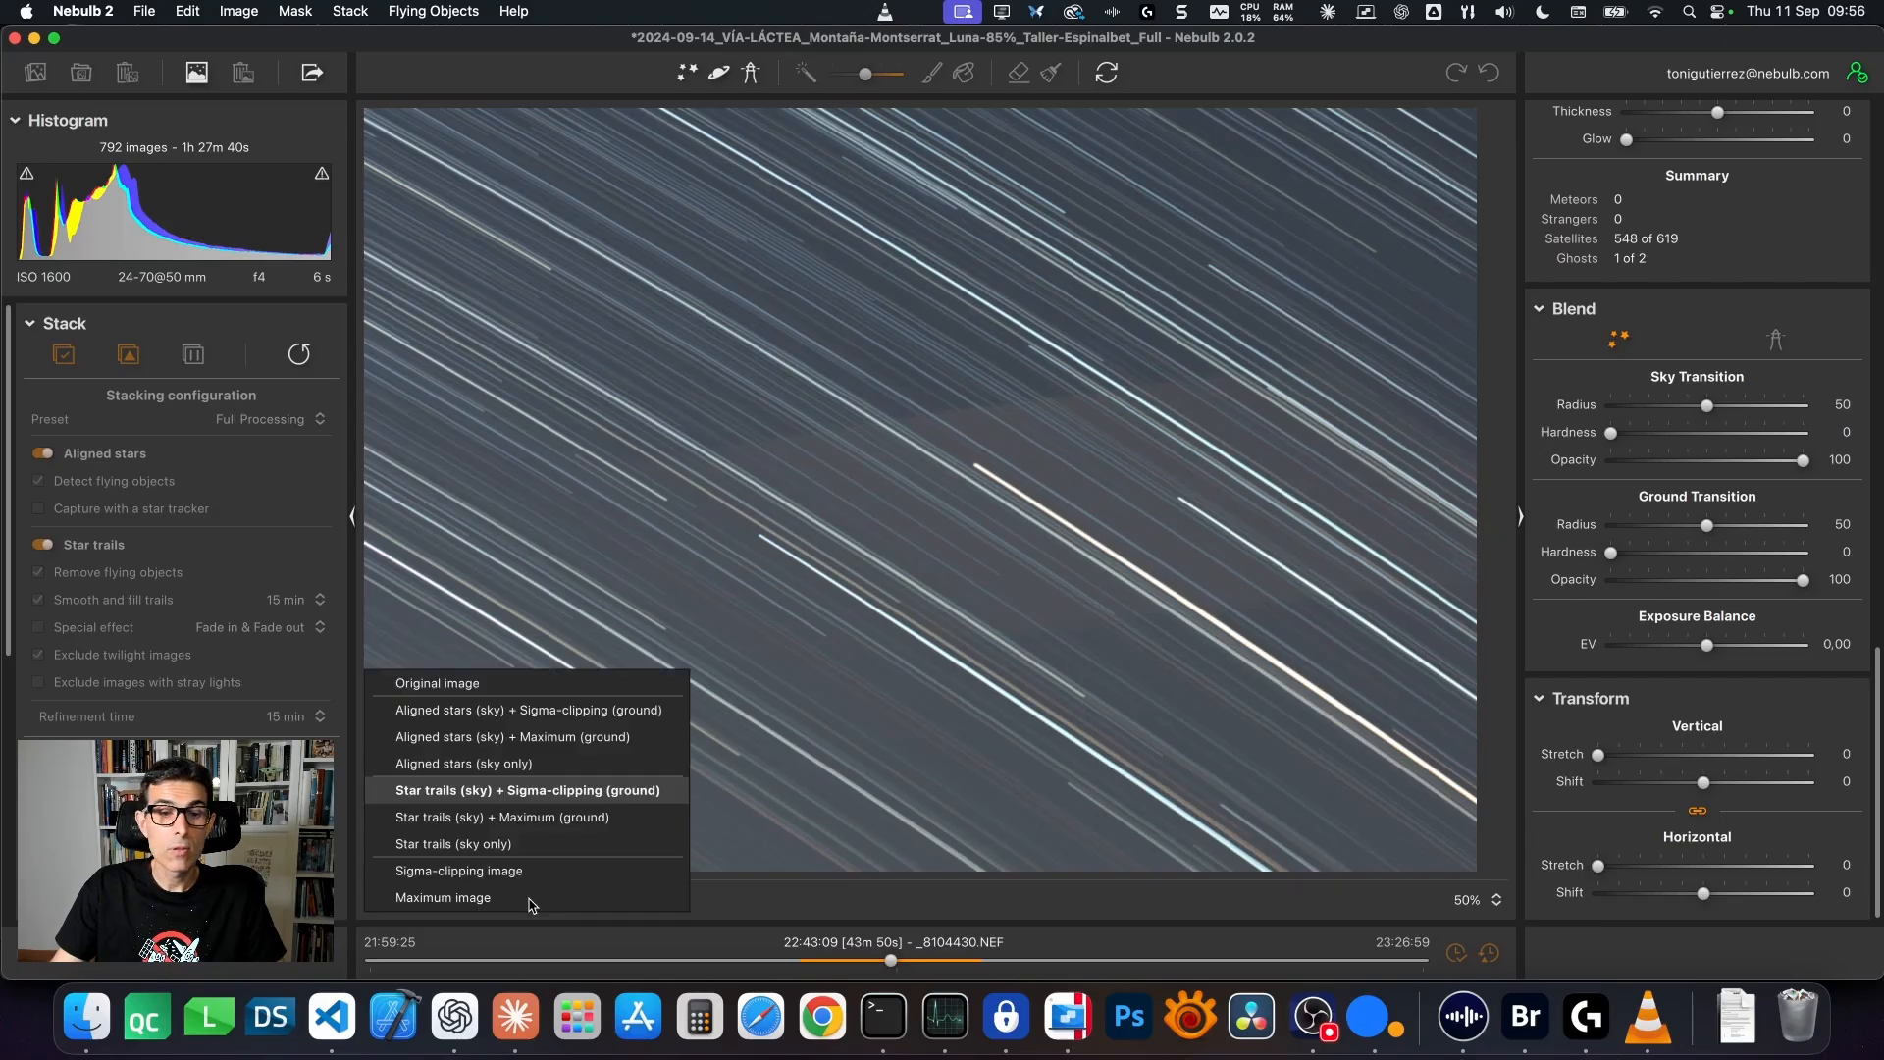
{"action": "left_click", "coordinate": [537, 684]}
{"action": "left_click_drag", "start_coordinate": [768, 656], "coordinate": [1135, 551]}
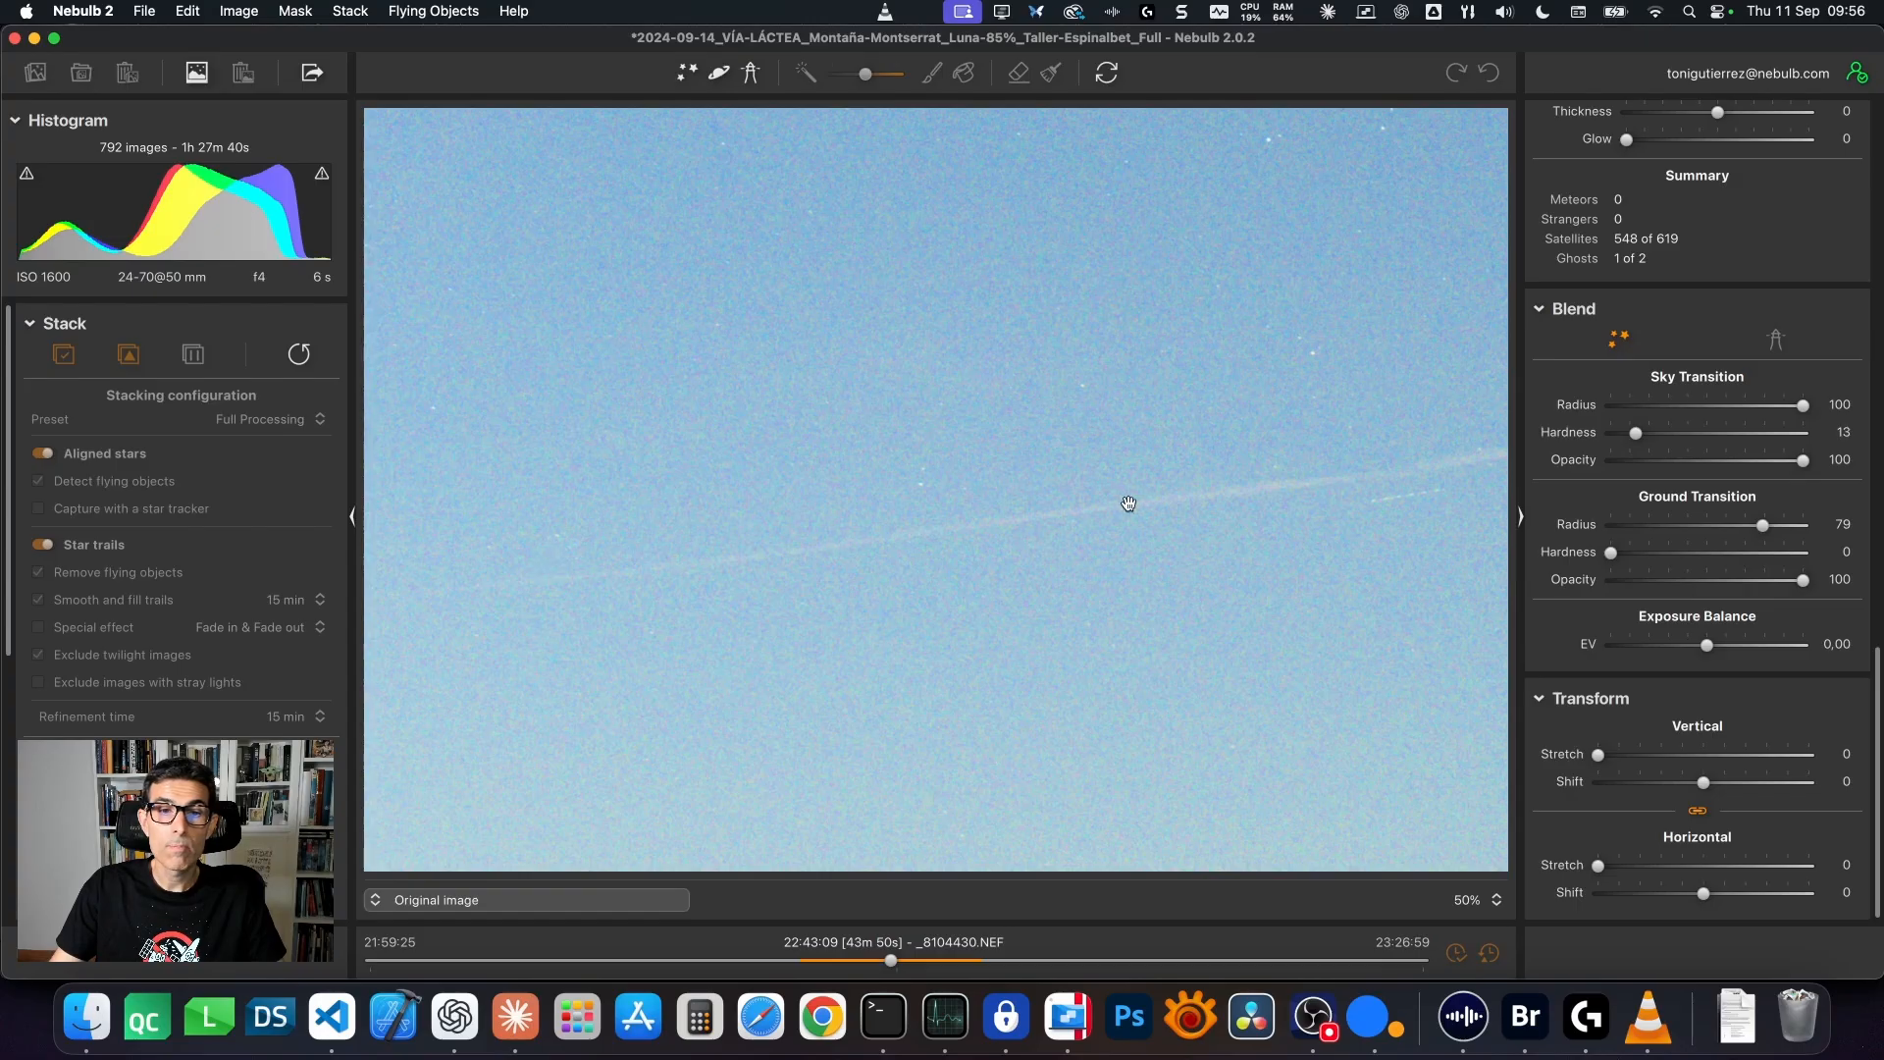
{"action": "left_click_drag", "start_coordinate": [1454, 470], "coordinate": [1130, 473]}
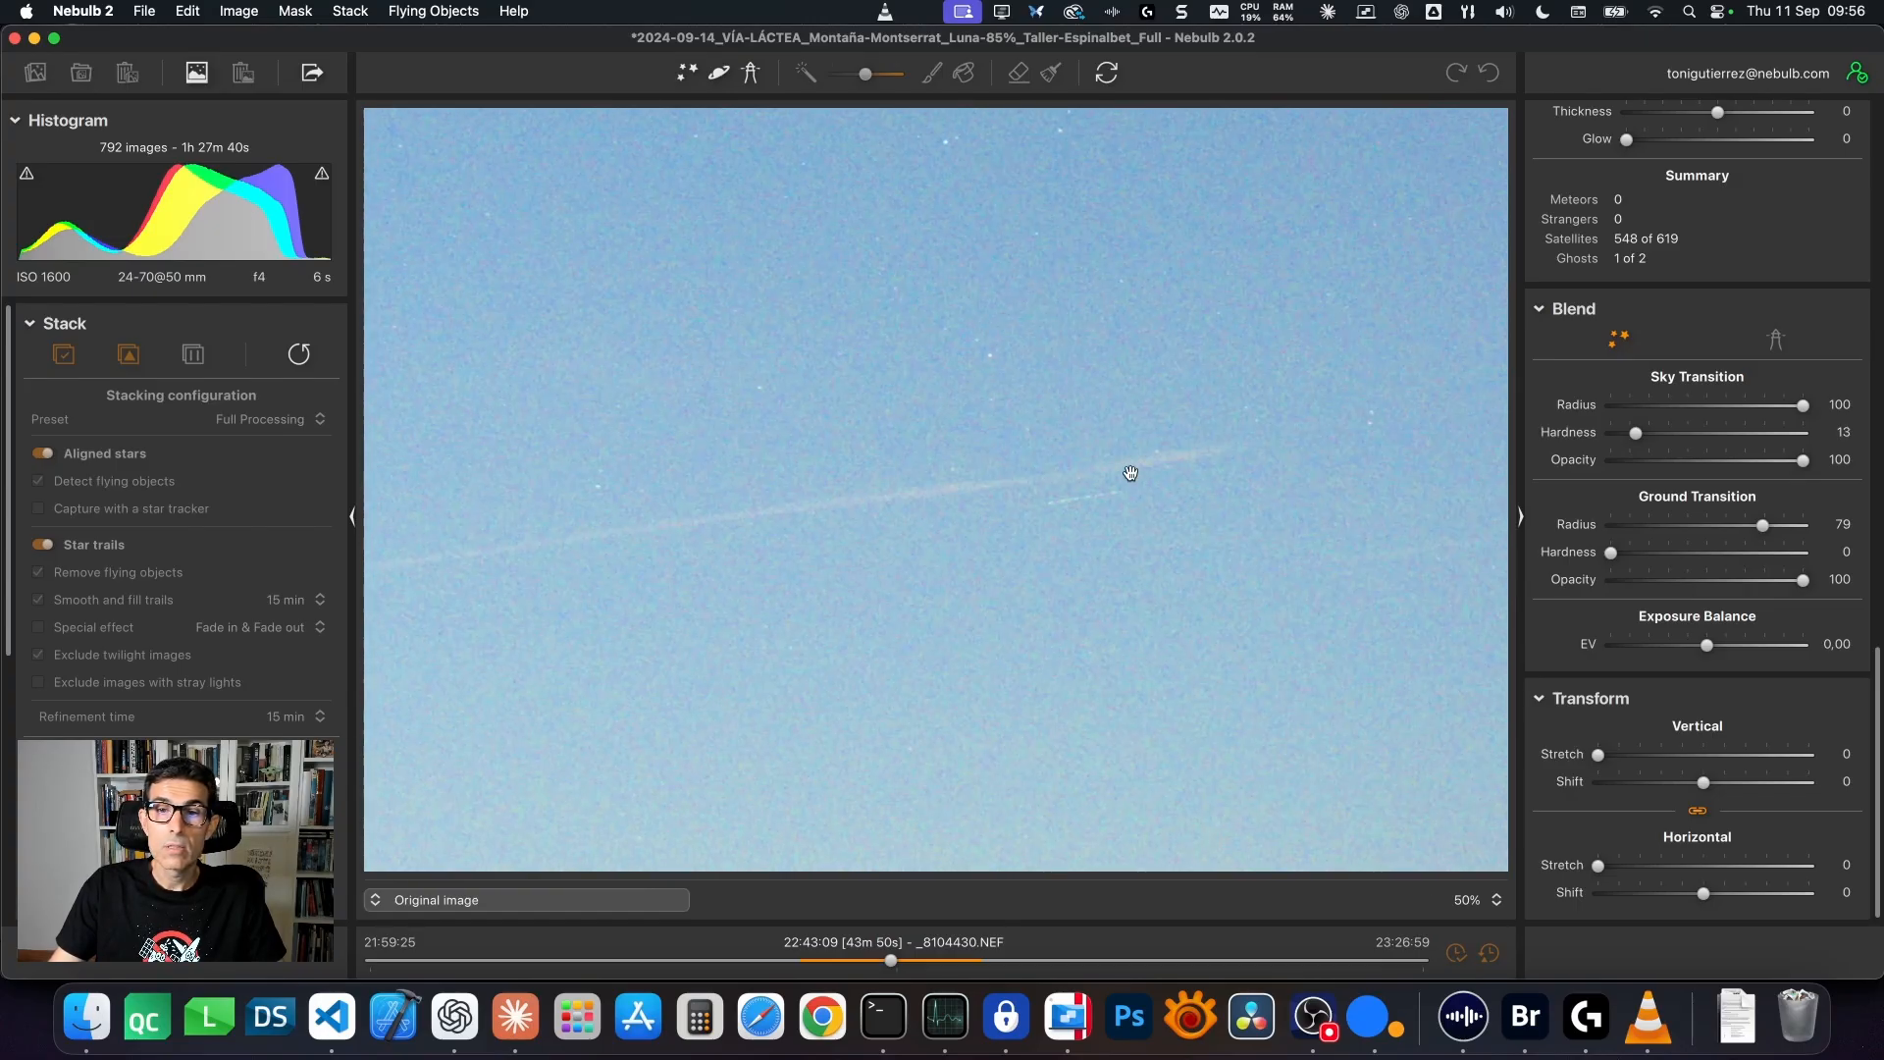
{"action": "left_click", "coordinate": [672, 520]}
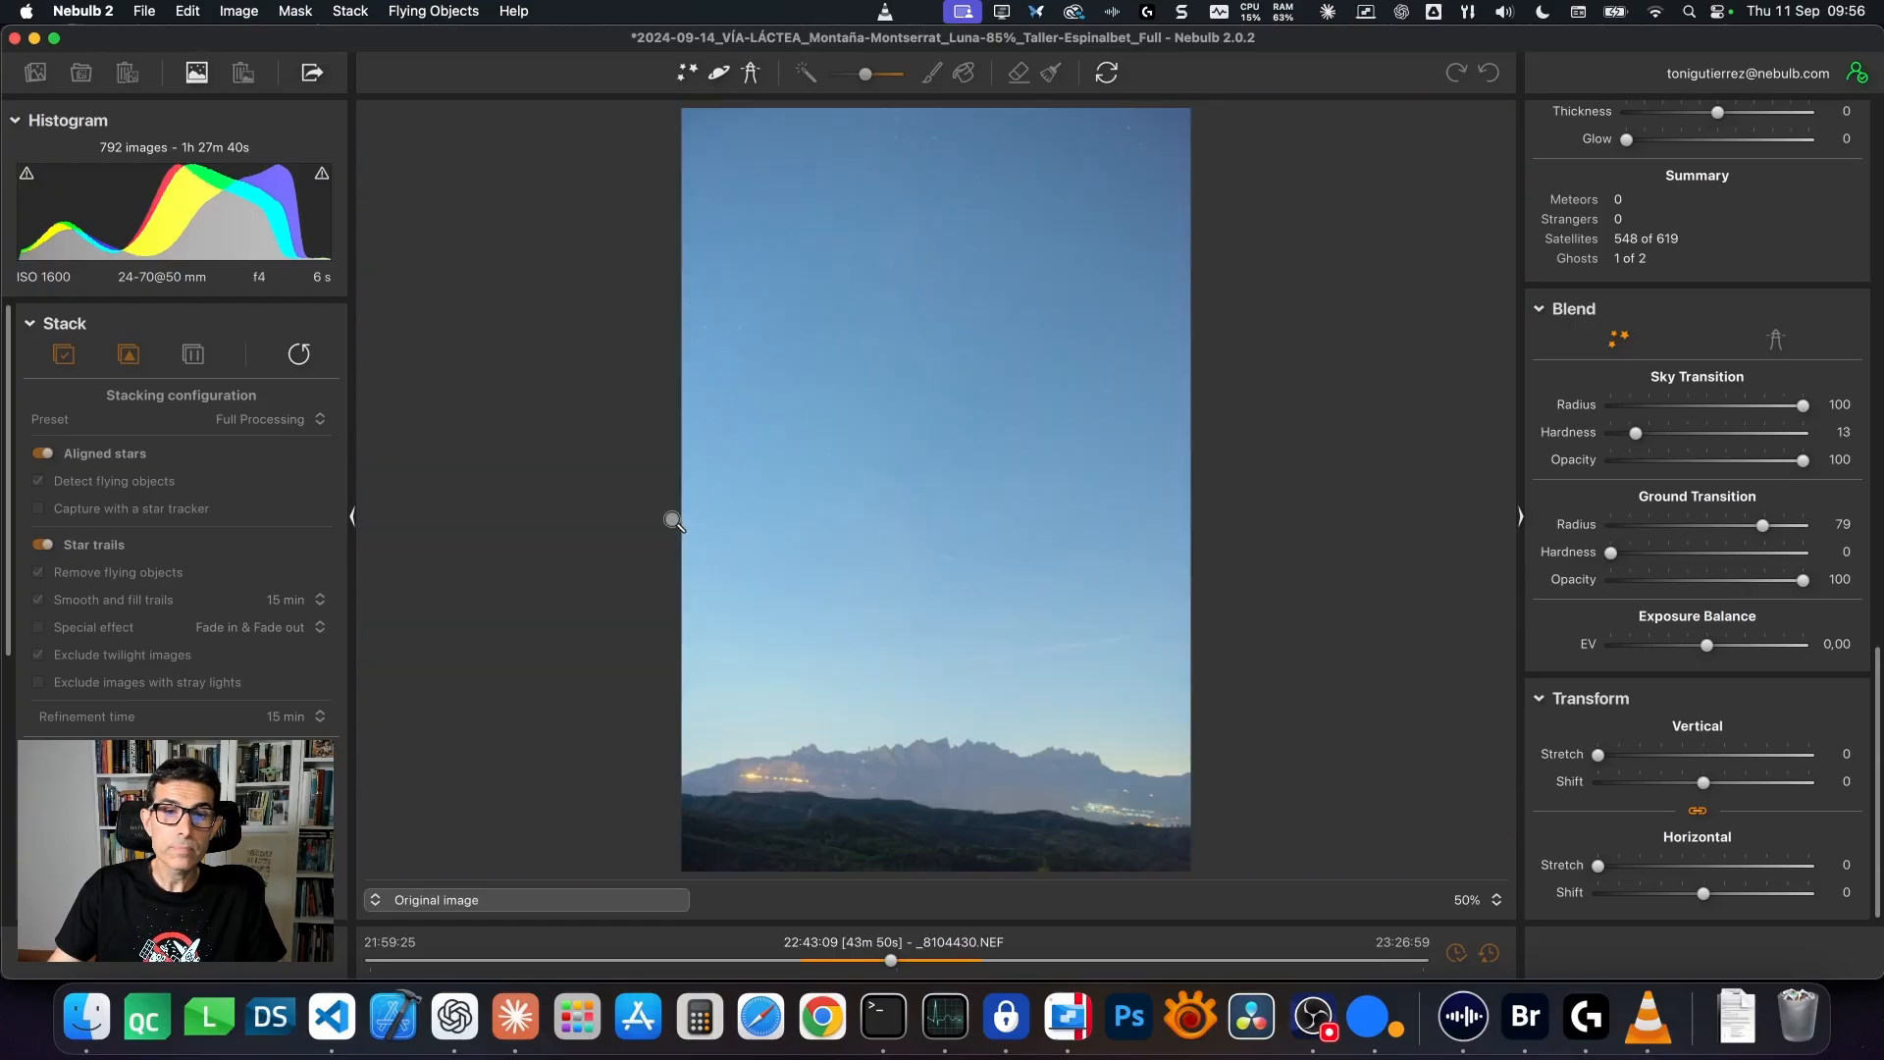
Compare the lower-right sky in Star trails (sky) + Sigma-clipping (ground) with the faint streak in the Original image.
{"action": "left_click", "coordinate": [483, 900]}
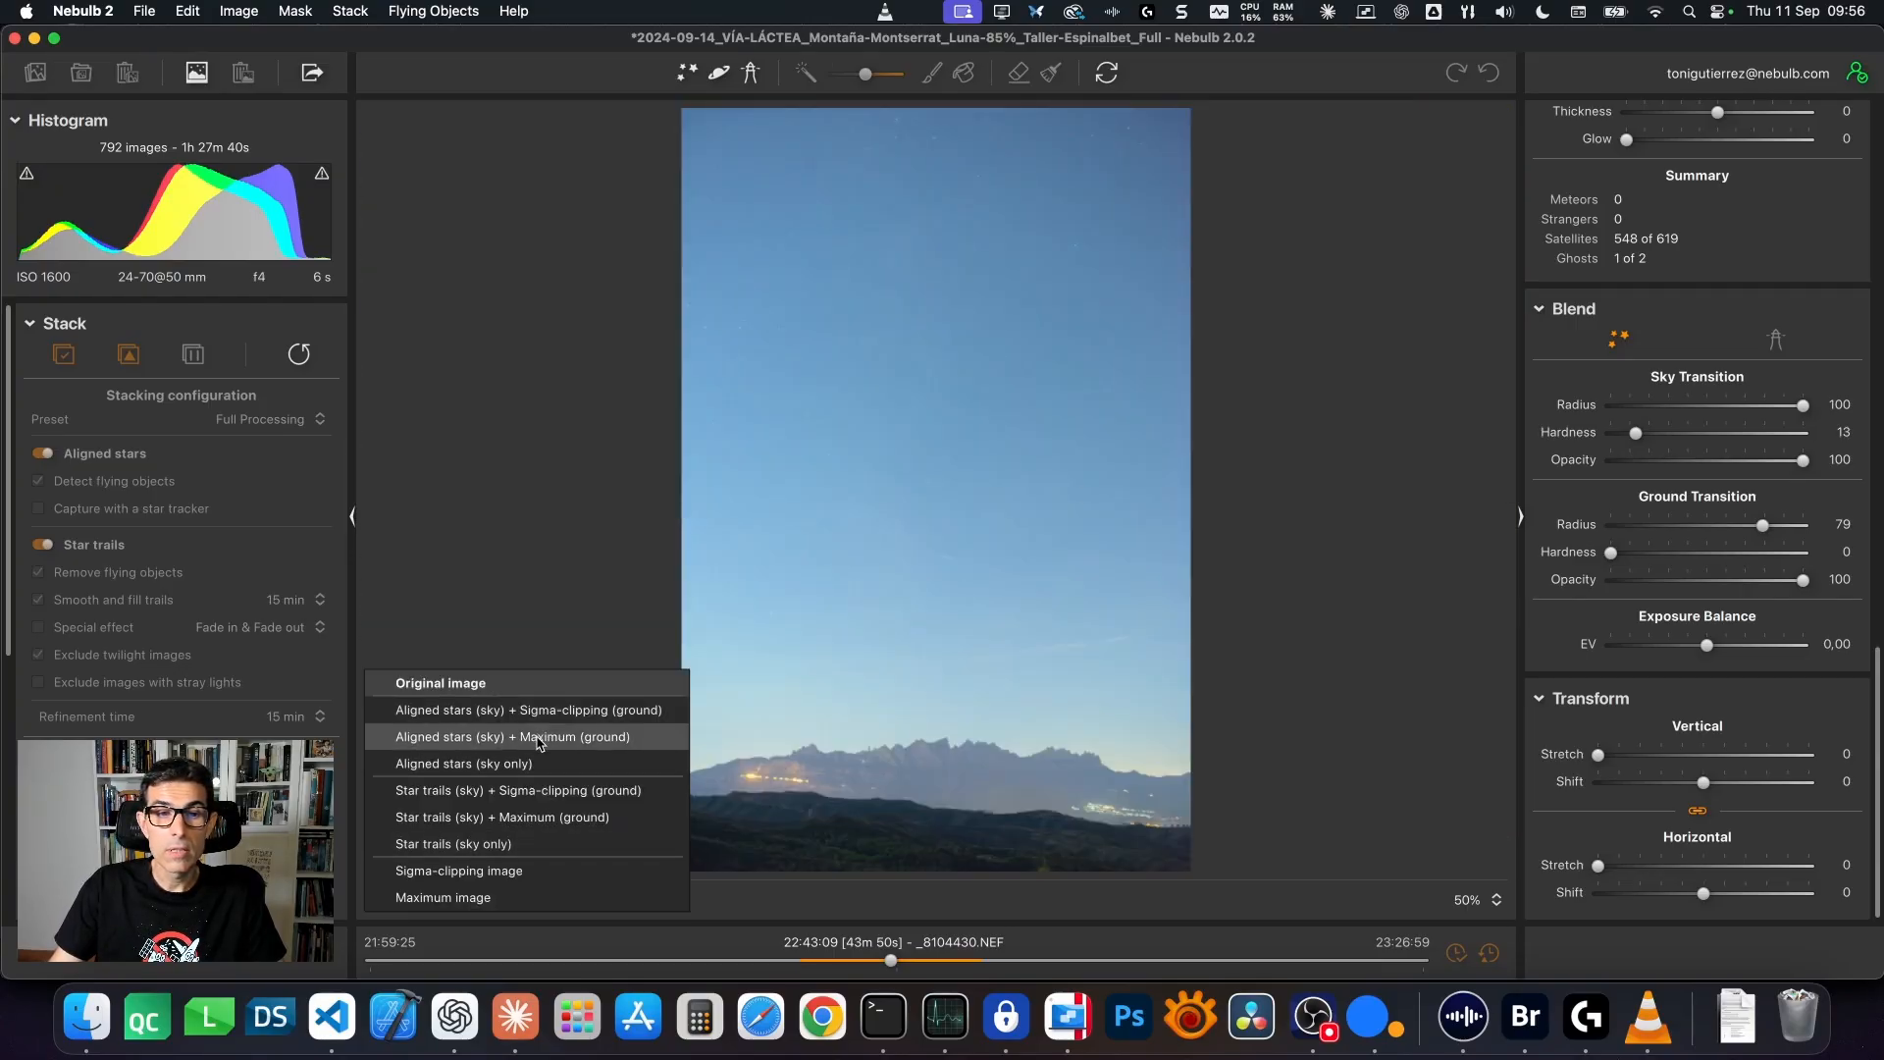
{"action": "left_click", "coordinate": [497, 790]}
{"action": "left_click", "coordinate": [1119, 628]}
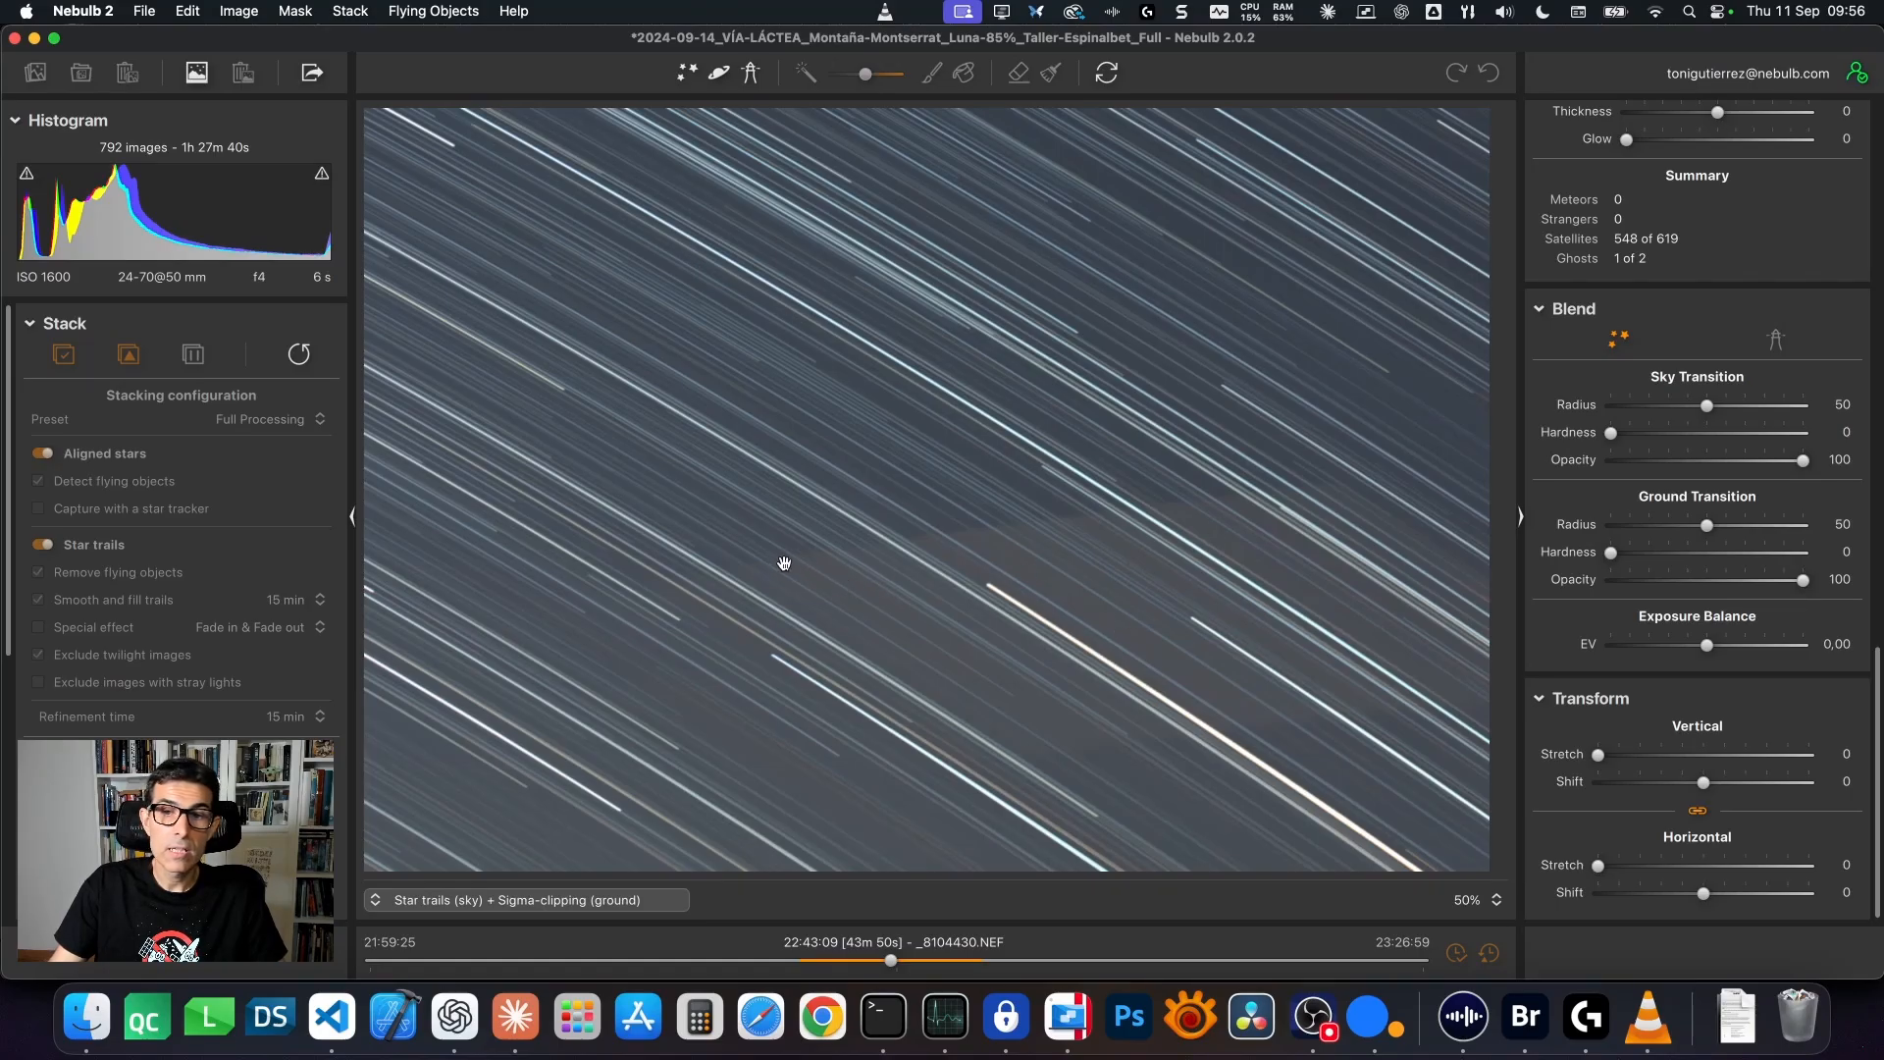
{"action": "left_click", "coordinate": [463, 901]}
{"action": "left_click", "coordinate": [464, 687]}
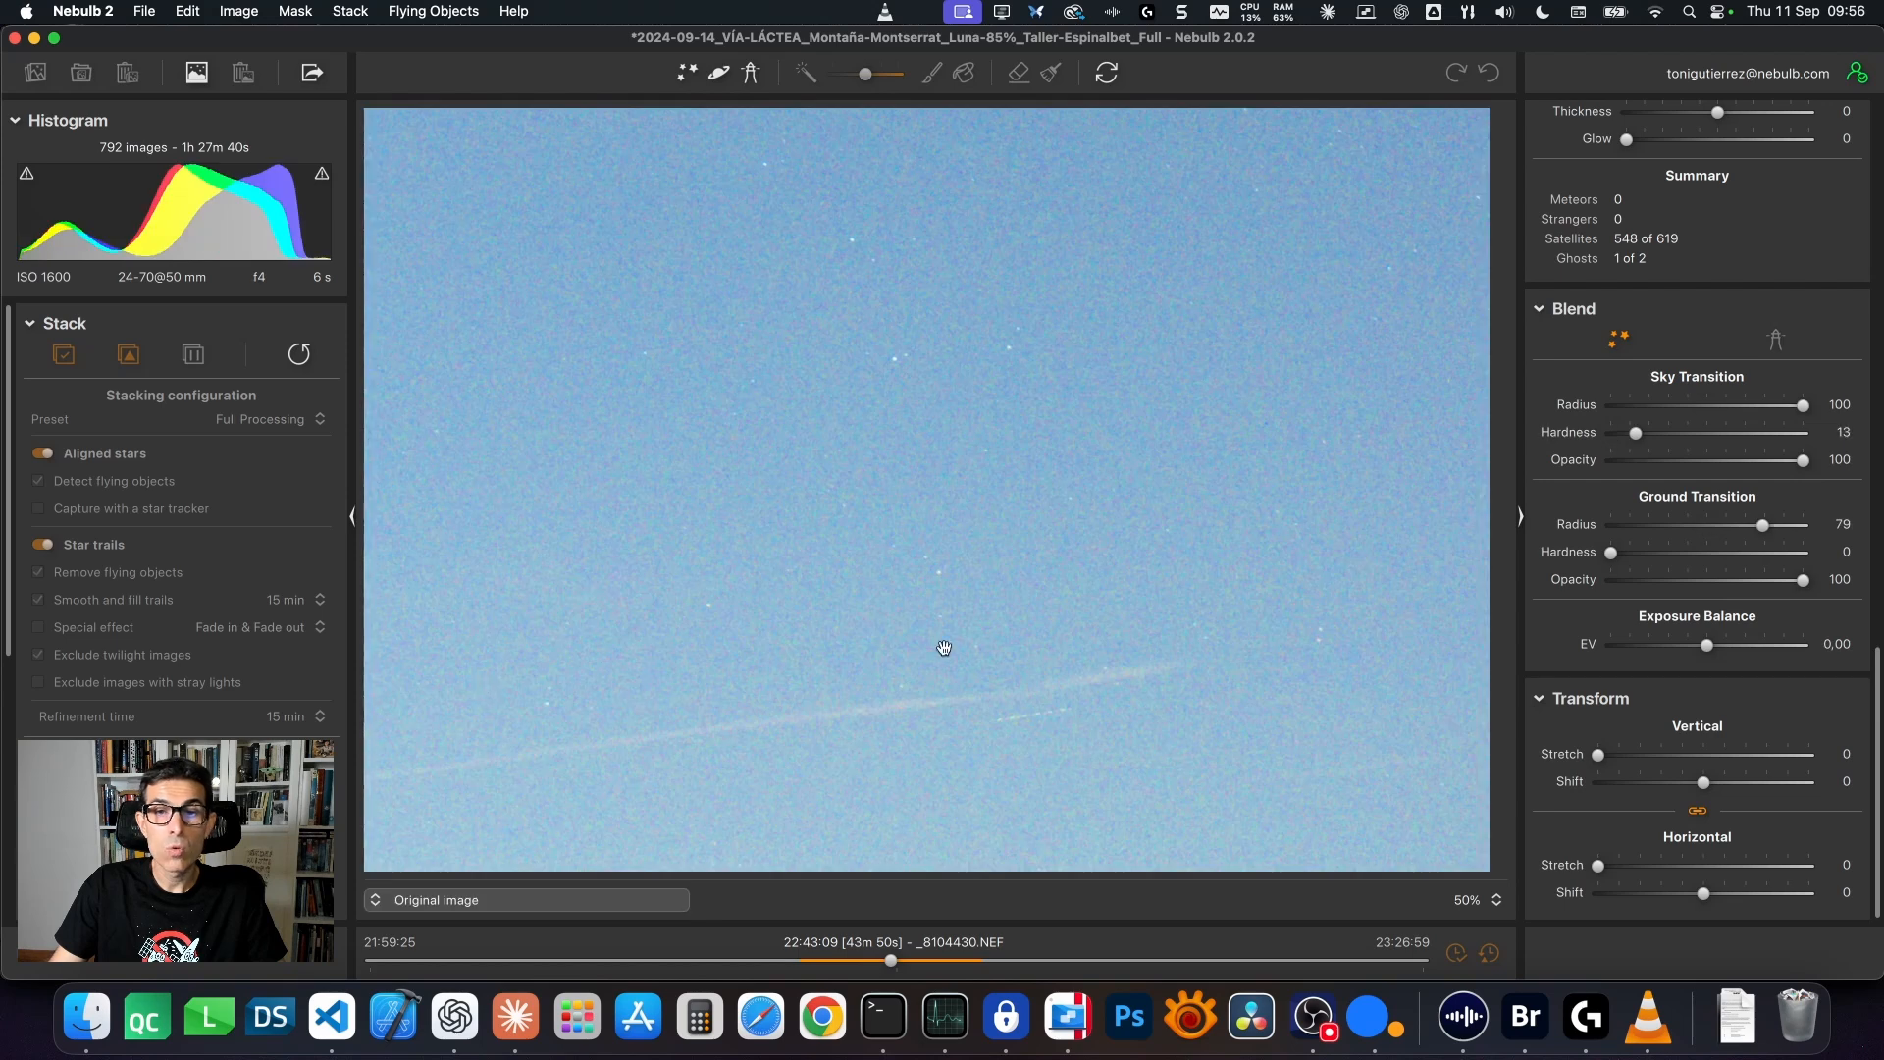
{"action": "left_click_drag", "start_coordinate": [850, 730], "coordinate": [1217, 617]}
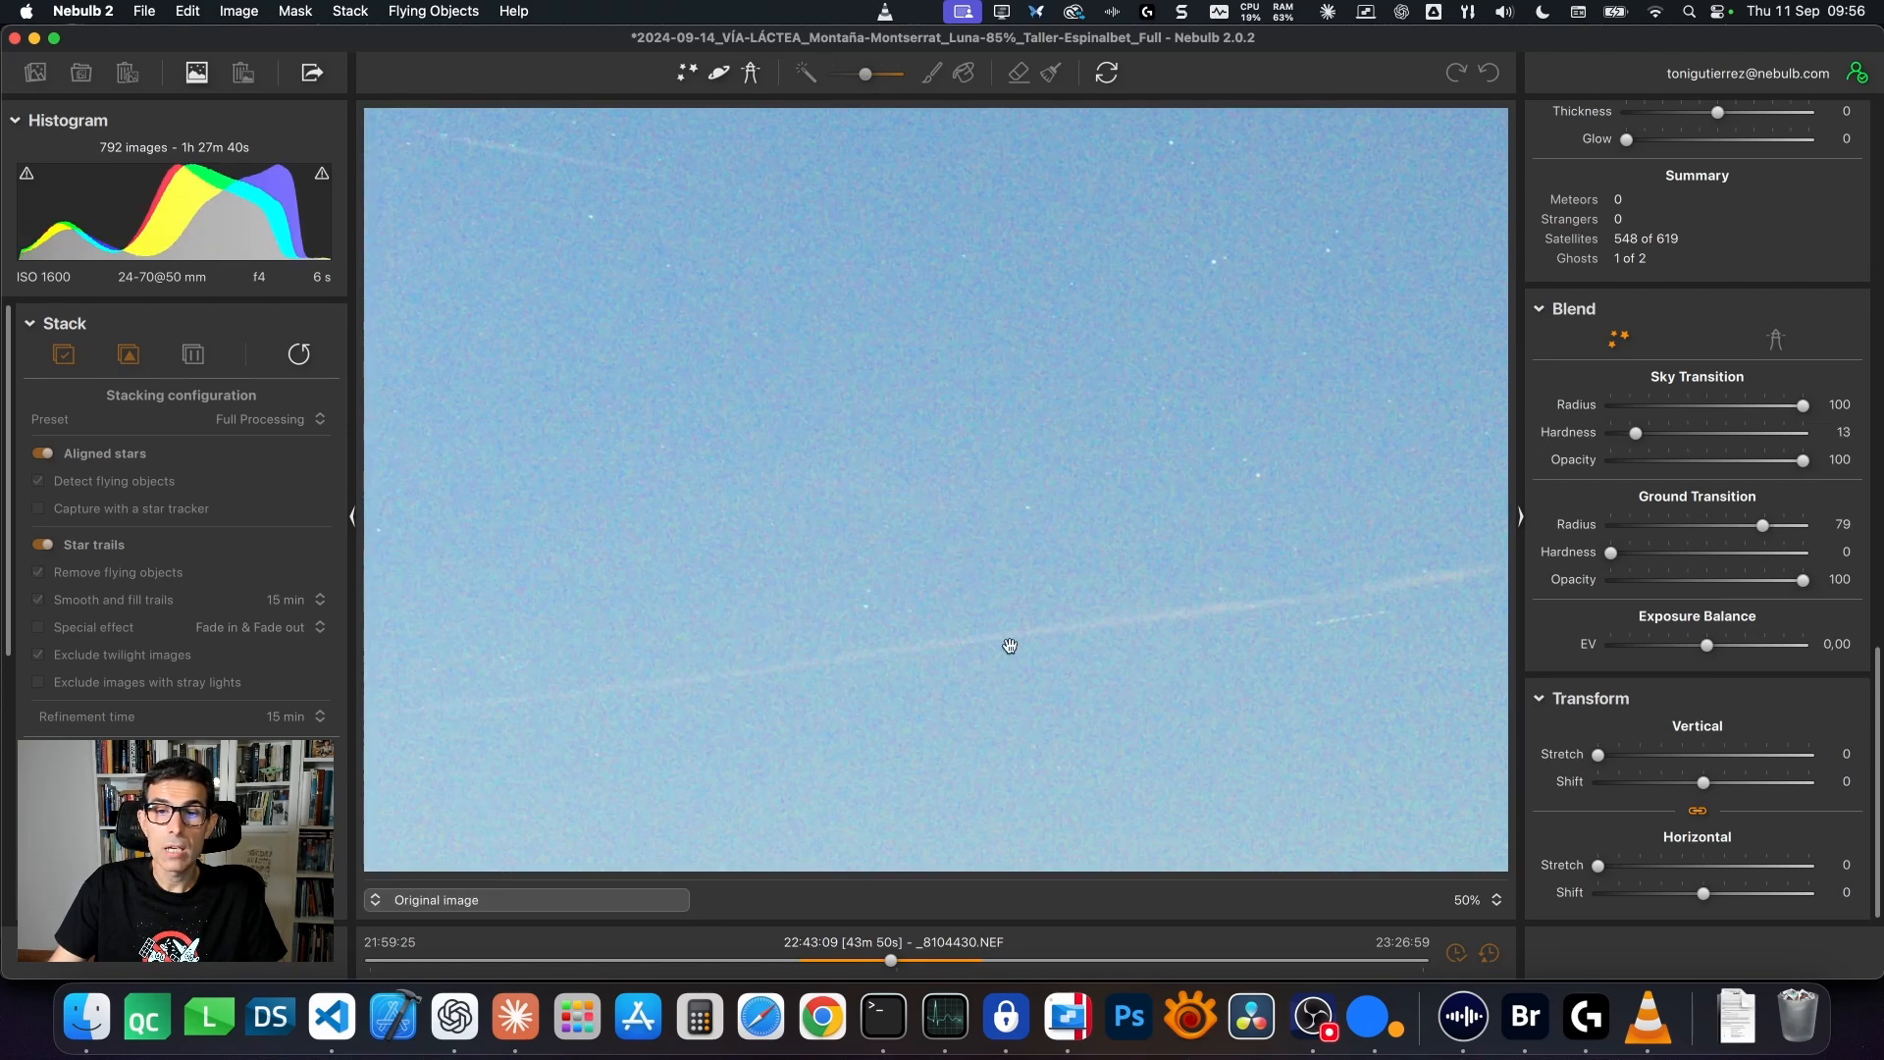
{"action": "left_click", "coordinate": [675, 675]}
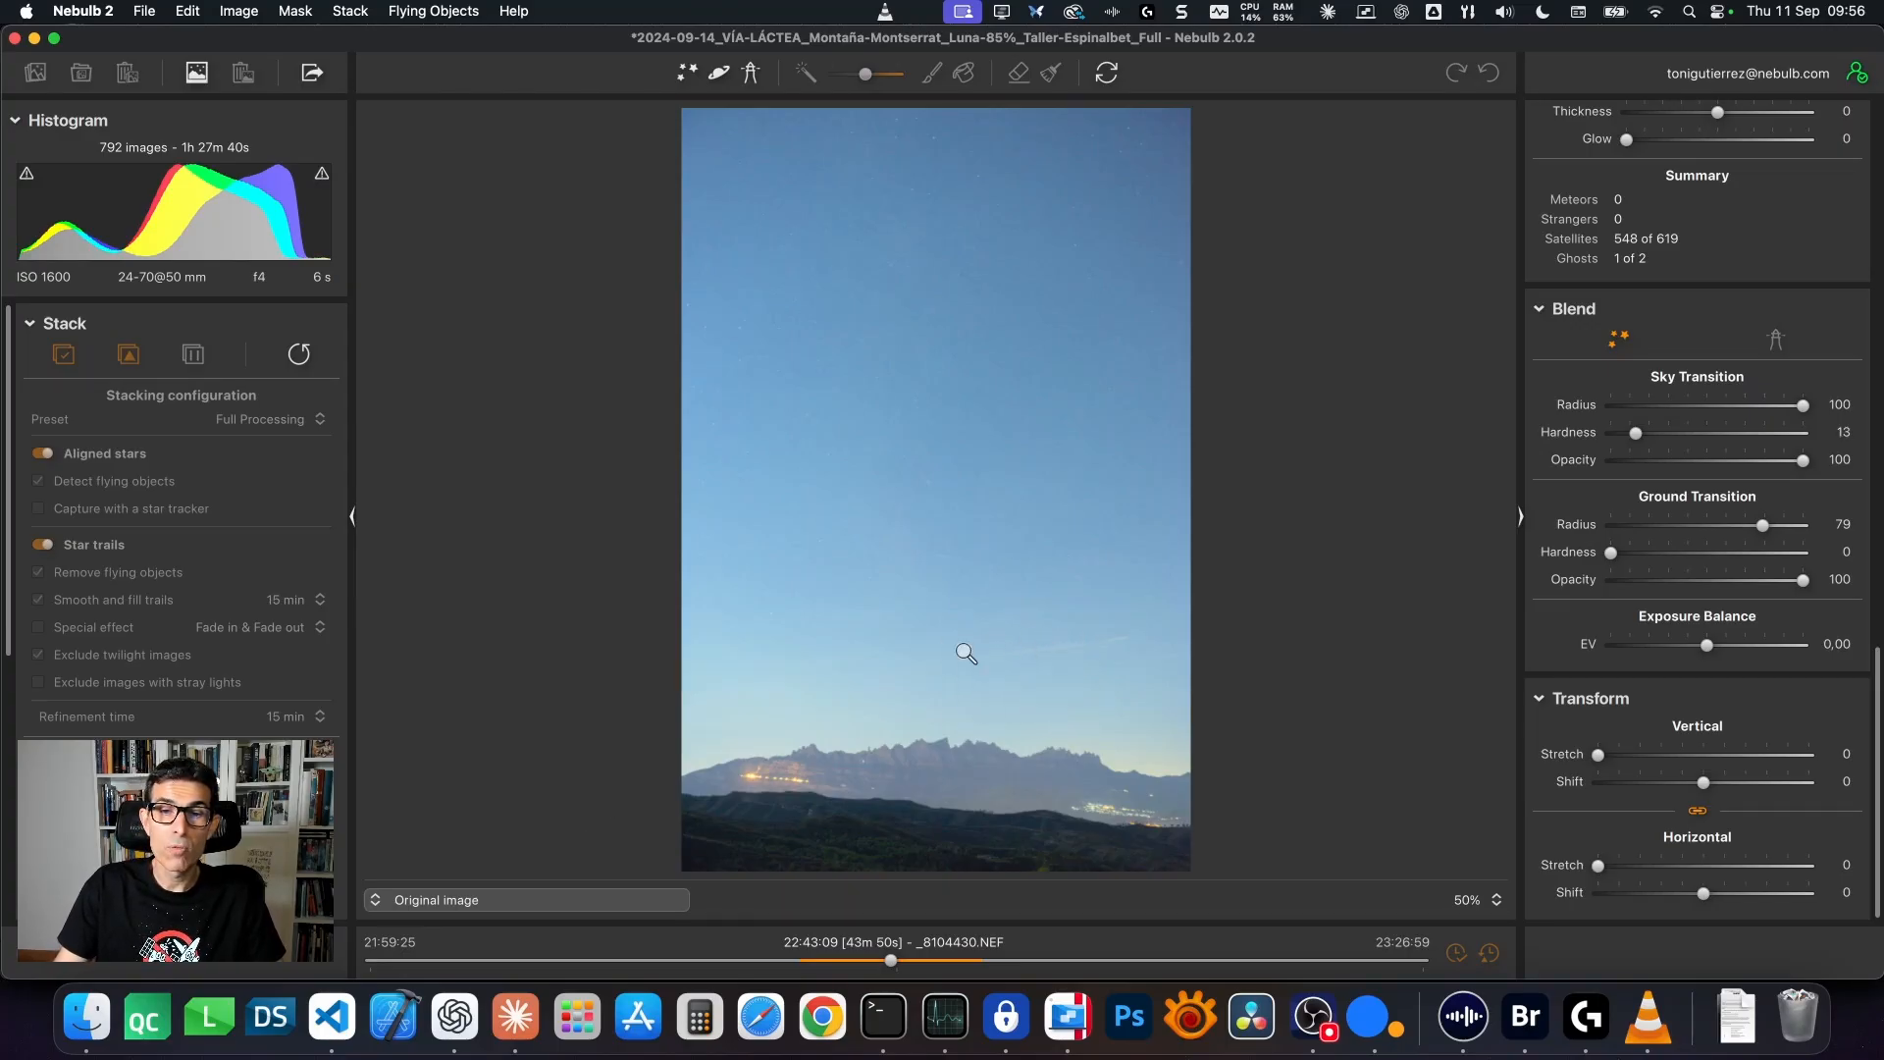
Return to Star trails (sky) + Sigma-clipping (ground) and inspect the sky around the bright orange trail near the image's right edge.
{"action": "left_click", "coordinate": [481, 901]}
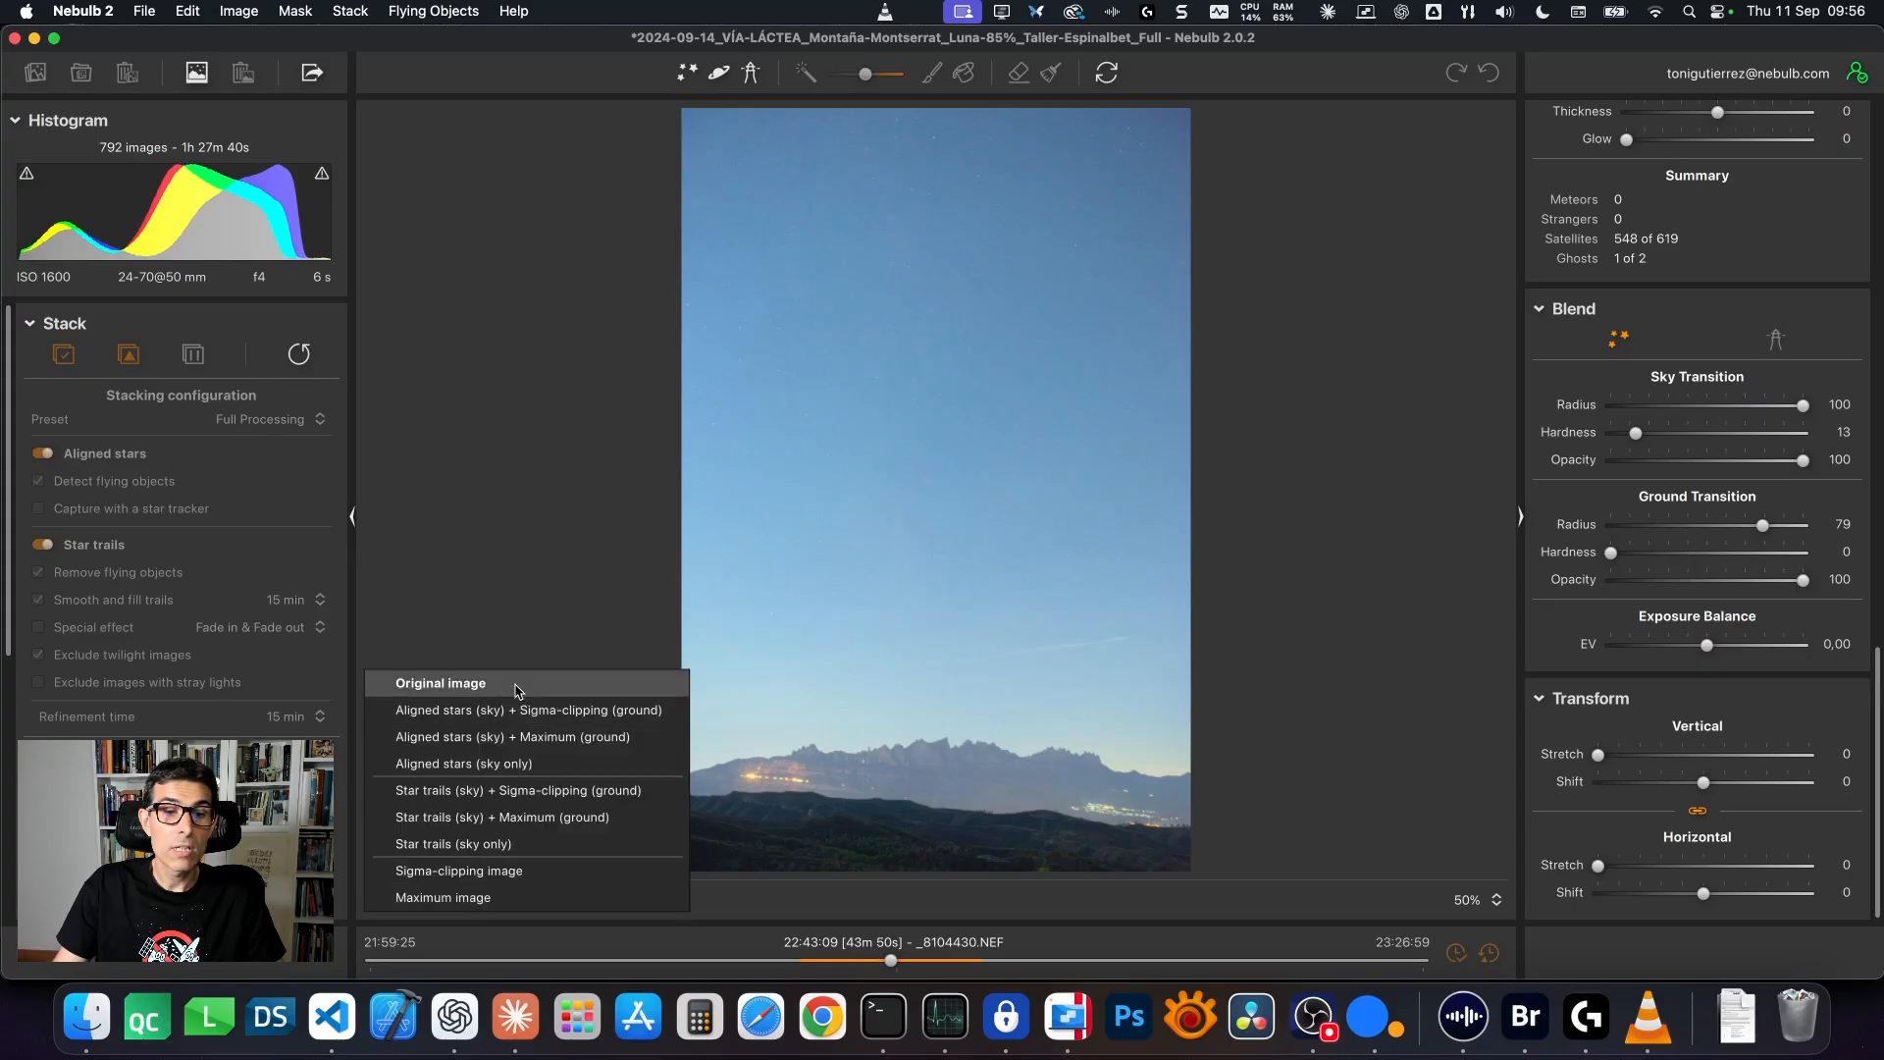
{"action": "left_click", "coordinate": [496, 790]}
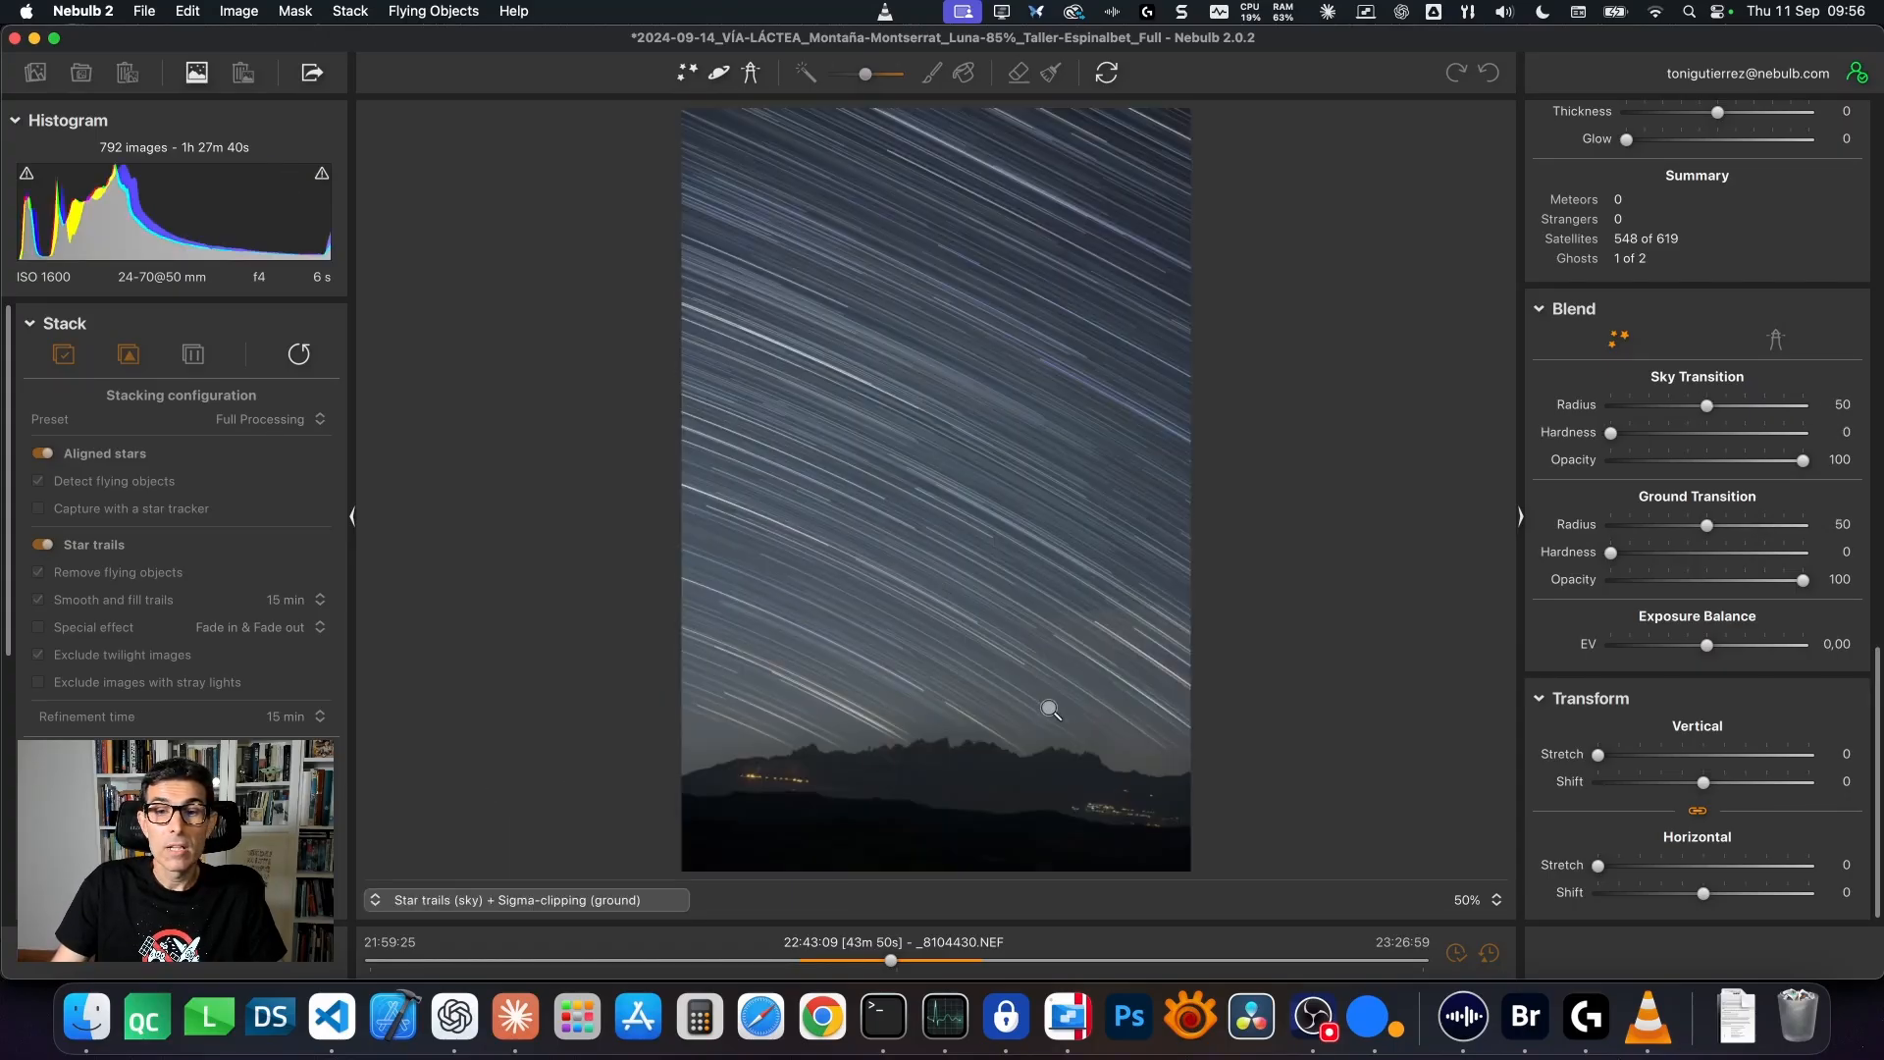
{"action": "left_click", "coordinate": [1070, 658]}
{"action": "left_click_drag", "start_coordinate": [1069, 628], "coordinate": [705, 698]}
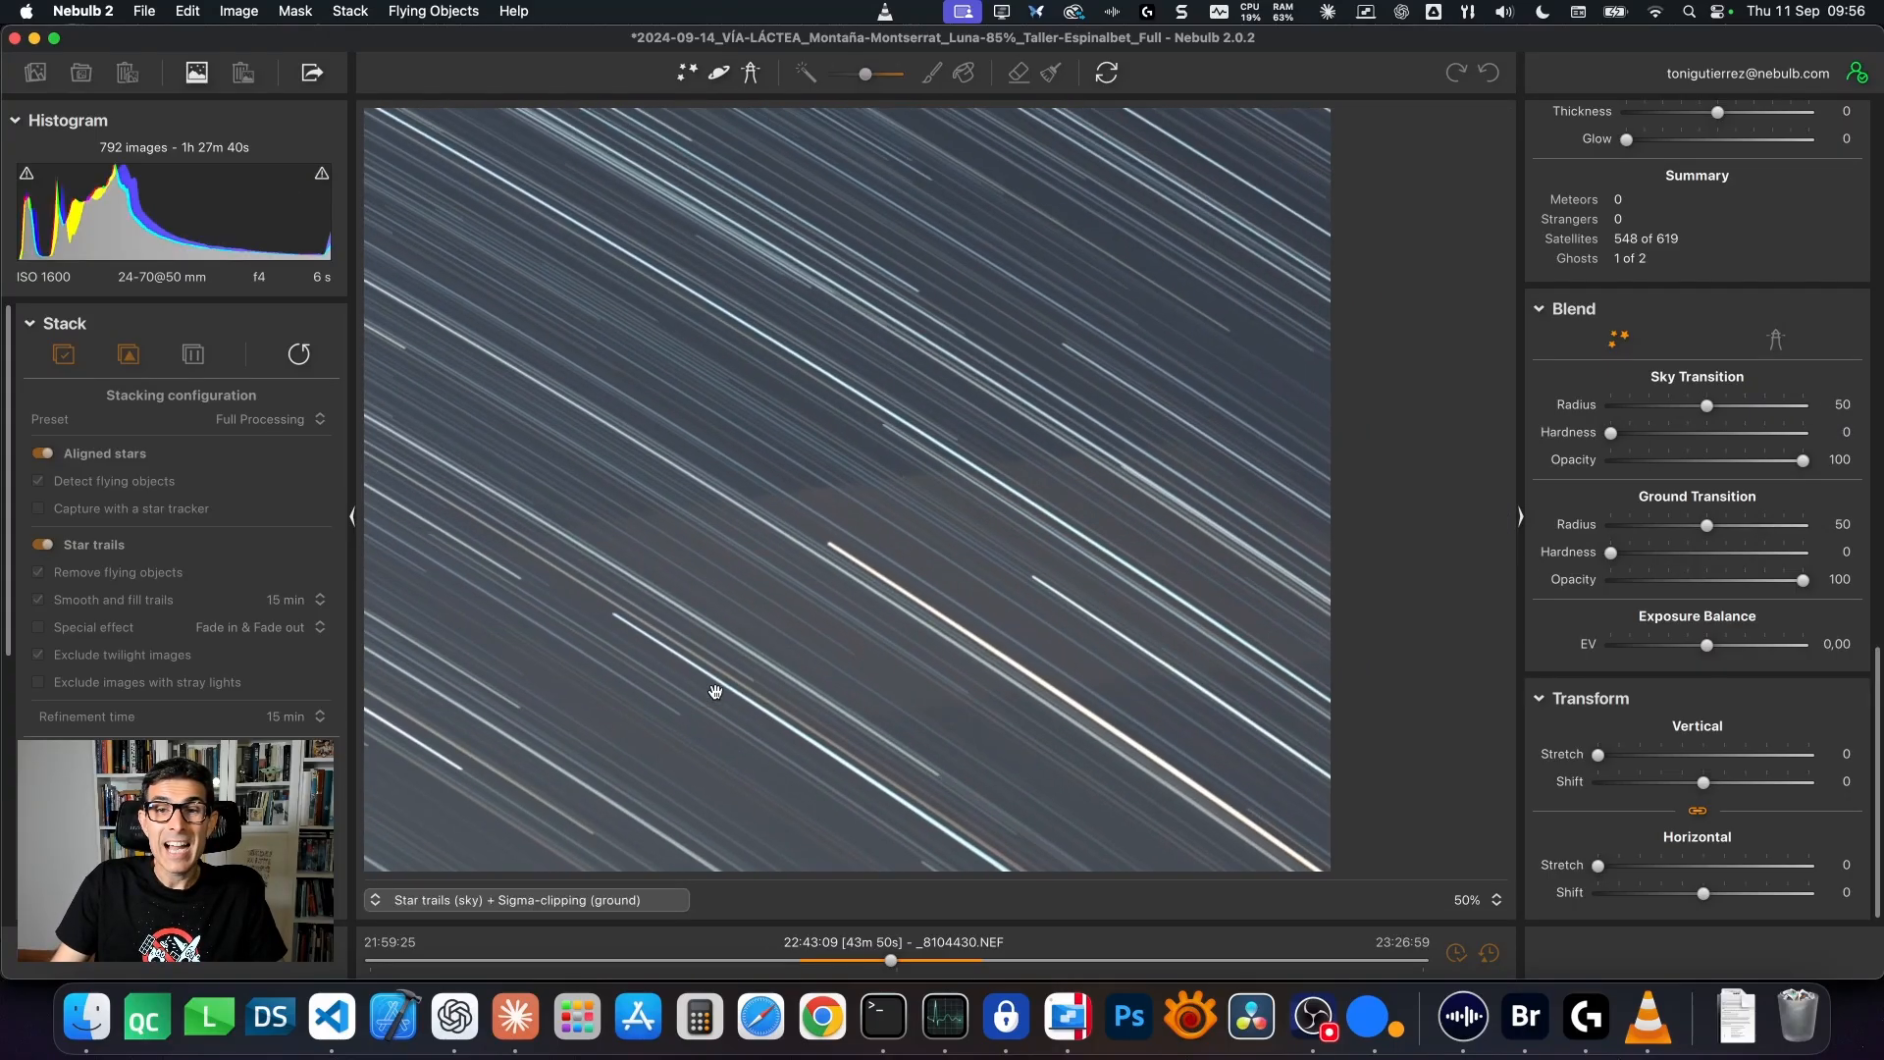
{"action": "left_click_drag", "start_coordinate": [775, 593], "coordinate": [966, 637]}
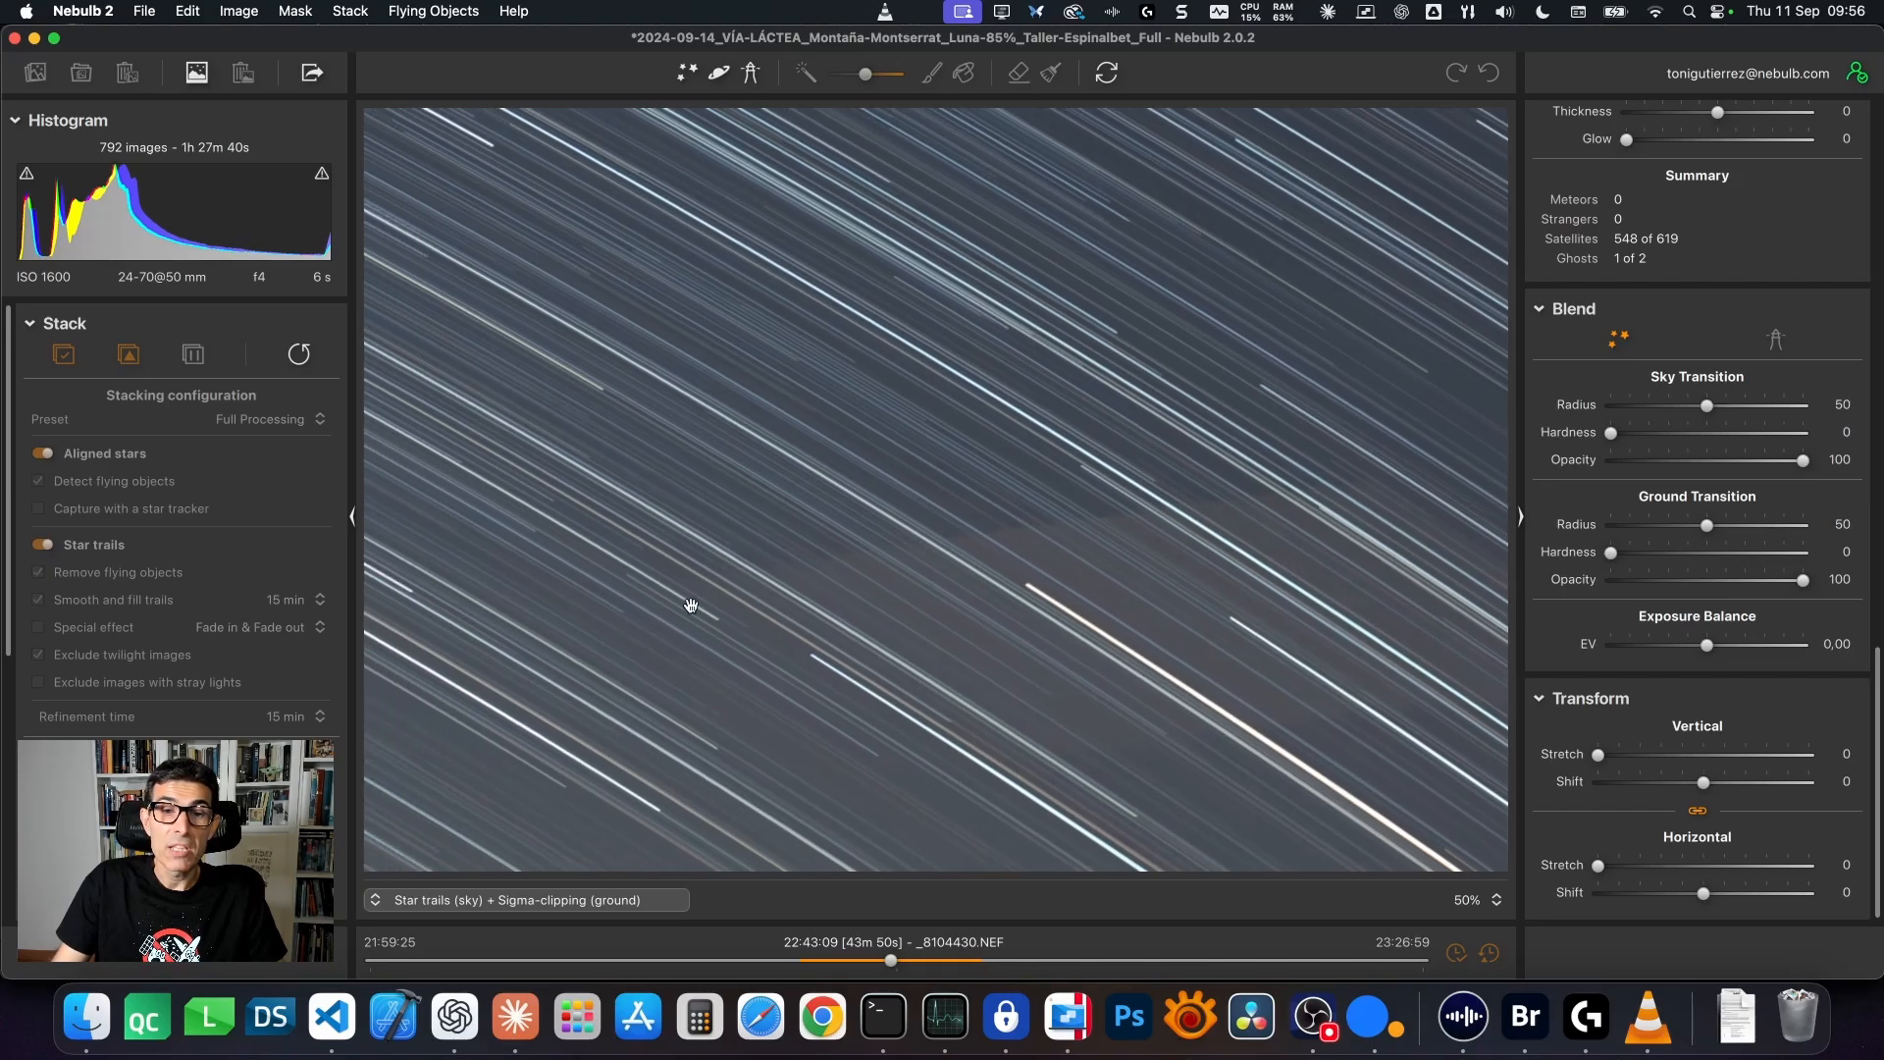
Examine the cleaned star trails from the upper-middle sky down to the lower sky in Star trails (sky) + Sigma-clipping (ground).
{"action": "left_click", "coordinate": [692, 607]}
{"action": "left_click", "coordinate": [833, 471]}
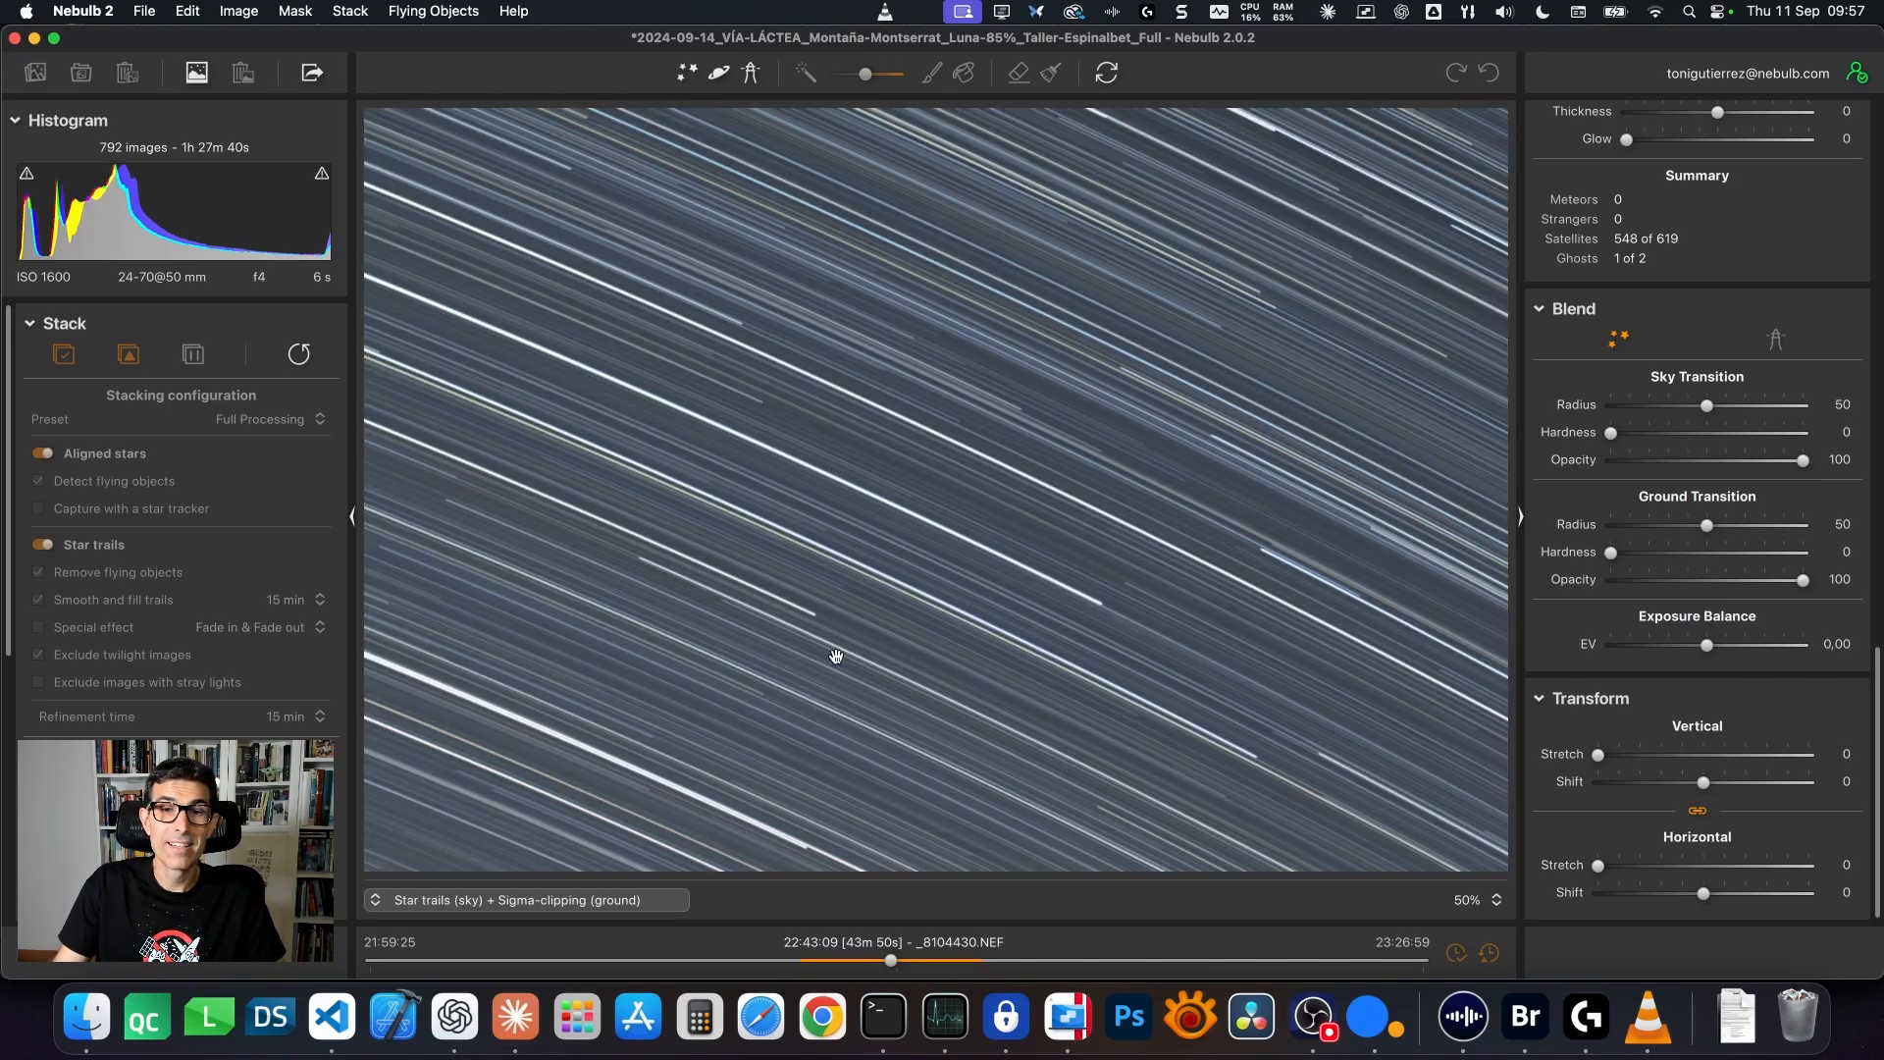
{"action": "left_click_drag", "start_coordinate": [837, 657], "coordinate": [909, 518]}
{"action": "left_click_drag", "start_coordinate": [900, 714], "coordinate": [883, 513]}
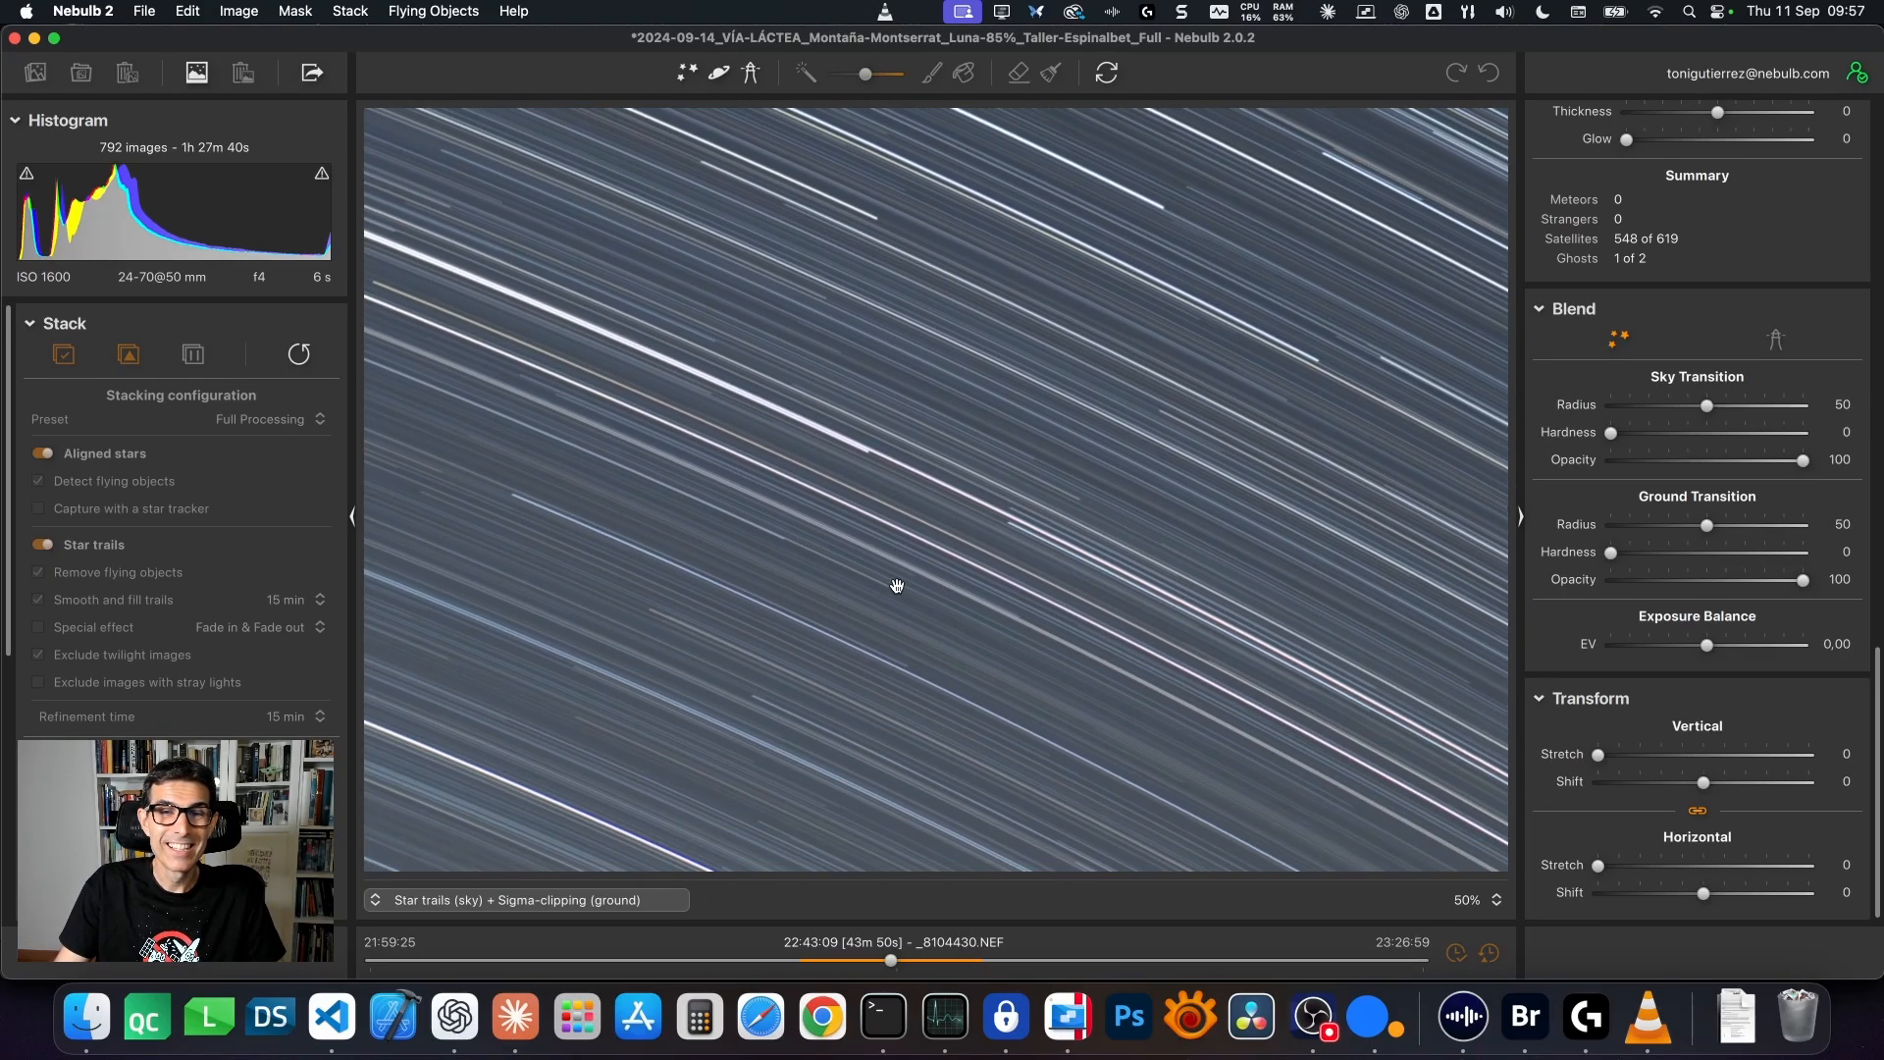
{"action": "left_click_drag", "start_coordinate": [900, 648], "coordinate": [876, 481]}
{"action": "left_click_drag", "start_coordinate": [971, 595], "coordinate": [827, 343]}
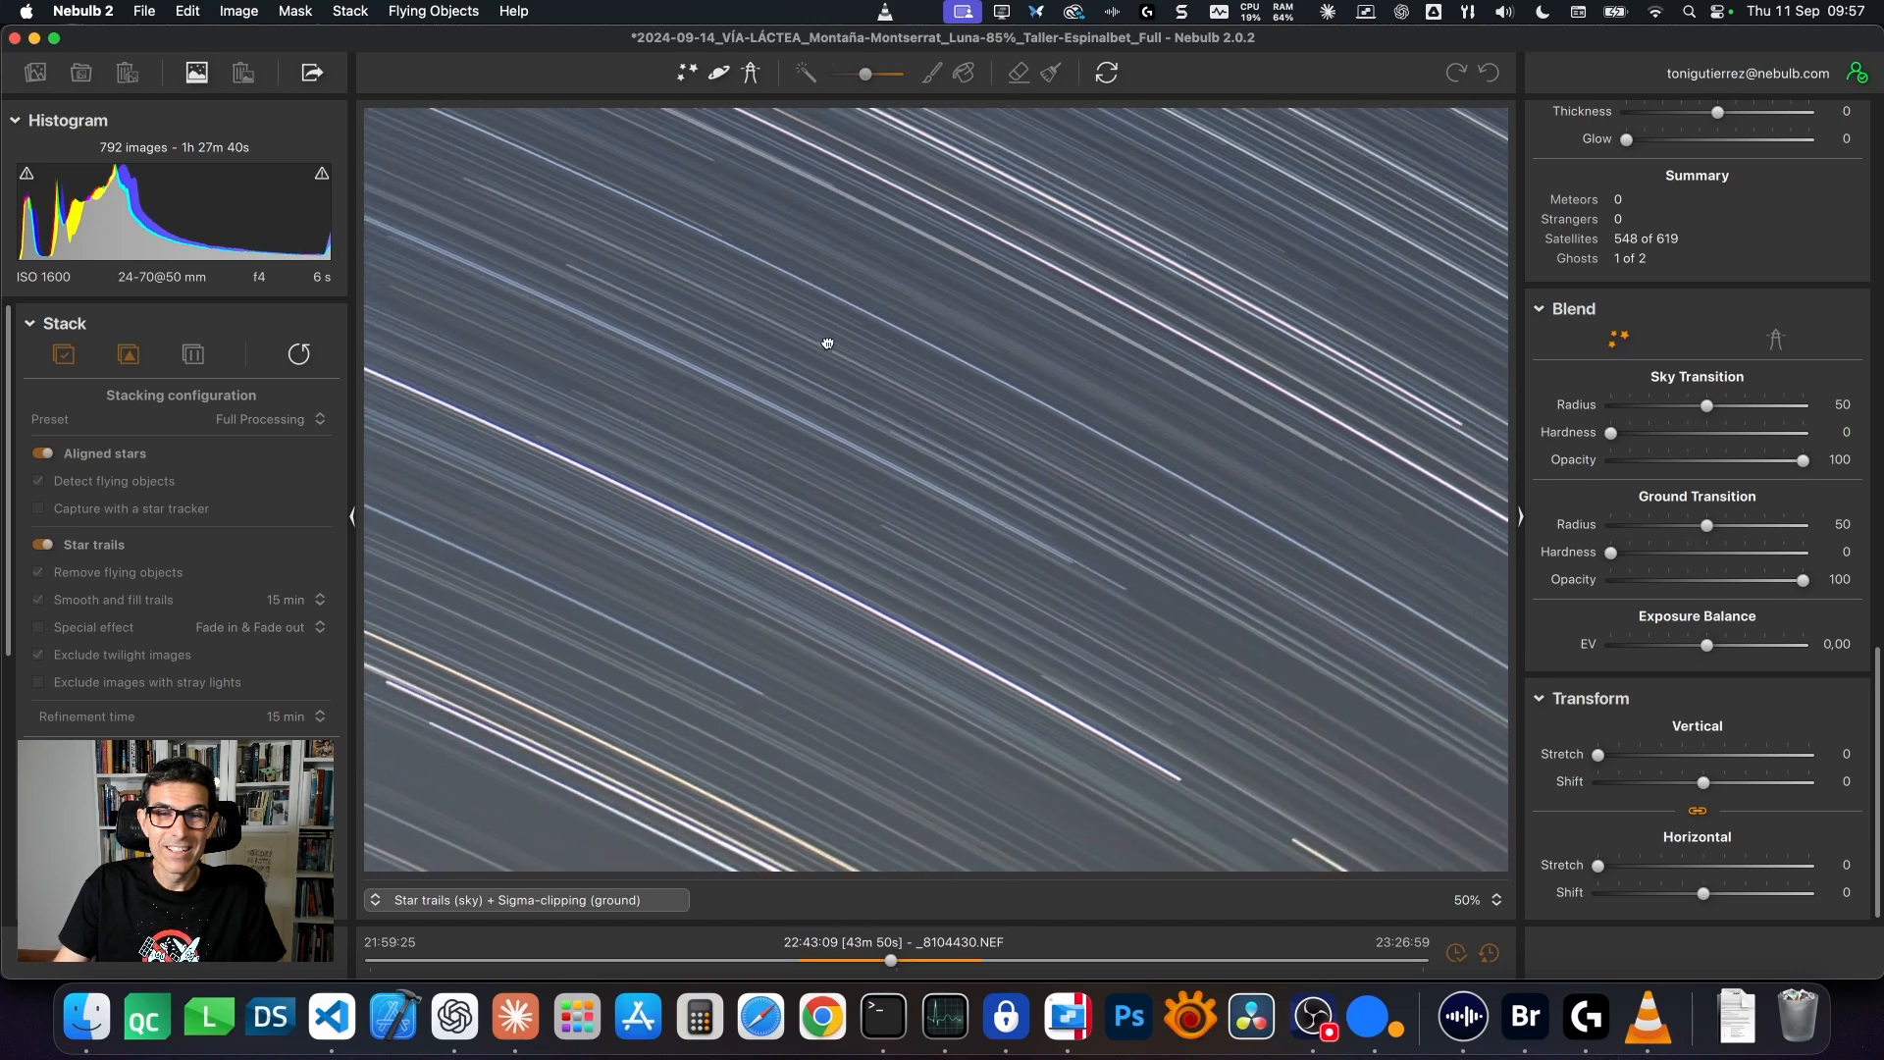
Examine the star trails further toward the sky's lower-right area, ending with the whole image in view.
{"action": "left_click_drag", "start_coordinate": [873, 525], "coordinate": [718, 241]}
{"action": "left_click_drag", "start_coordinate": [923, 391], "coordinate": [505, 371]}
{"action": "left_click", "coordinate": [759, 382]}
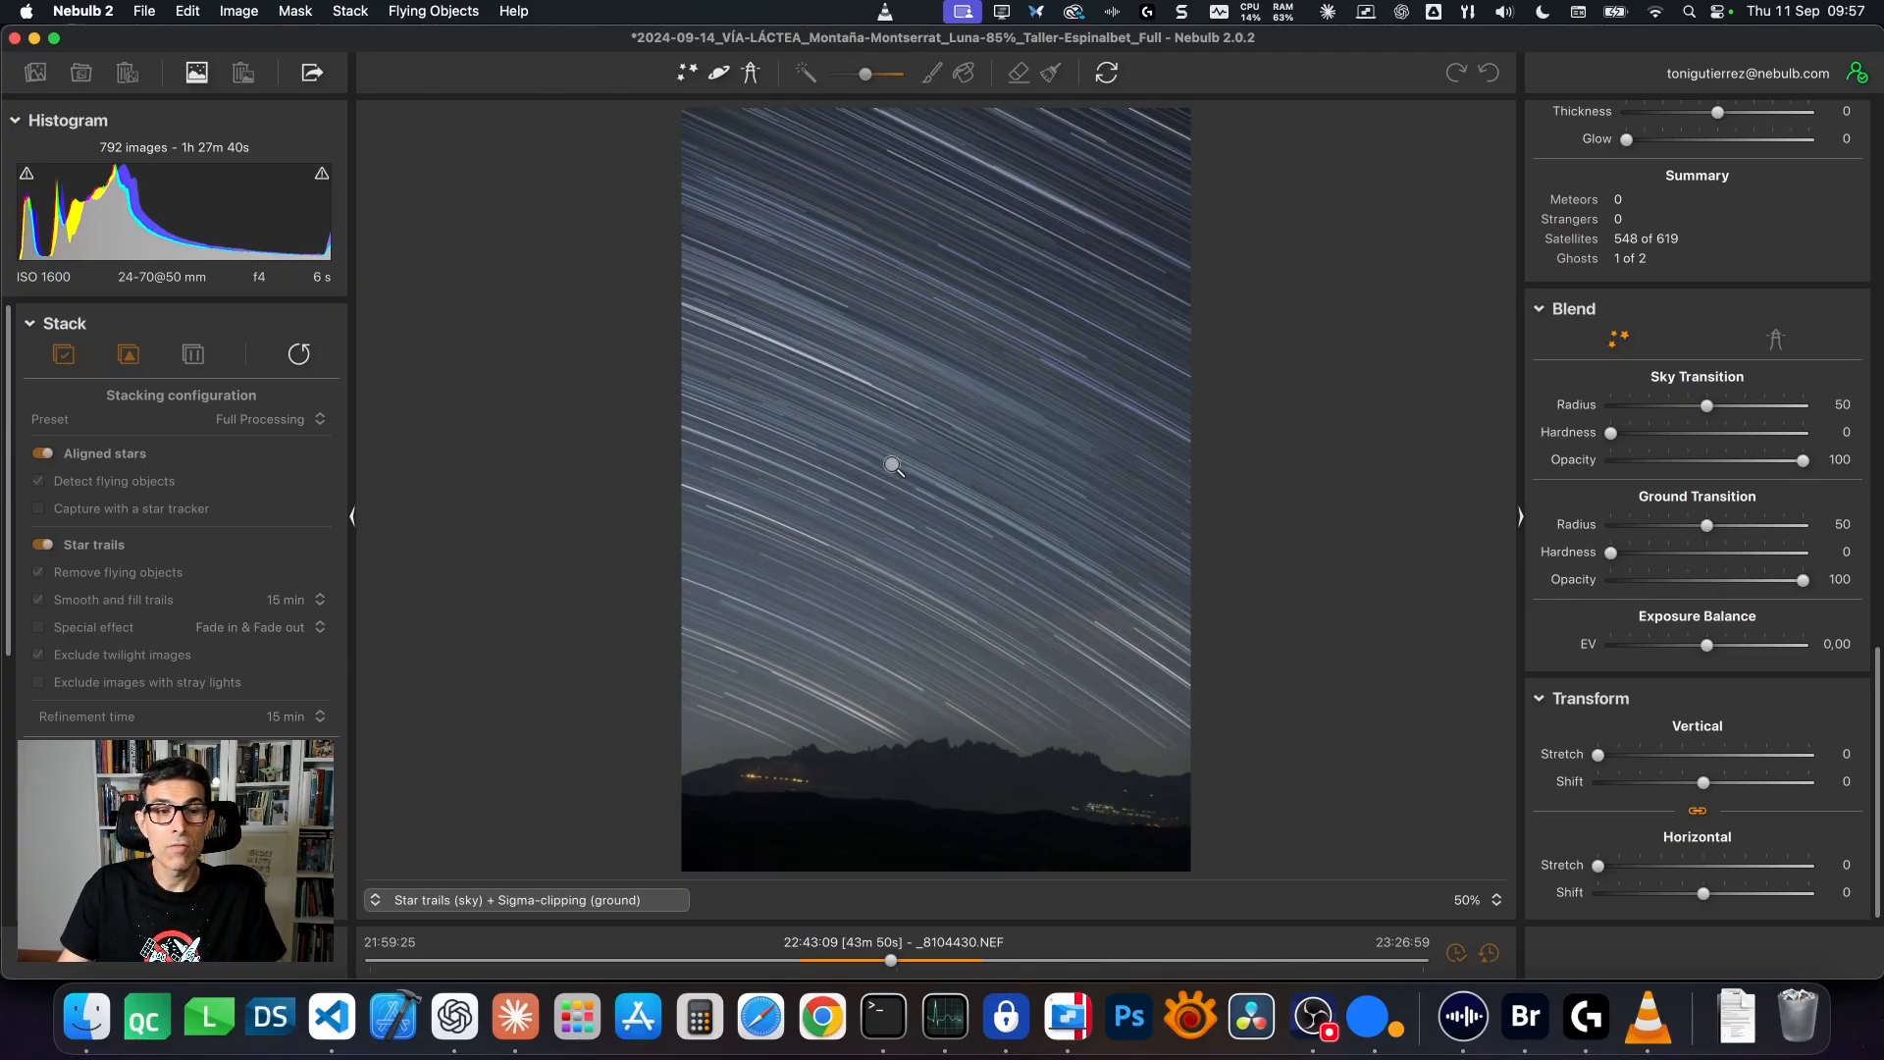
Set the light pollution reduction of the star-trails image to 2.40.
{"action": "scroll", "coordinate": [1654, 397], "scroll_direction": "up", "scroll_amount": 10}
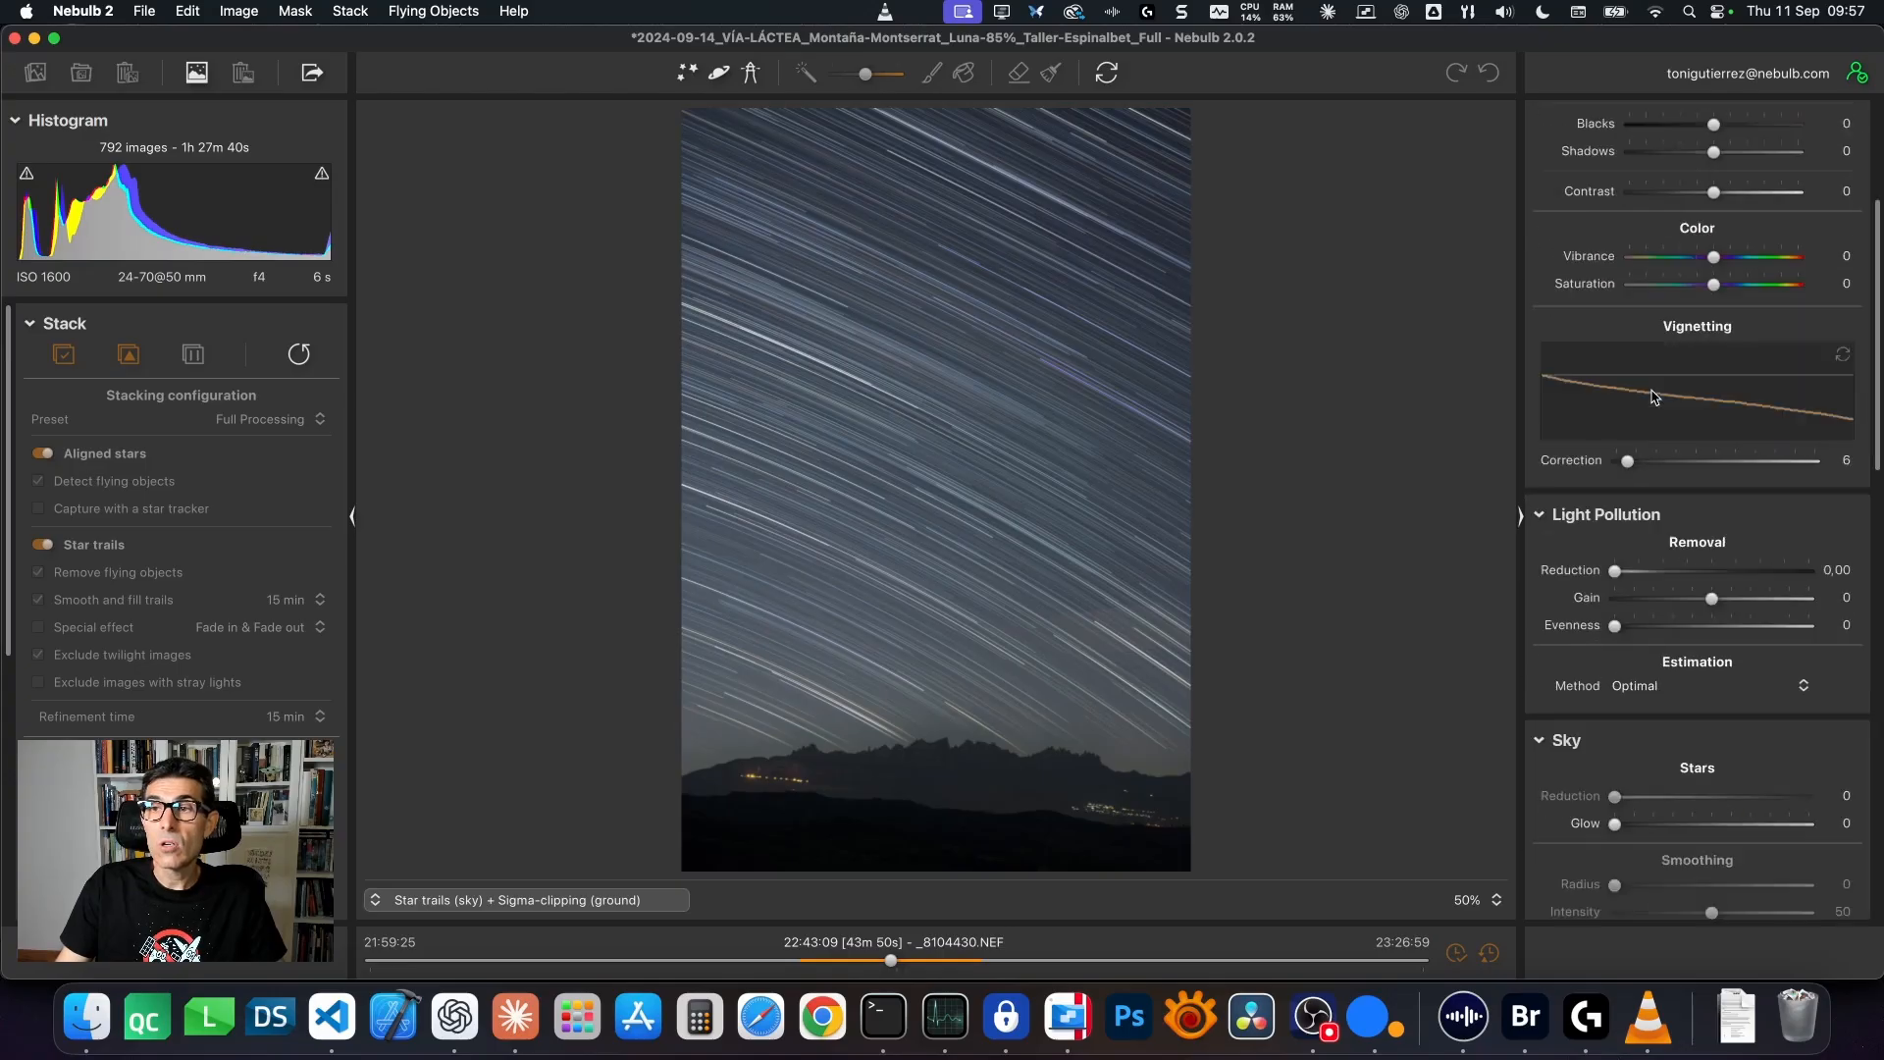
{"action": "scroll", "coordinate": [1655, 396], "scroll_direction": "up", "scroll_amount": 4}
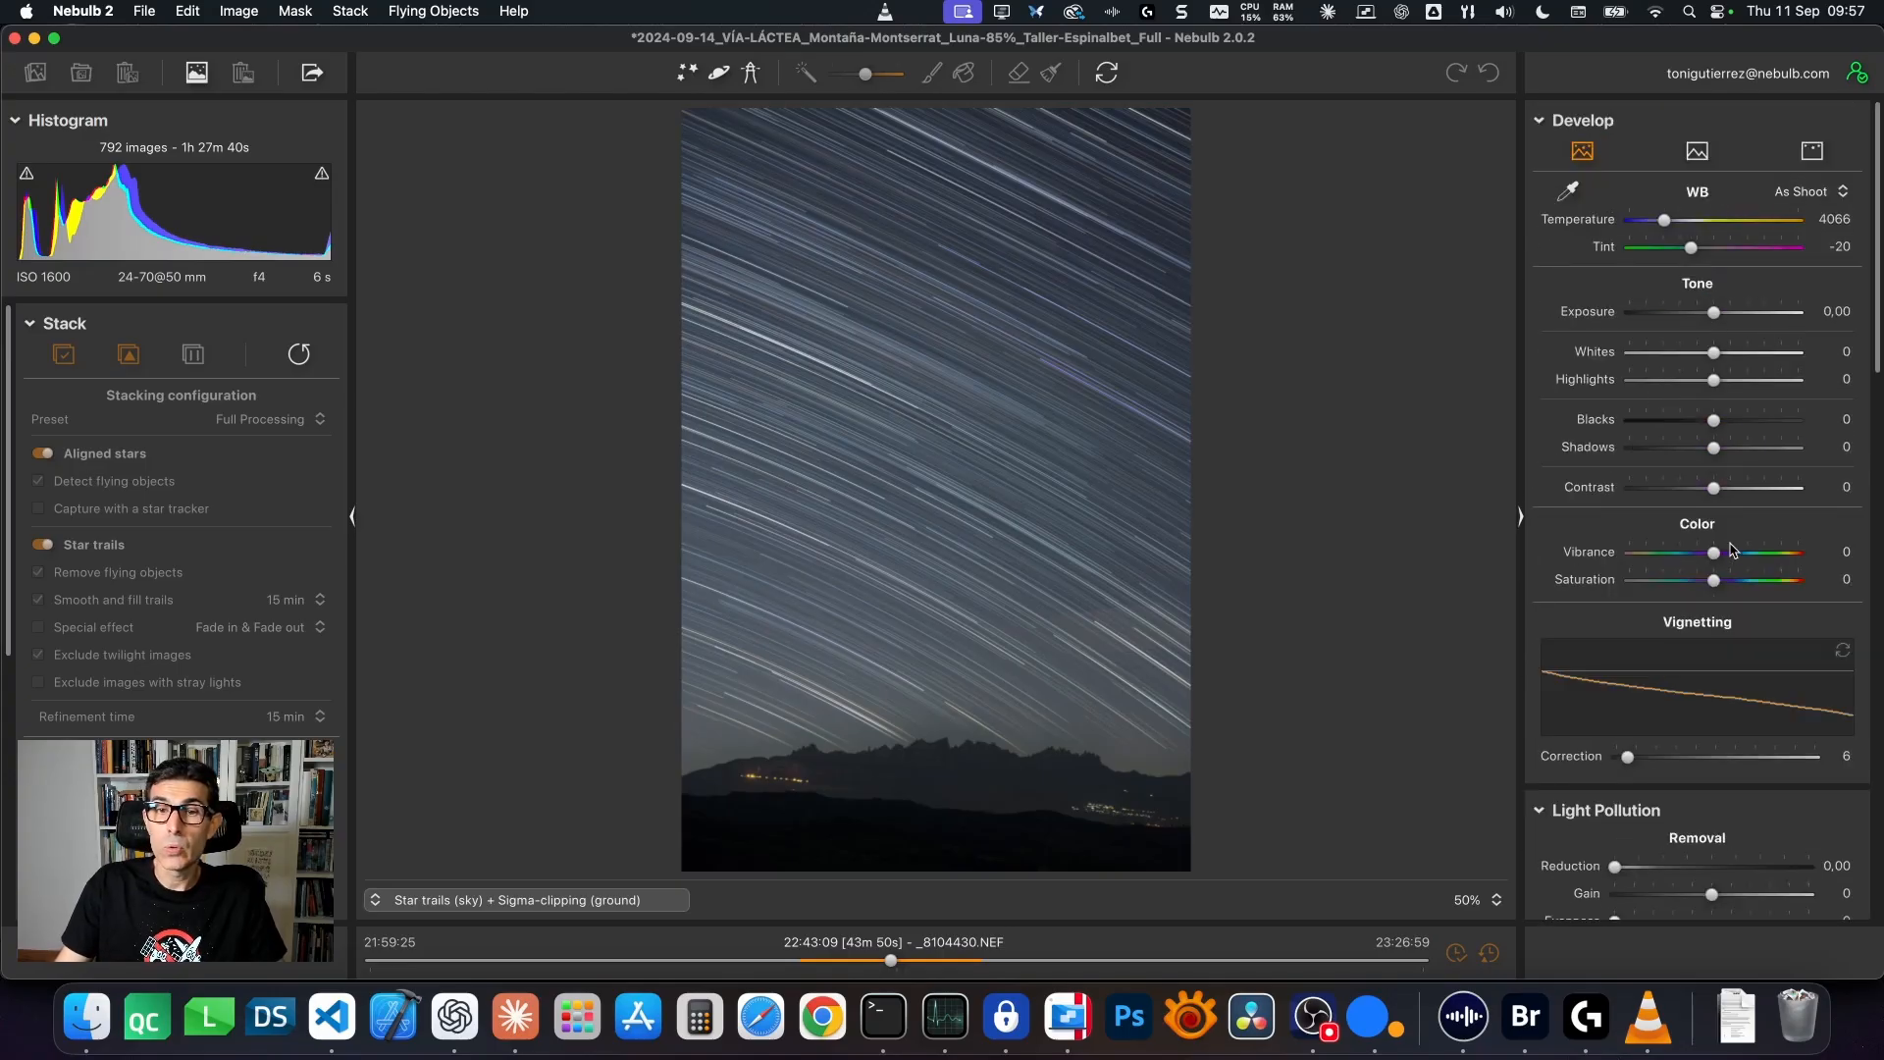
{"action": "scroll", "coordinate": [1703, 588], "scroll_direction": "down", "scroll_amount": 1}
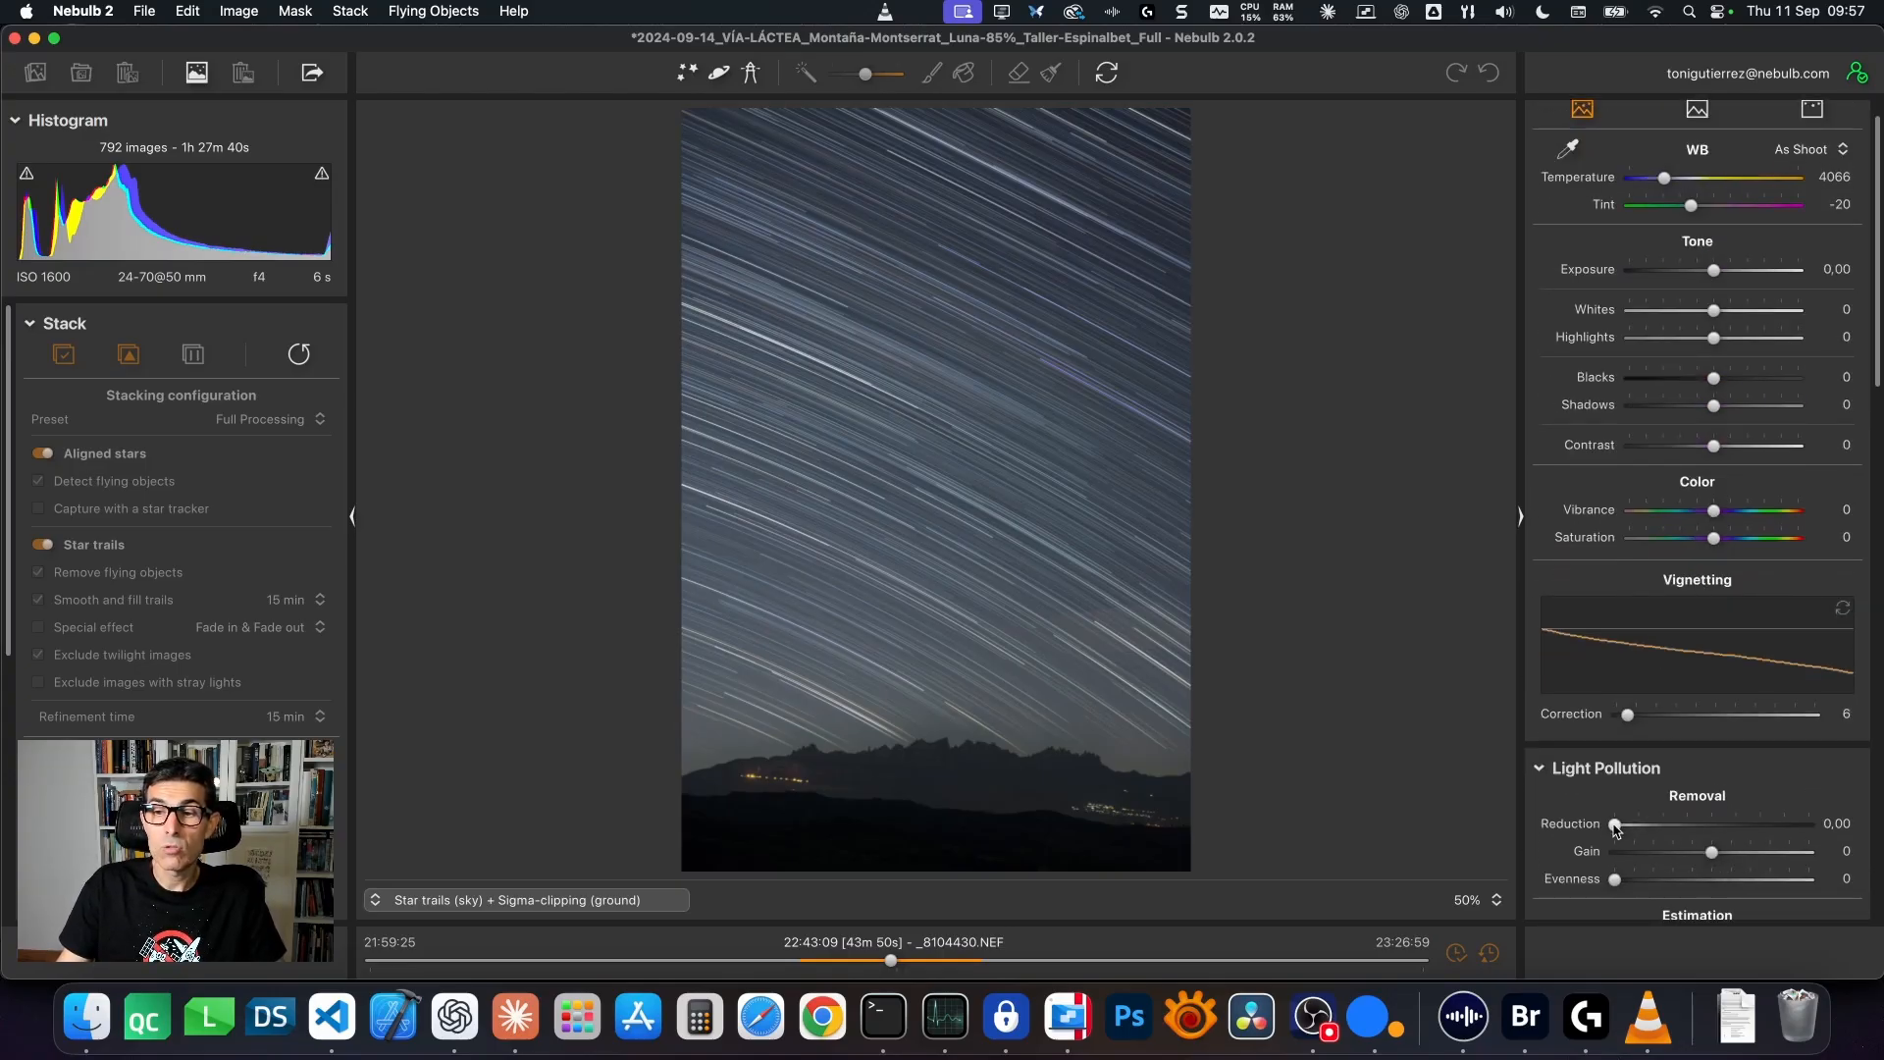
{"action": "left_click_drag", "start_coordinate": [1614, 824], "coordinate": [1675, 833]}
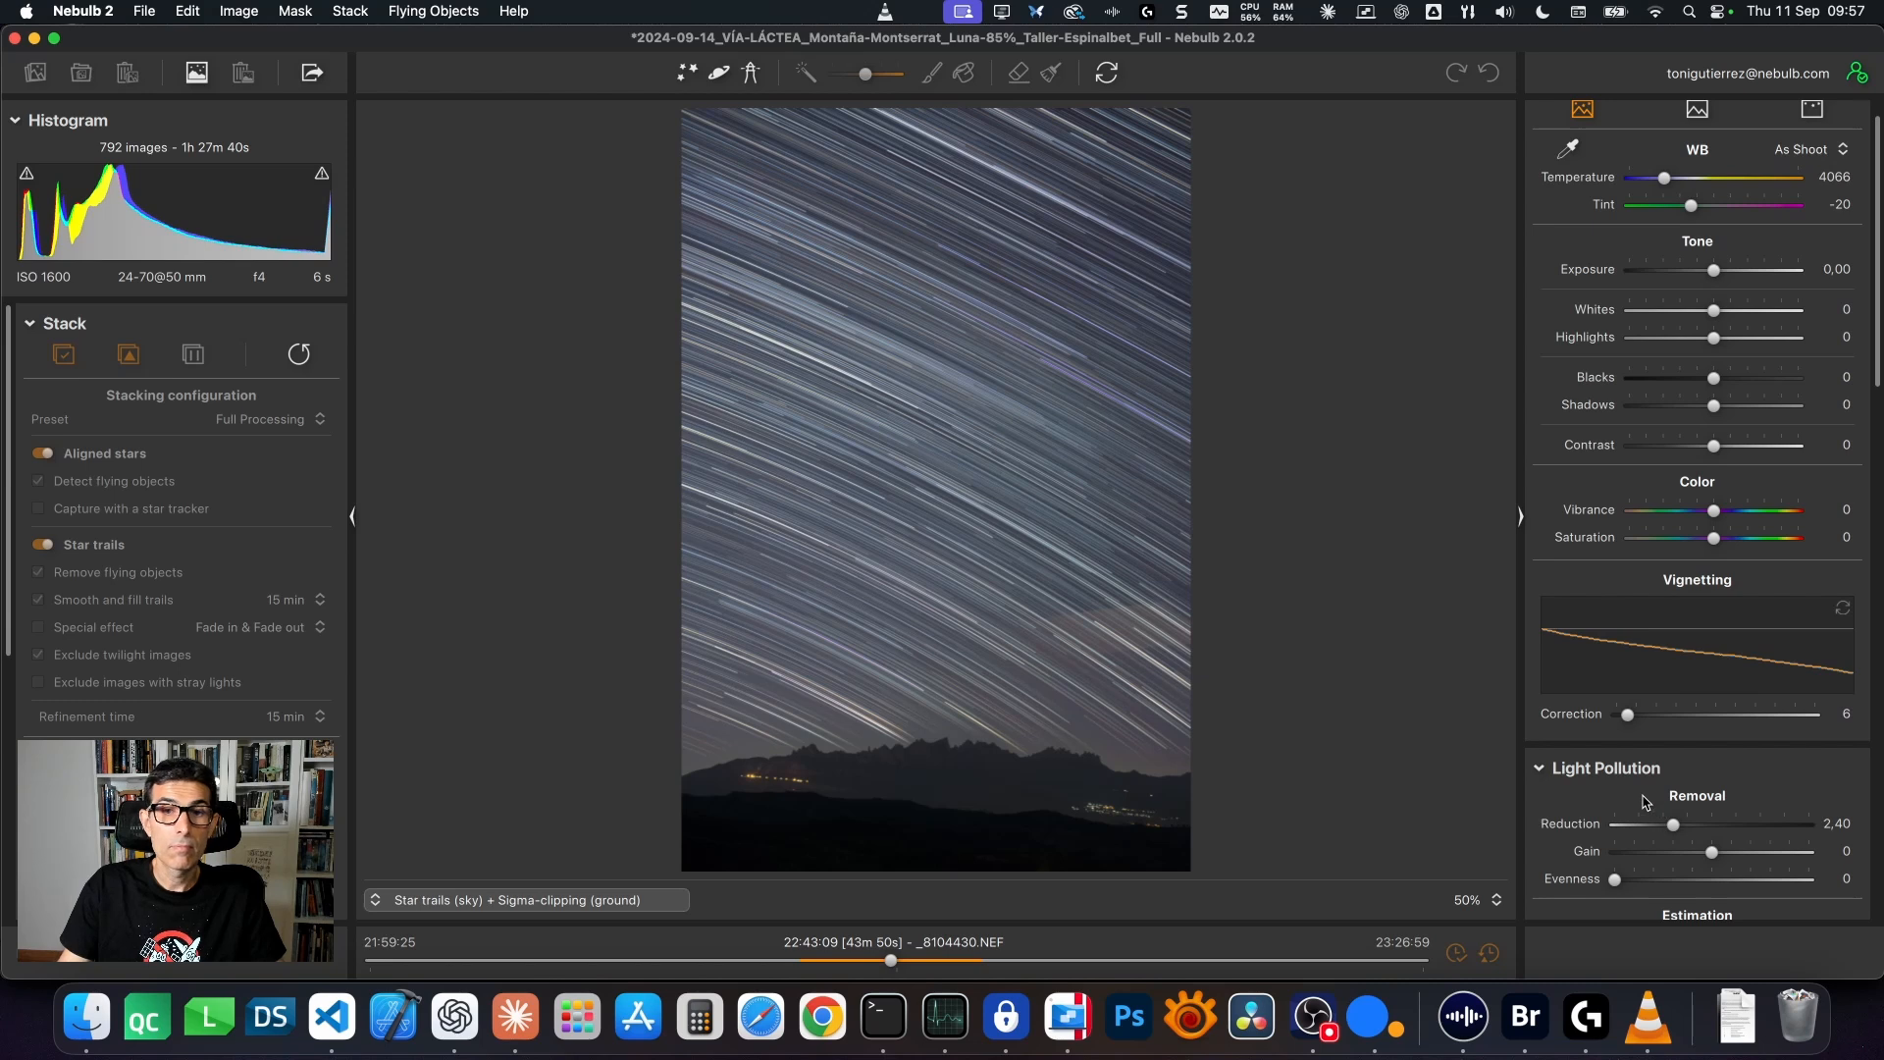
Adjust only the sky's development: whites -28, highlights -12, vibrance +21, saturation +15 and temperature 19.
{"action": "left_click", "coordinate": [1813, 109]}
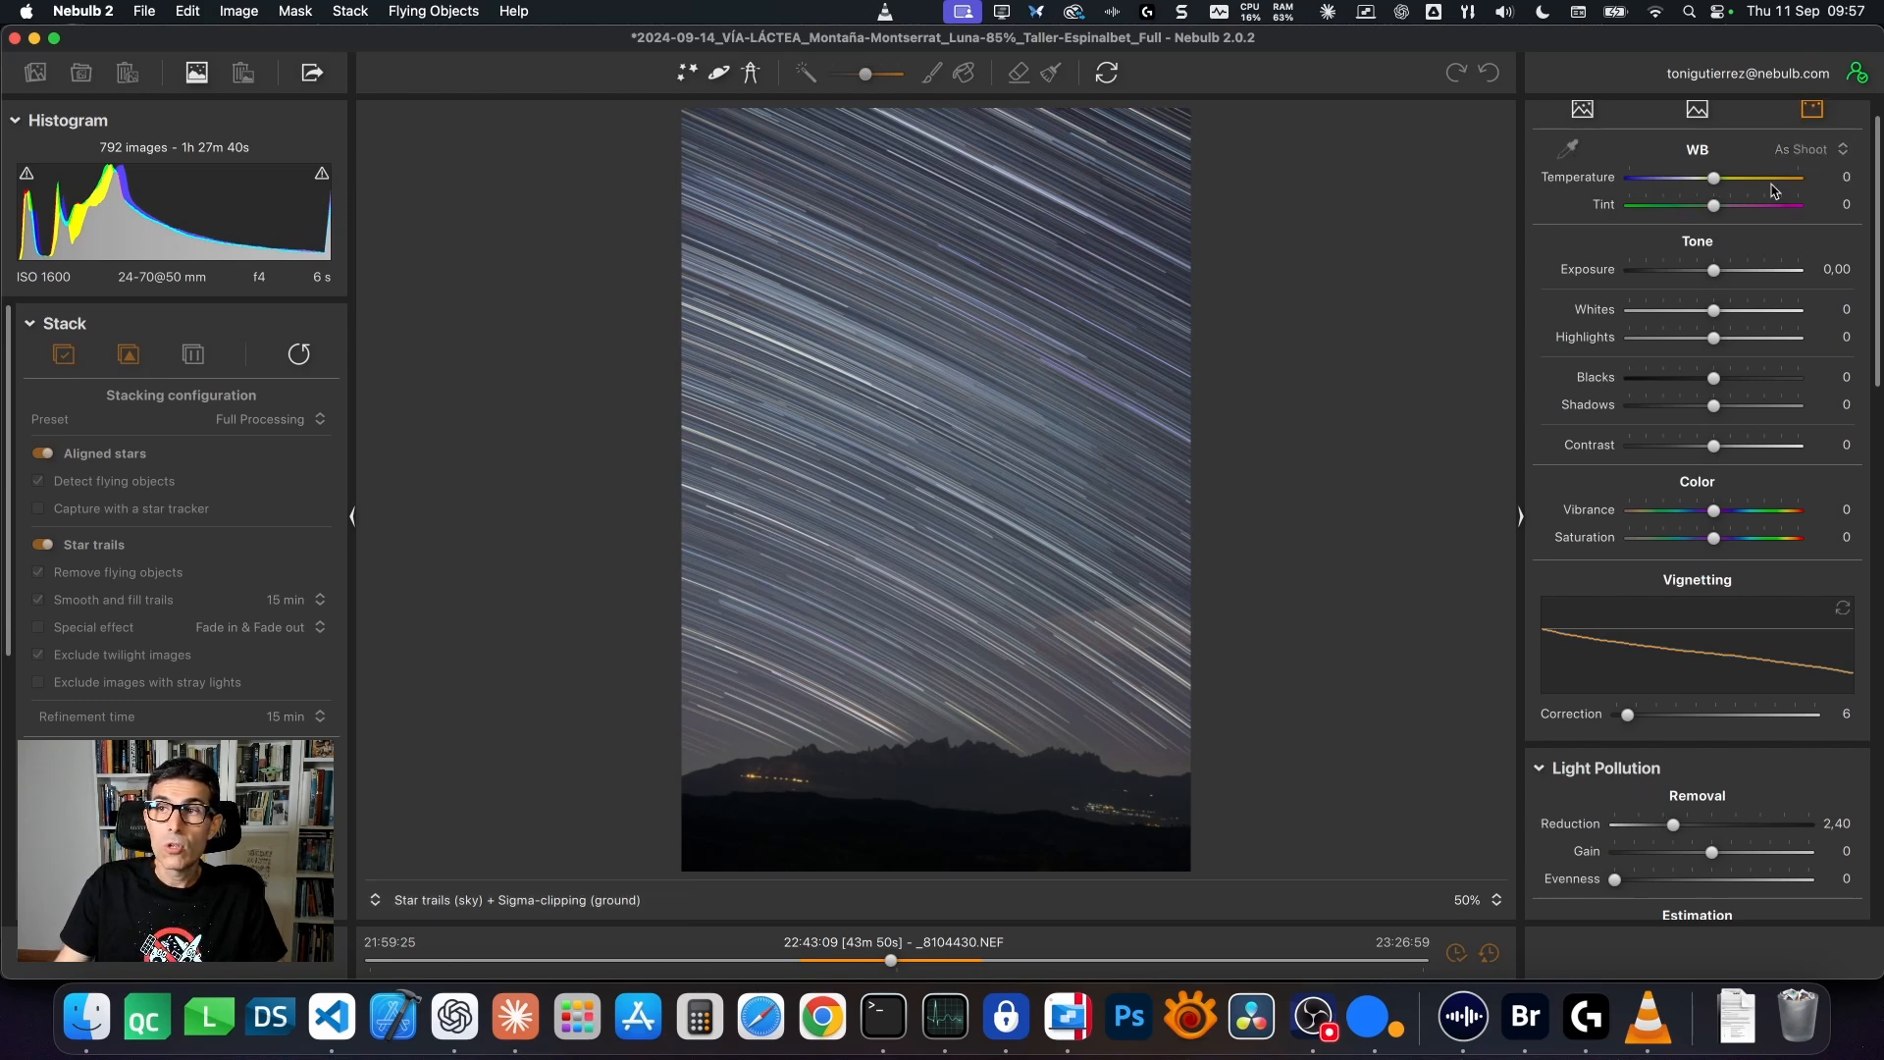
{"action": "left_click_drag", "start_coordinate": [1714, 314], "coordinate": [1692, 317]}
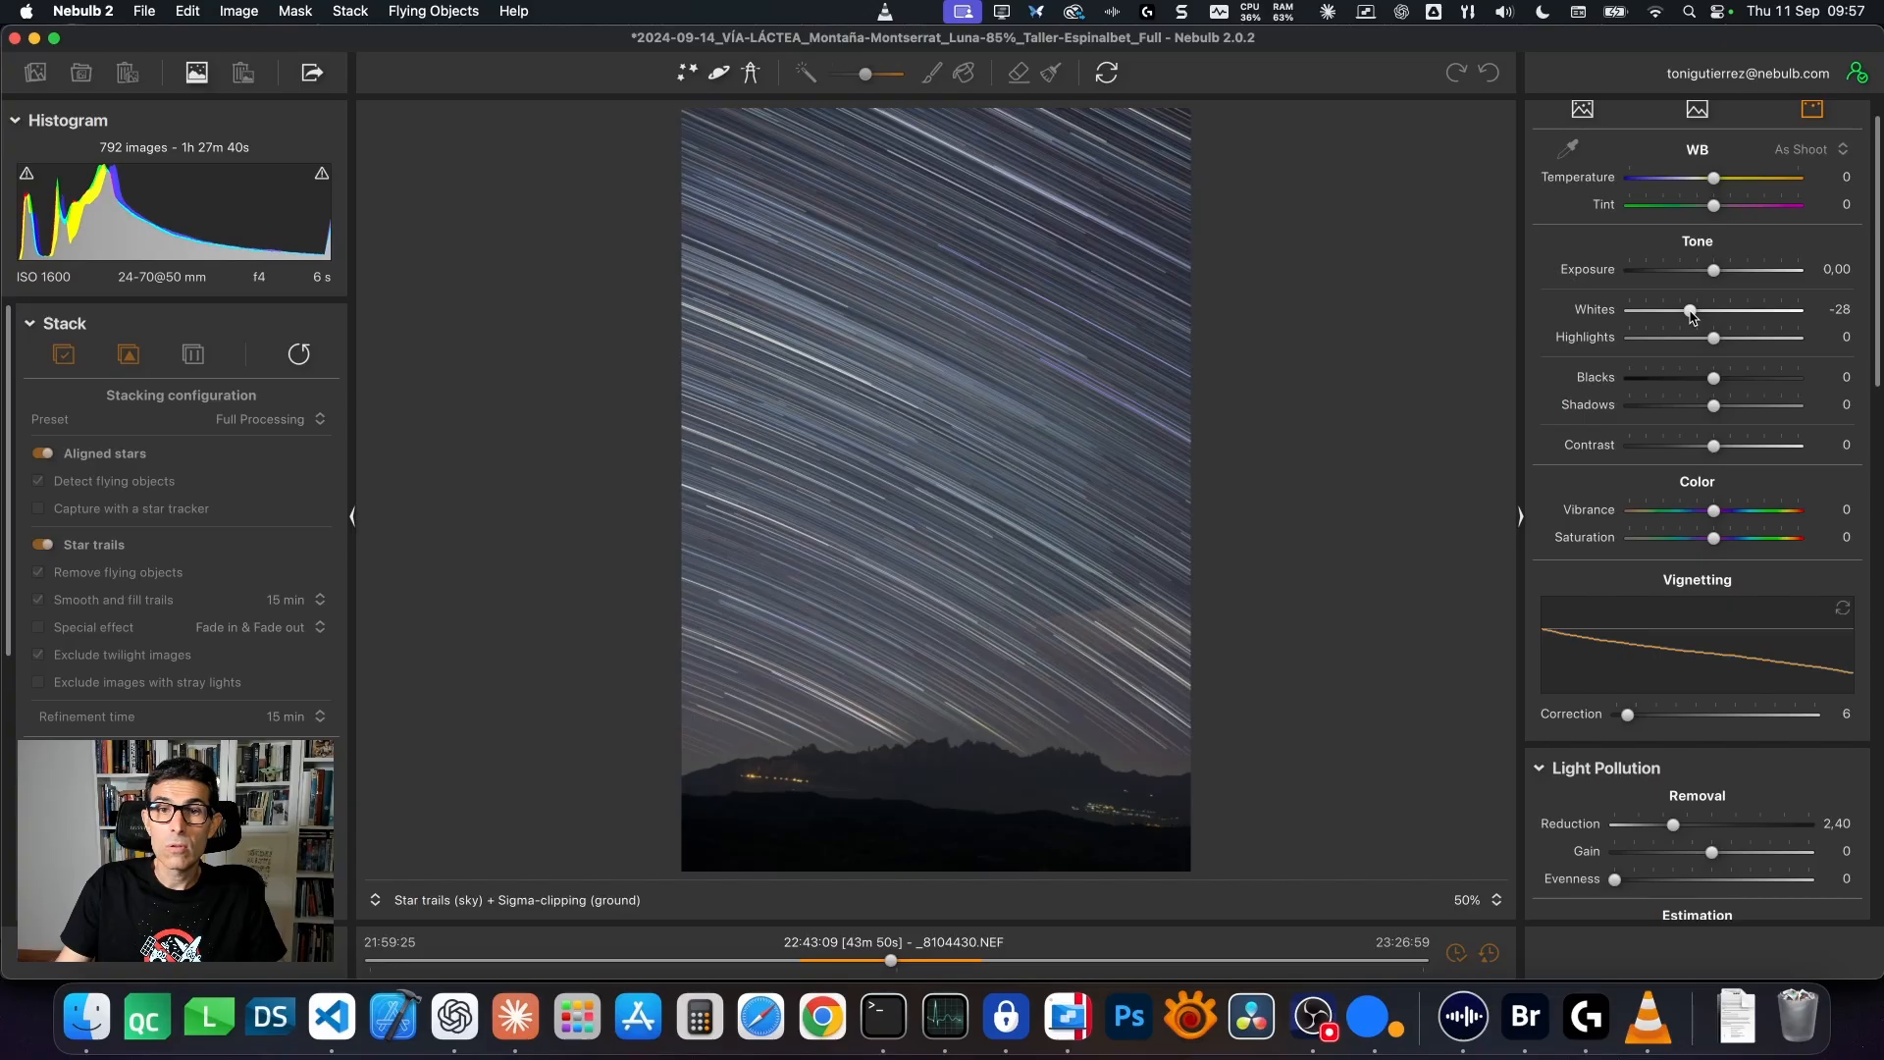
{"action": "left_click_drag", "start_coordinate": [1716, 338], "coordinate": [1704, 339]}
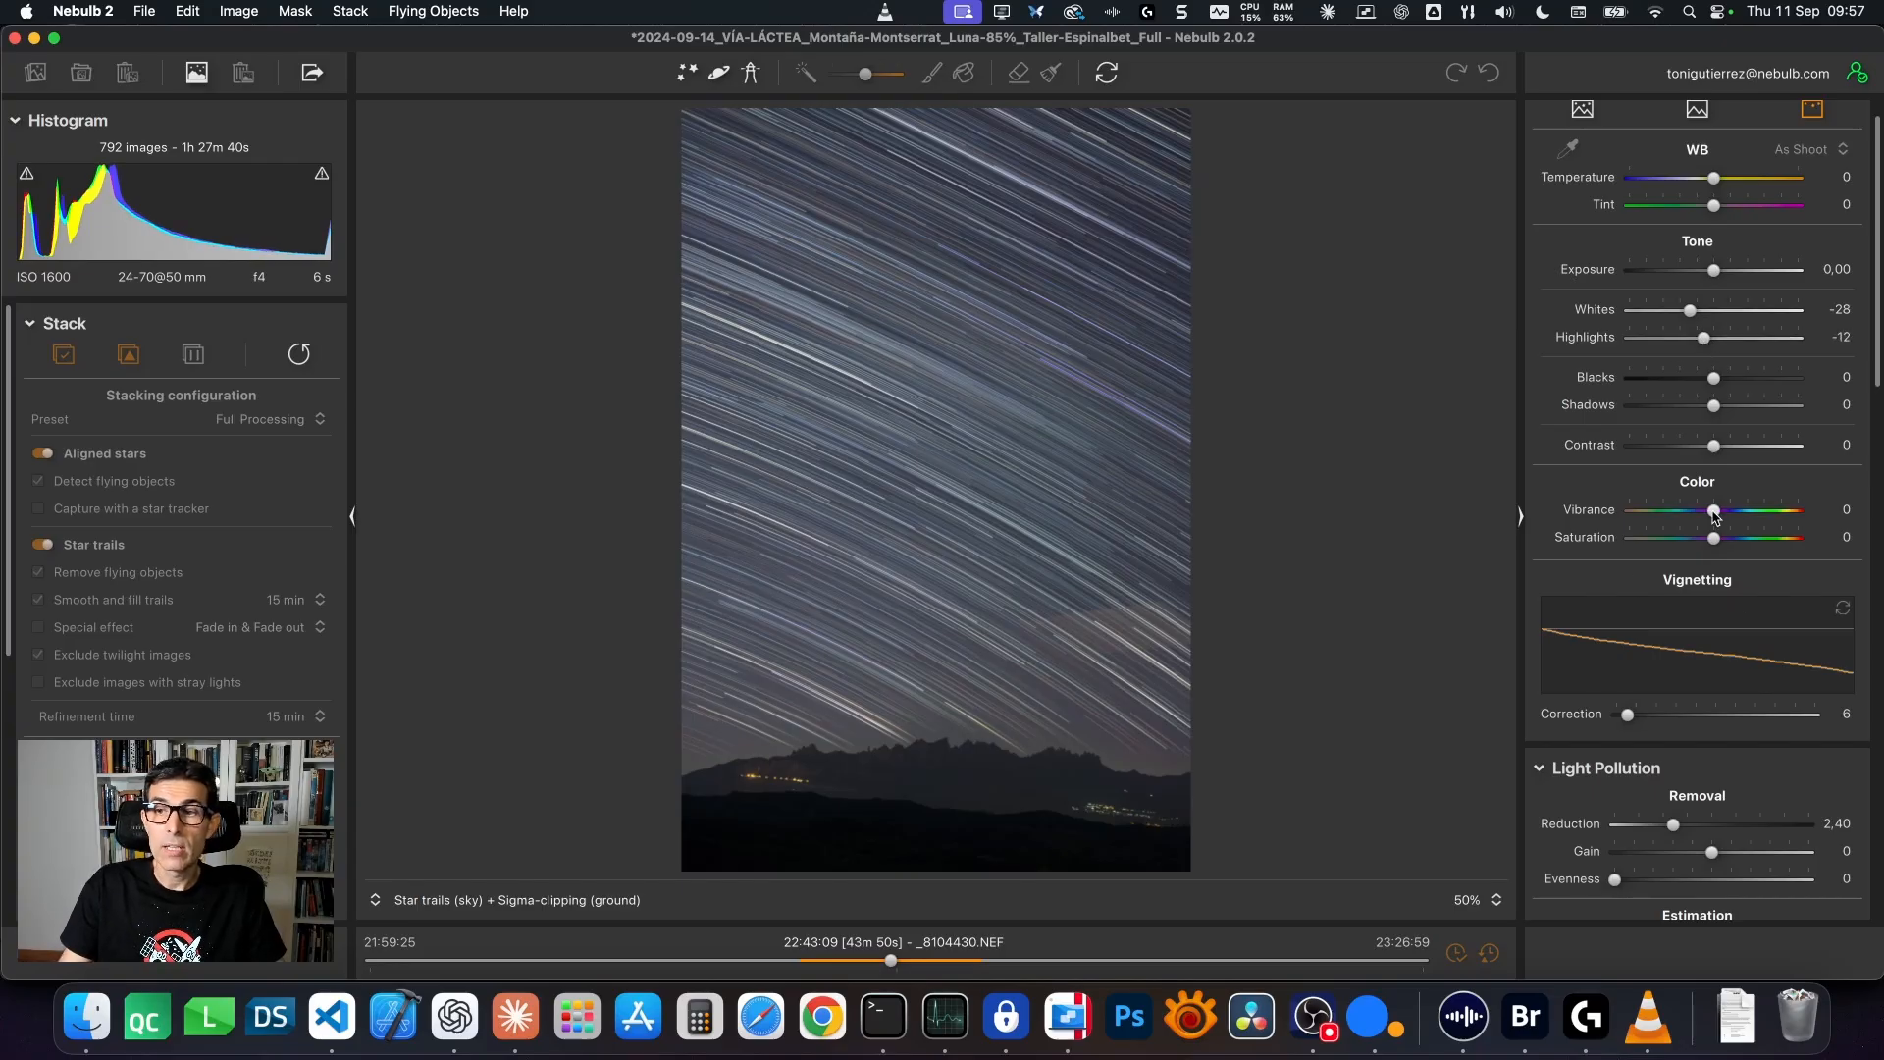
{"action": "mouse_move", "coordinate": [1715, 511]}
{"action": "left_mouse_down"}
{"action": "mouse_move", "coordinate": [1732, 512]}
{"action": "mouse_move", "coordinate": [1727, 539]}
{"action": "left_mouse_up"}
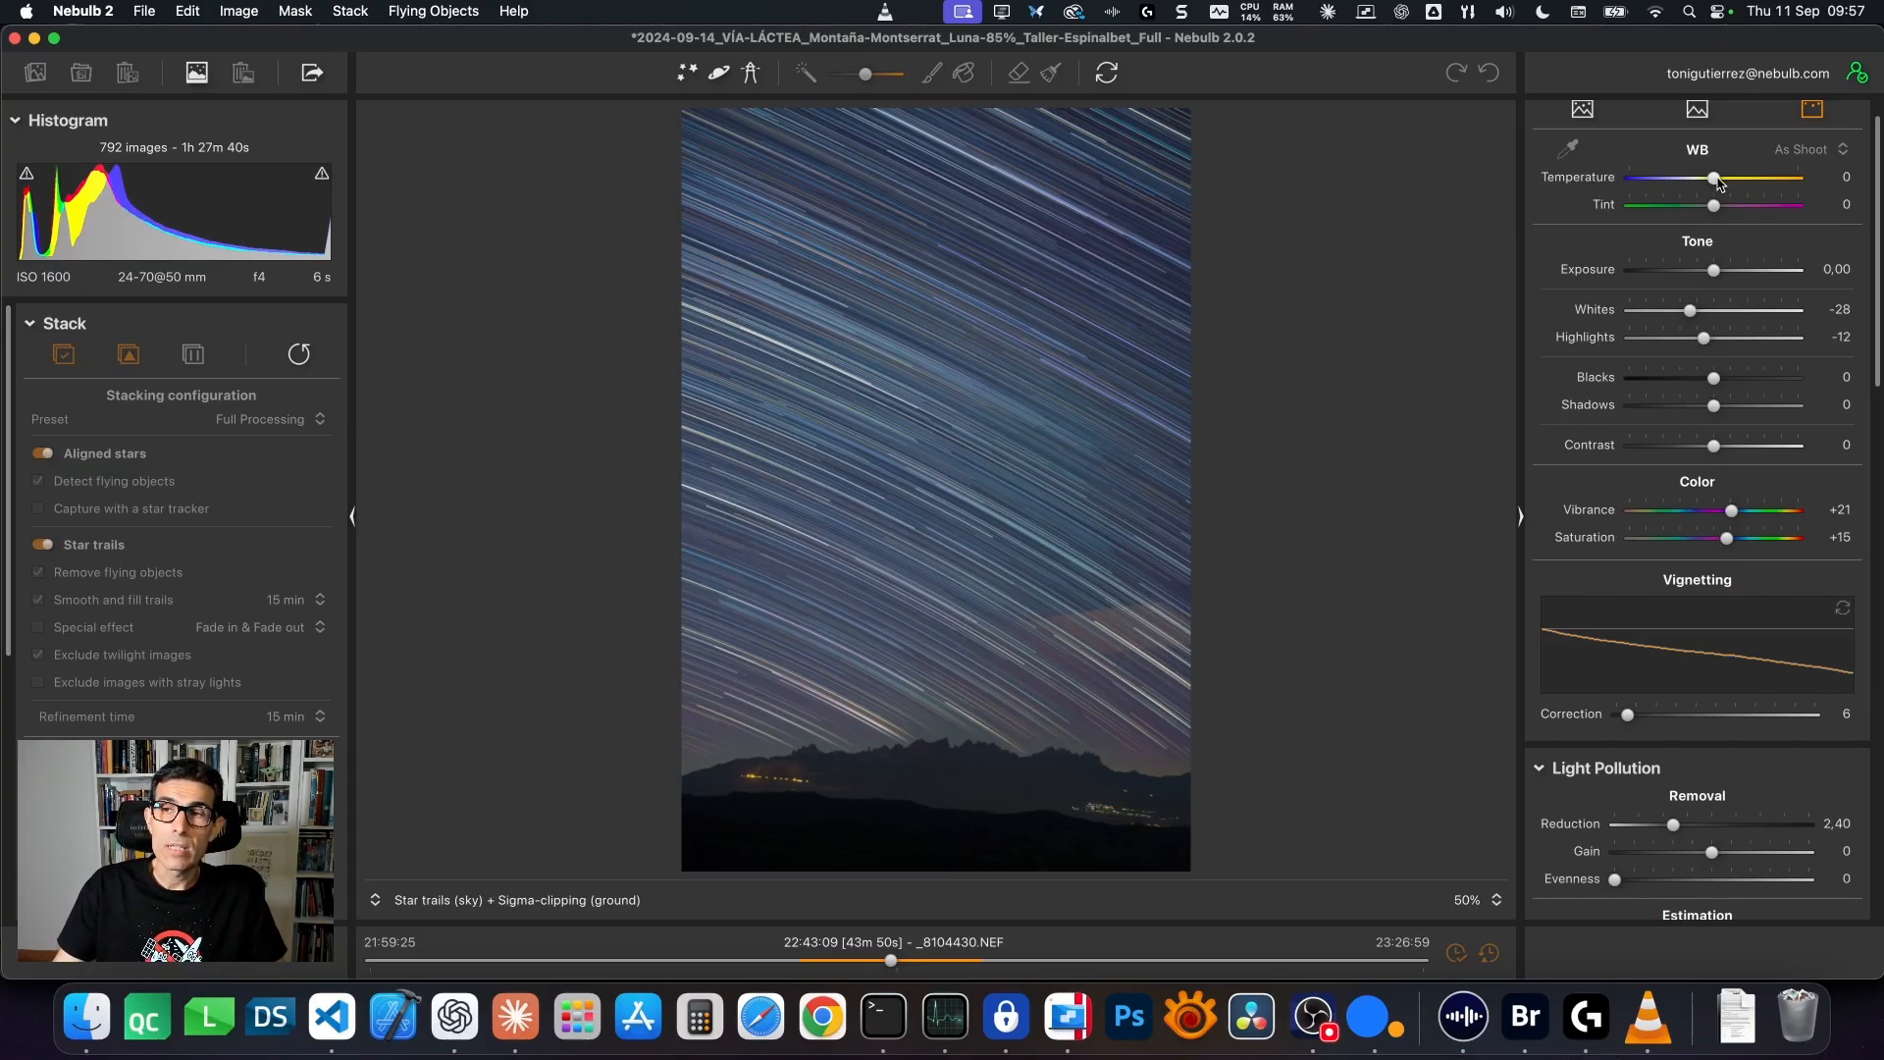
{"action": "left_click_drag", "start_coordinate": [1718, 183], "coordinate": [1732, 188]}
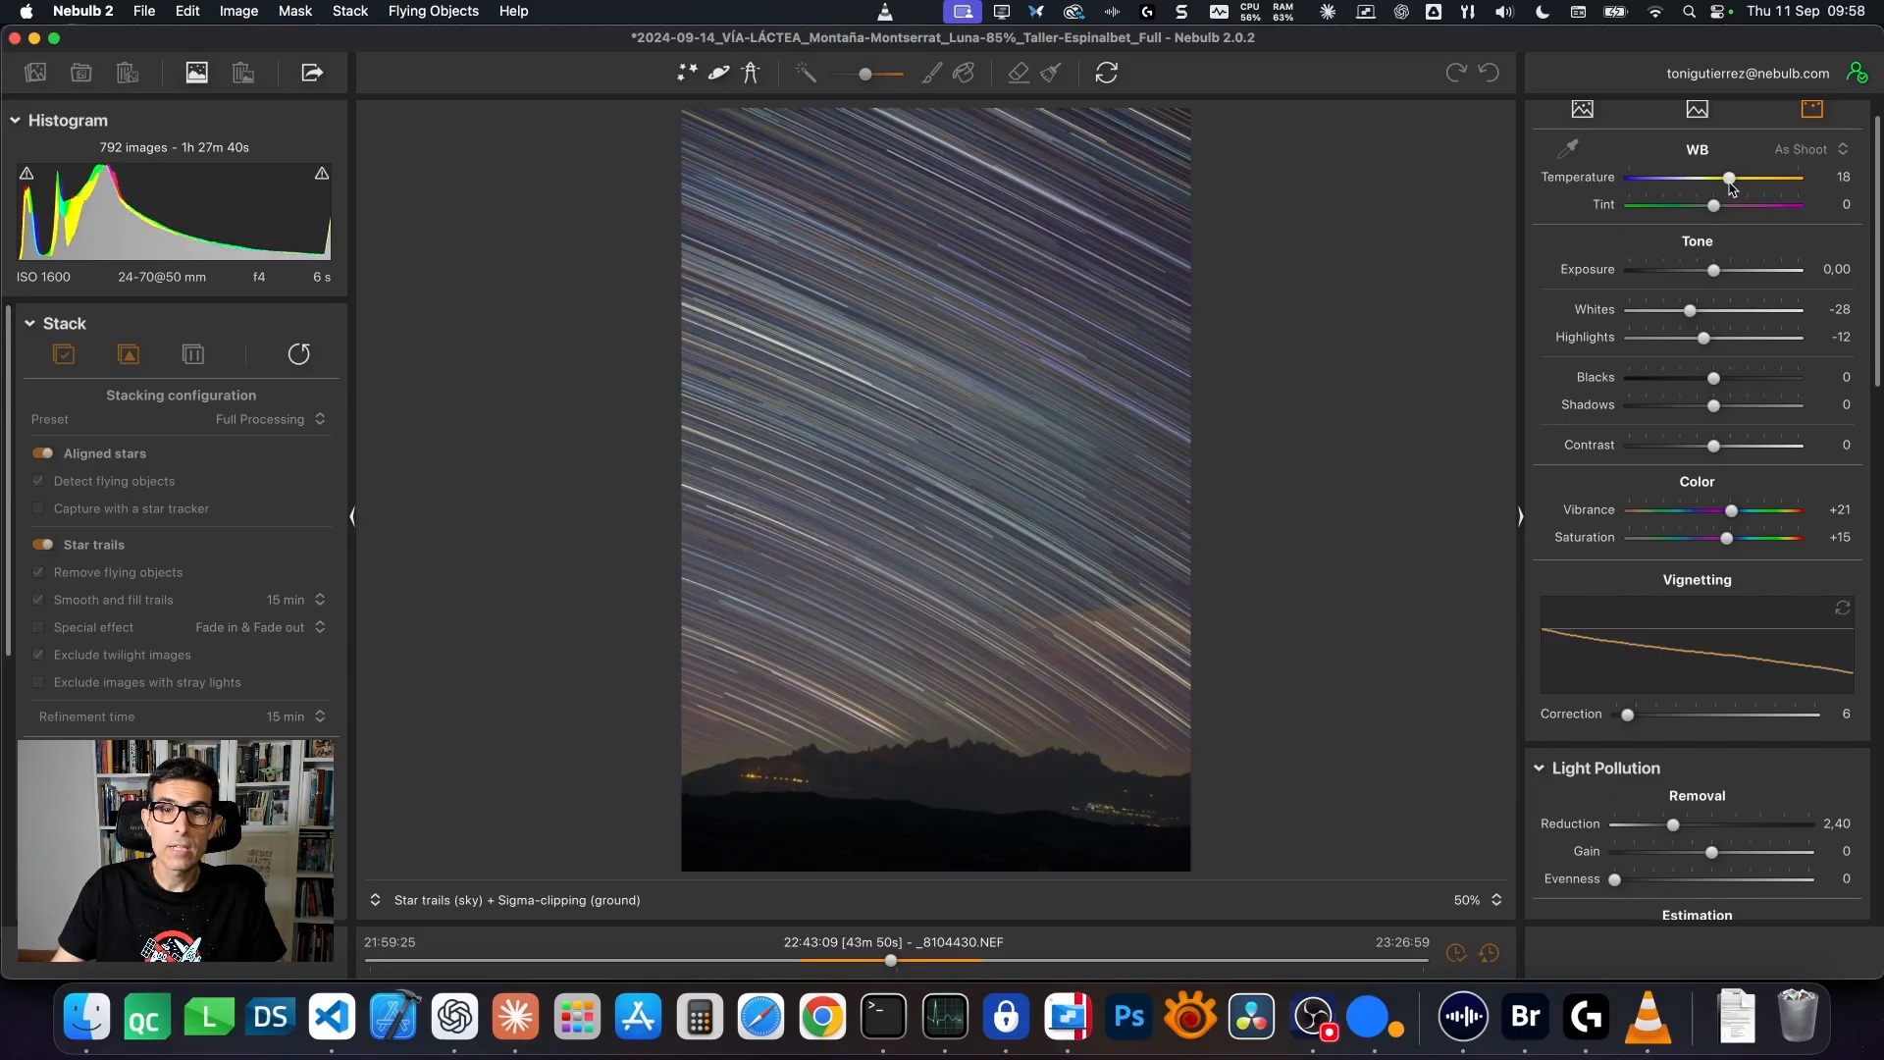
Brighten only the ground by setting its exposure to +1.80 and its shadows to +63.
{"action": "left_click", "coordinate": [1695, 110]}
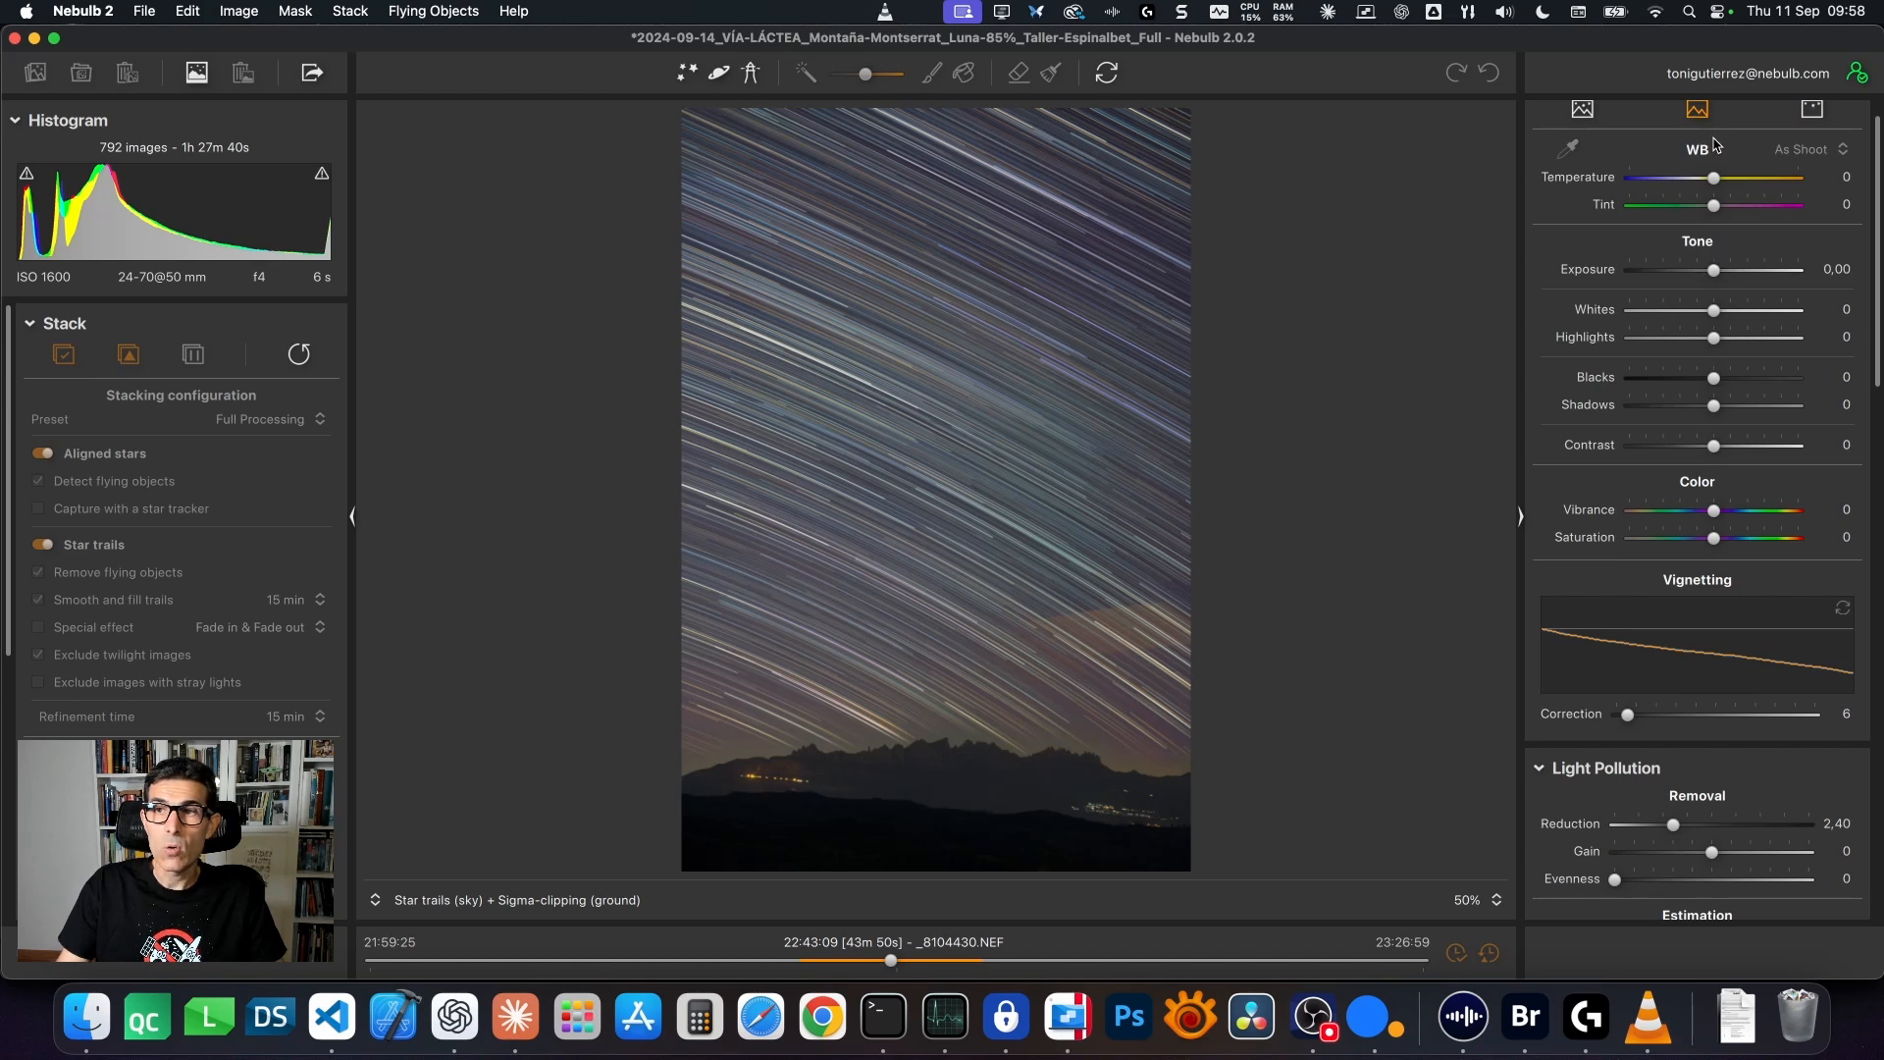
{"action": "scroll", "coordinate": [1715, 145], "scroll_direction": "up", "scroll_amount": 2}
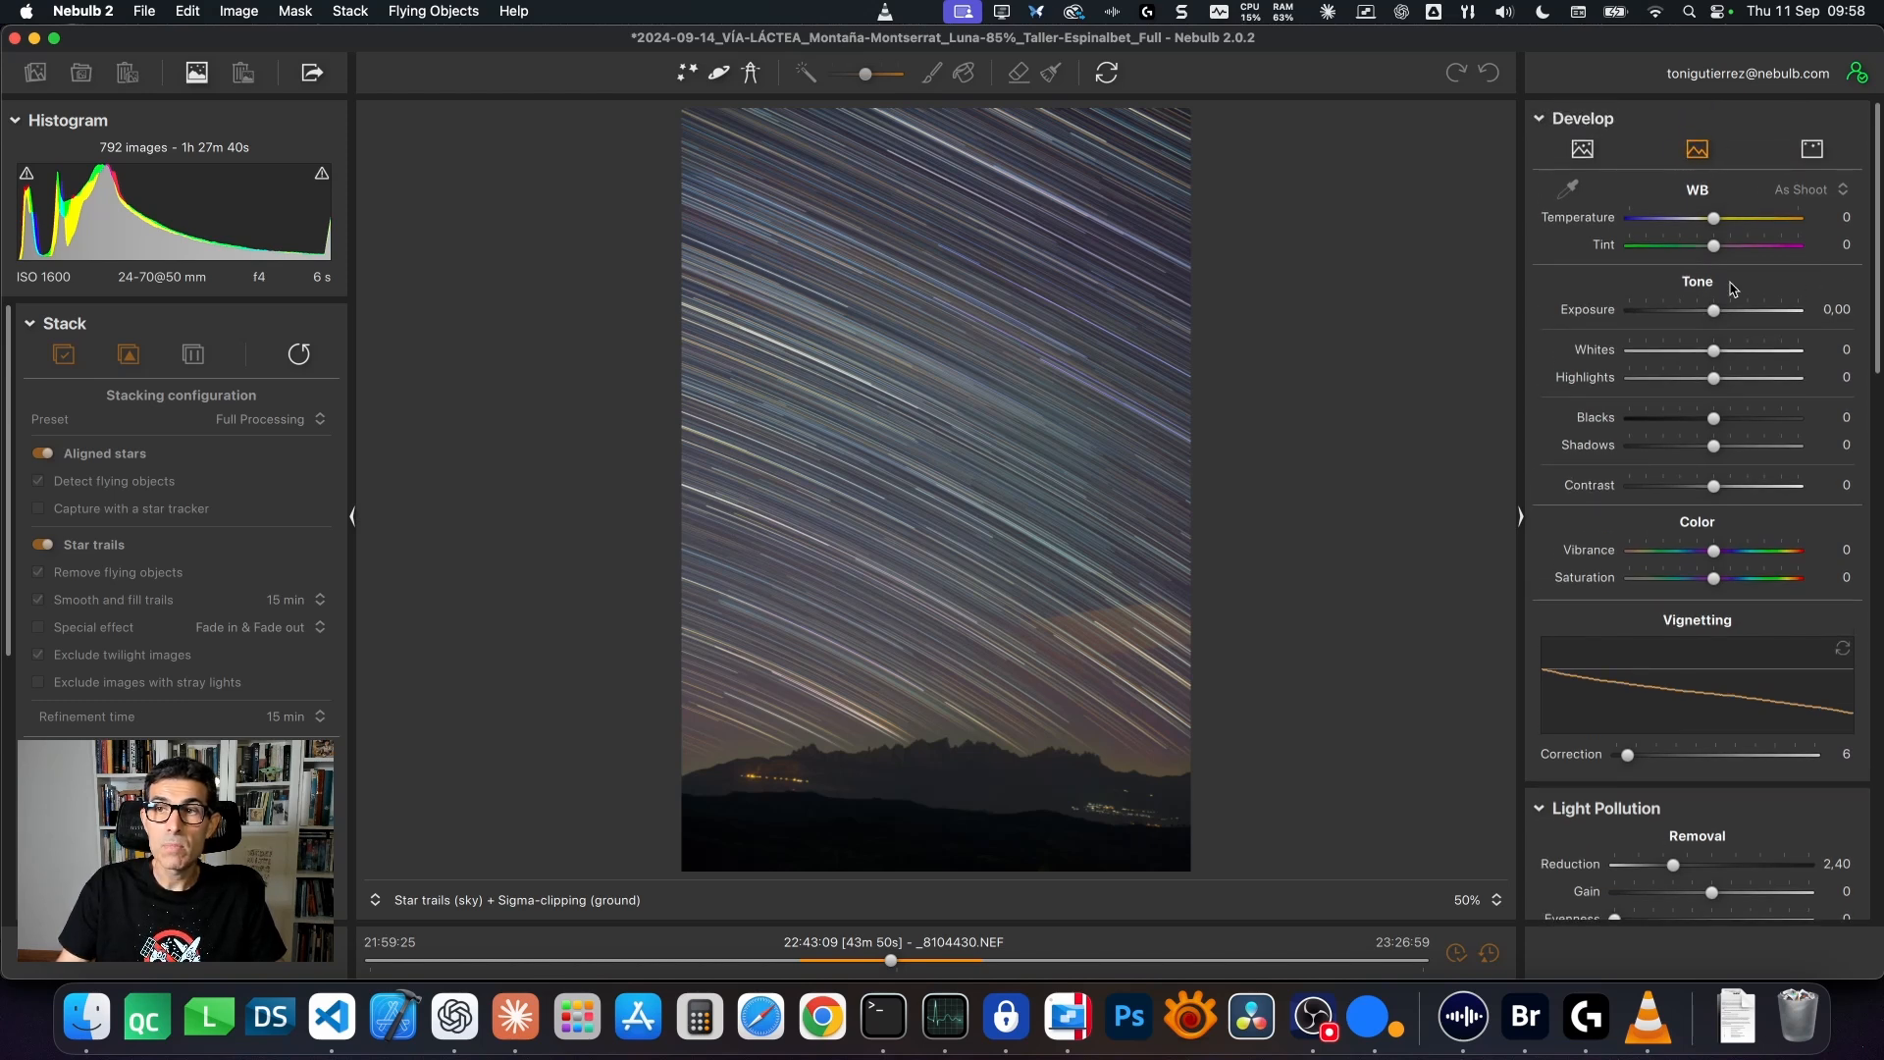
{"action": "left_click_drag", "start_coordinate": [1725, 314], "coordinate": [1746, 318]}
{"action": "left_click_drag", "start_coordinate": [1713, 446], "coordinate": [1767, 449]}
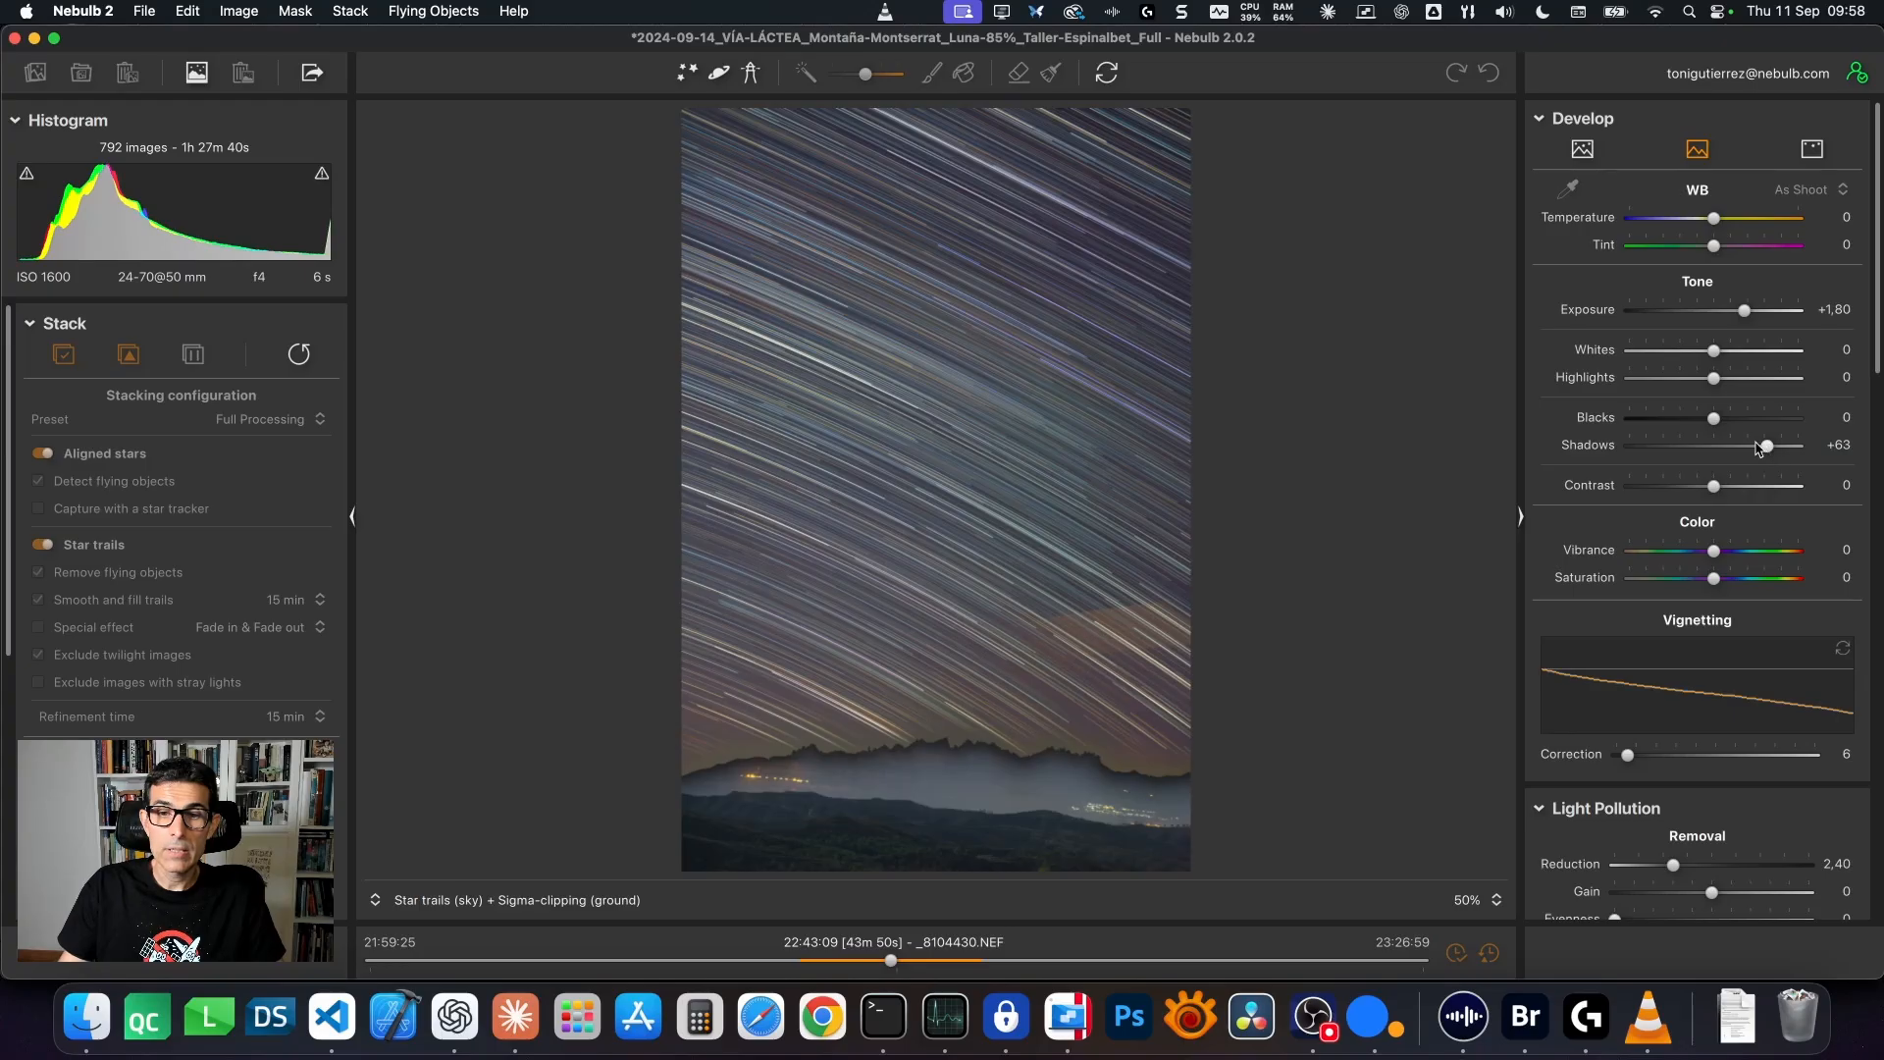
Check the haze along the mountain ridge and set the ground transition's blend radius to 81 and hardness to 17.
{"action": "left_click", "coordinate": [895, 752]}
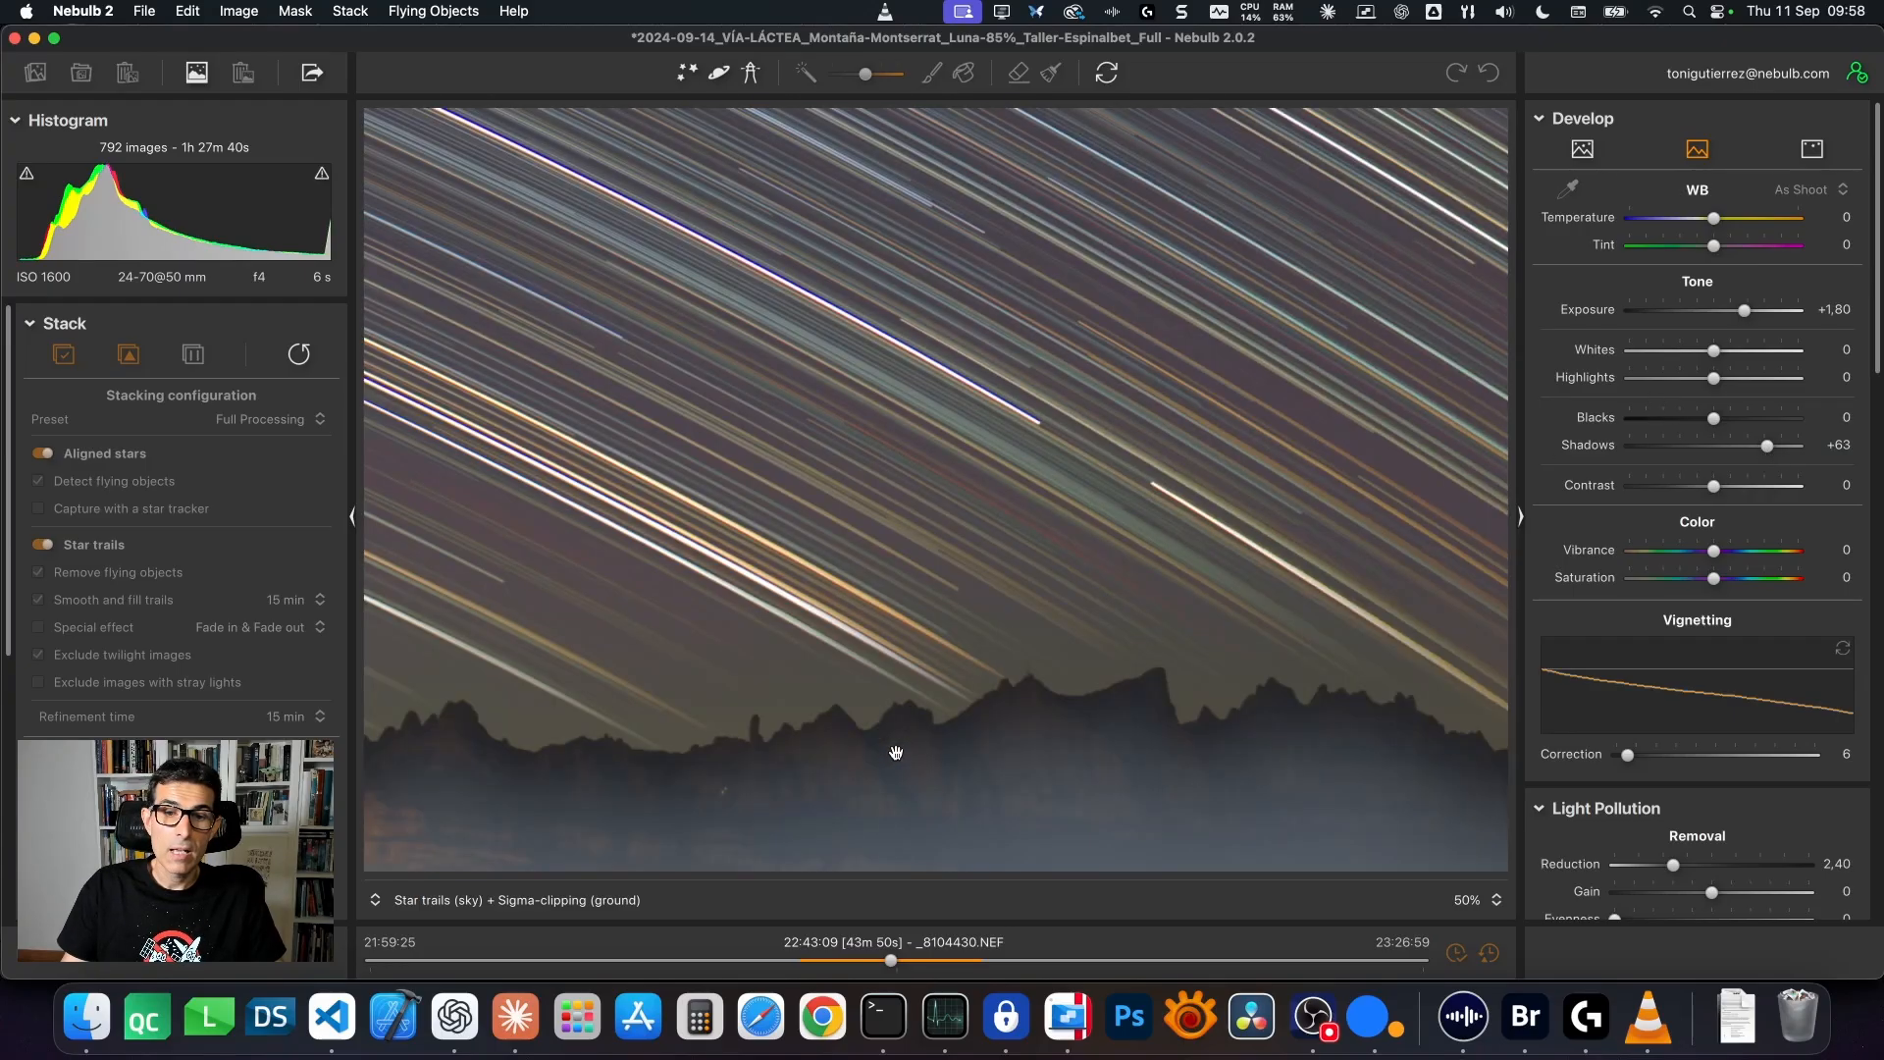
{"action": "left_click", "coordinate": [965, 766]}
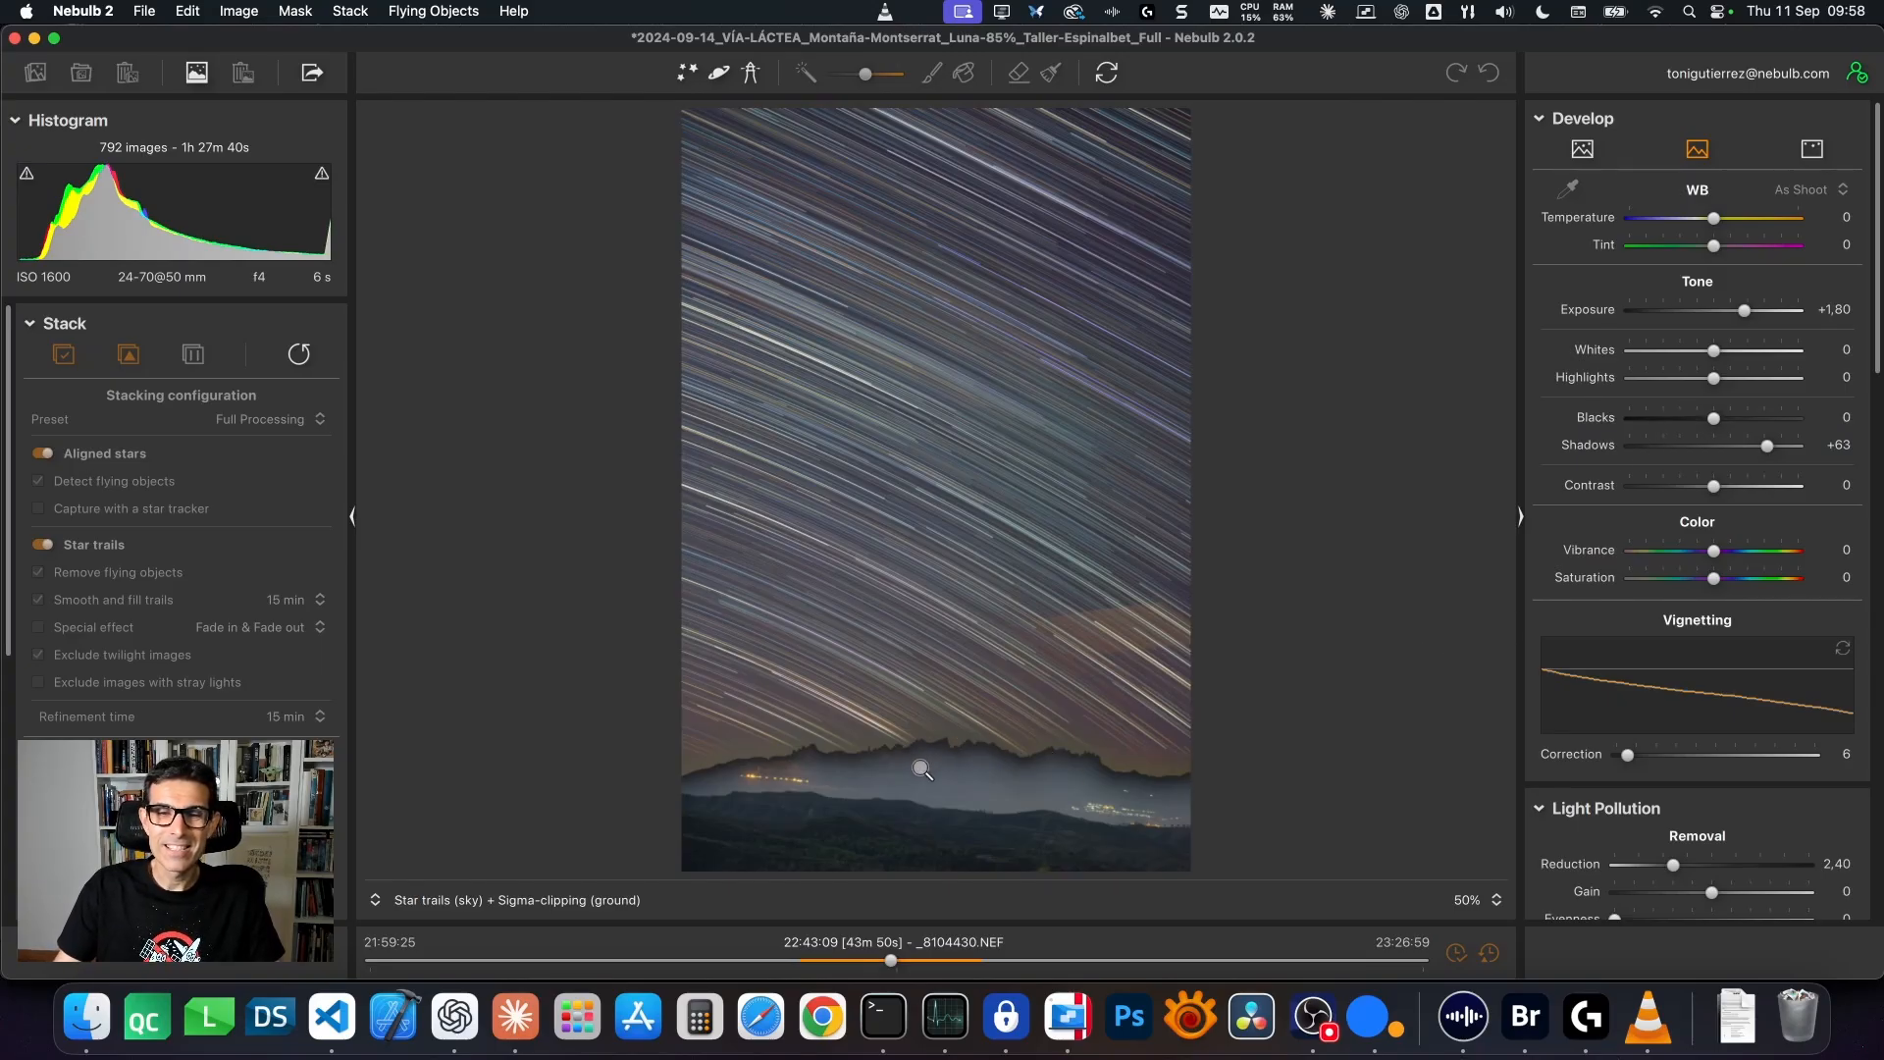
{"action": "scroll", "coordinate": [1574, 612], "scroll_direction": "down", "scroll_amount": 20}
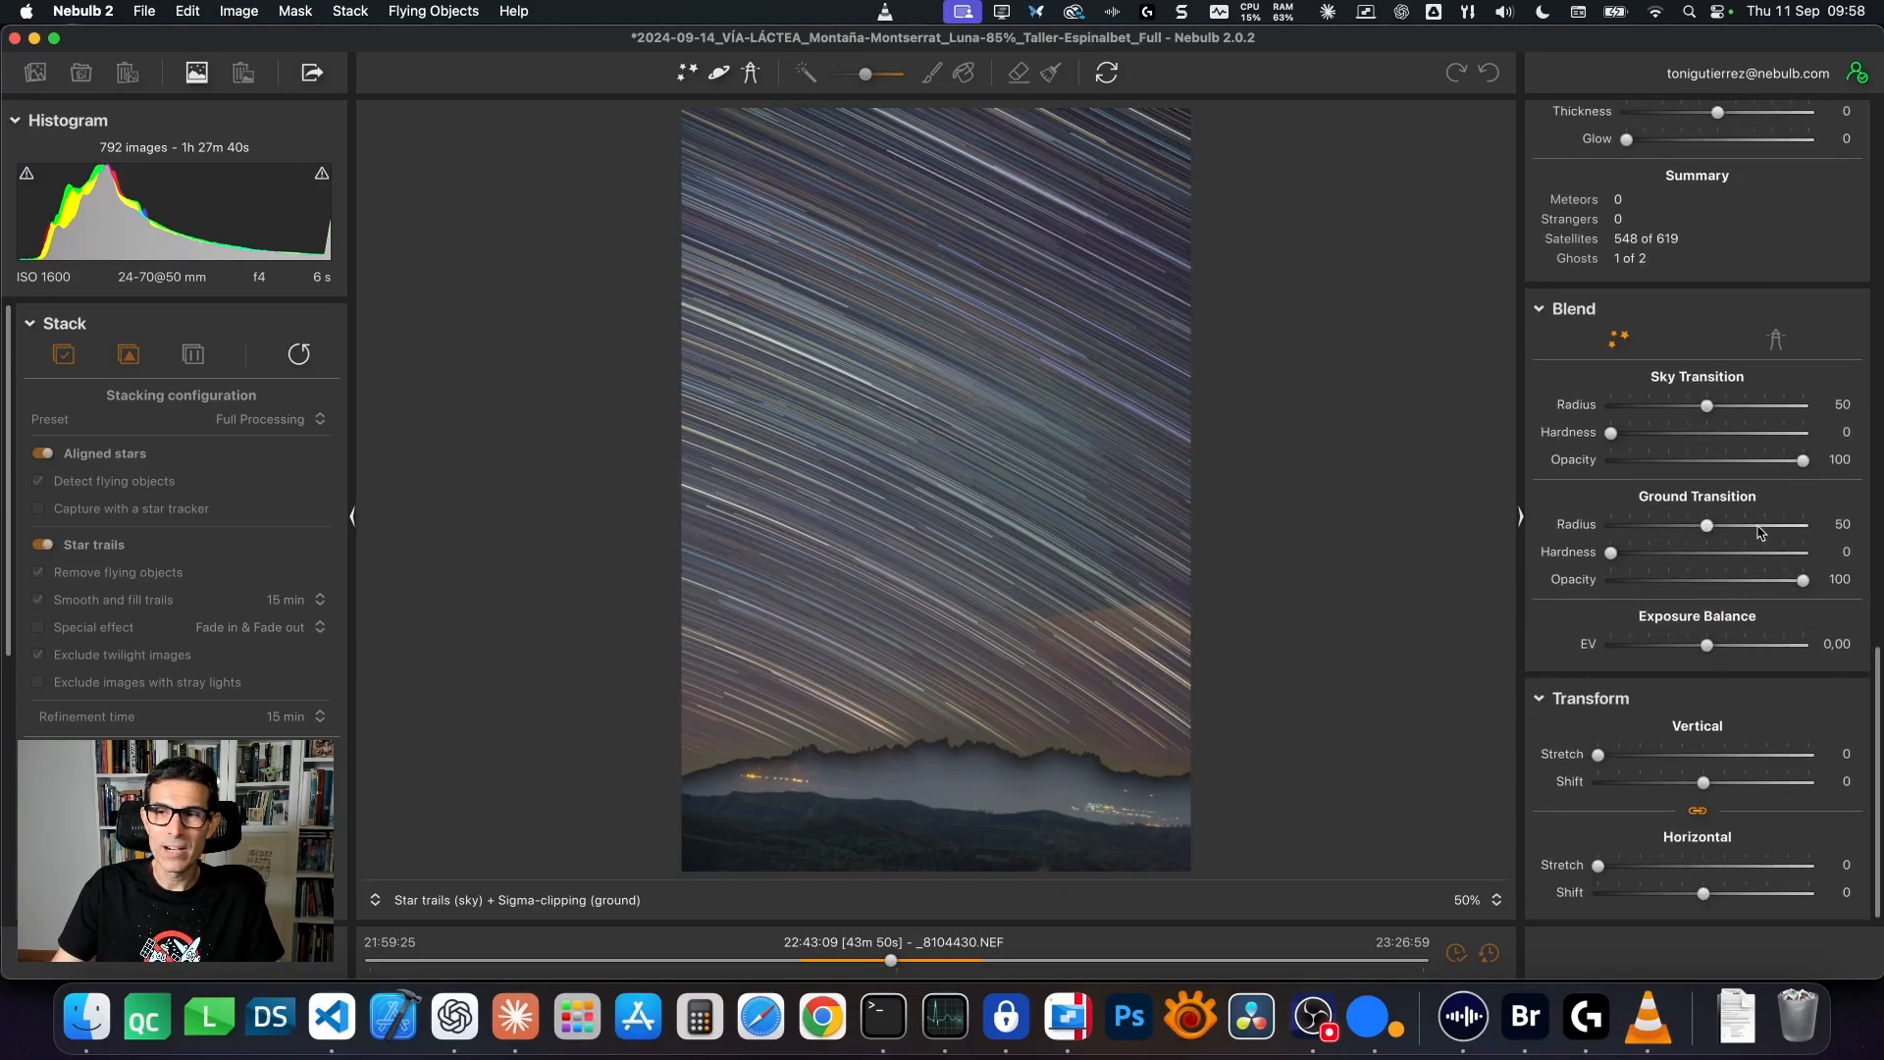
{"action": "left_click_drag", "start_coordinate": [1710, 528], "coordinate": [1769, 531]}
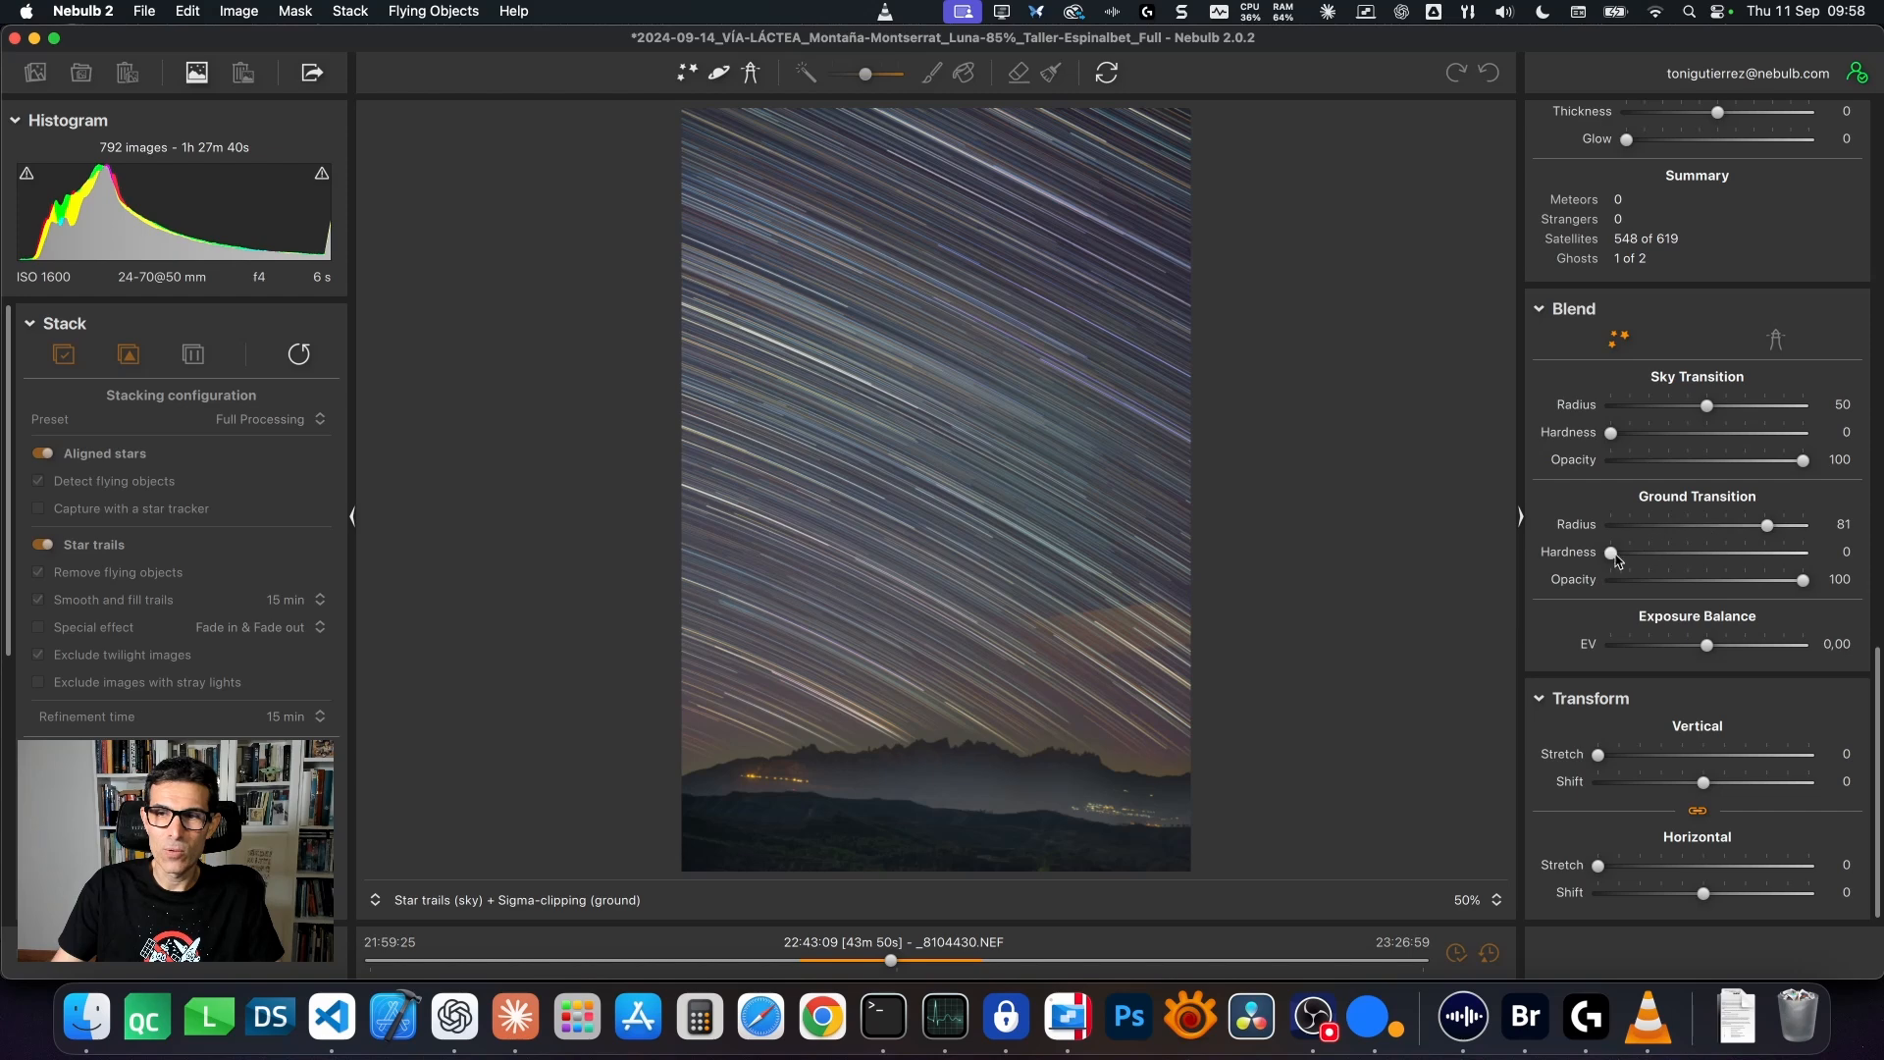
{"action": "left_click_drag", "start_coordinate": [1611, 552], "coordinate": [1647, 559]}
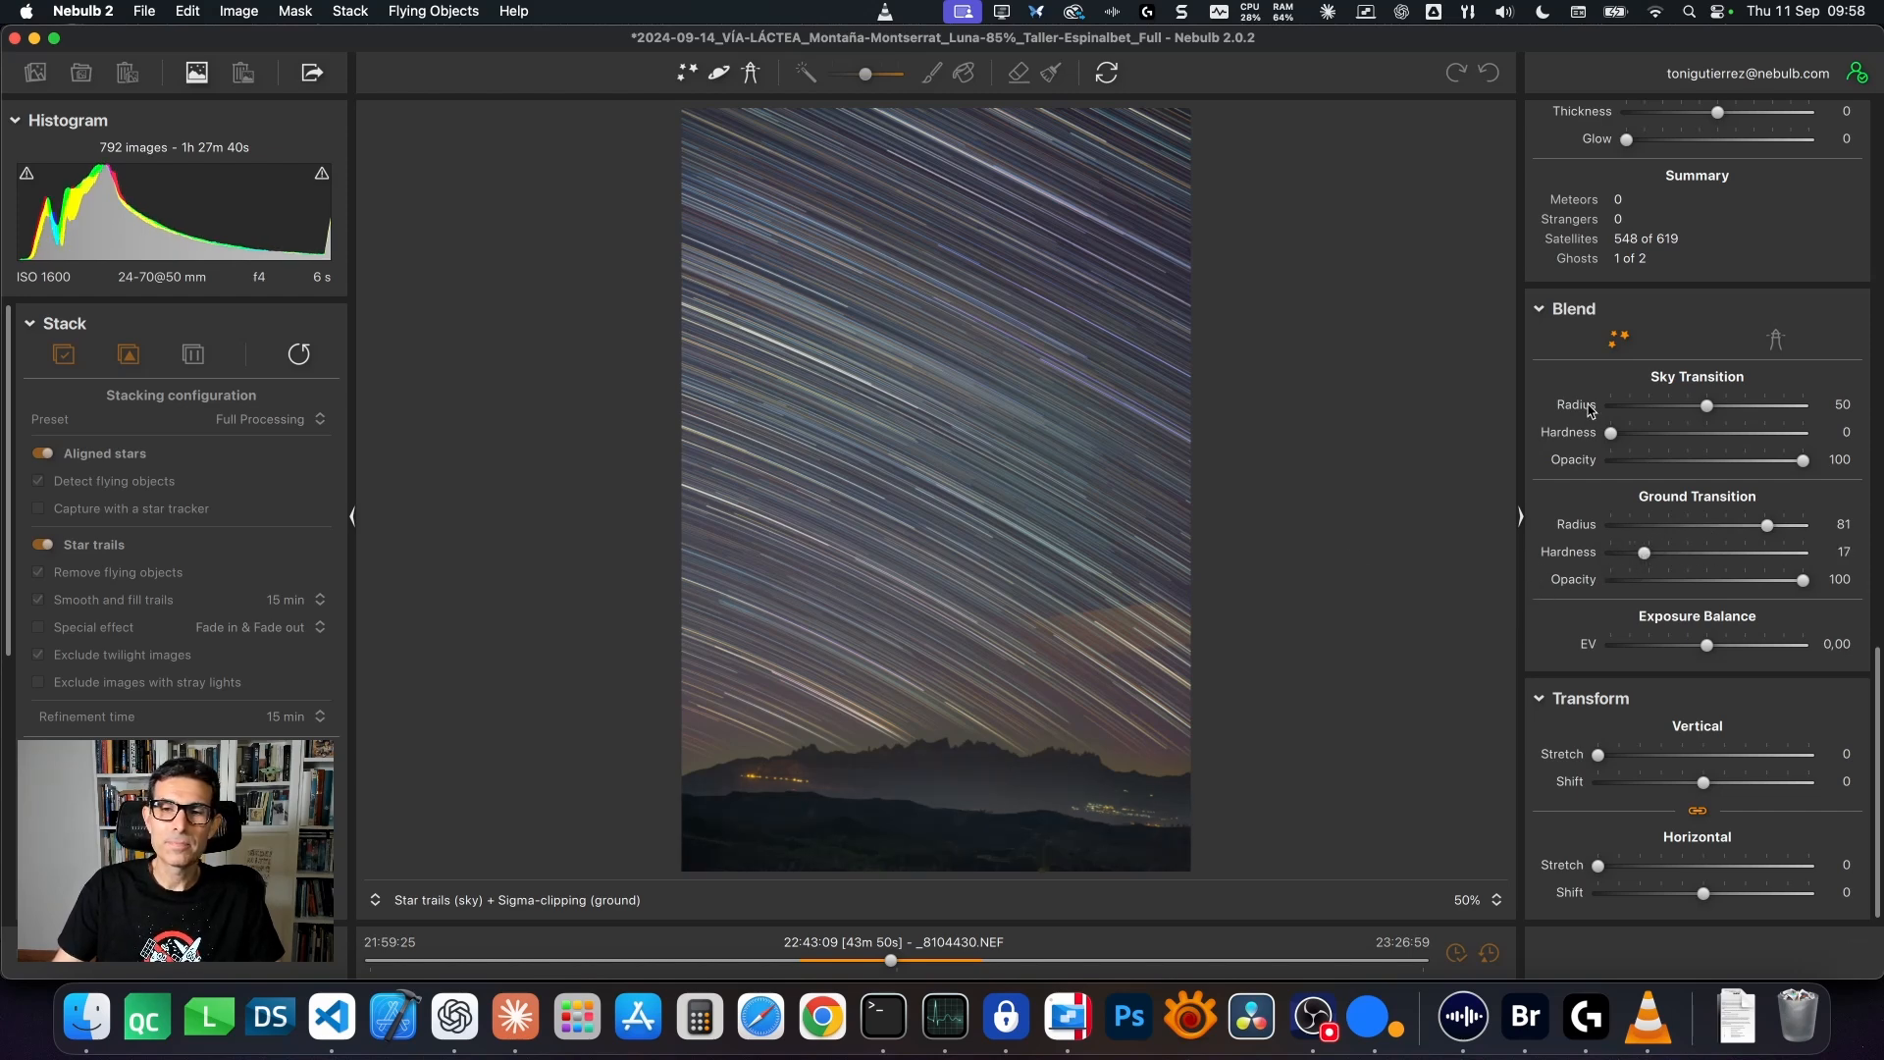
Compare the orange patch in the lower-right sky with the Original and aligned-stars images, returning to Star trails (sky) + Sigma-clipping (ground).
{"action": "scroll", "coordinate": [1593, 410], "scroll_direction": "up", "scroll_amount": 10}
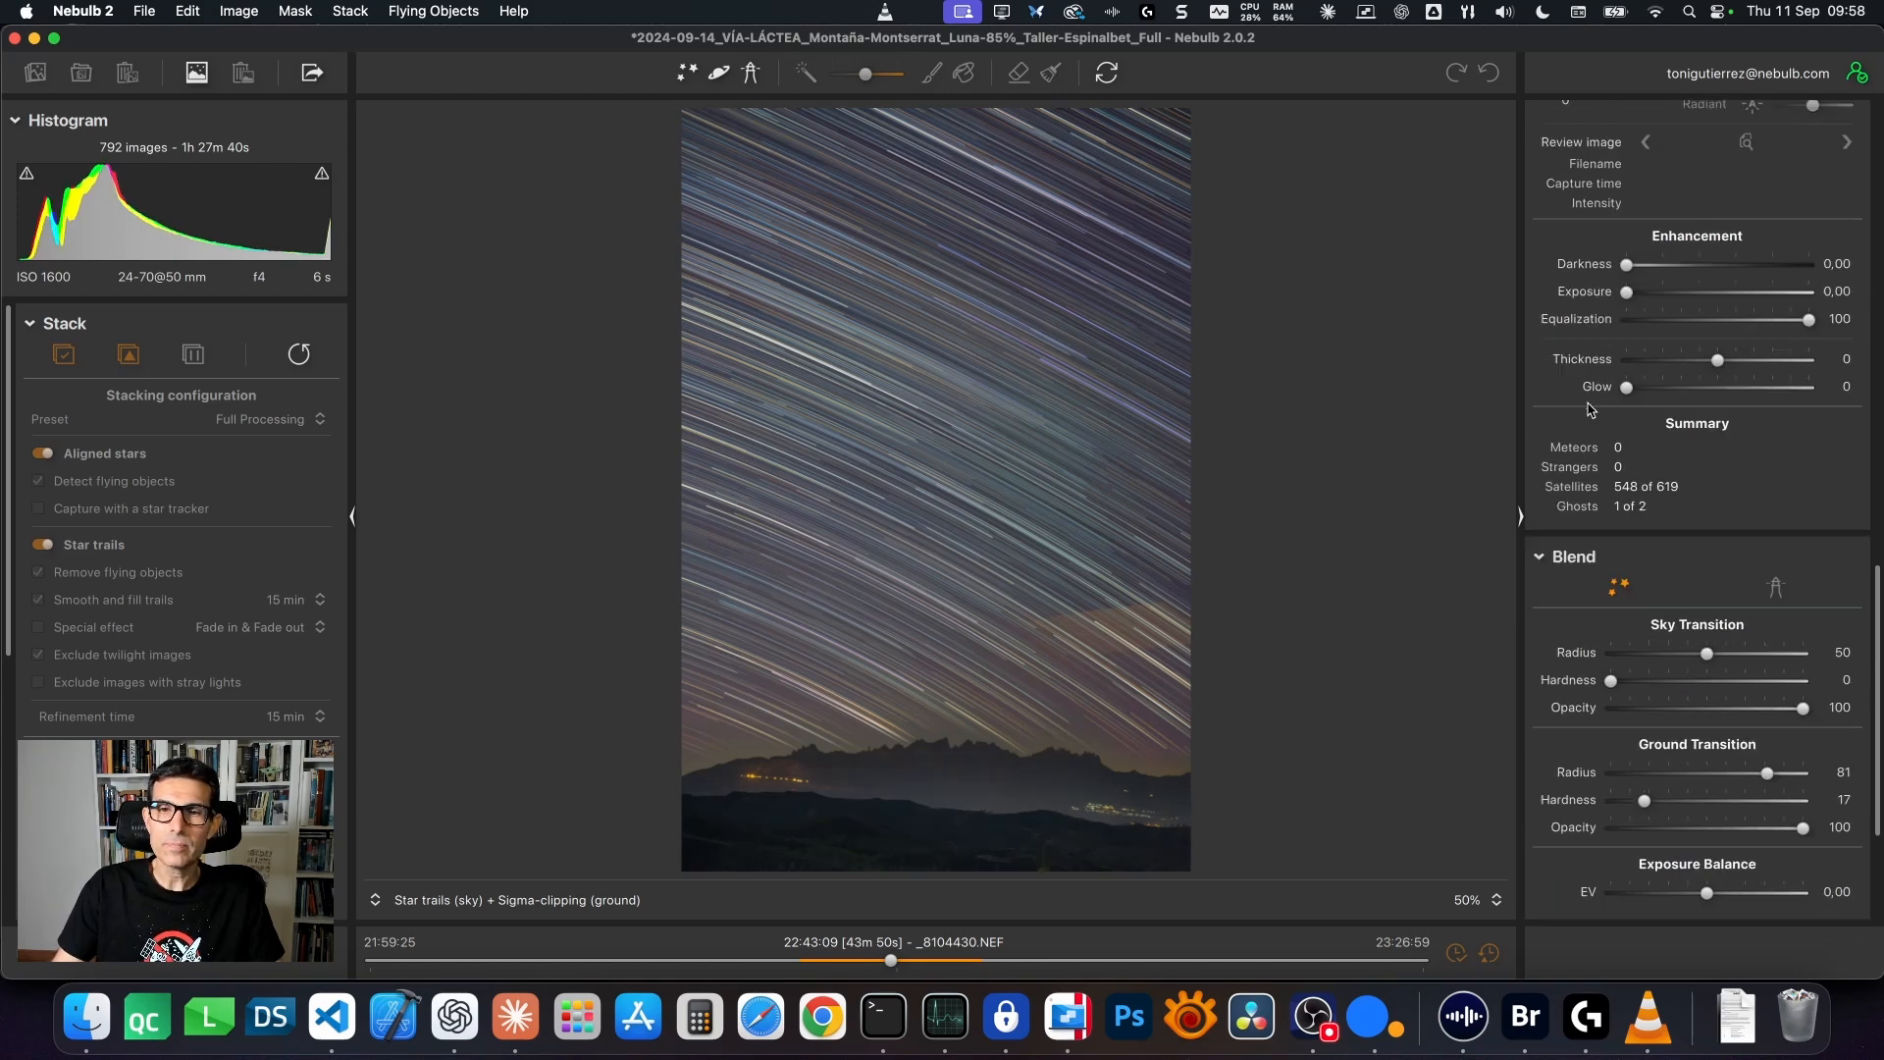
{"action": "left_click", "coordinate": [1069, 650]}
{"action": "left_click_drag", "start_coordinate": [1322, 601], "coordinate": [962, 669]}
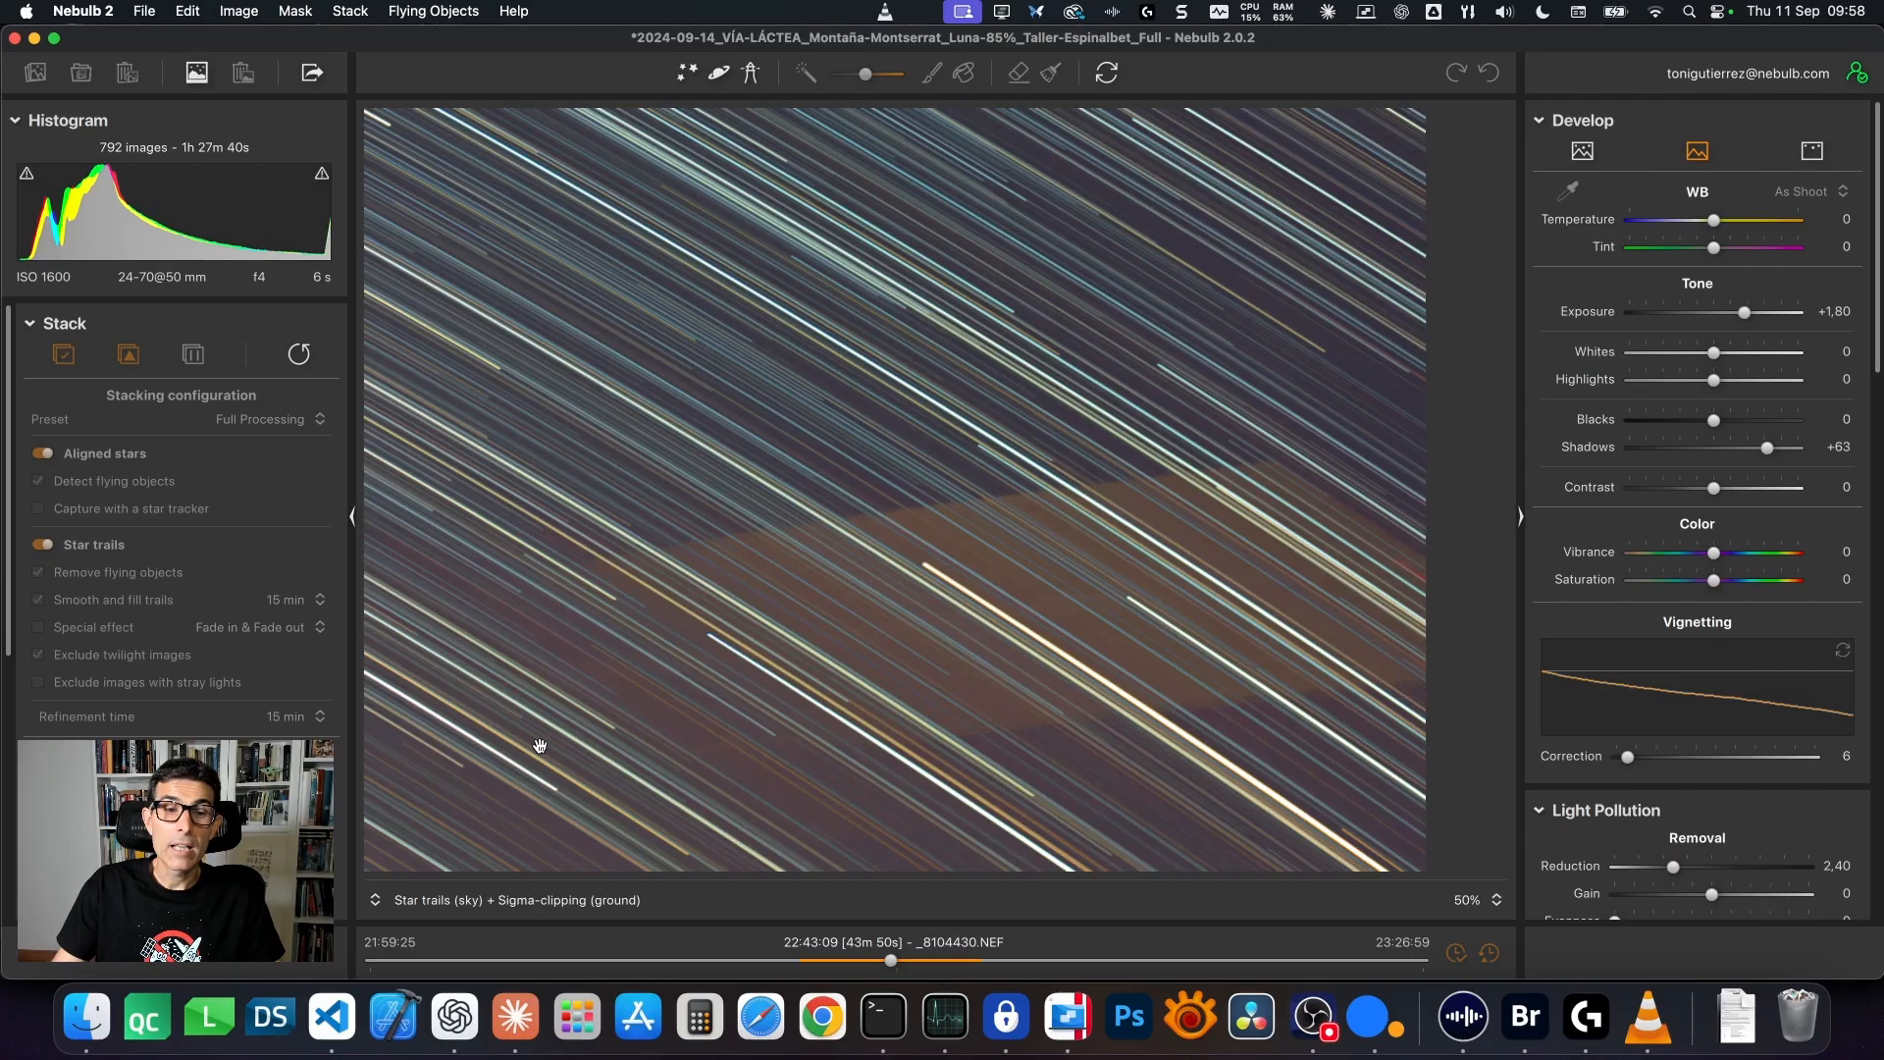
{"action": "left_click", "coordinate": [454, 901]}
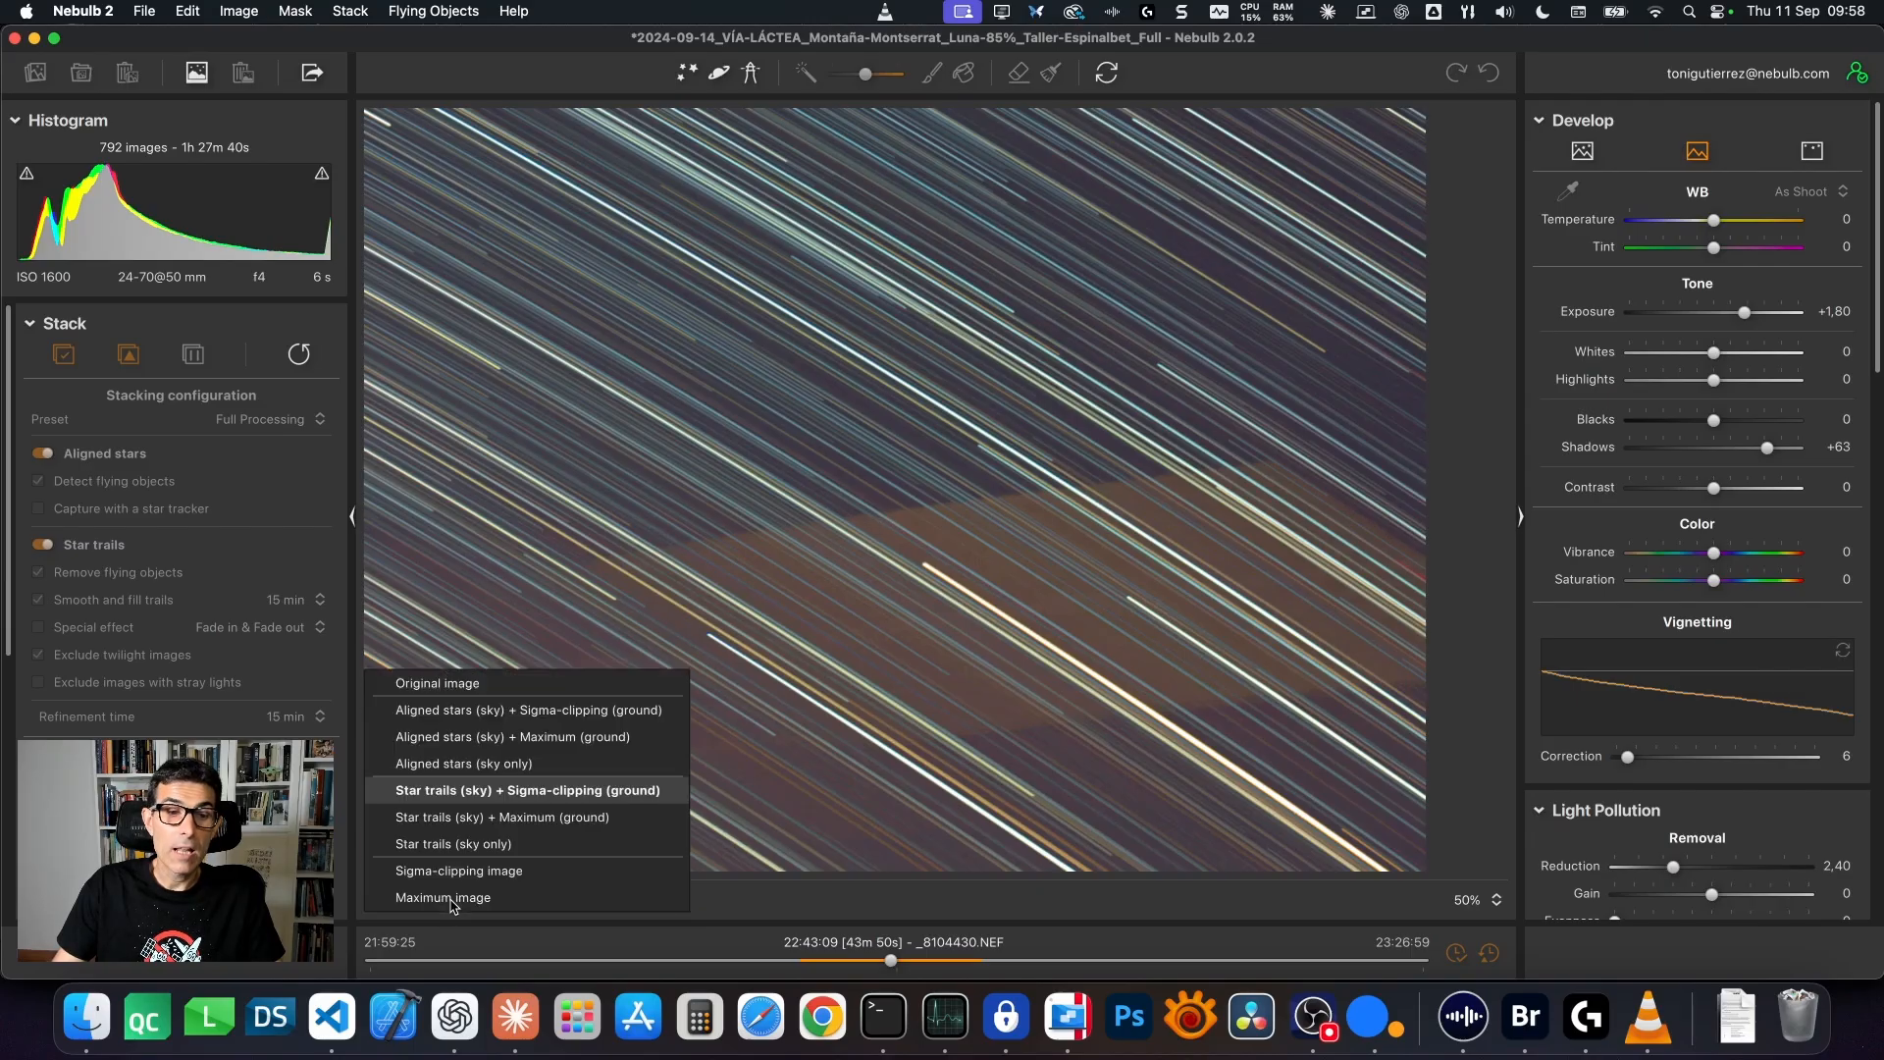
{"action": "left_click", "coordinate": [465, 684]}
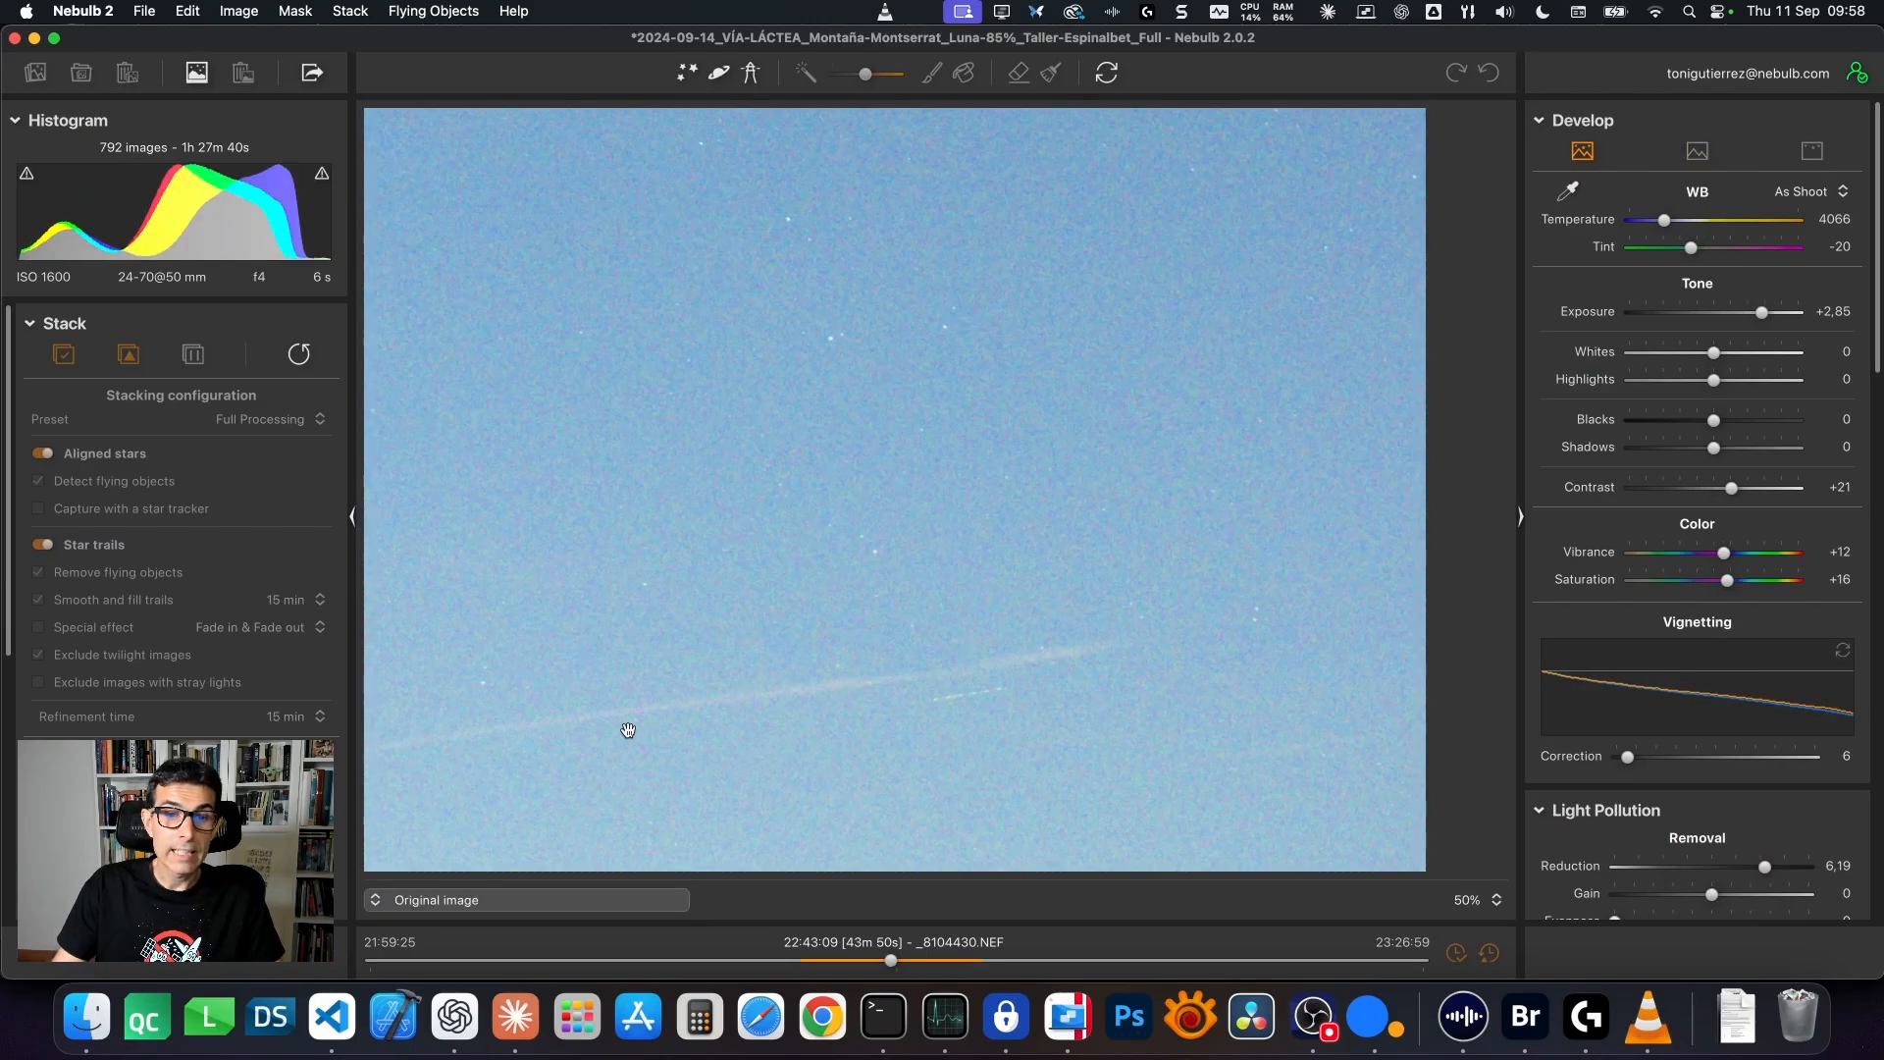
{"action": "left_click", "coordinate": [422, 901]}
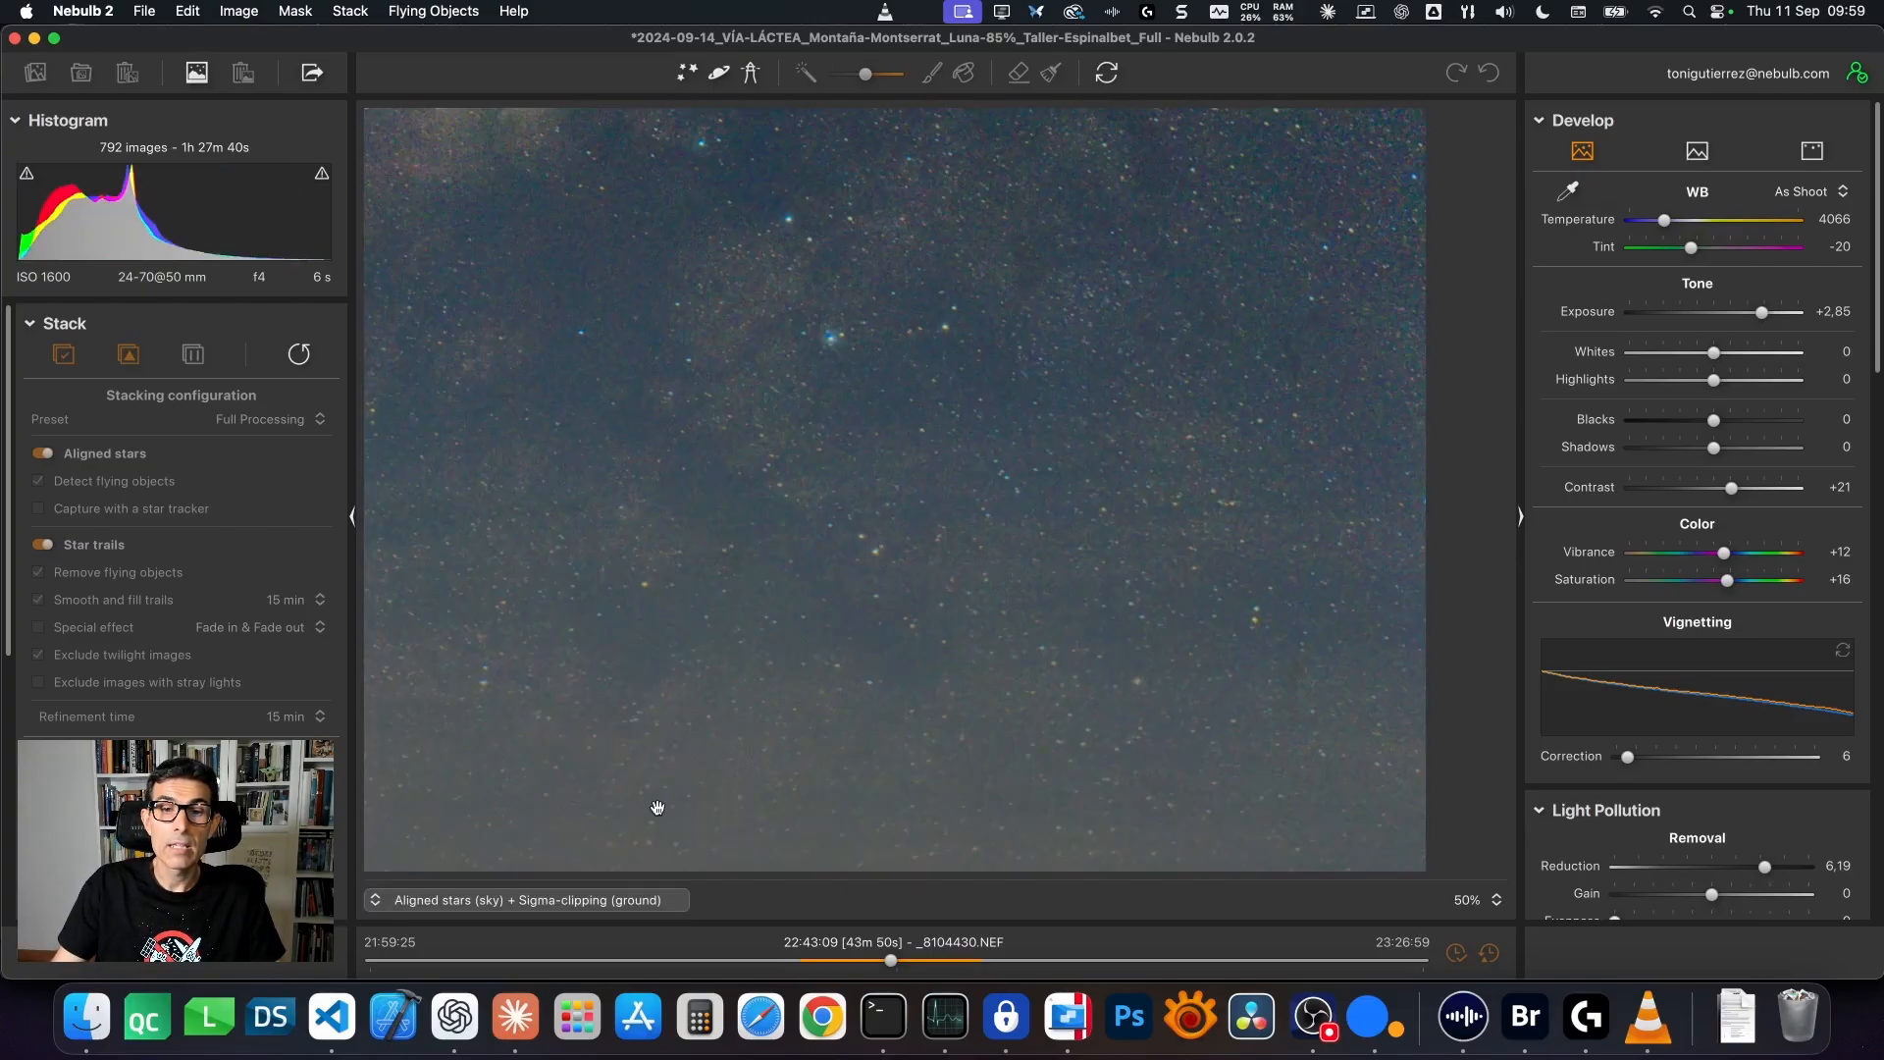
{"action": "left_click", "coordinate": [440, 900]}
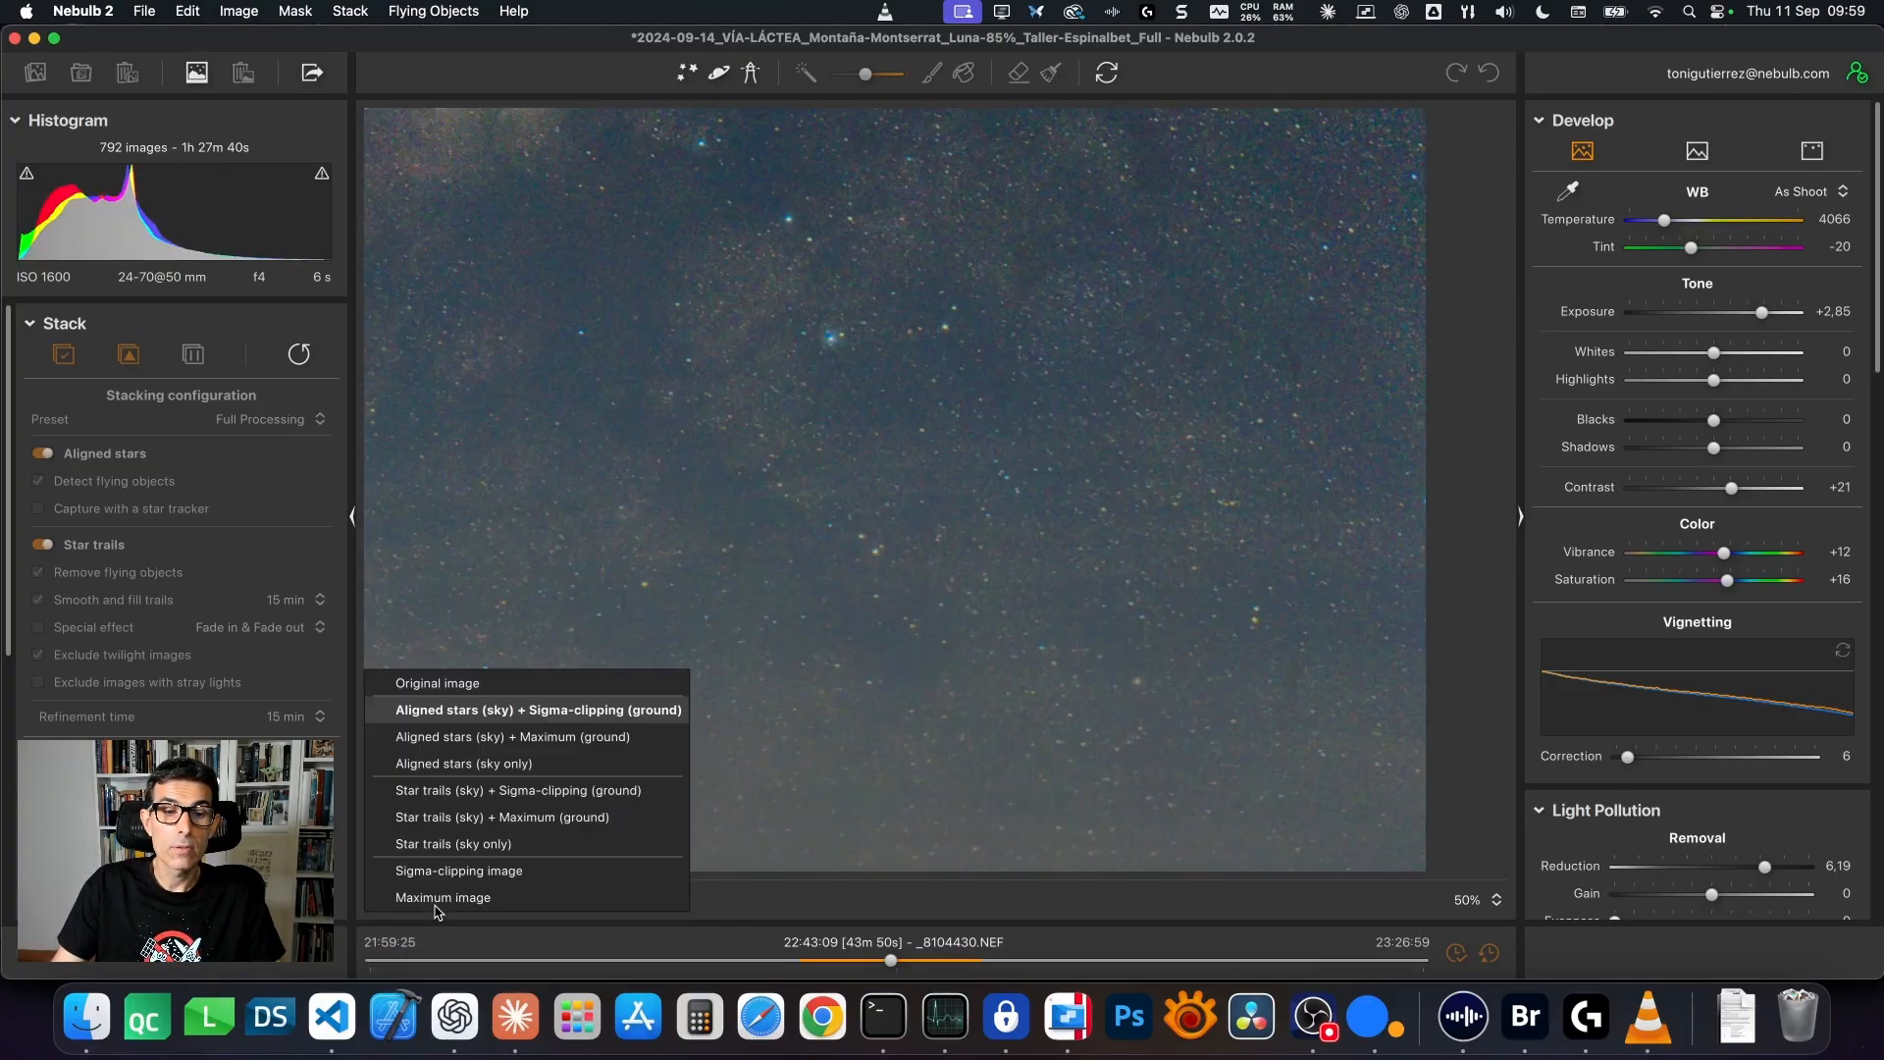
{"action": "left_click", "coordinate": [557, 799]}
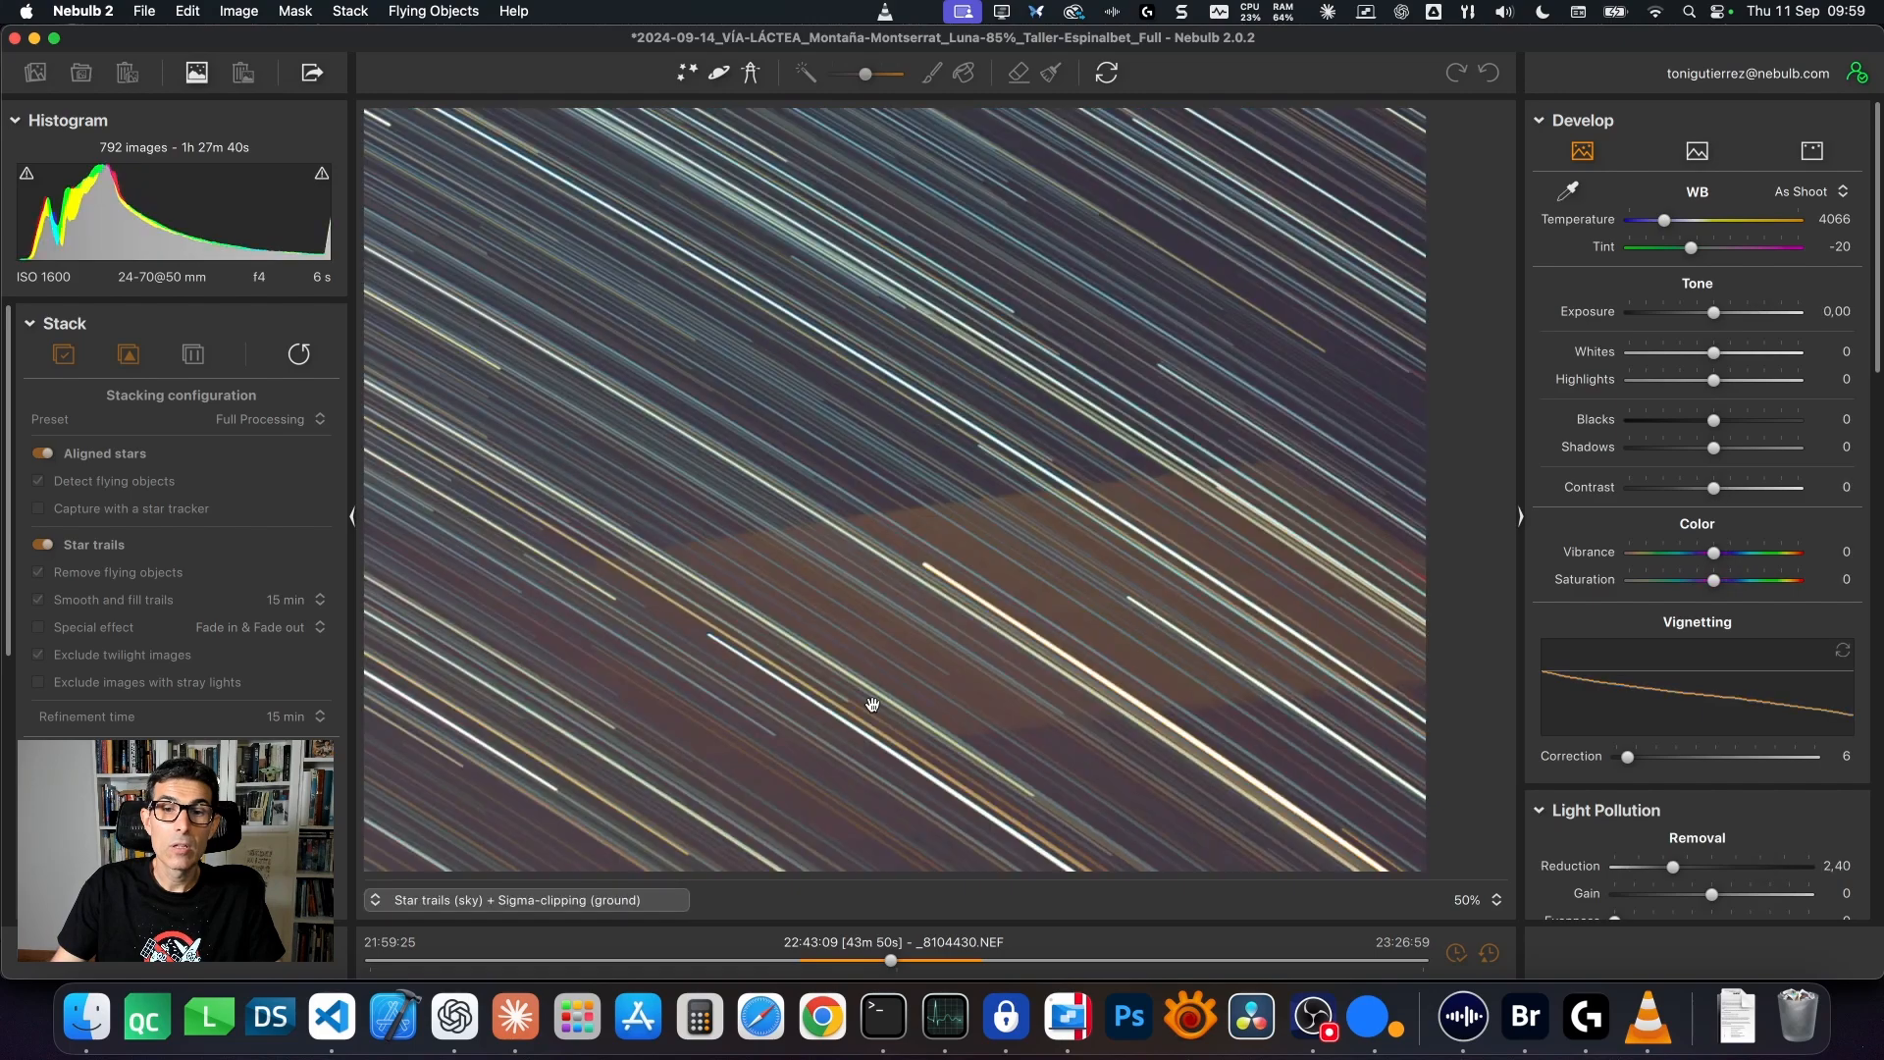
Reset the light pollution reduction and set it to 1.44.
{"action": "scroll", "coordinate": [1708, 530], "scroll_direction": "down", "scroll_amount": 5}
{"action": "double_click", "coordinate": [1673, 645]}
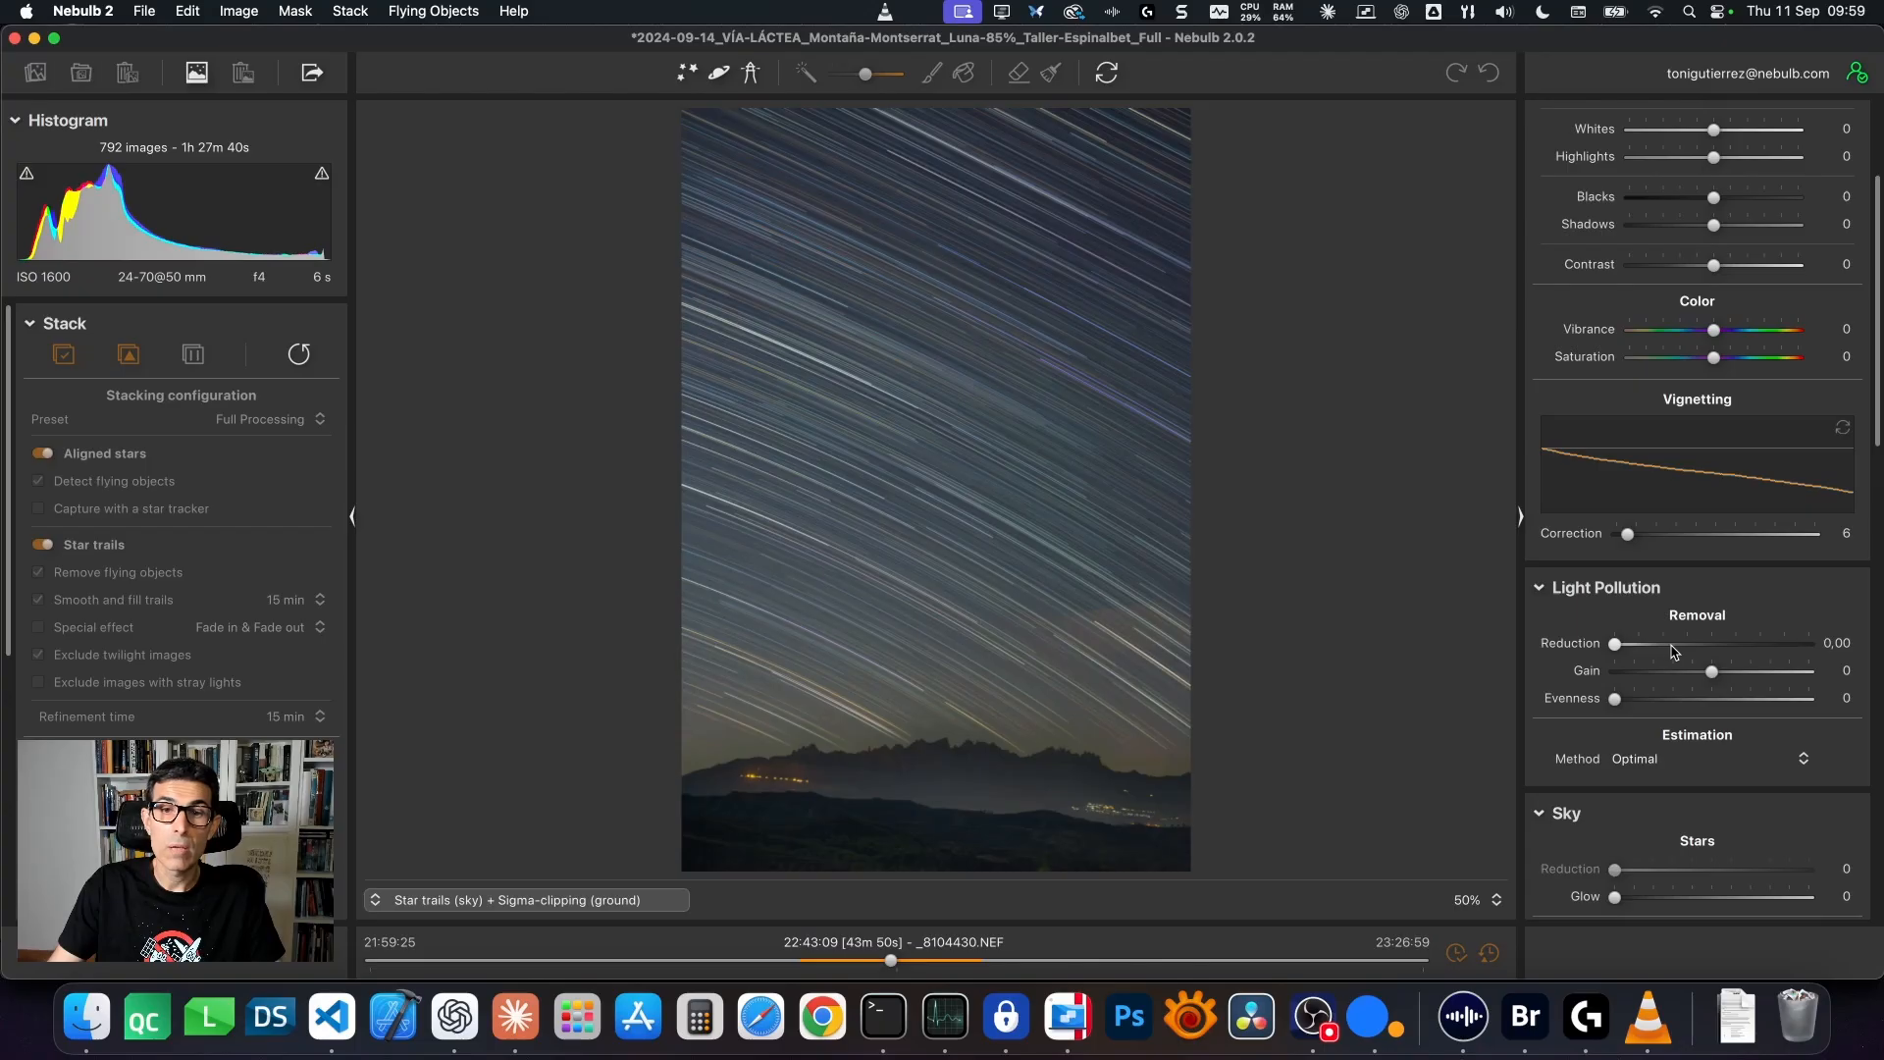
{"action": "left_click_drag", "start_coordinate": [1627, 651], "coordinate": [1653, 654]}
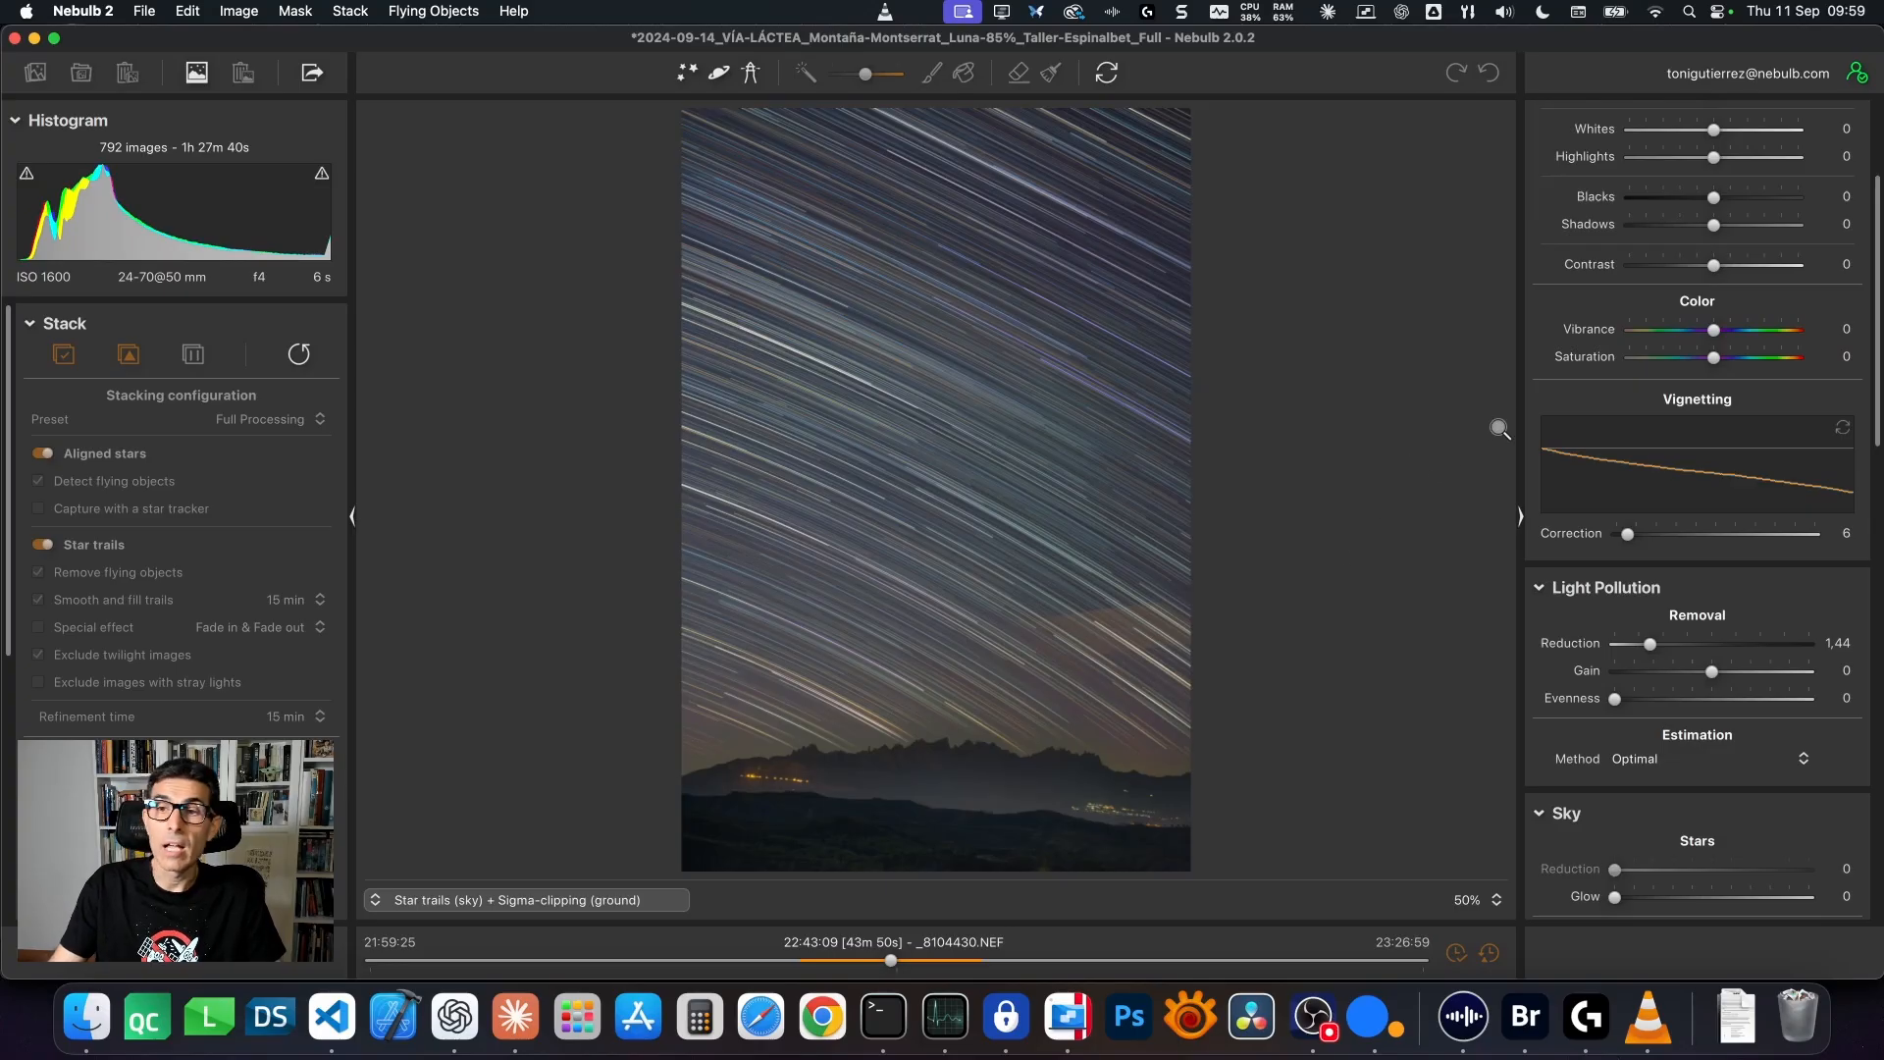
Warm the sky by setting its temperature to 28 and raise its vibrance to +29.
{"action": "scroll", "coordinate": [1570, 408], "scroll_direction": "up", "scroll_amount": 1}
{"action": "scroll", "coordinate": [1570, 409], "scroll_direction": "up", "scroll_amount": 4}
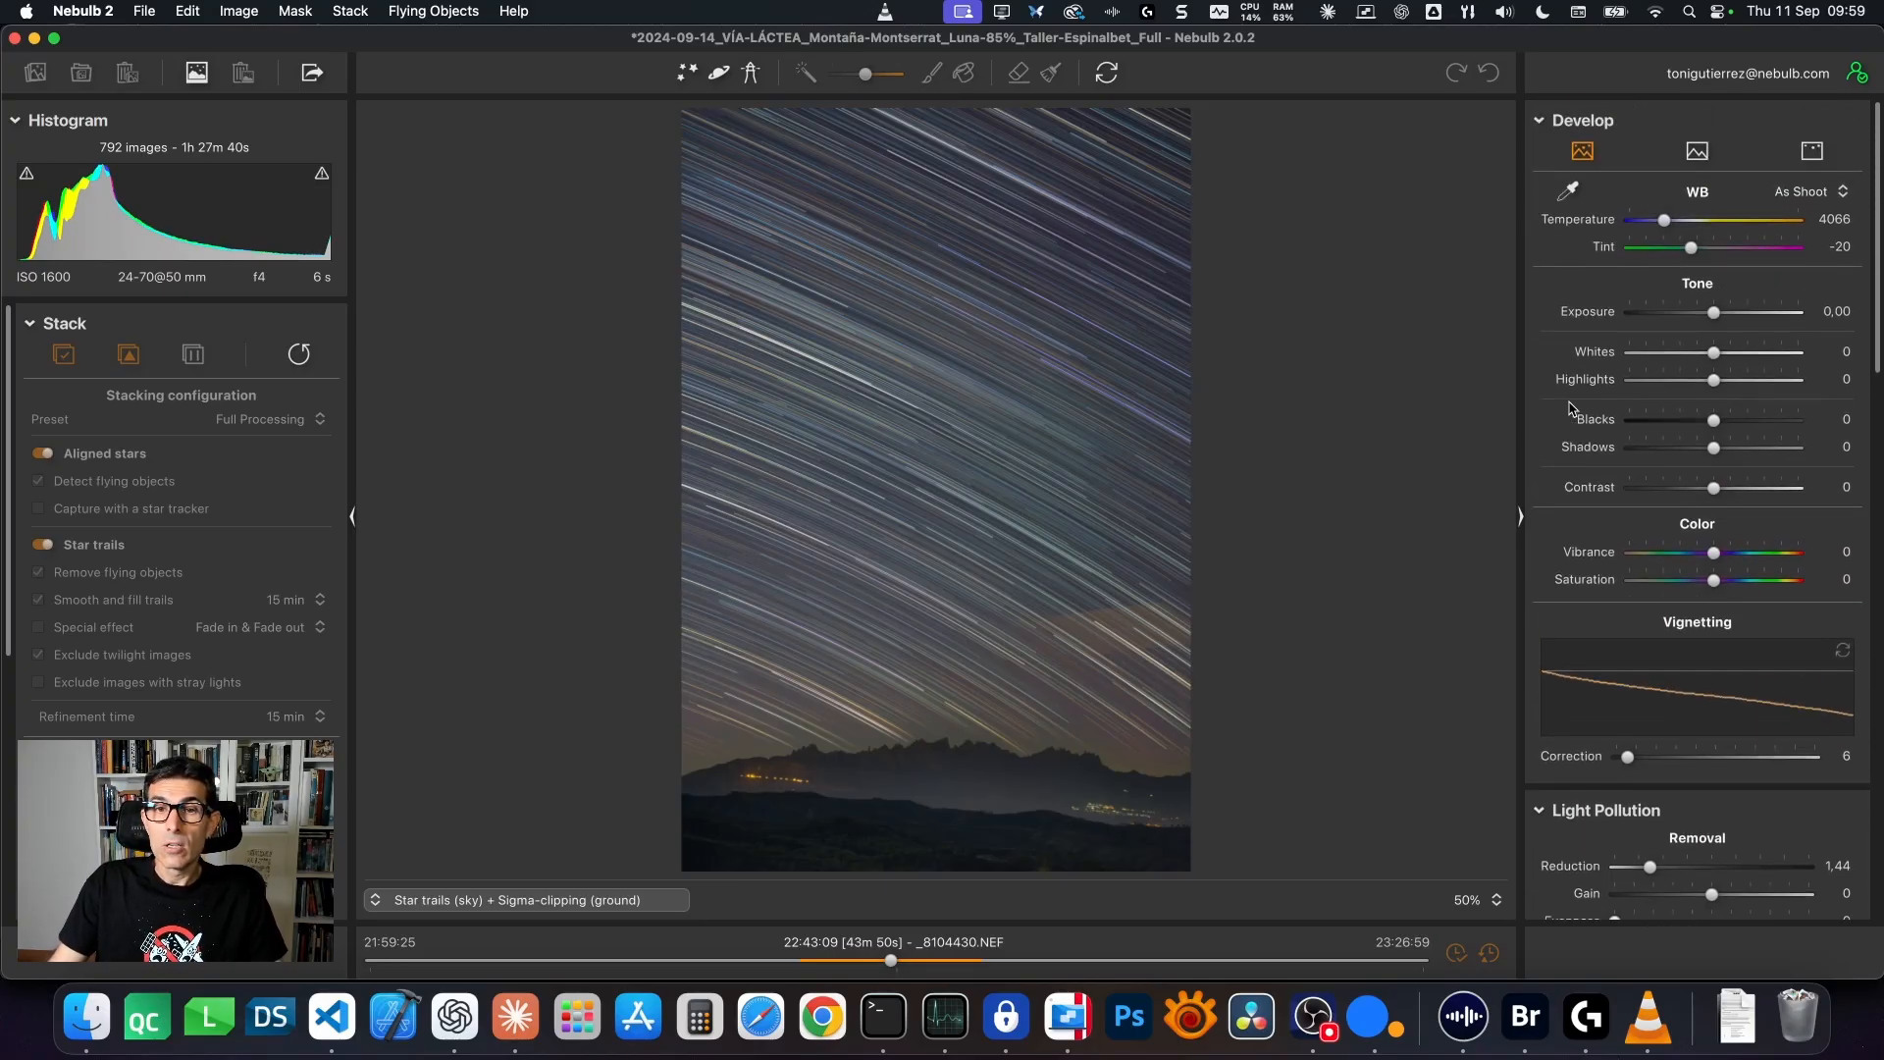
{"action": "left_click", "coordinate": [1812, 150]}
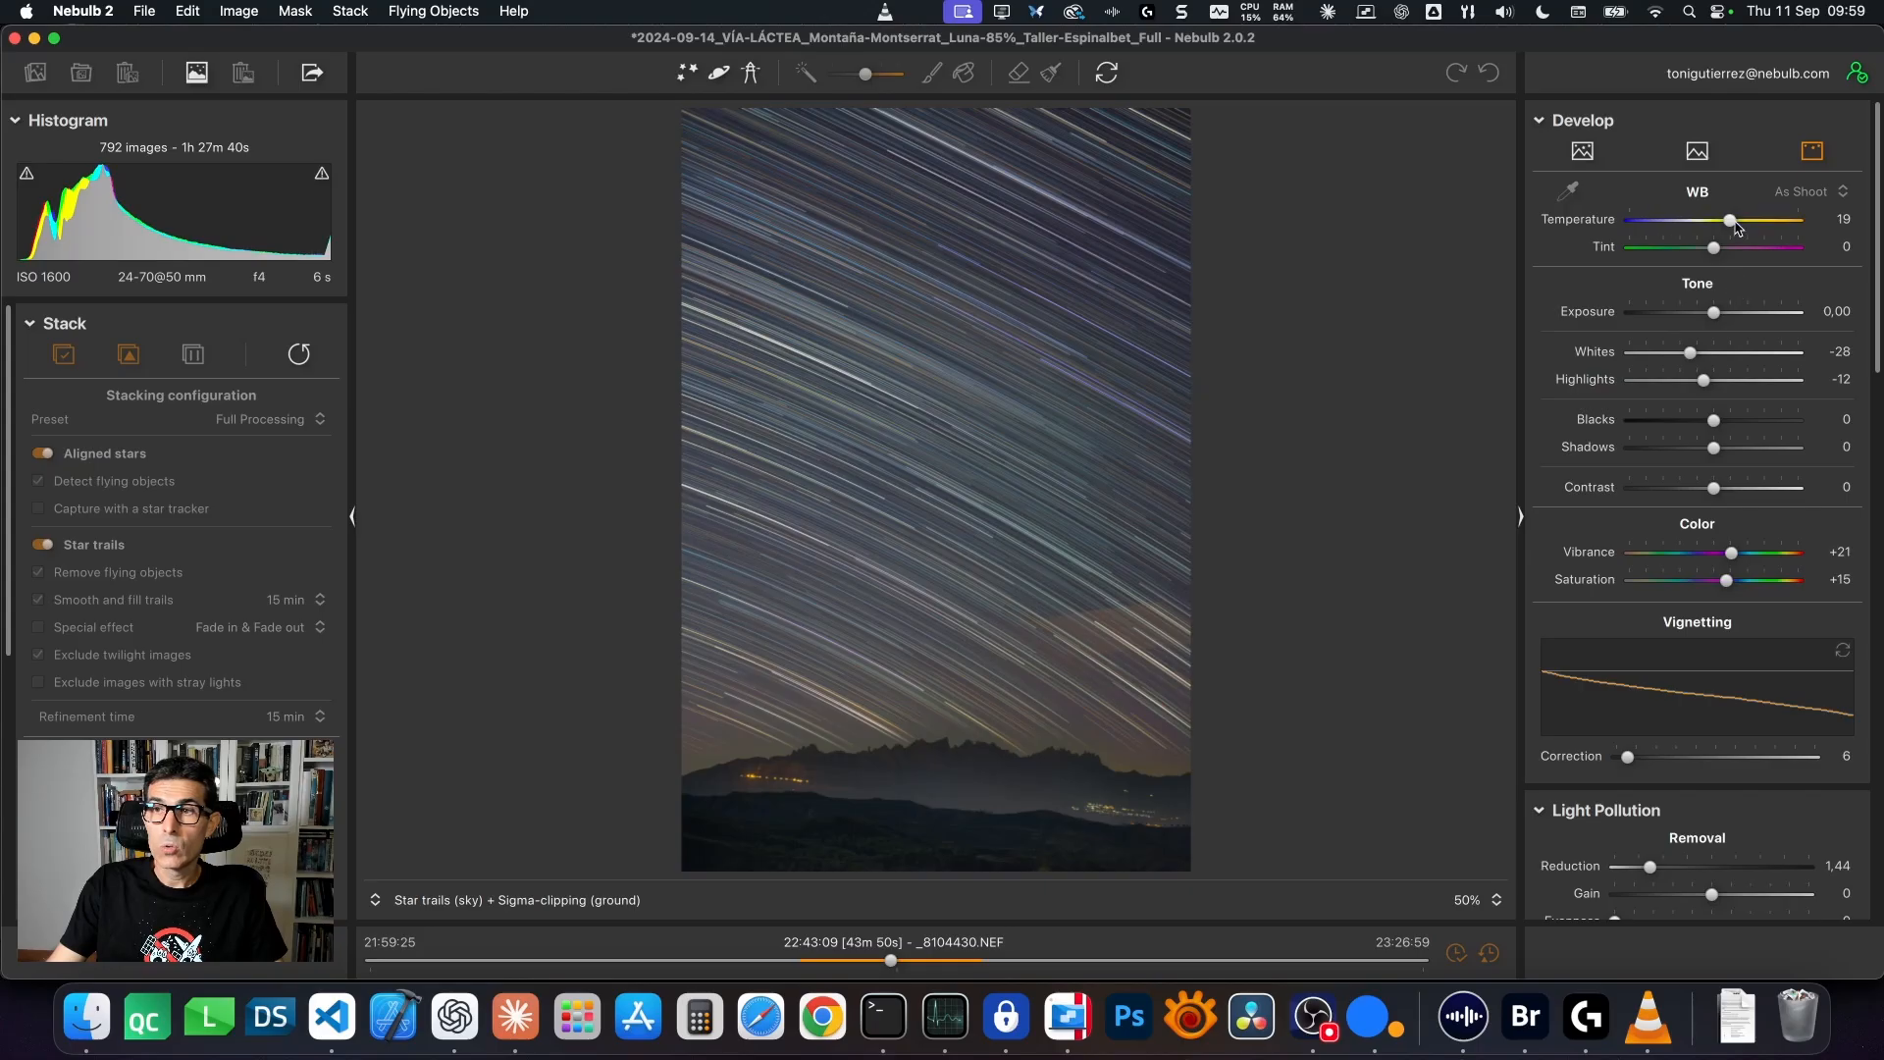
{"action": "left_click_drag", "start_coordinate": [1729, 219], "coordinate": [1737, 228]}
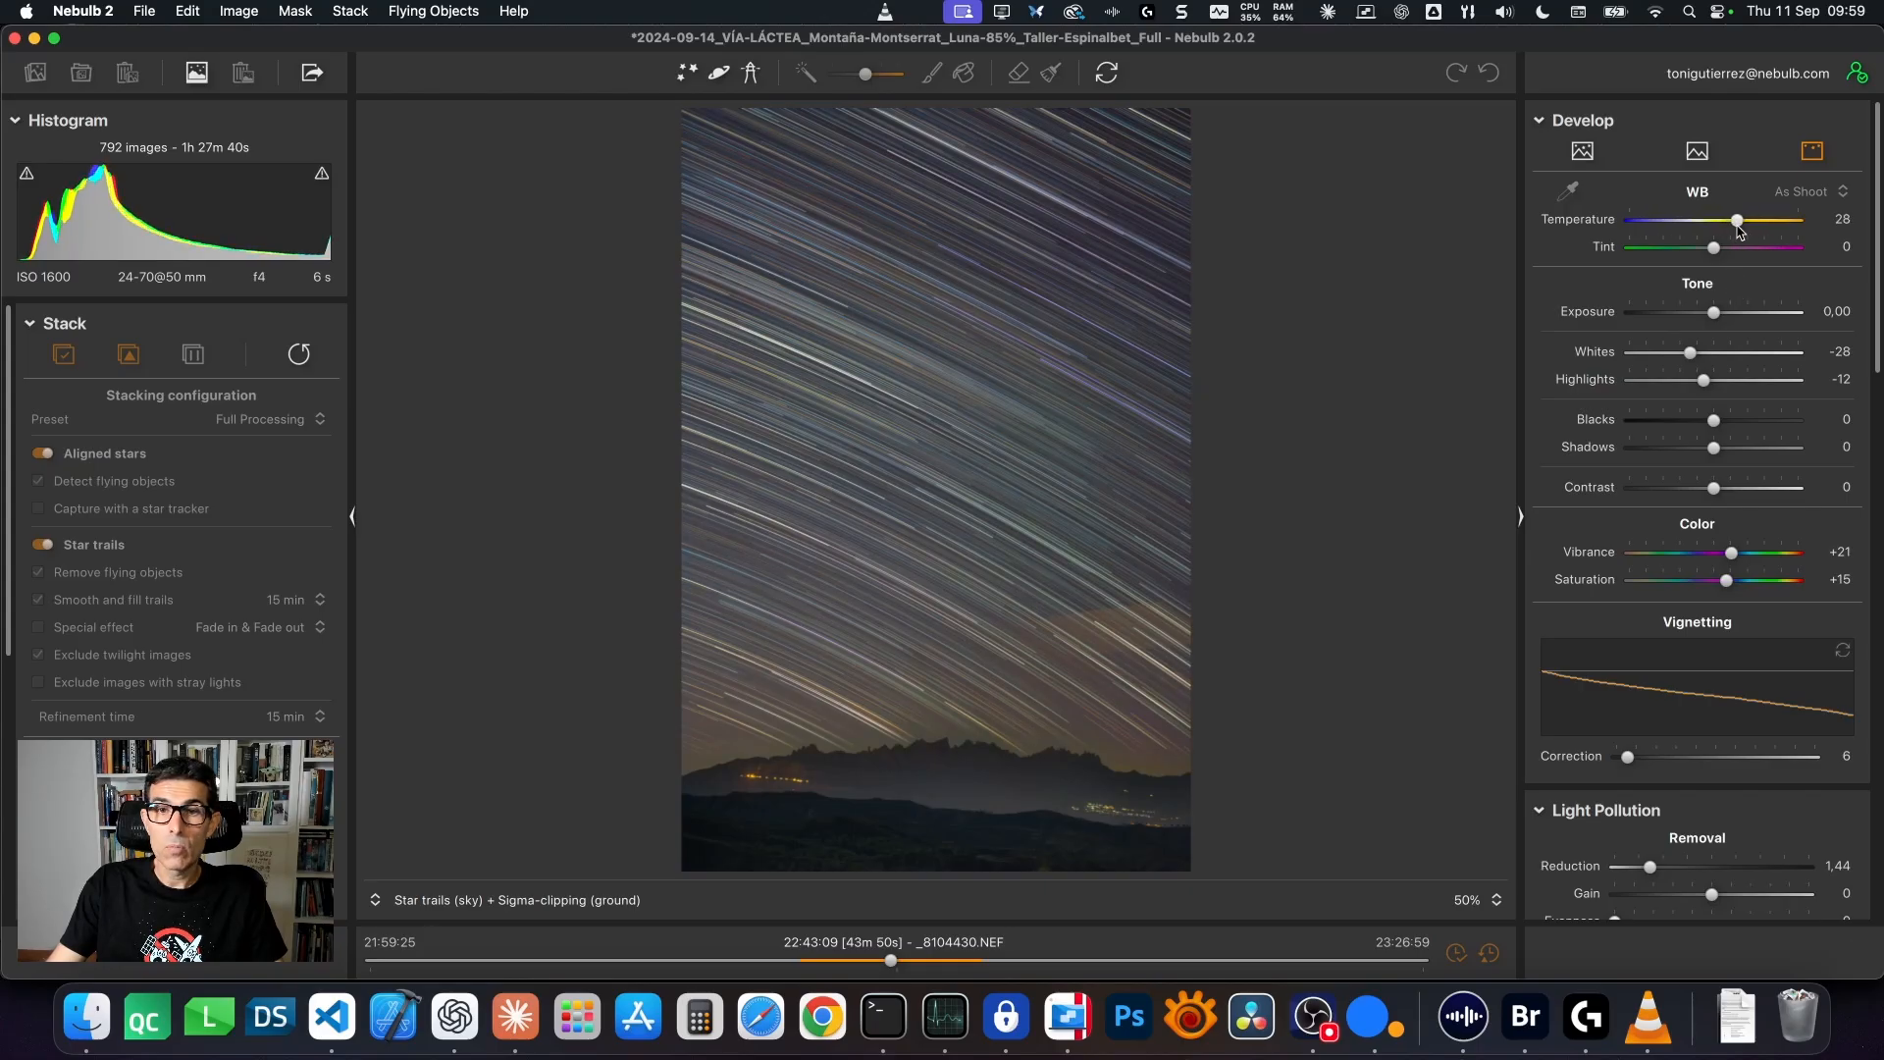
{"action": "left_click_drag", "start_coordinate": [1731, 553], "coordinate": [1737, 556]}
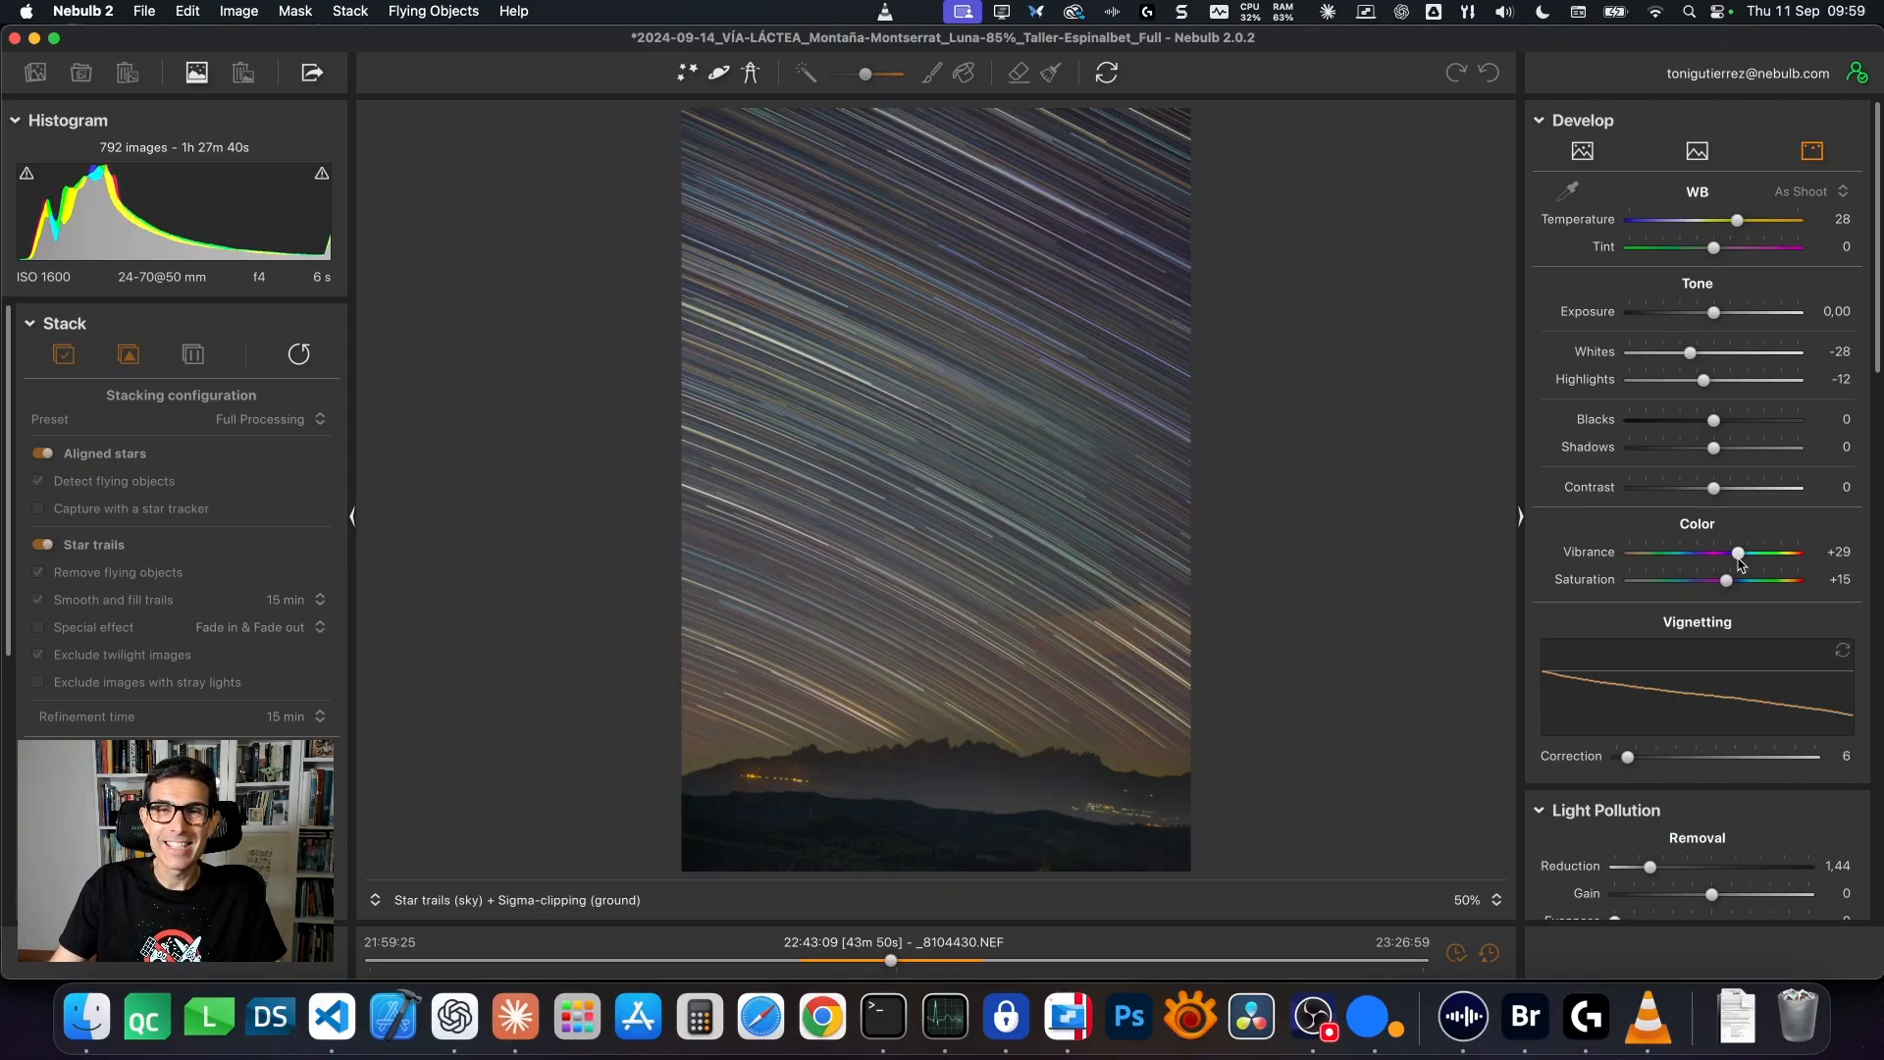
Set the exposure of the whole image to +0.50.
{"action": "left_click", "coordinate": [1582, 152]}
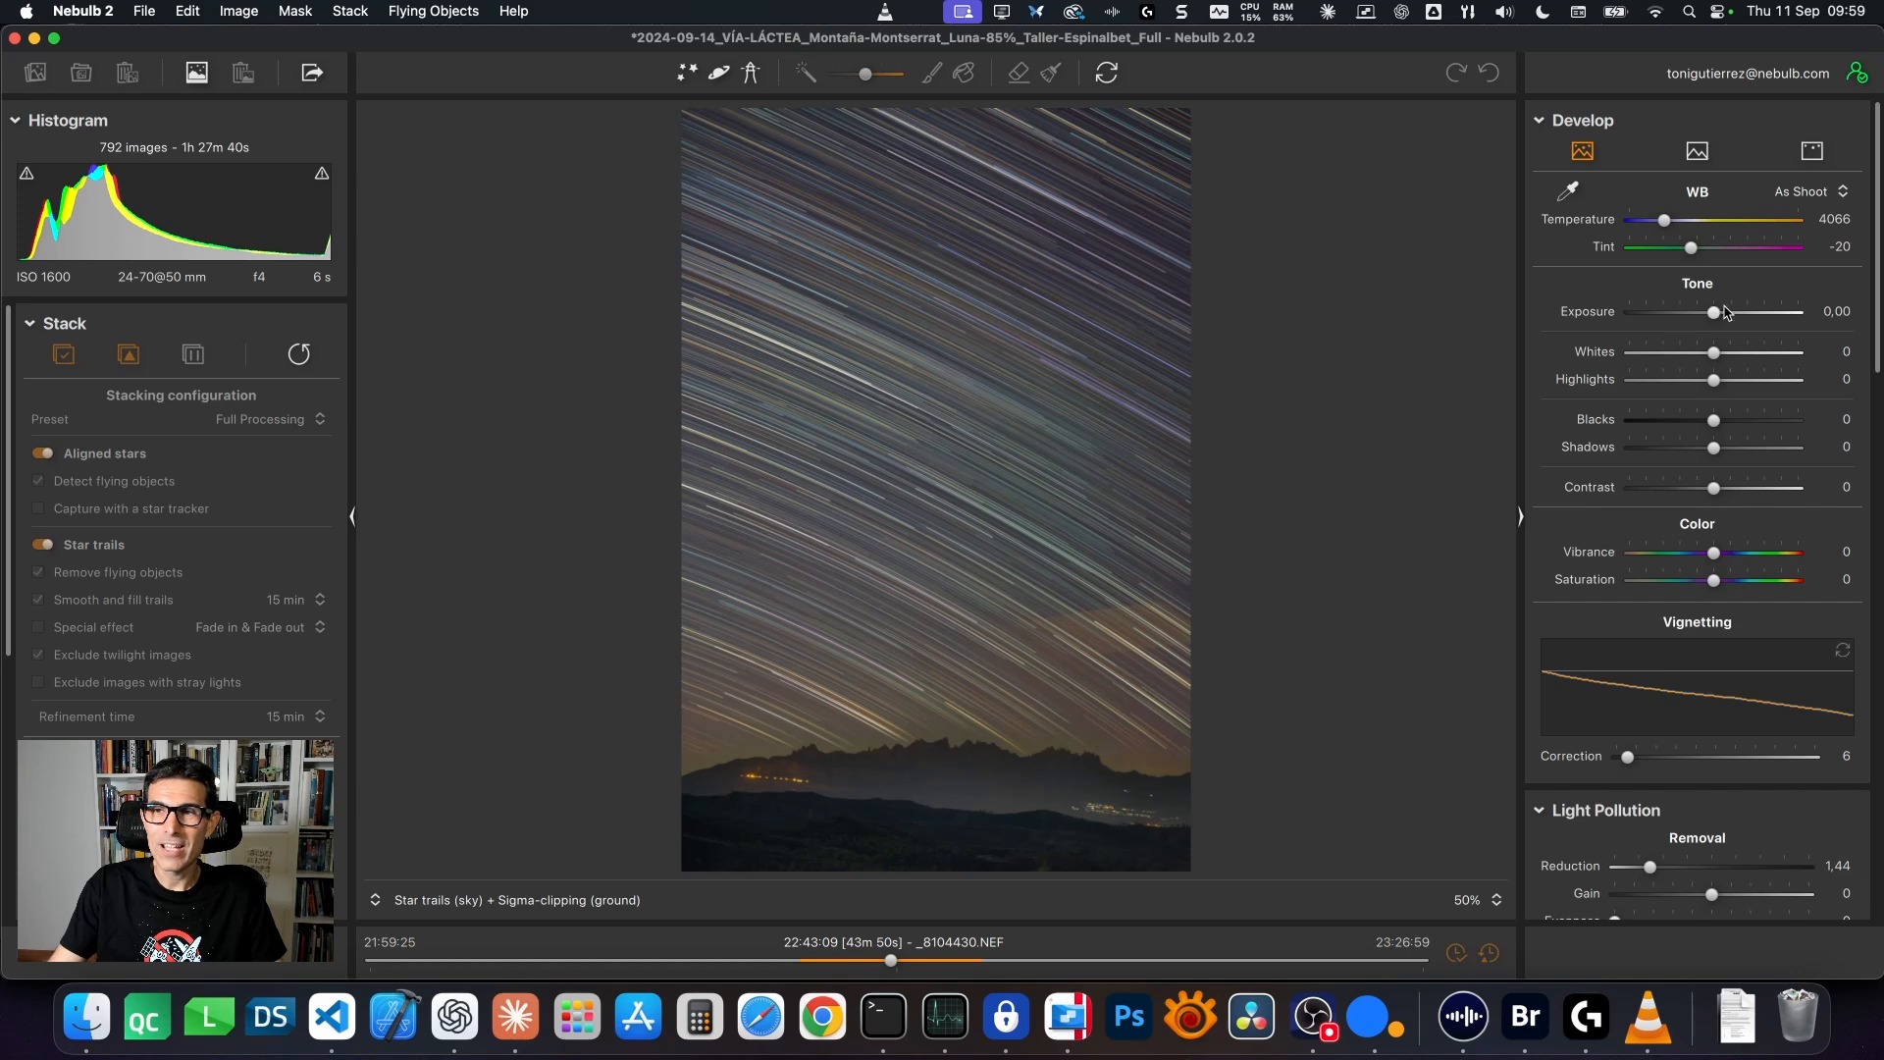
{"action": "left_click_drag", "start_coordinate": [1715, 312], "coordinate": [1724, 320]}
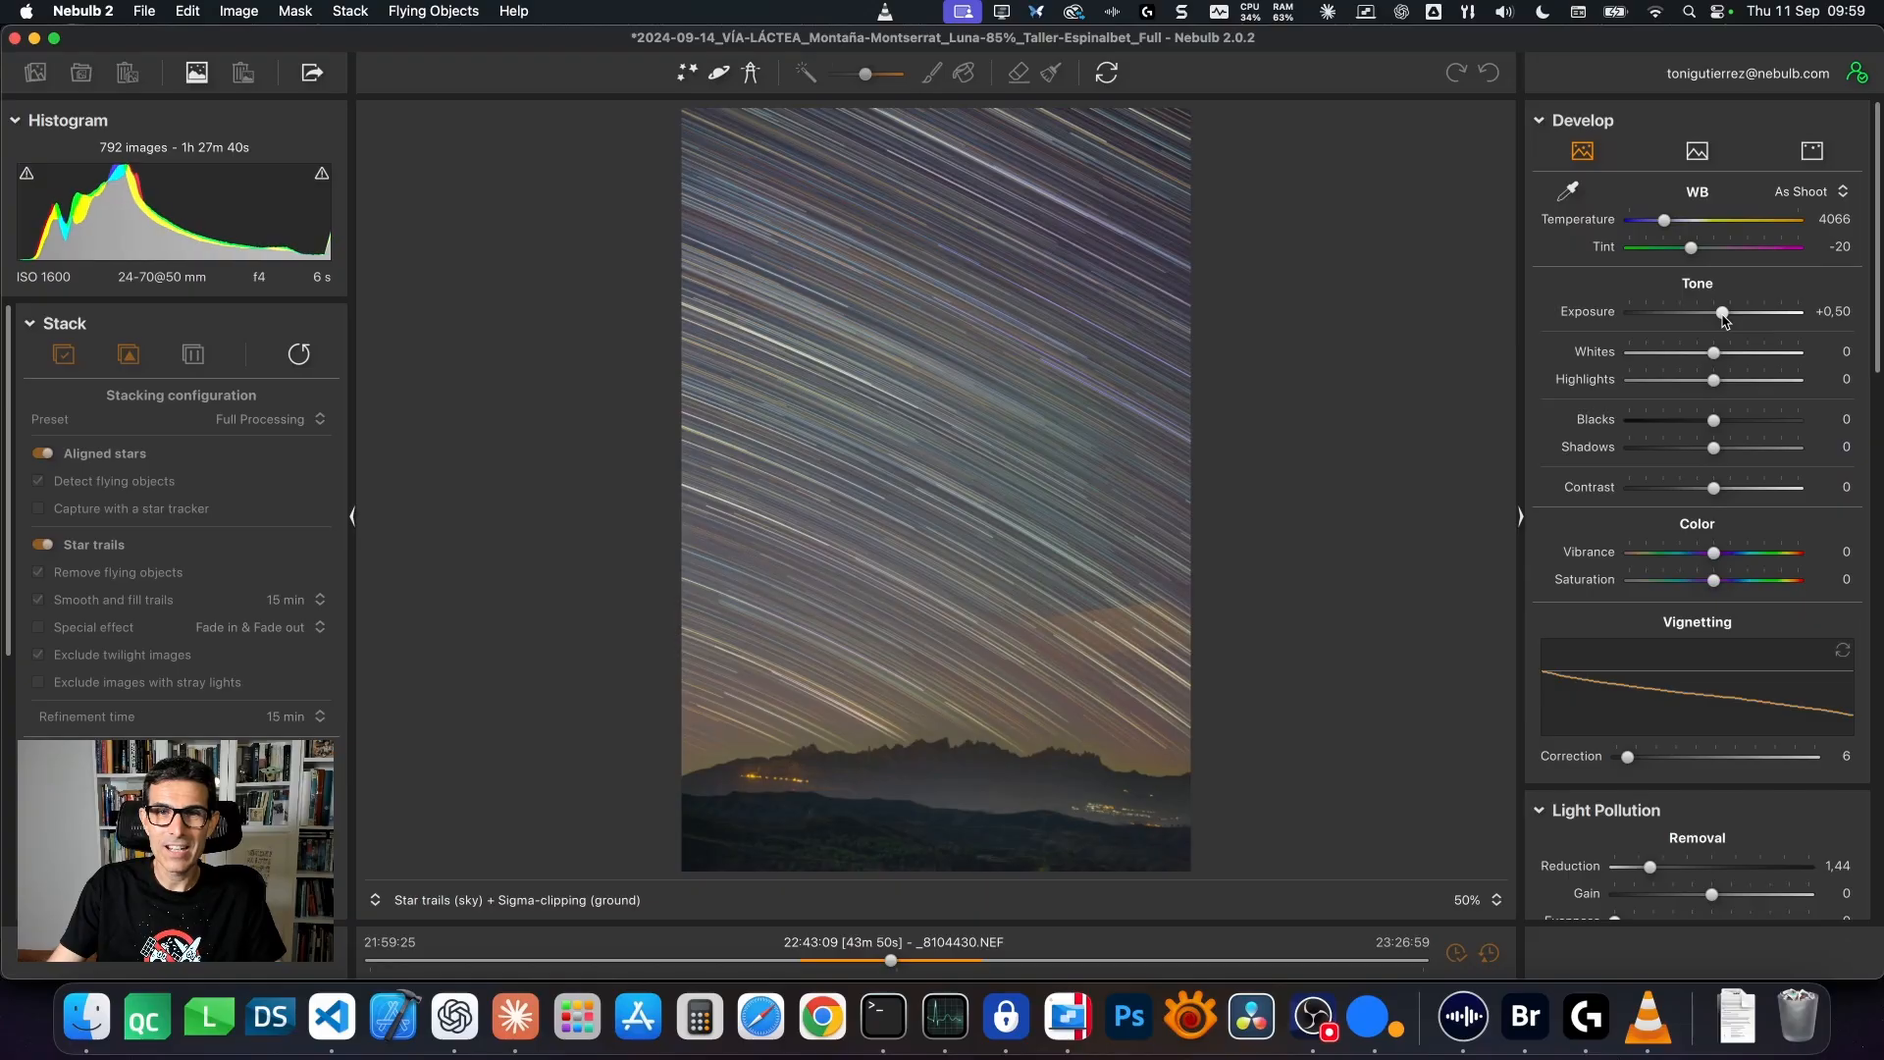
Compare the upper sky of the cleaned star trails with the Maximum image, returning to Star trails (sky) + Sigma-clipping (ground).
{"action": "left_click", "coordinate": [857, 388]}
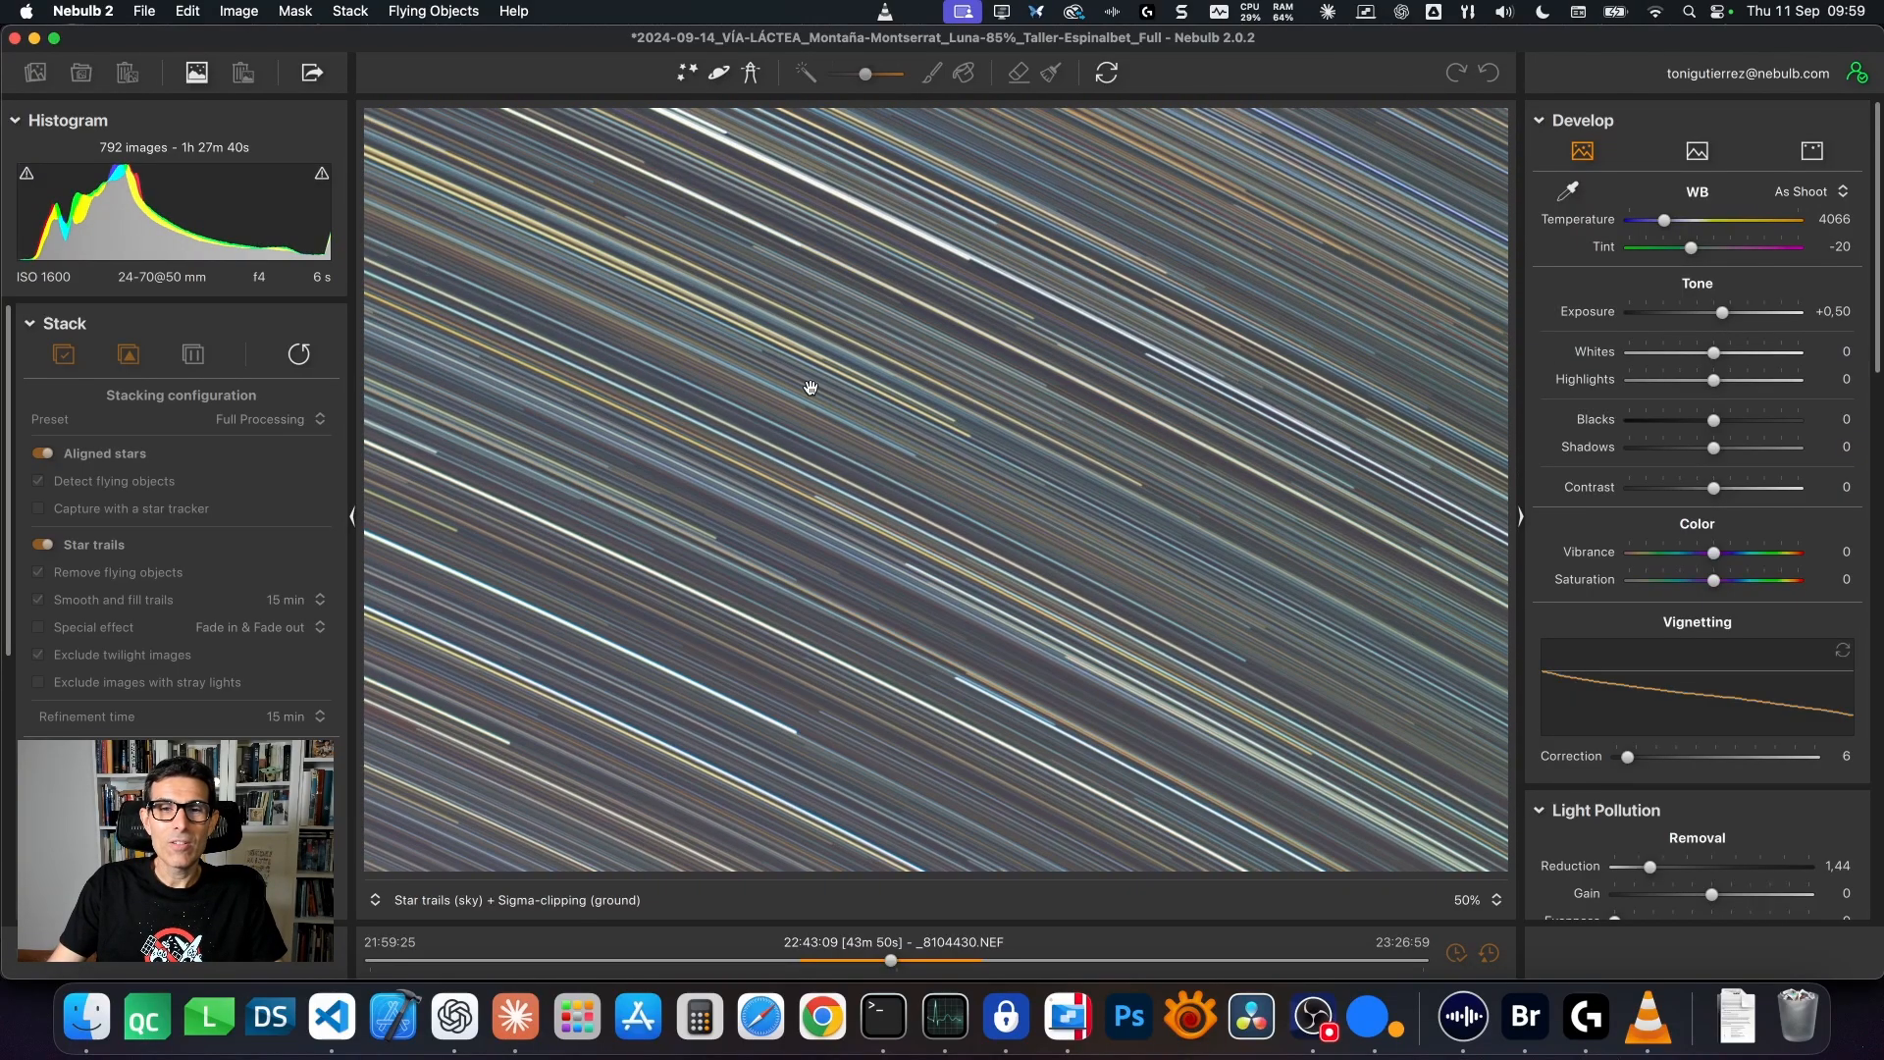
{"action": "left_click_drag", "start_coordinate": [895, 561], "coordinate": [864, 468]}
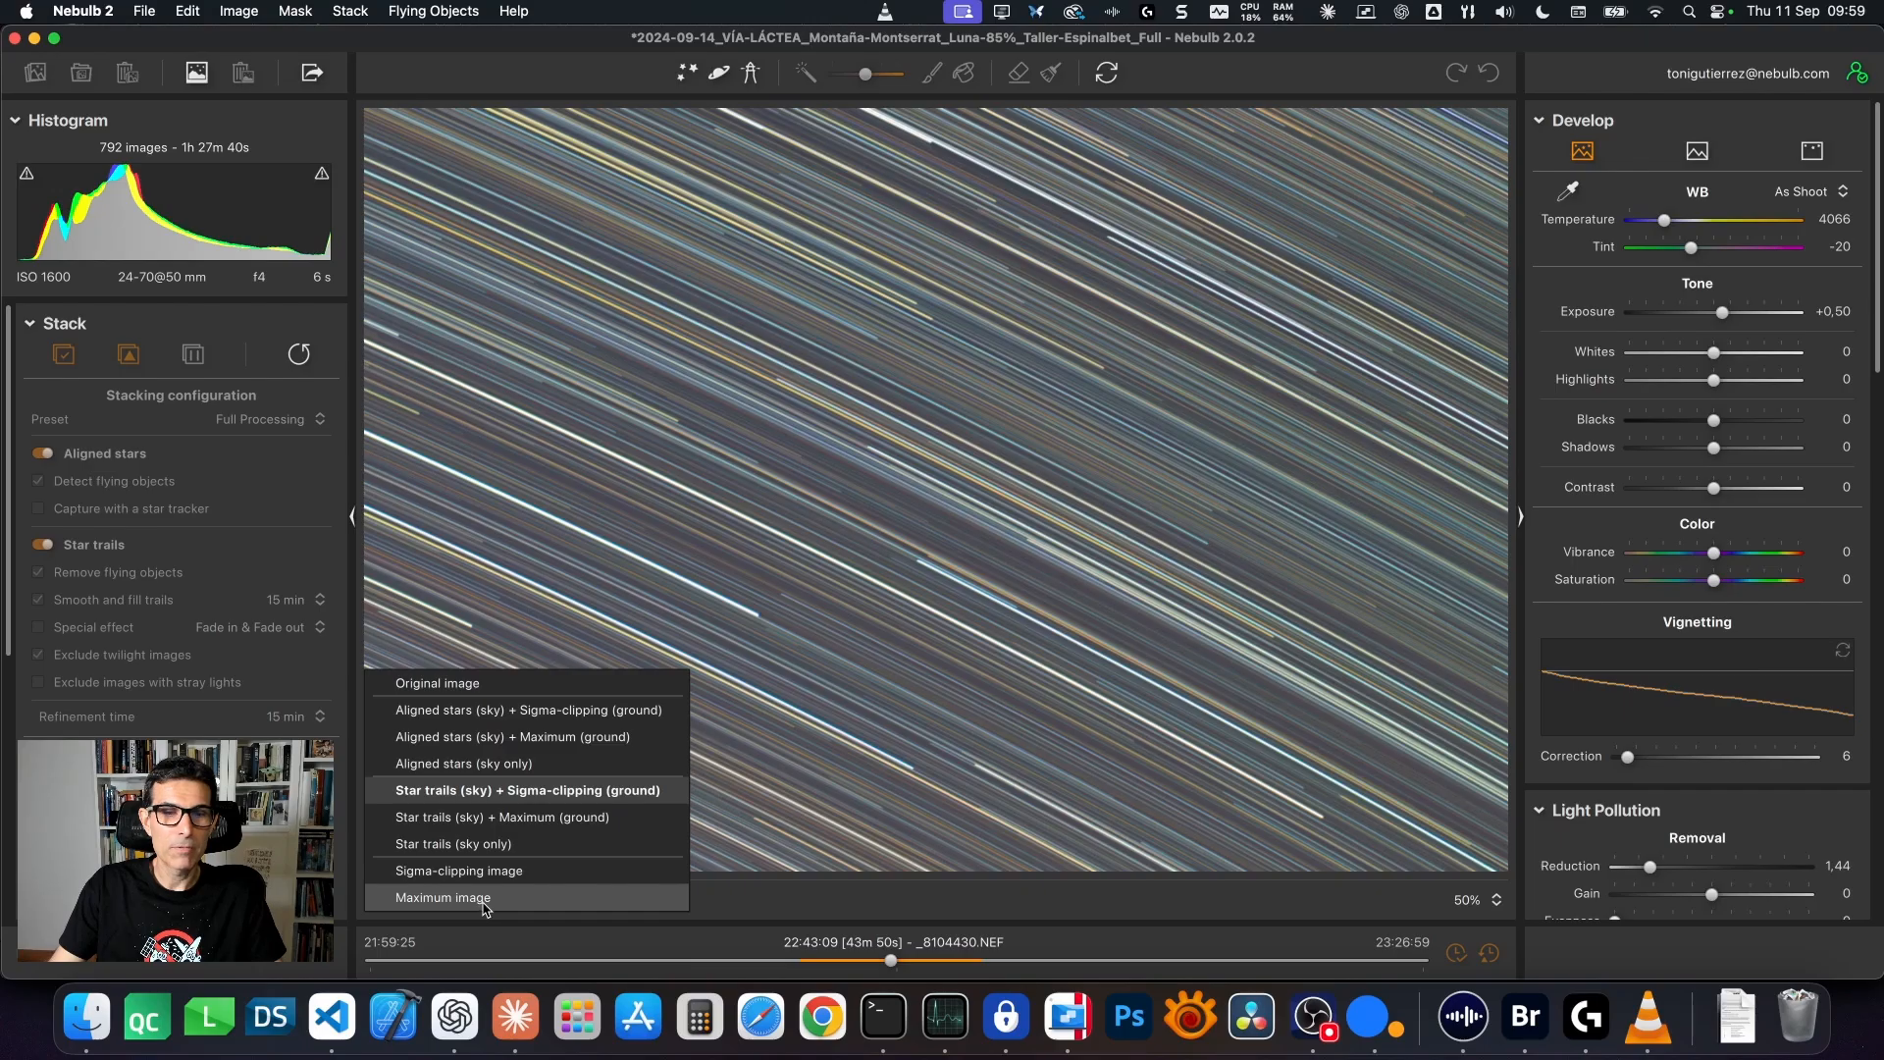
{"action": "left_click", "coordinate": [508, 898]}
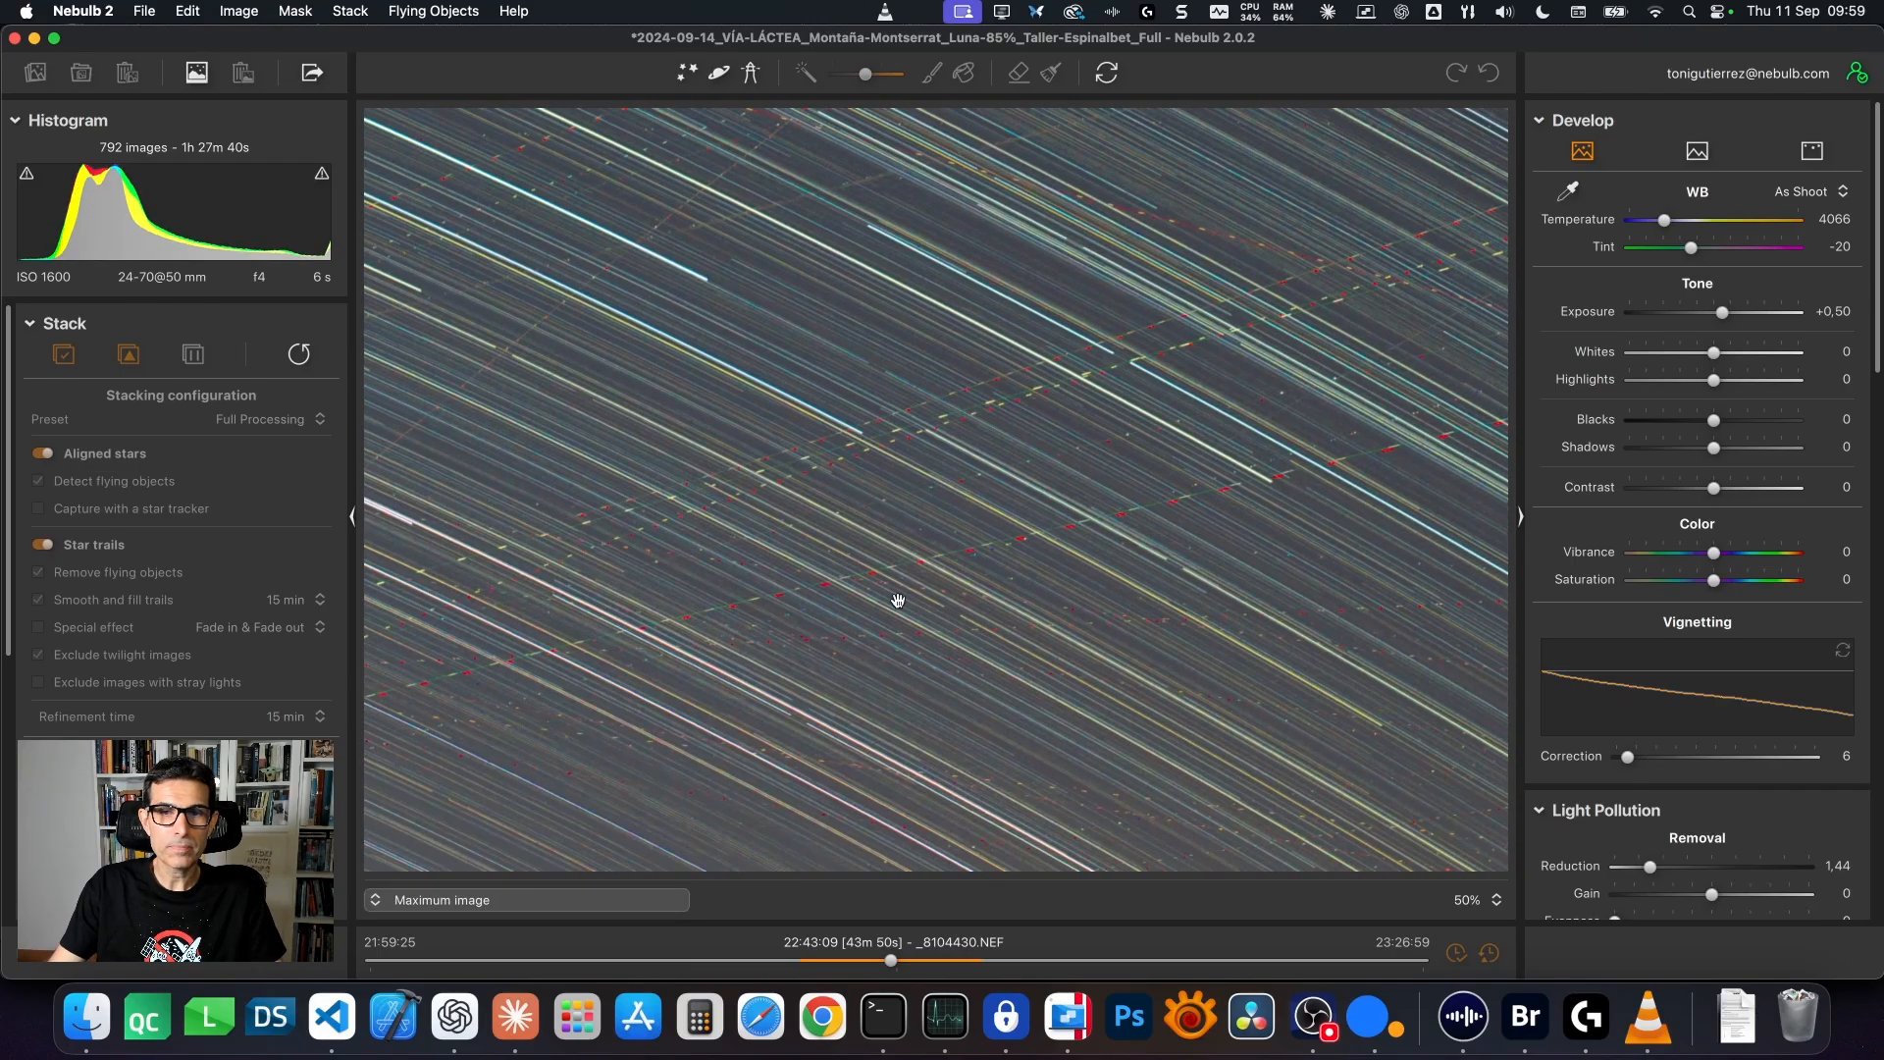
{"action": "left_click_drag", "start_coordinate": [809, 677], "coordinate": [1177, 556]}
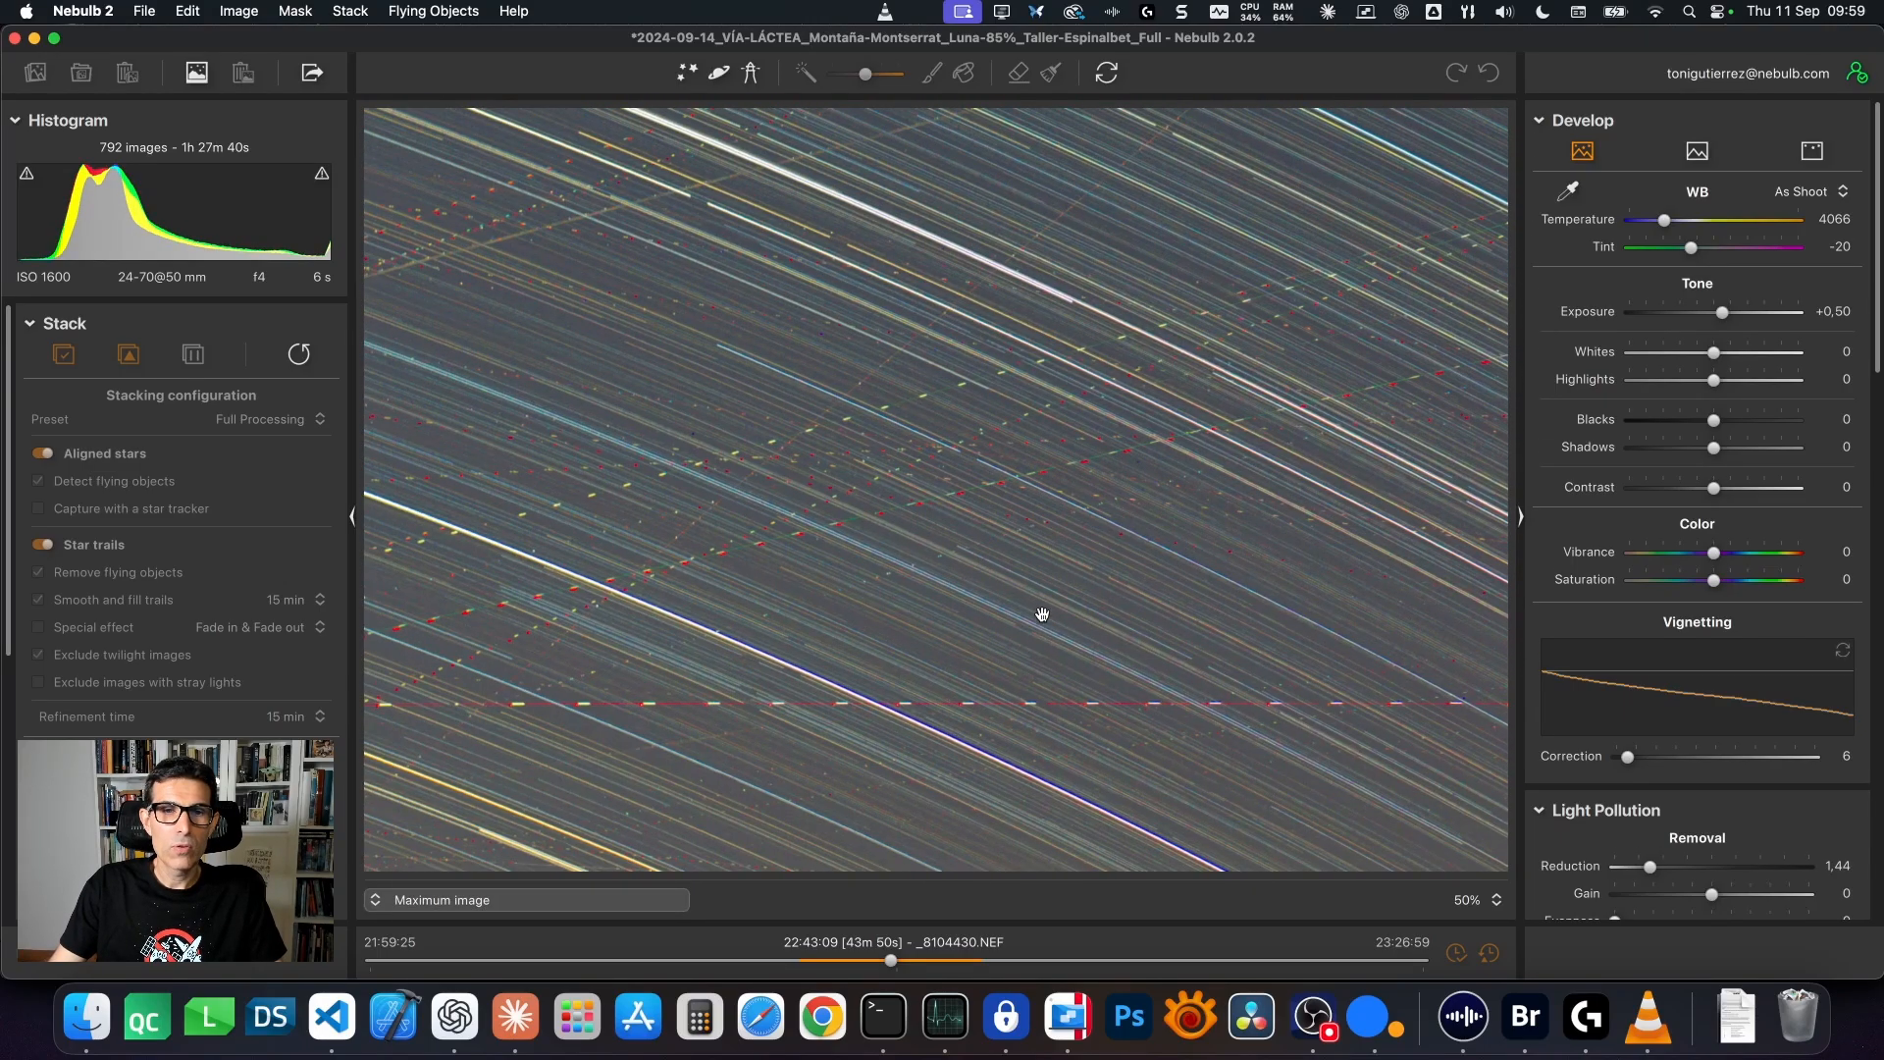
{"action": "left_click", "coordinate": [420, 900]}
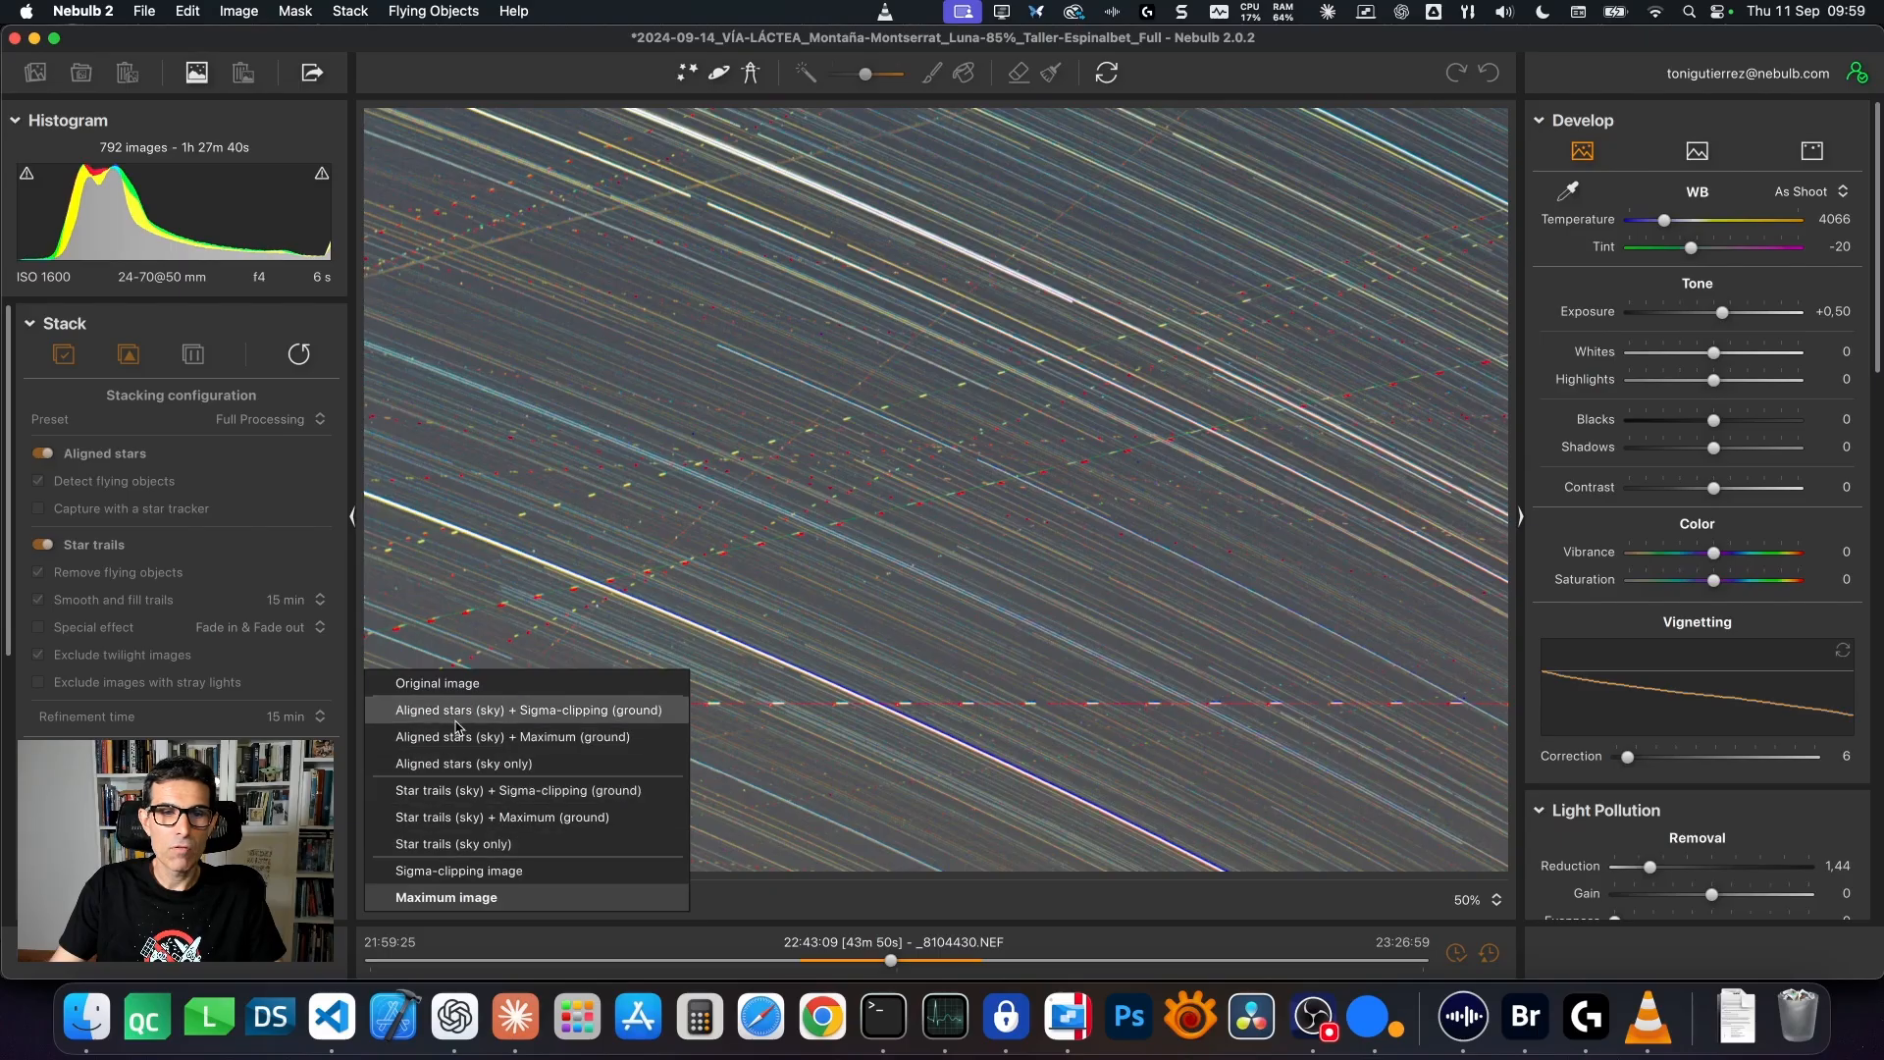
{"action": "left_click", "coordinate": [447, 800]}
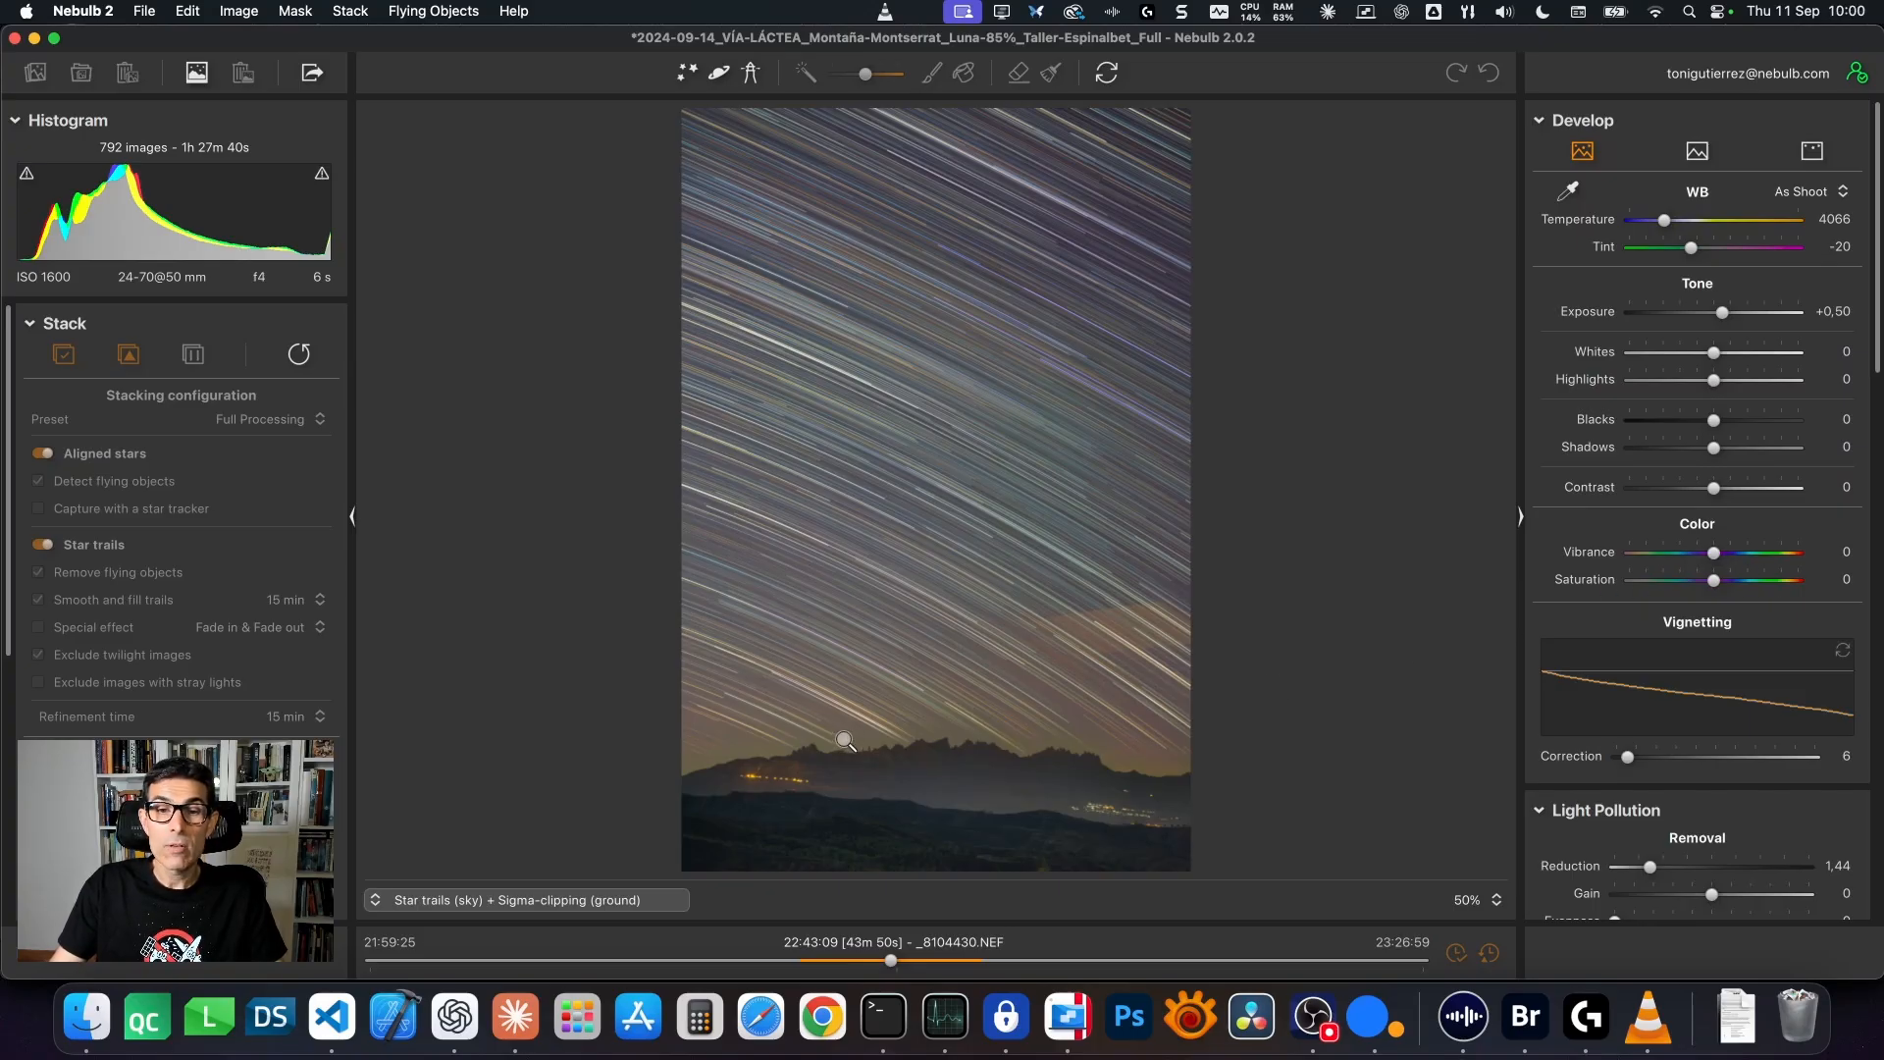
Show the Maximum image and examine the aircraft and satellite traces in the sky above the mountain ridge.
{"action": "left_click", "coordinate": [458, 902]}
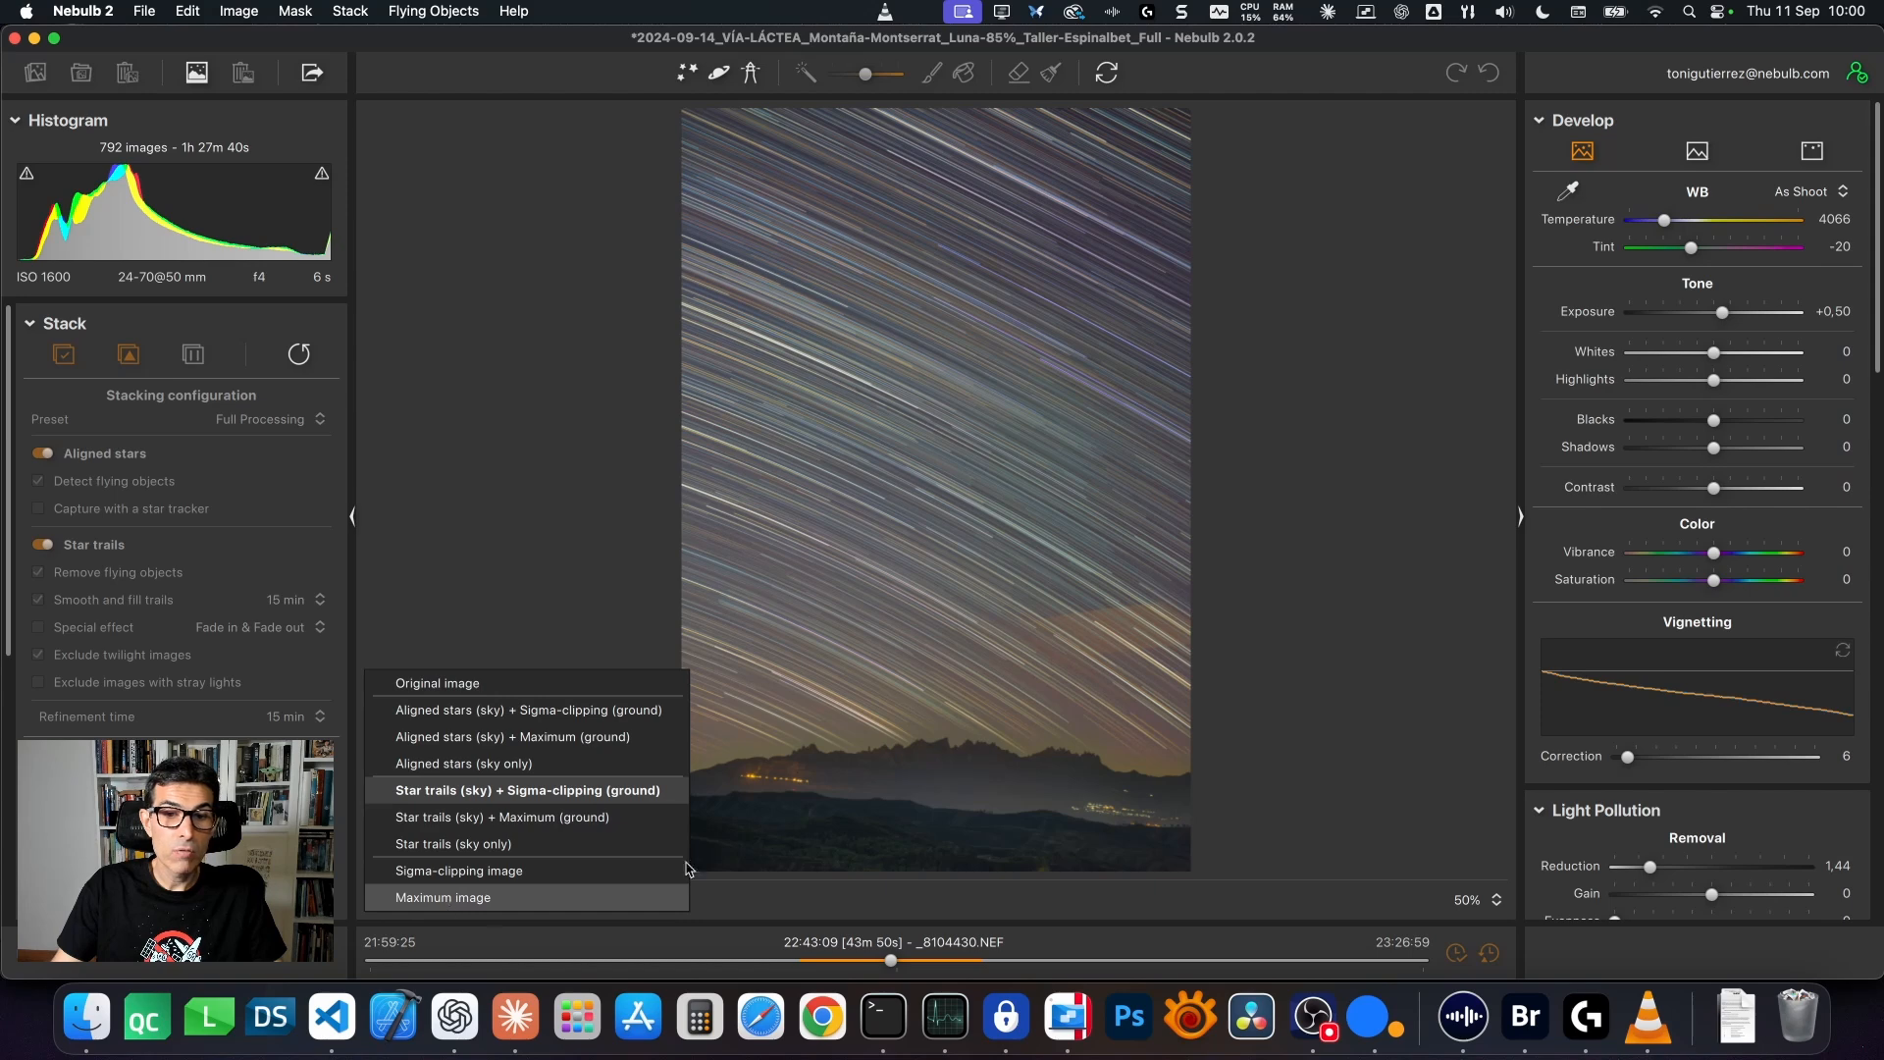
{"action": "left_click", "coordinate": [491, 897]}
{"action": "left_click", "coordinate": [875, 748]}
{"action": "left_click_drag", "start_coordinate": [989, 673], "coordinate": [1037, 697]}
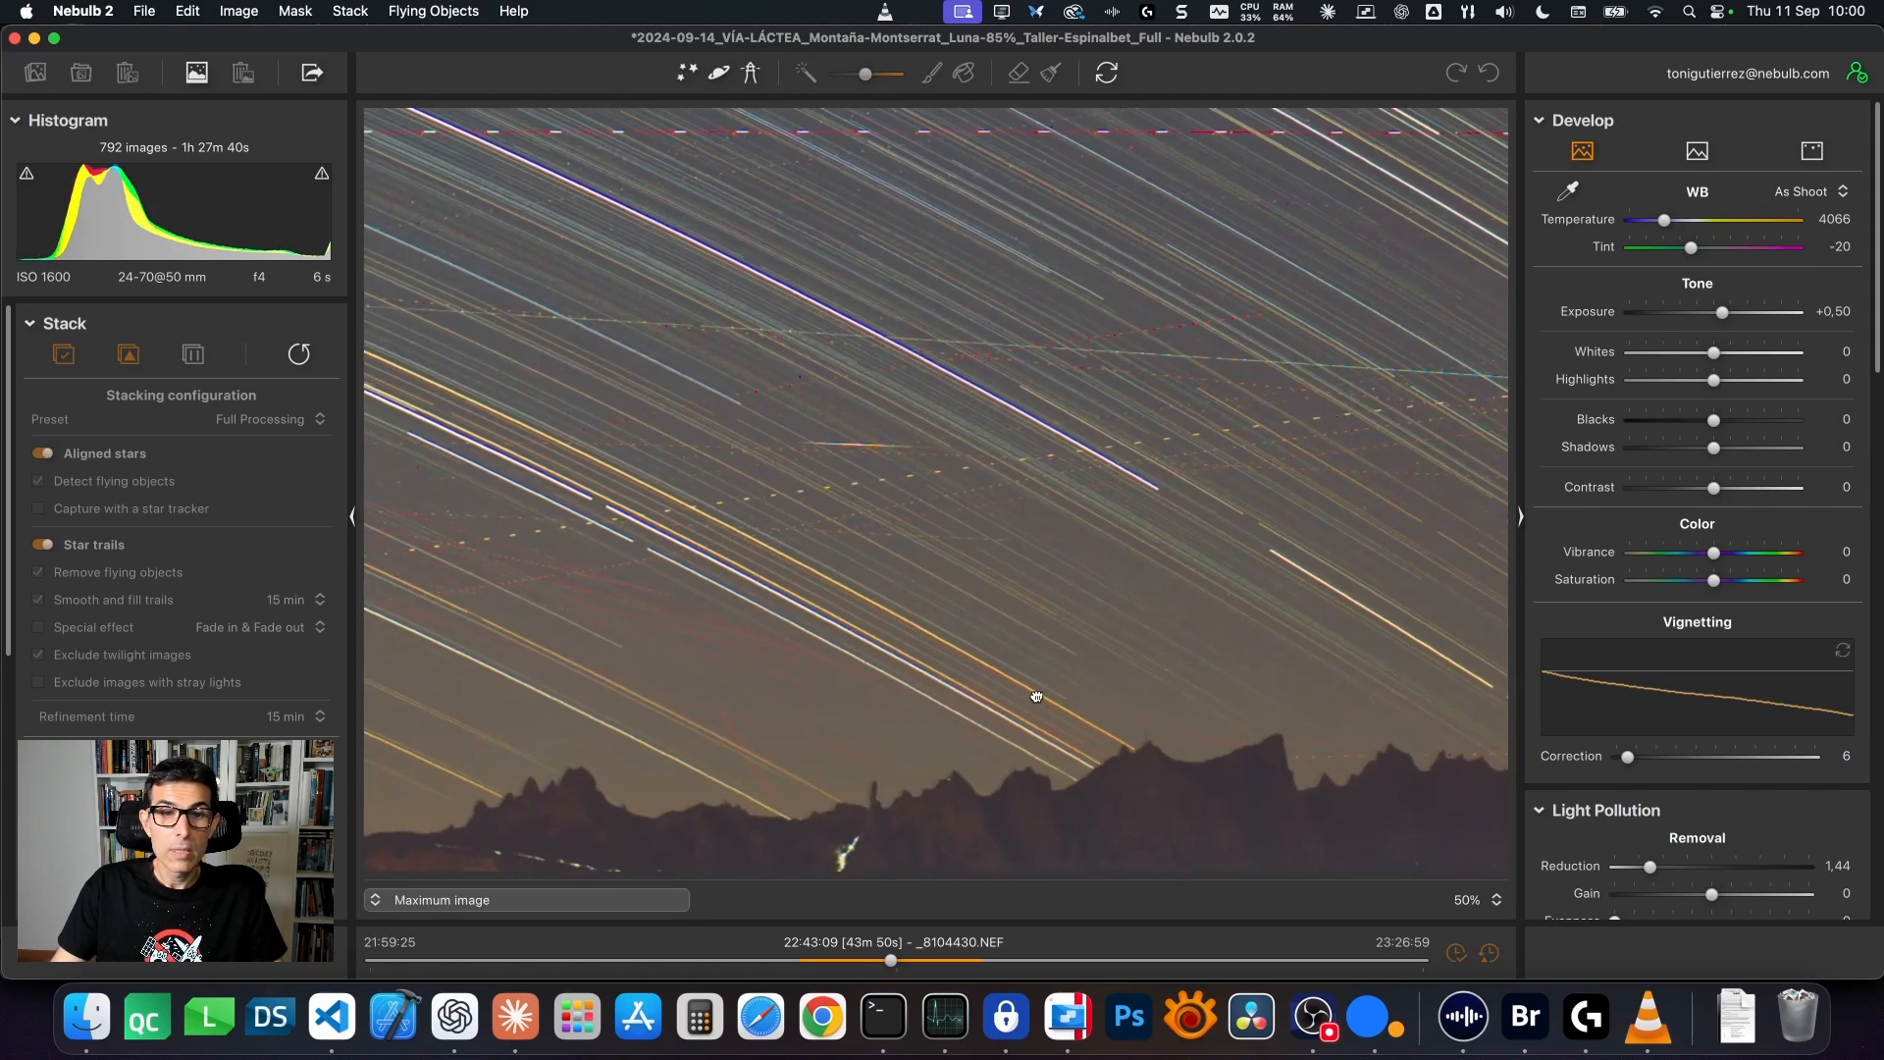
{"action": "left_click_drag", "start_coordinate": [1219, 432], "coordinate": [707, 455]}
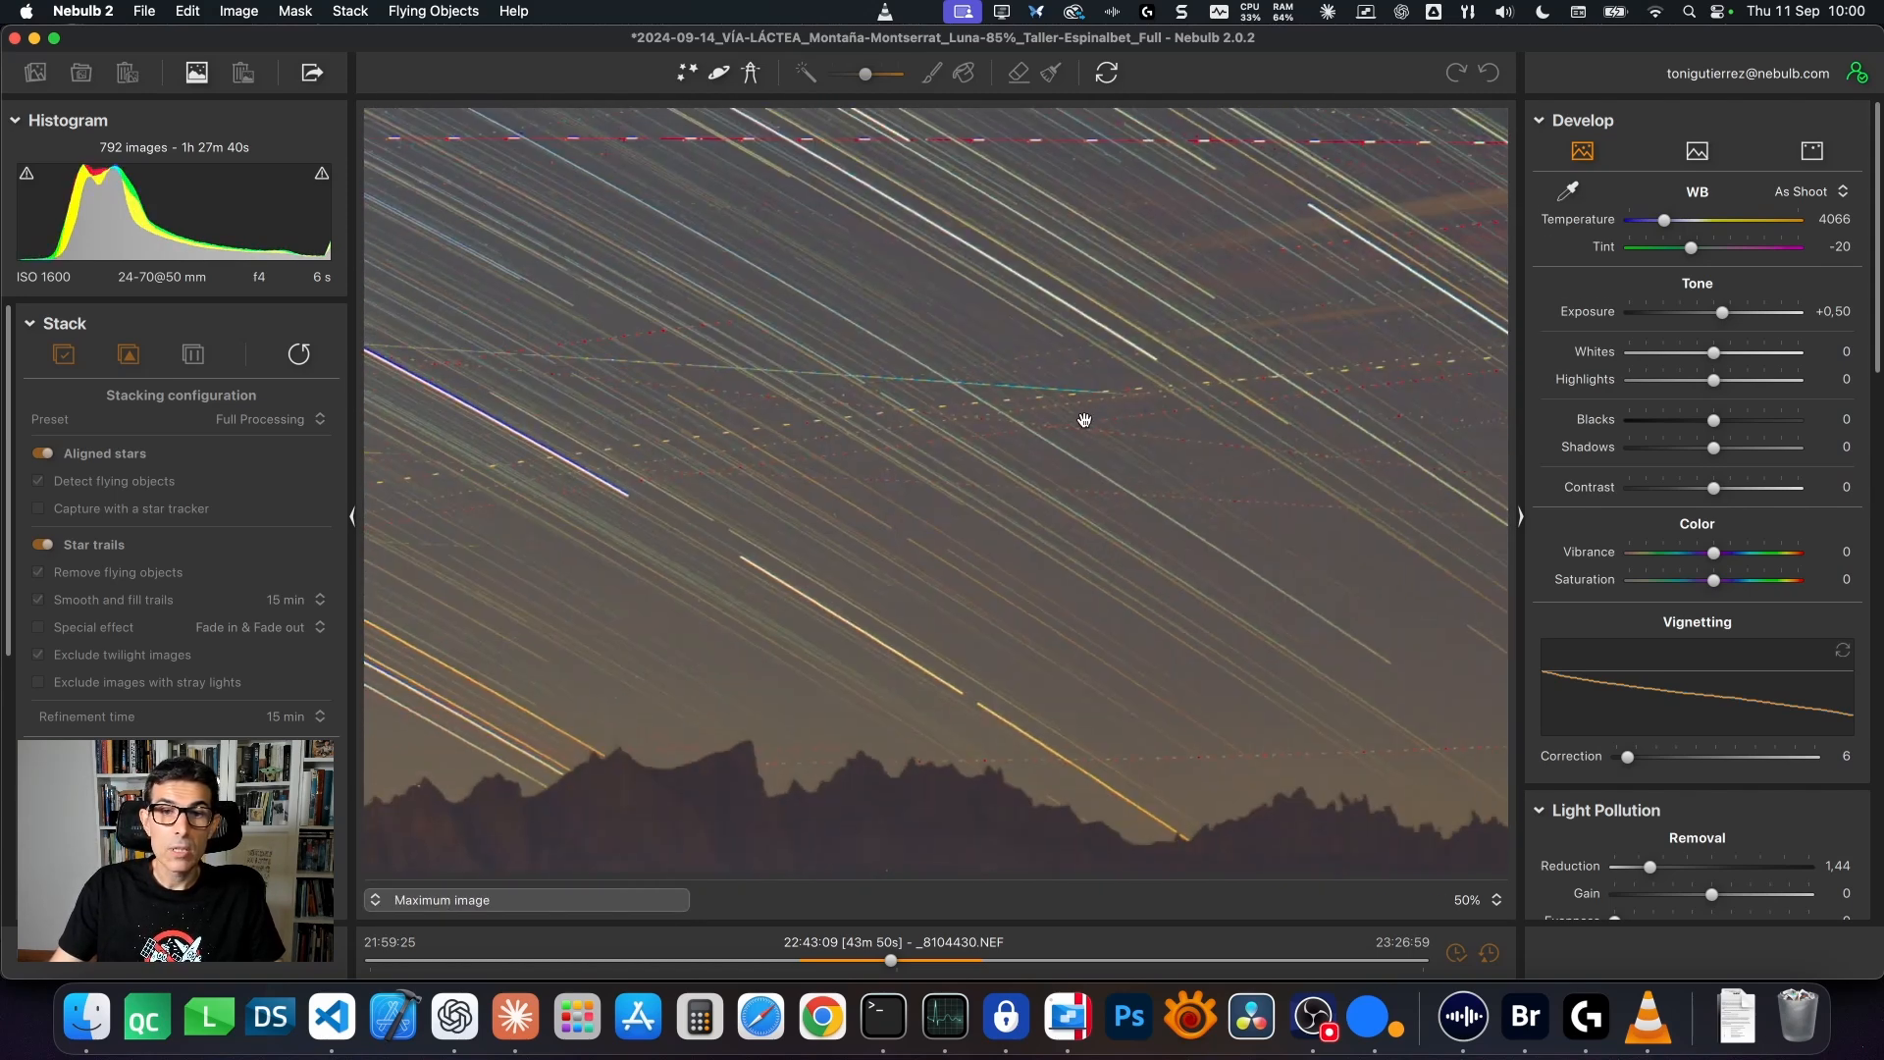
{"action": "left_click_drag", "start_coordinate": [1098, 416], "coordinate": [970, 440]}
{"action": "left_click_drag", "start_coordinate": [1102, 245], "coordinate": [1075, 486]}
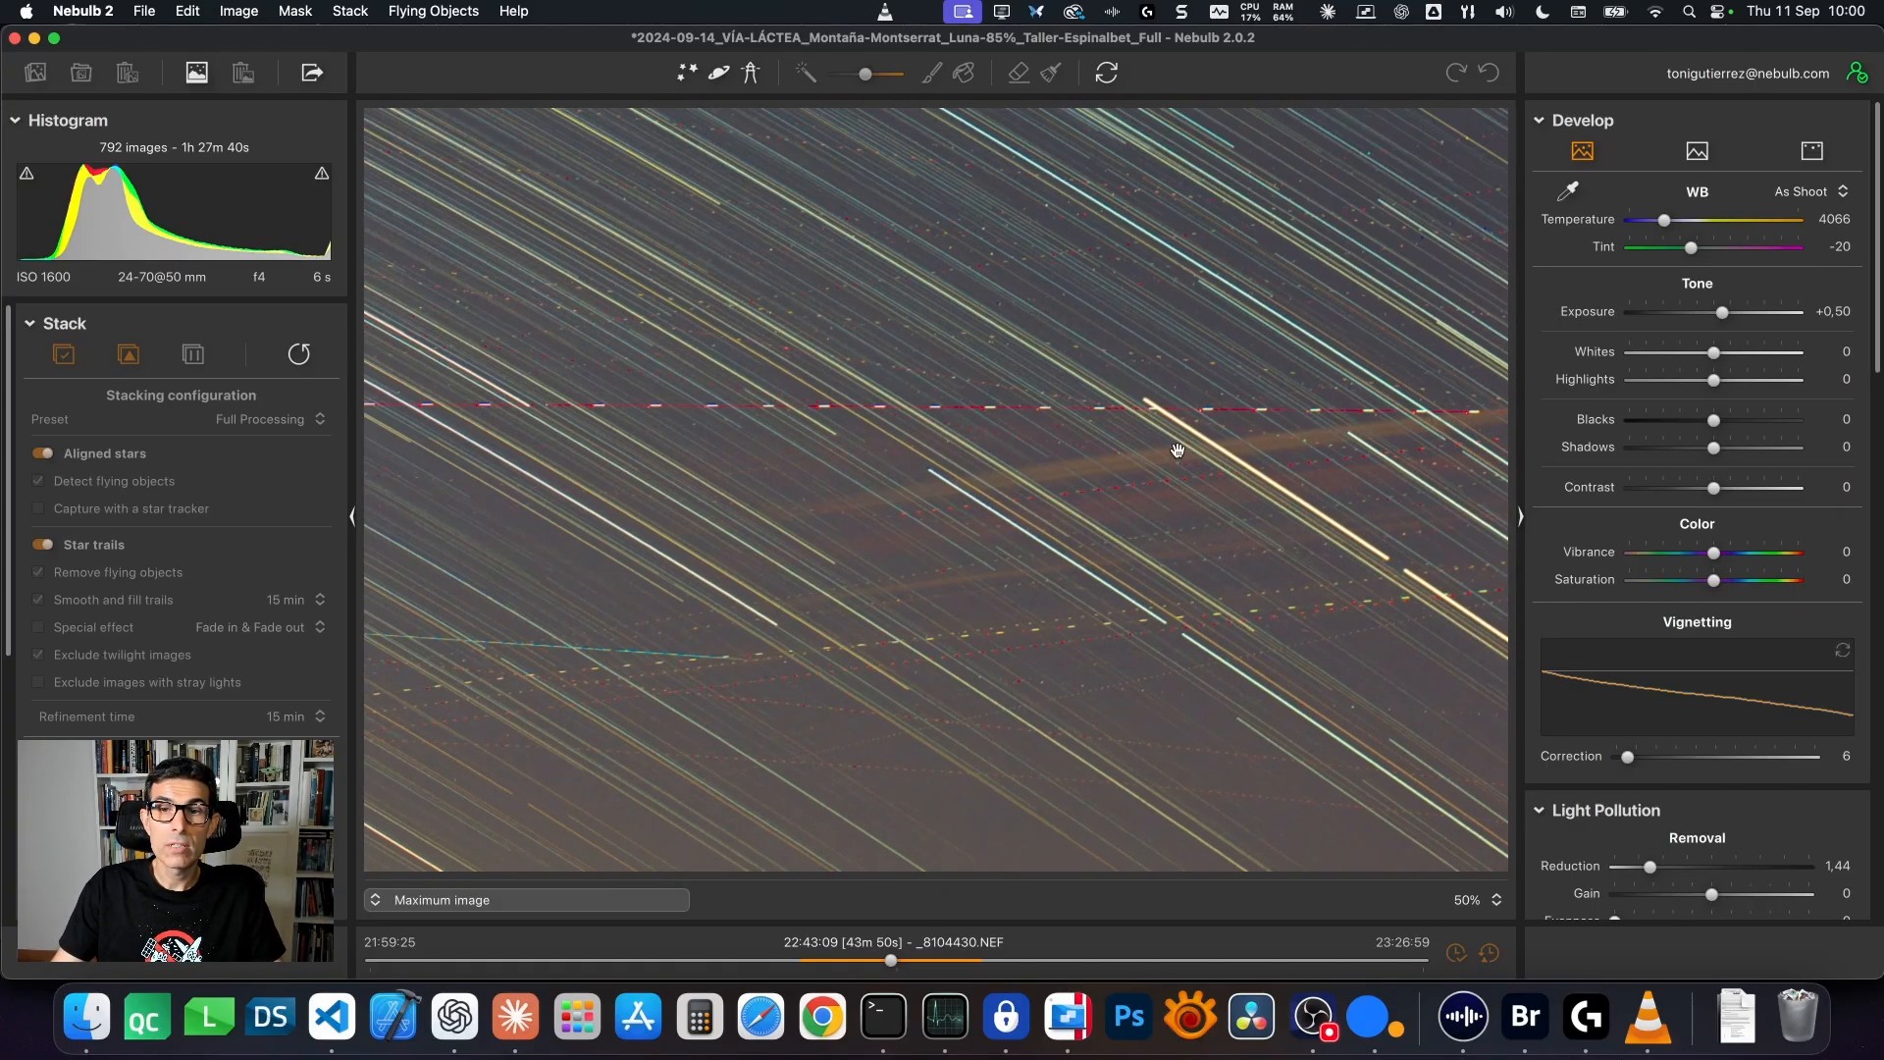
{"action": "left_click_drag", "start_coordinate": [1177, 449], "coordinate": [908, 563]}
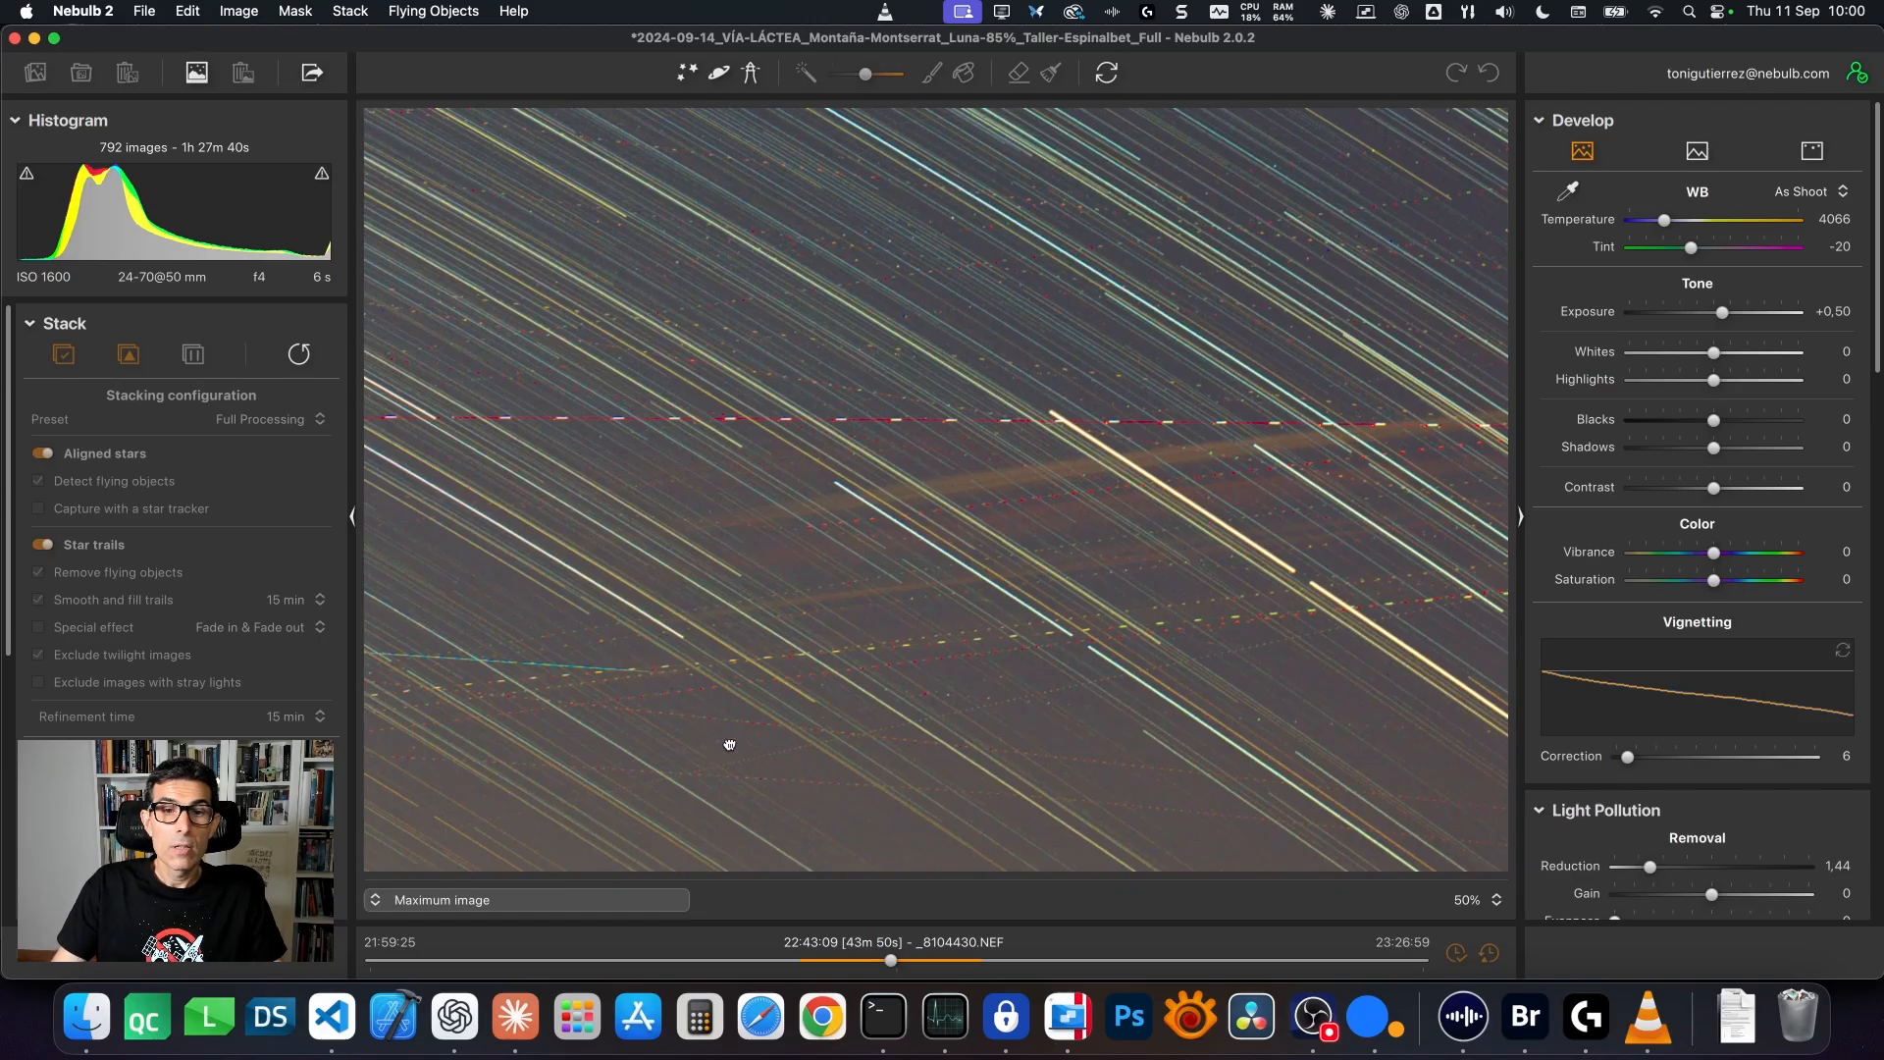
{"action": "left_click_drag", "start_coordinate": [730, 744], "coordinate": [1251, 641]}
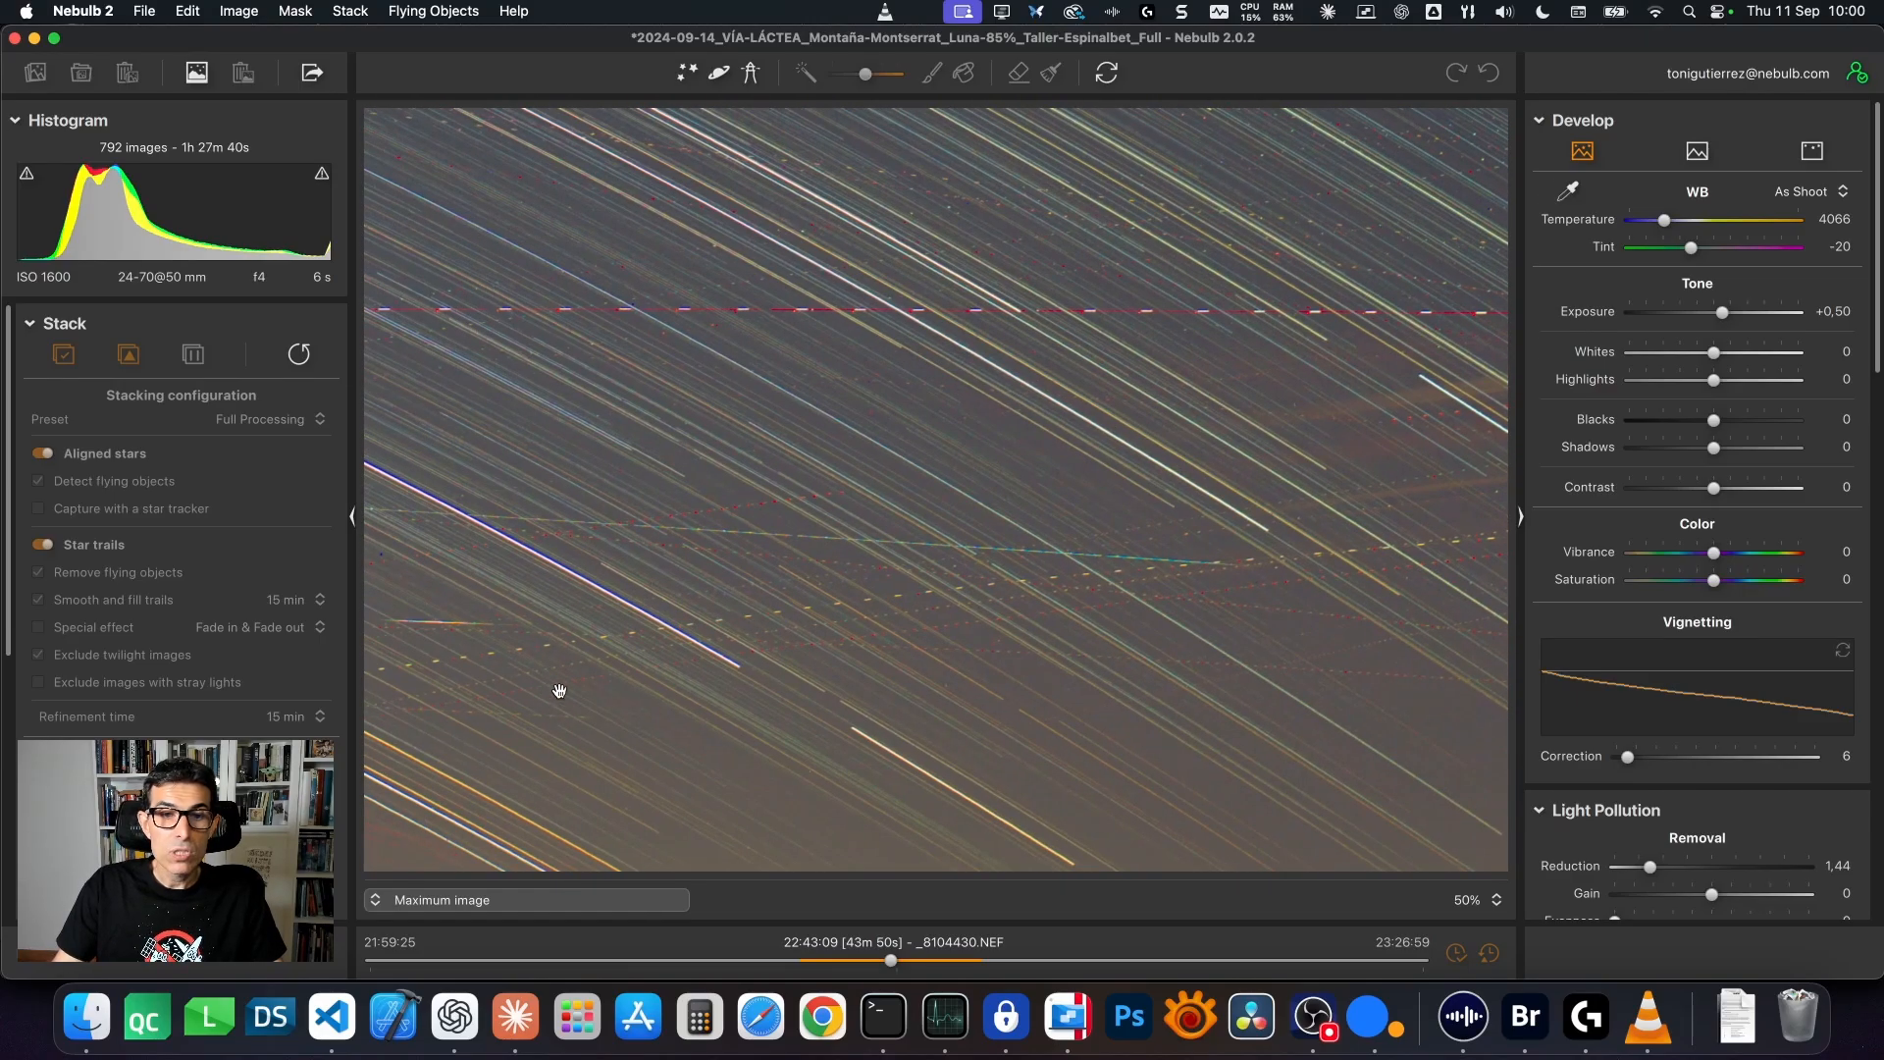
{"action": "left_click_drag", "start_coordinate": [559, 691], "coordinate": [943, 532]}
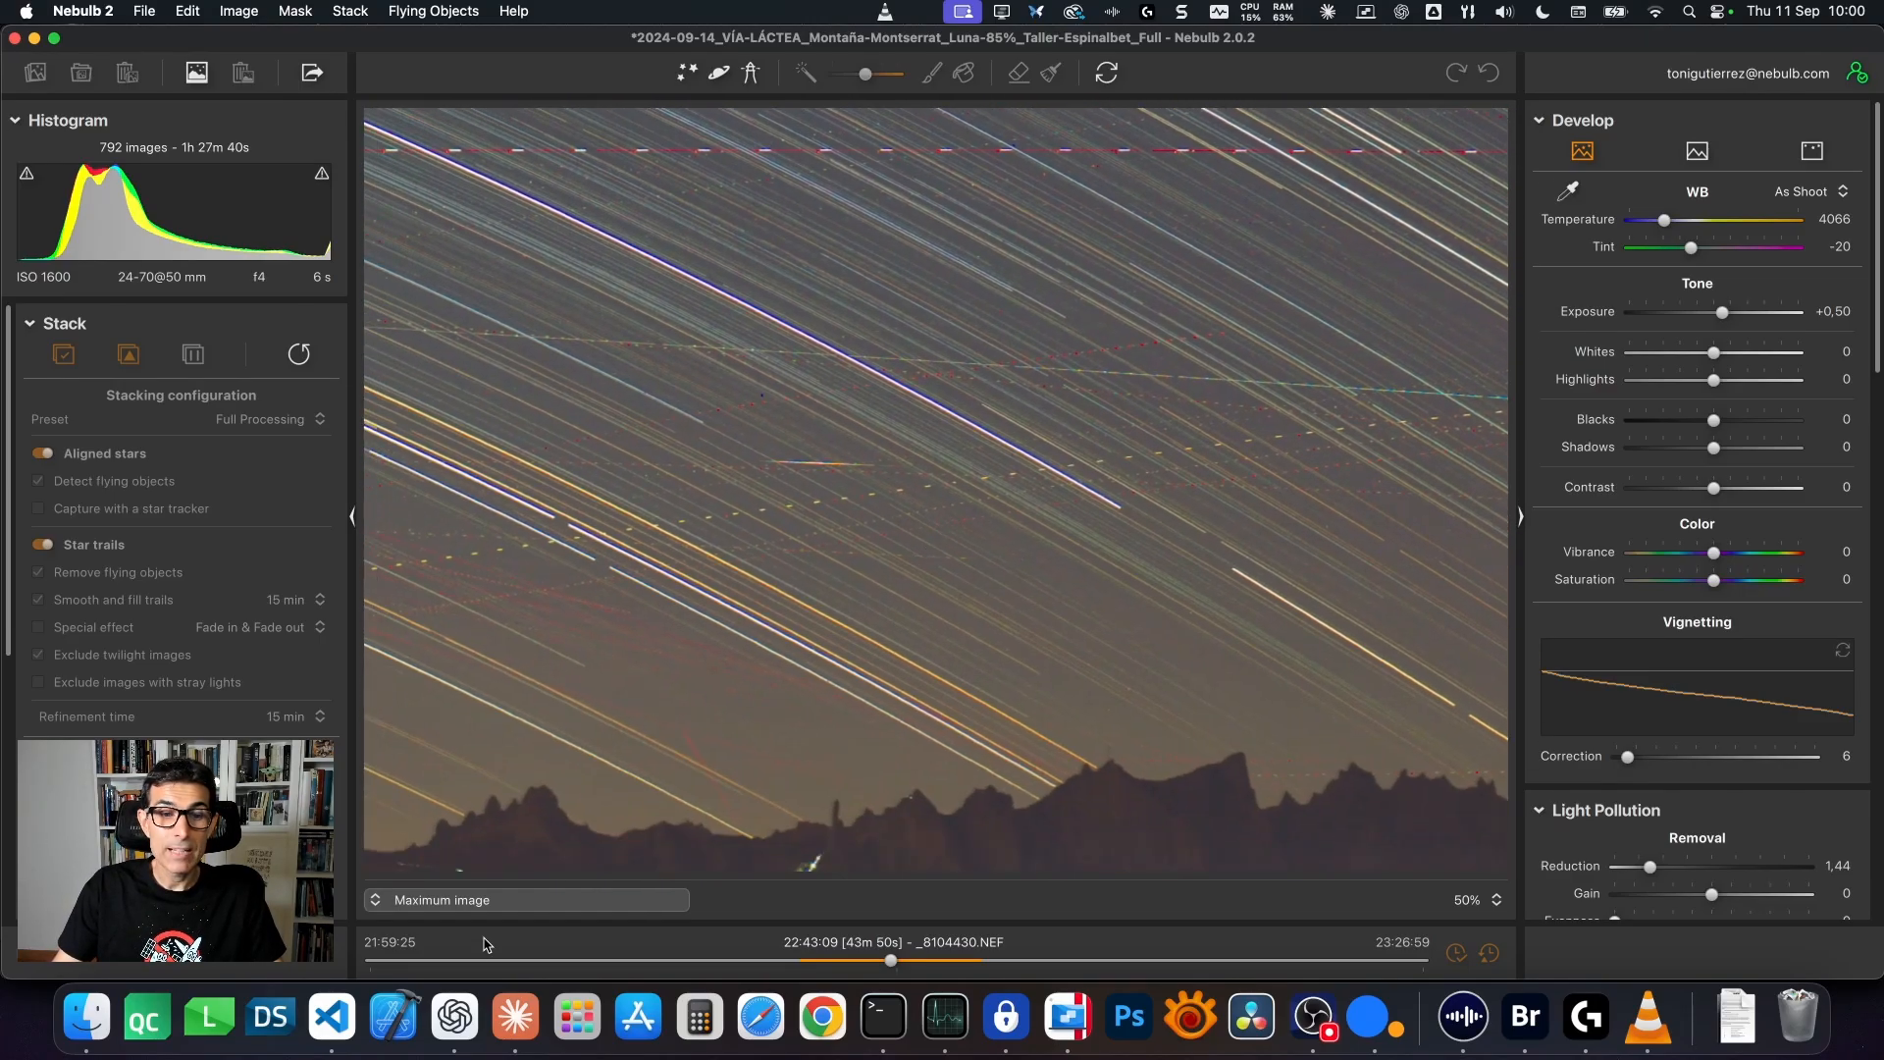
Show the Star trails (sky) + Maximum (ground) result and inspect the sky and ground along the mountain ridge.
{"action": "left_click", "coordinate": [456, 903]}
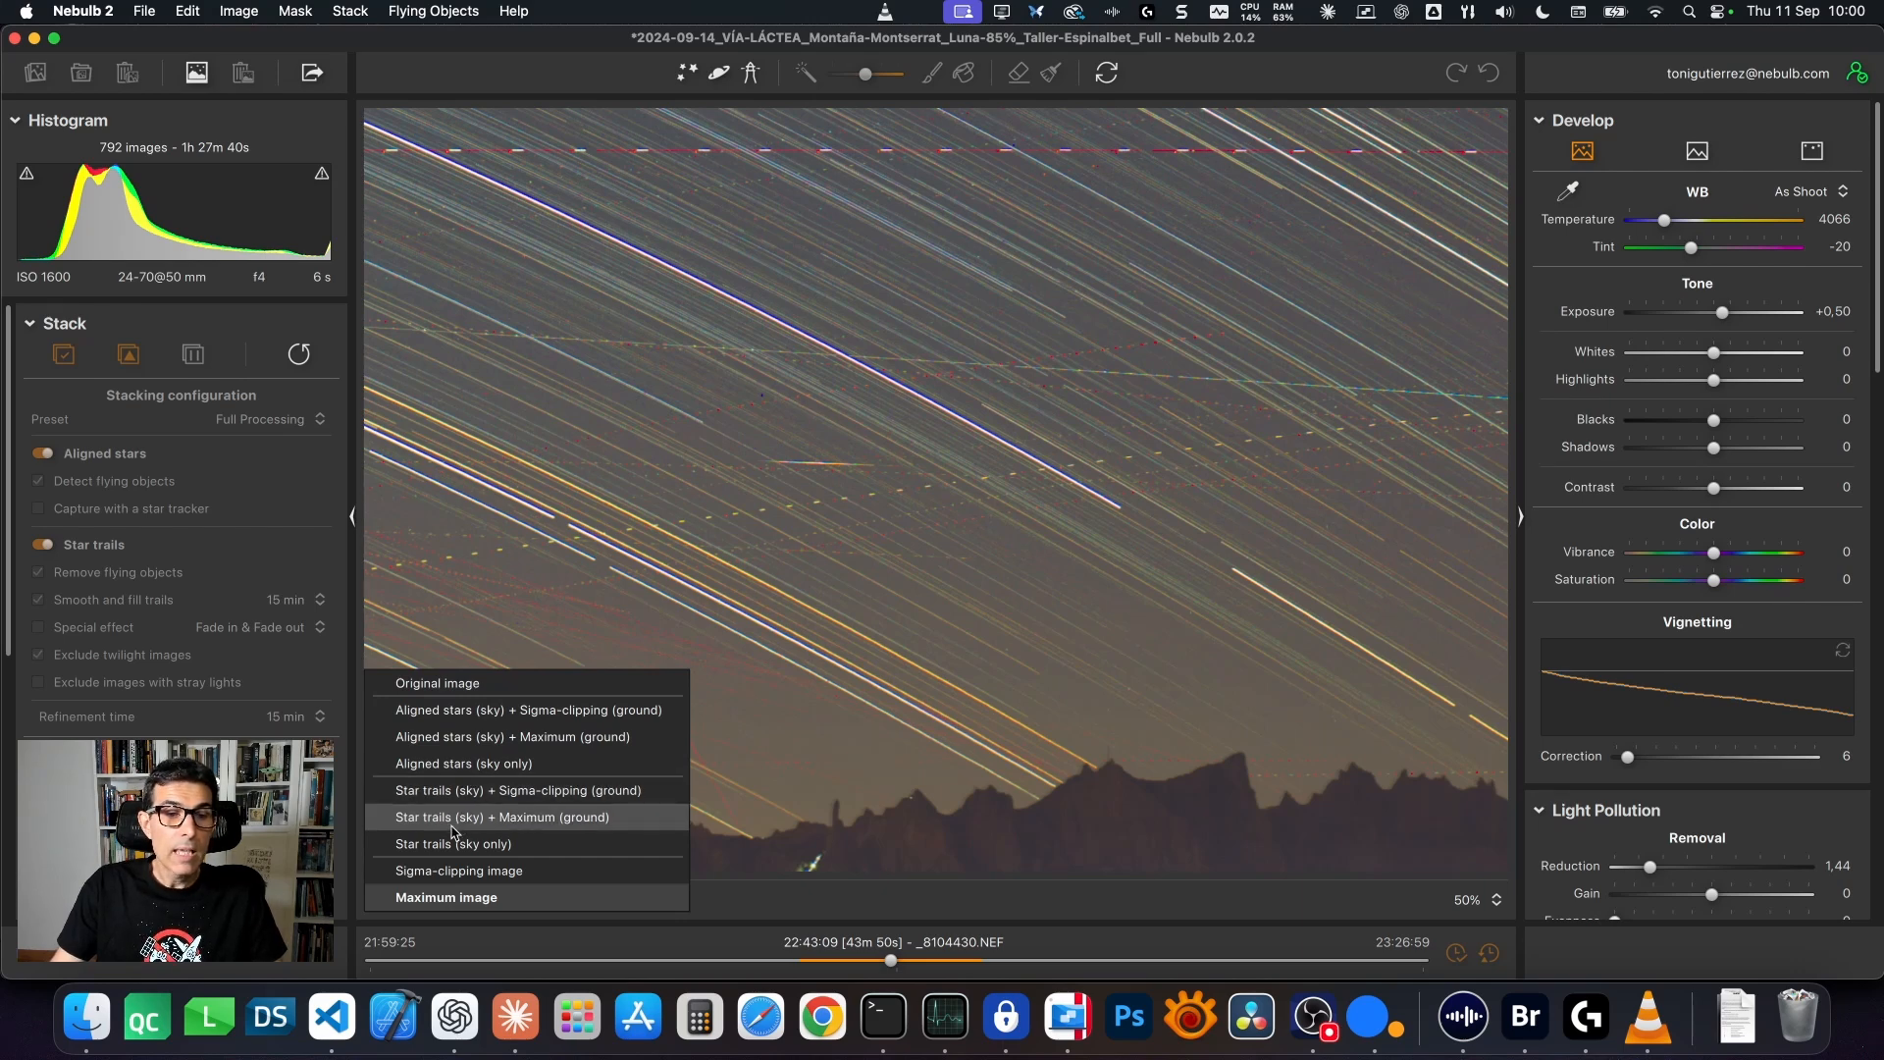
{"action": "left_click", "coordinate": [524, 828]}
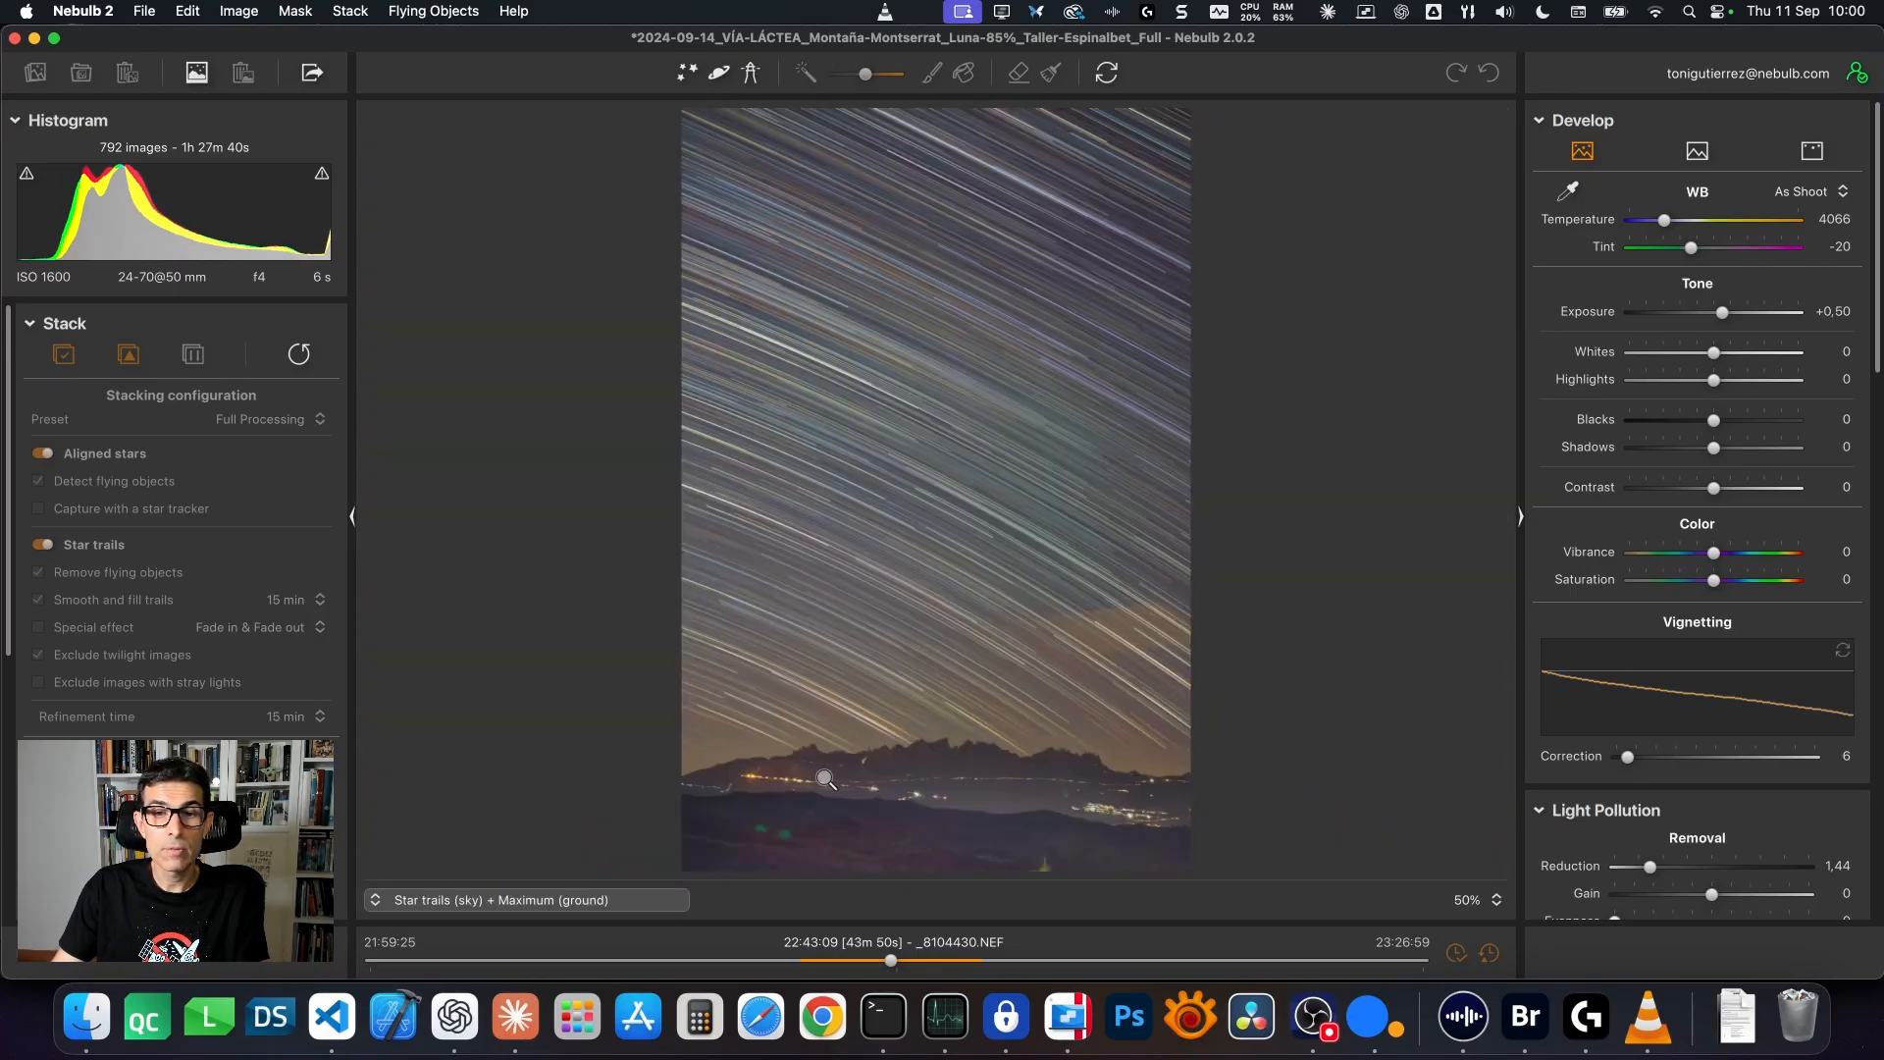
{"action": "left_click", "coordinate": [922, 742]}
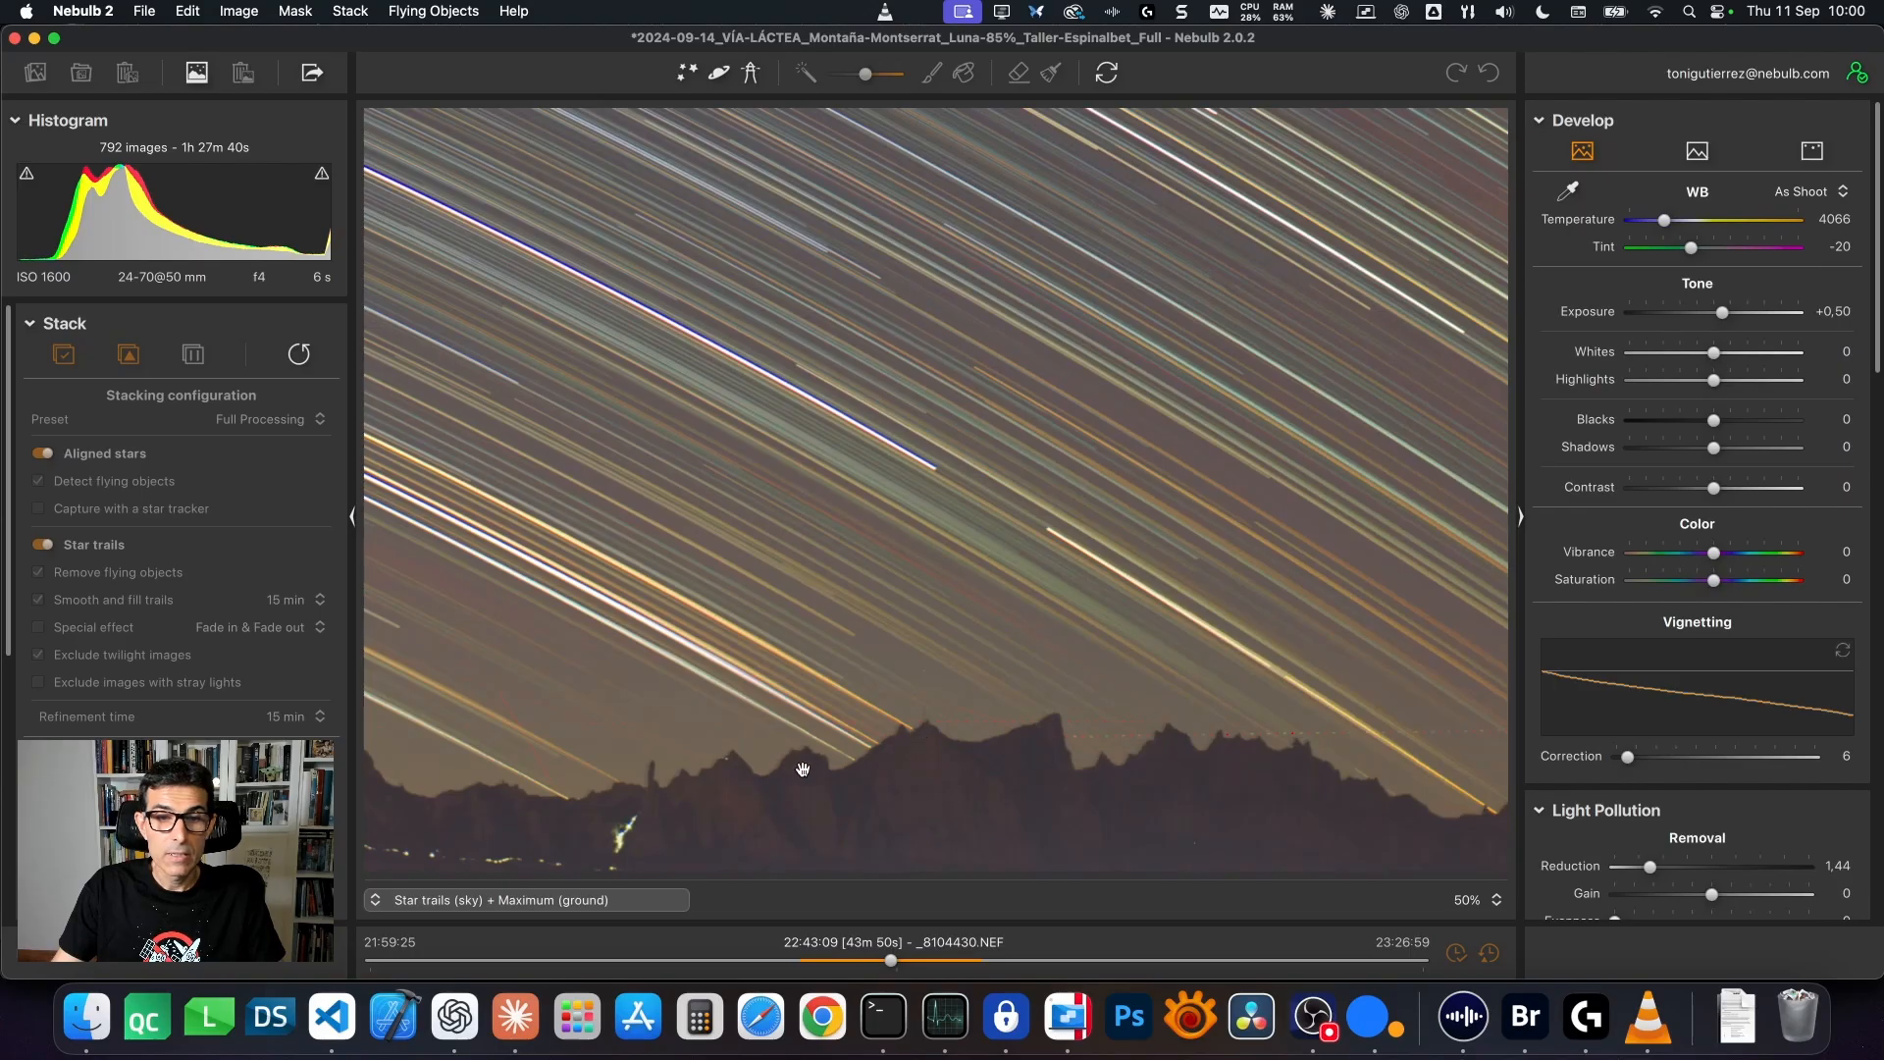
{"action": "left_click_drag", "start_coordinate": [919, 708], "coordinate": [862, 629]}
{"action": "left_click_drag", "start_coordinate": [1193, 667], "coordinate": [820, 643]}
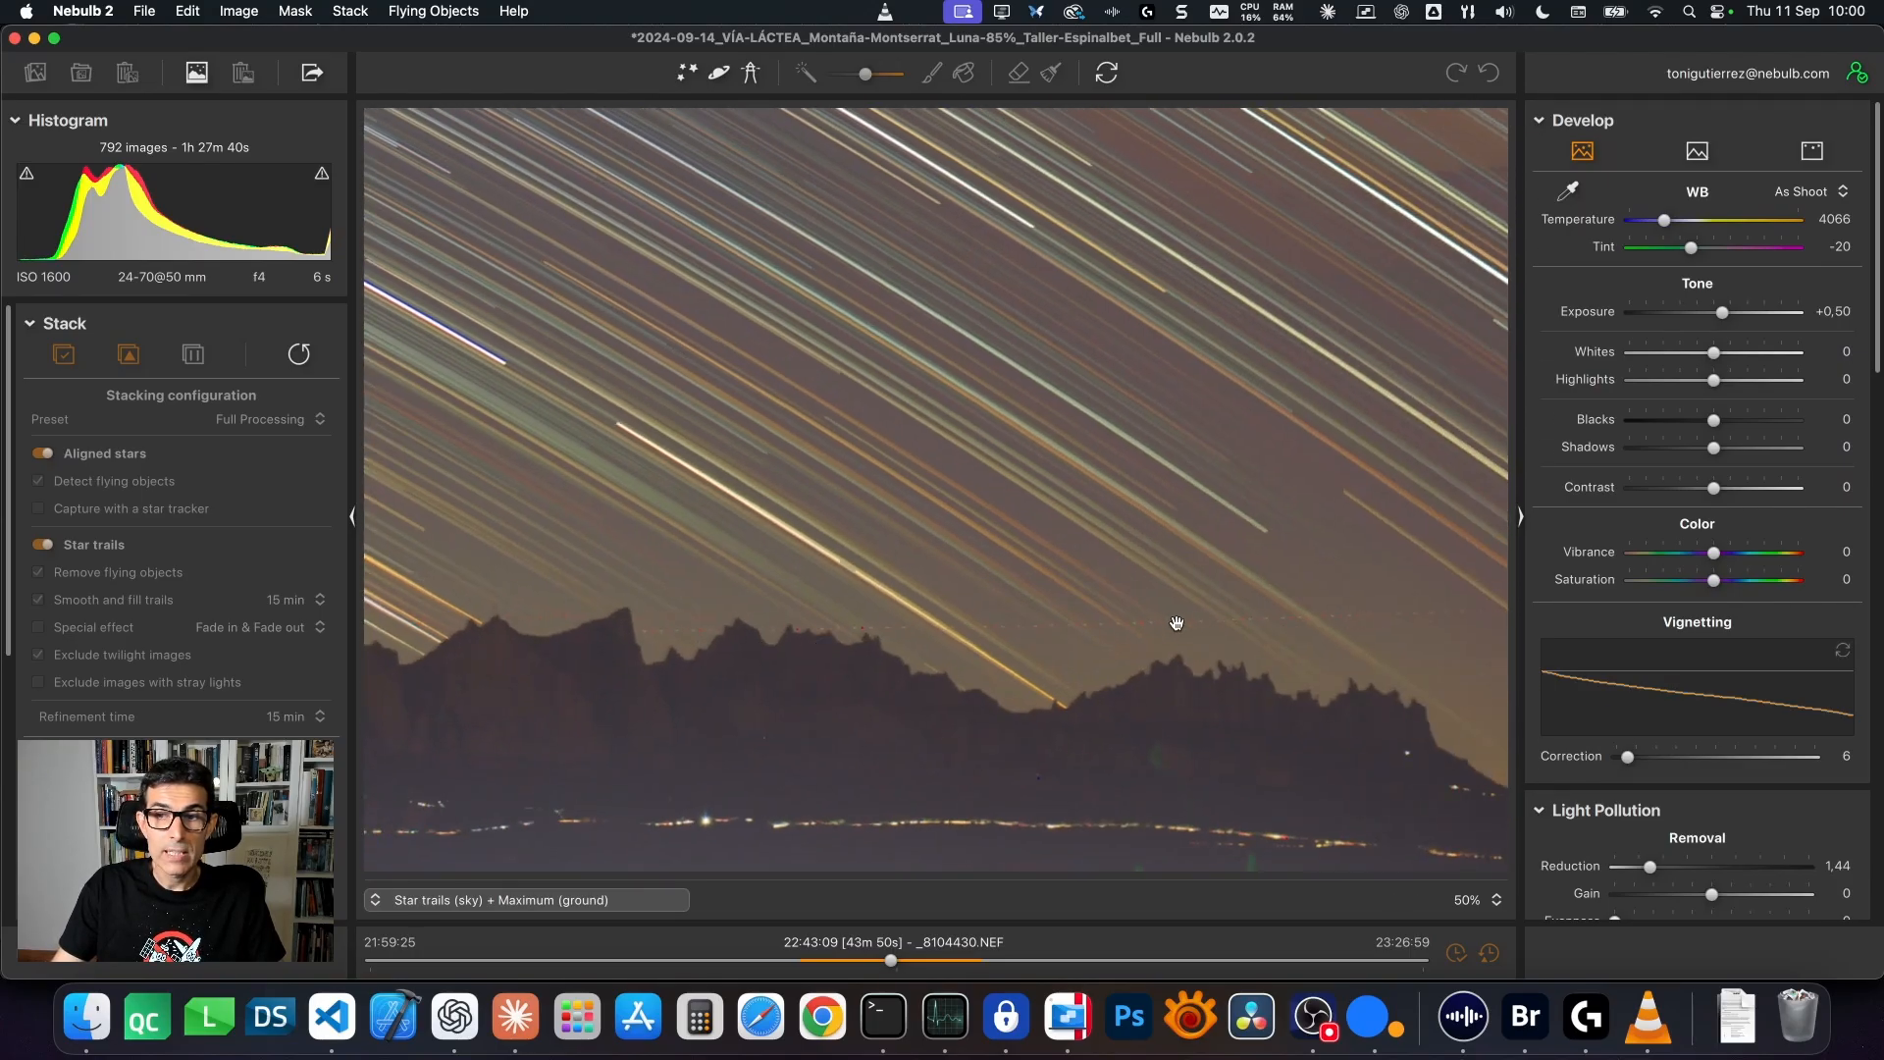
{"action": "left_click_drag", "start_coordinate": [1018, 633], "coordinate": [953, 627]}
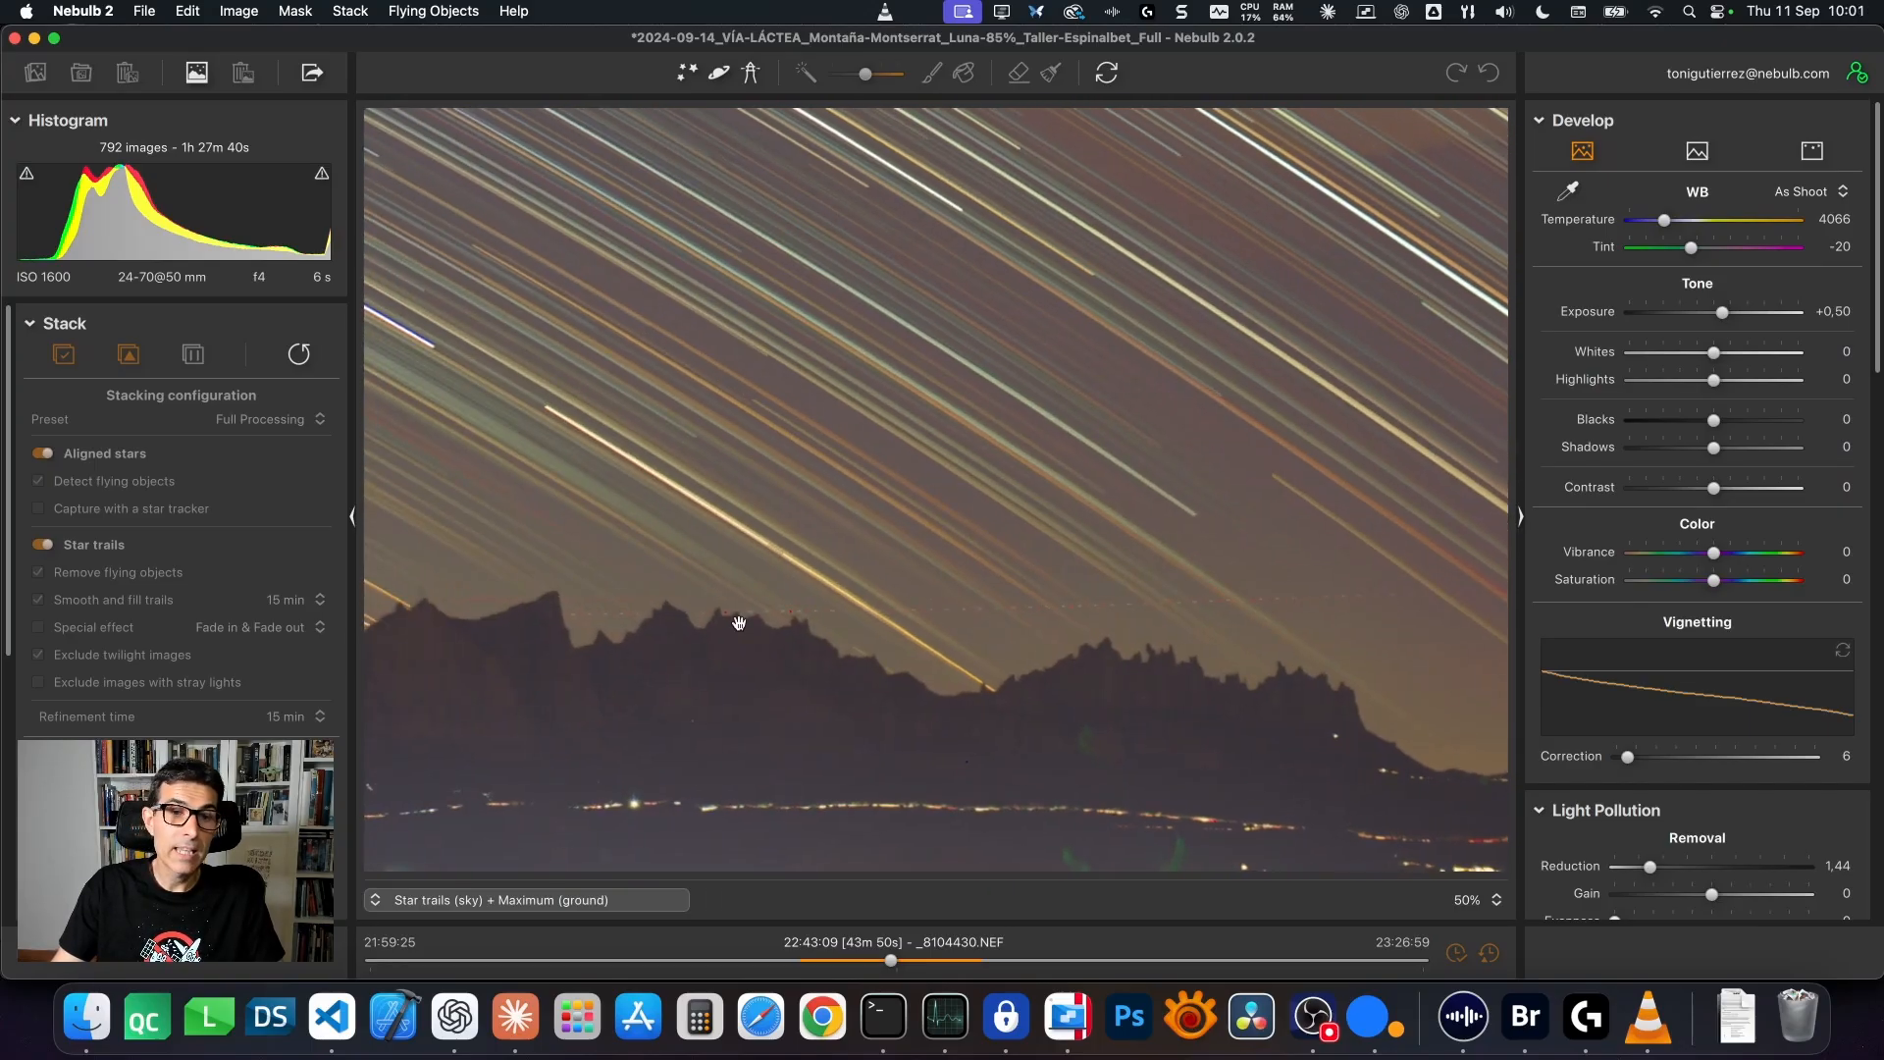
Compare the ridge line in the Maximum image with Star trails (sky) + Maximum (ground), checking for leftover traces just above the mountains.
{"action": "left_click", "coordinate": [505, 899]}
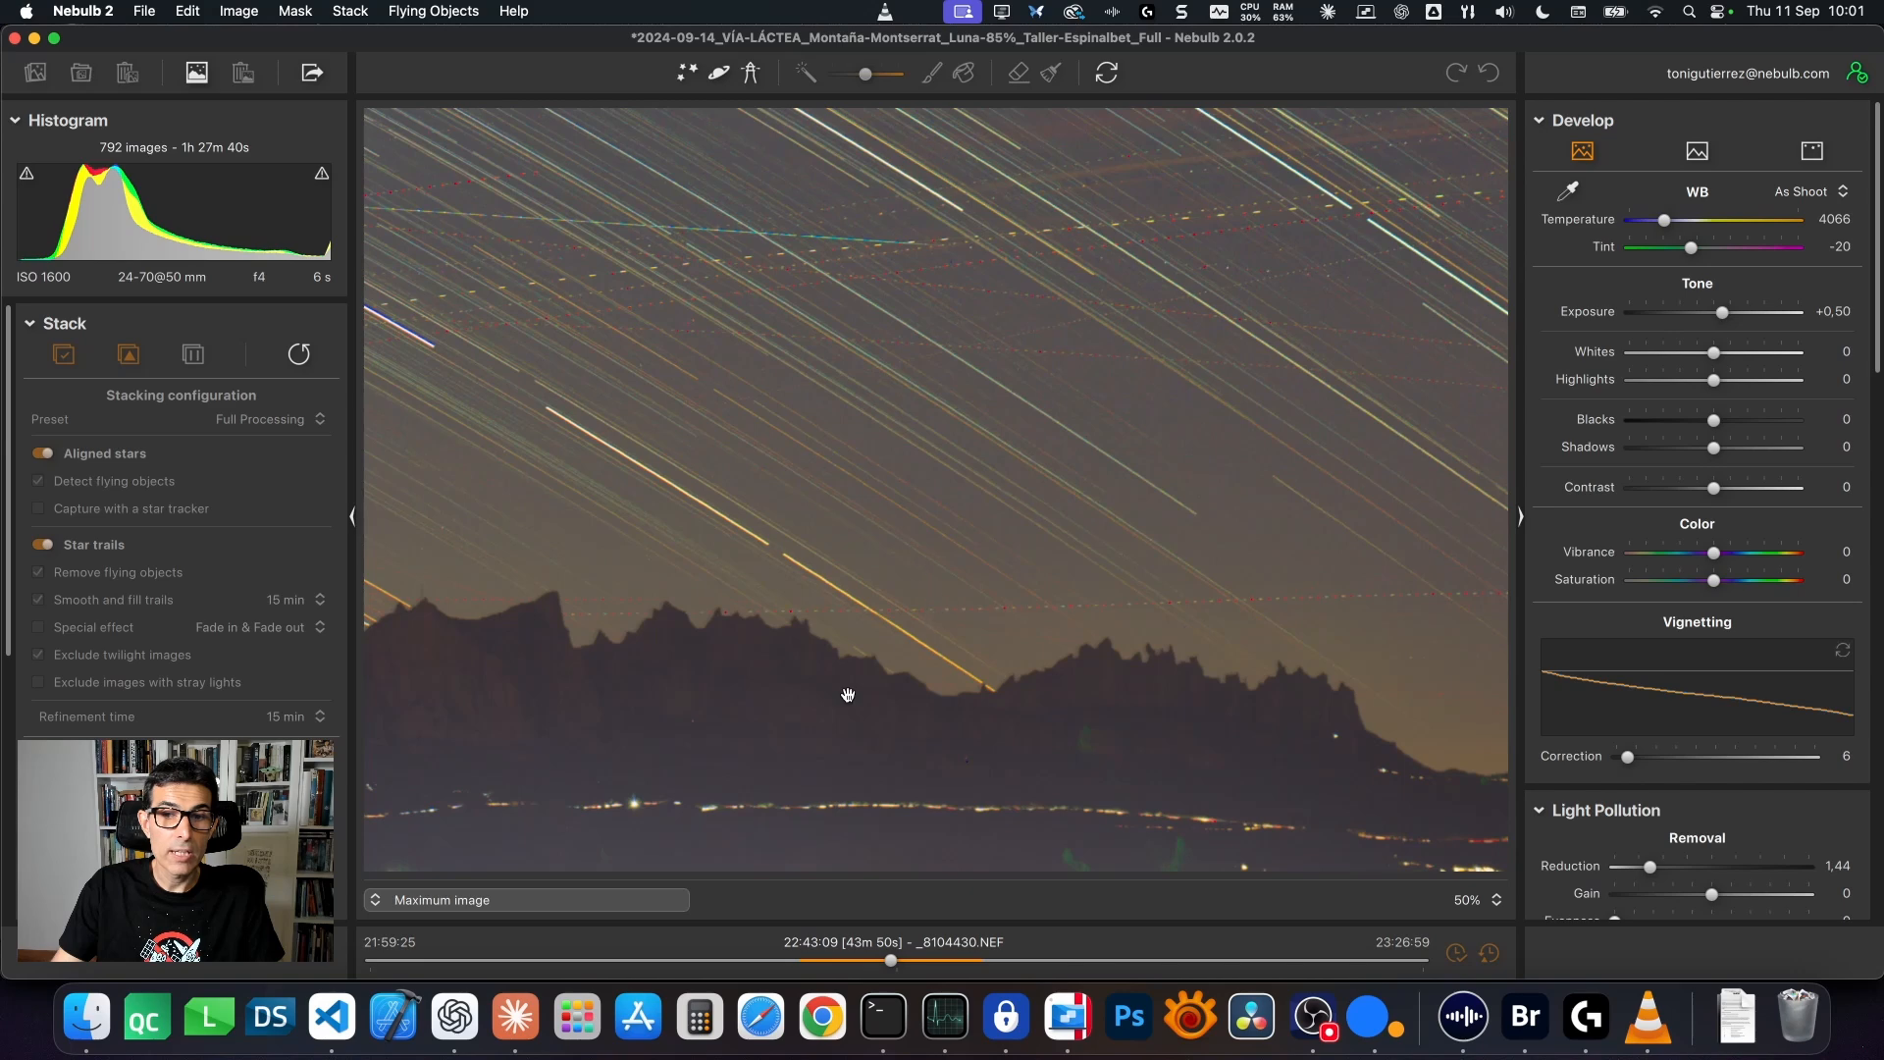
{"action": "left_click", "coordinate": [464, 901]}
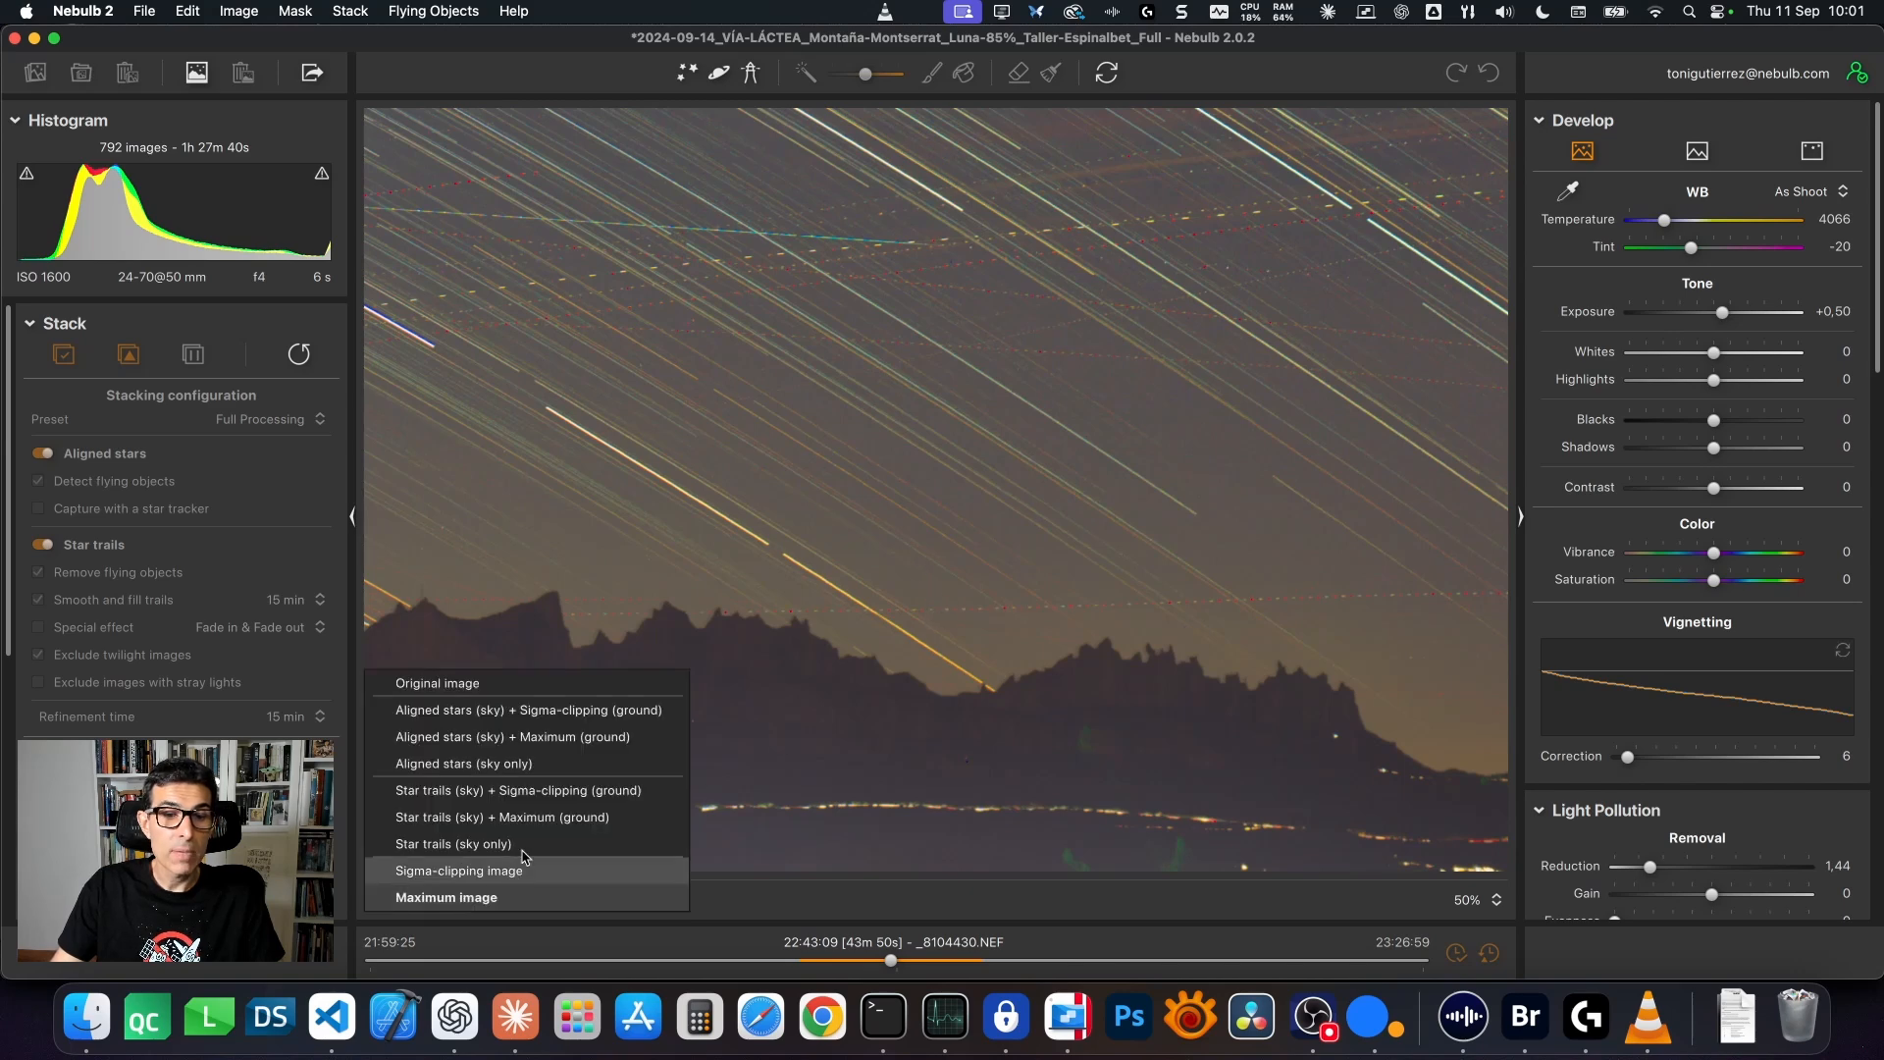
{"action": "left_click", "coordinate": [537, 818]}
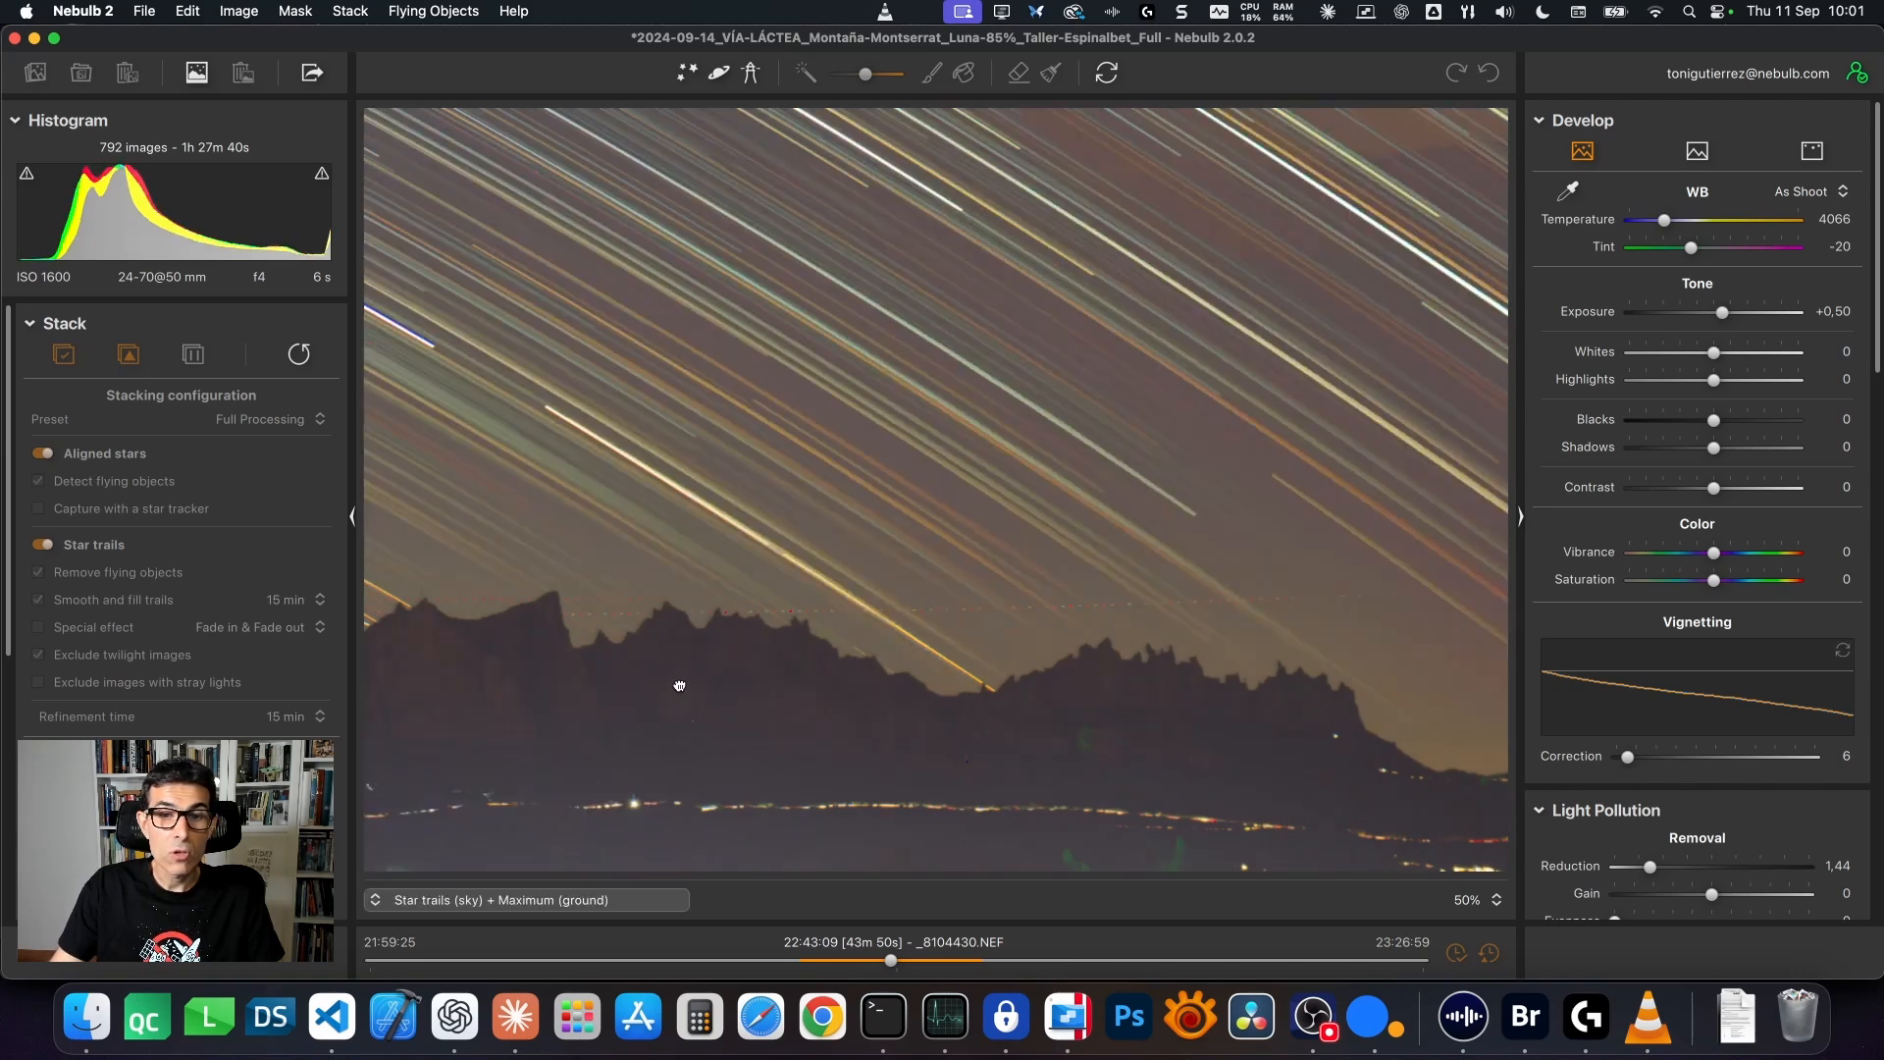
{"action": "left_click_drag", "start_coordinate": [679, 685], "coordinate": [1128, 693]}
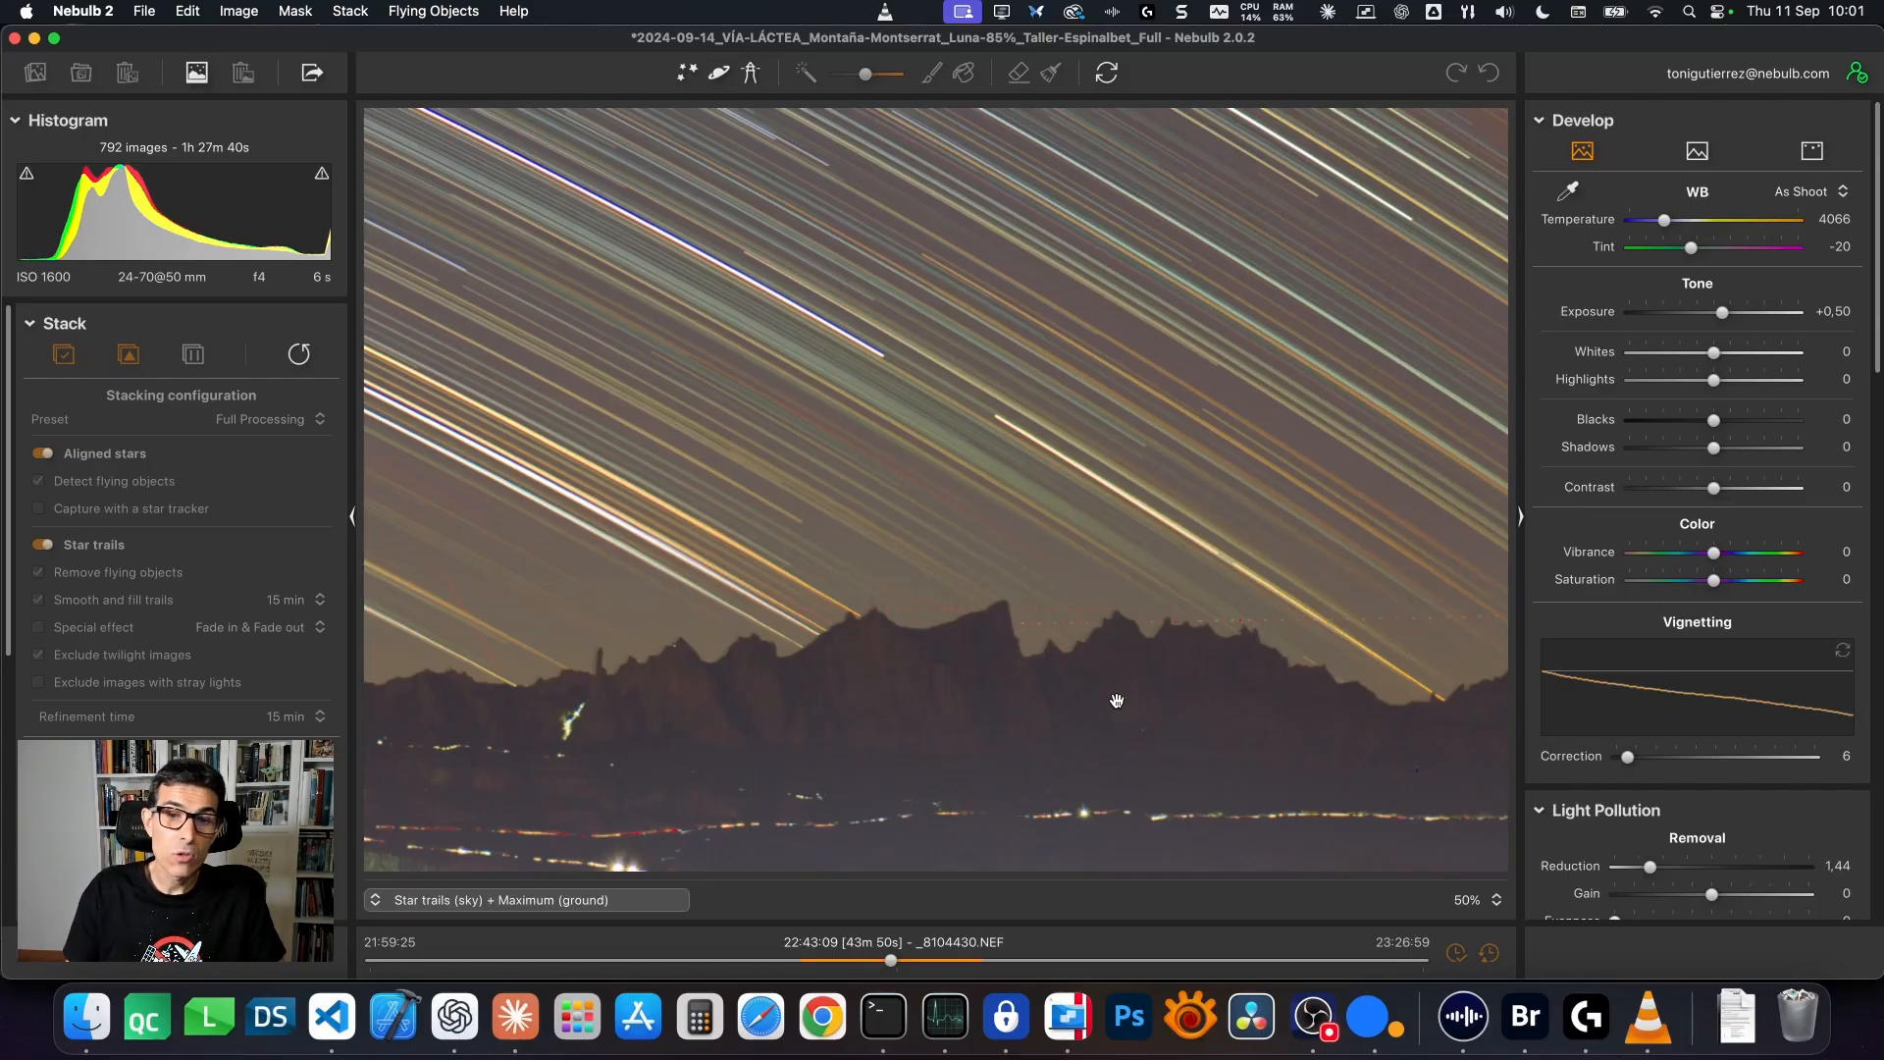
{"action": "left_click_drag", "start_coordinate": [1088, 705], "coordinate": [930, 622]}
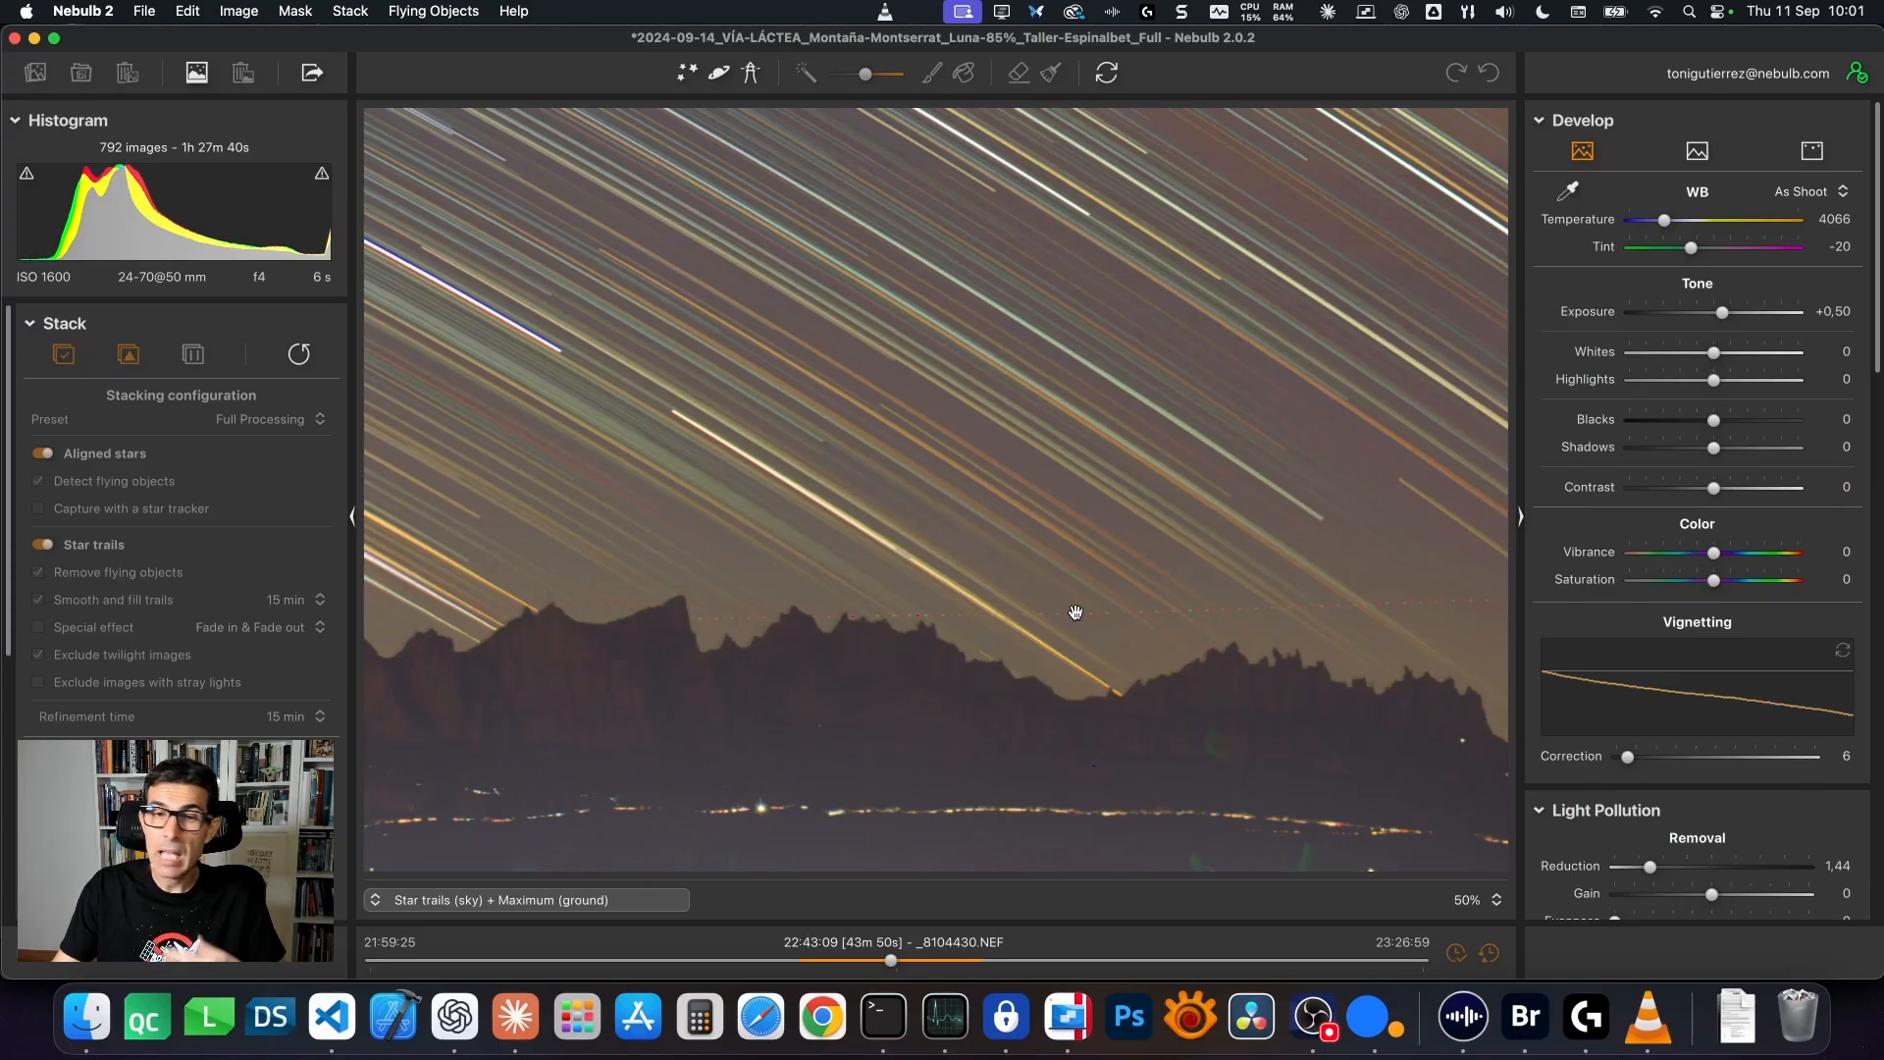
{"action": "left_click_drag", "start_coordinate": [1215, 661], "coordinate": [934, 619]}
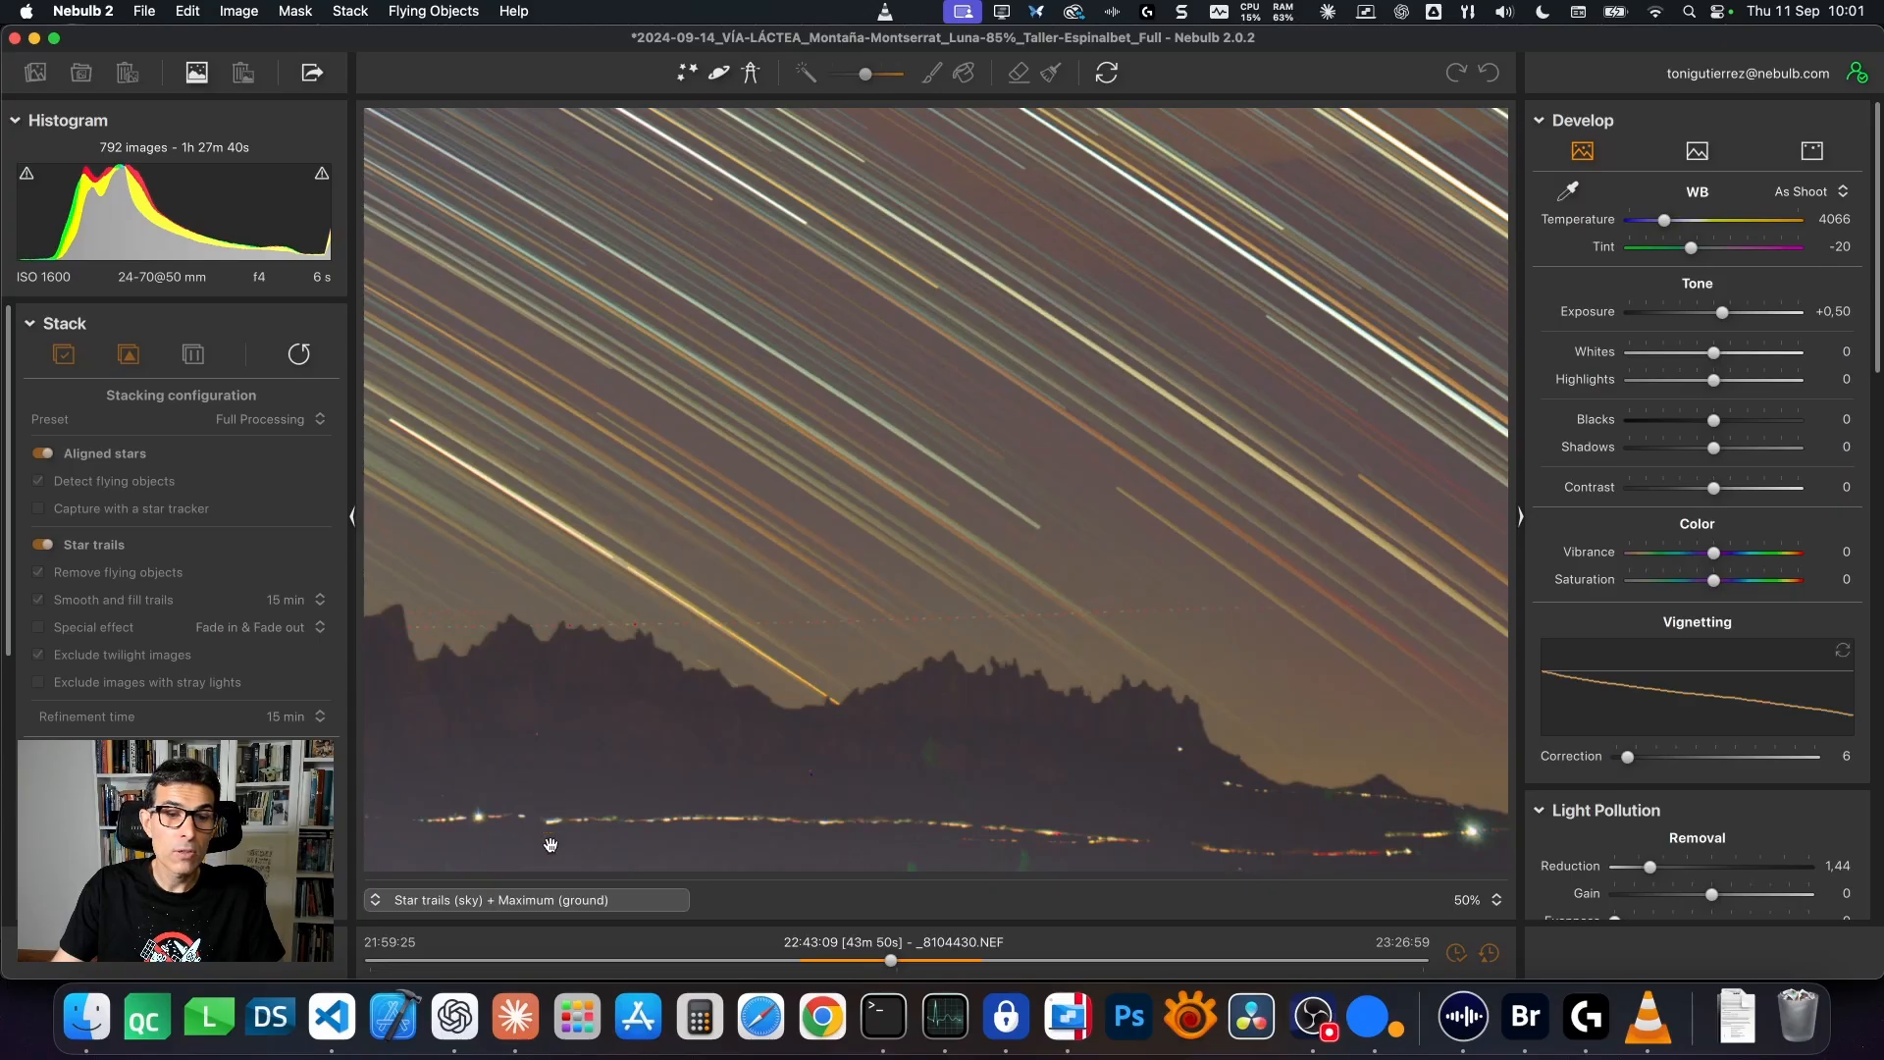
Return to the Star trails (sky) + Sigma-clipping (ground) result and view the whole image.
{"action": "left_click", "coordinate": [536, 898]}
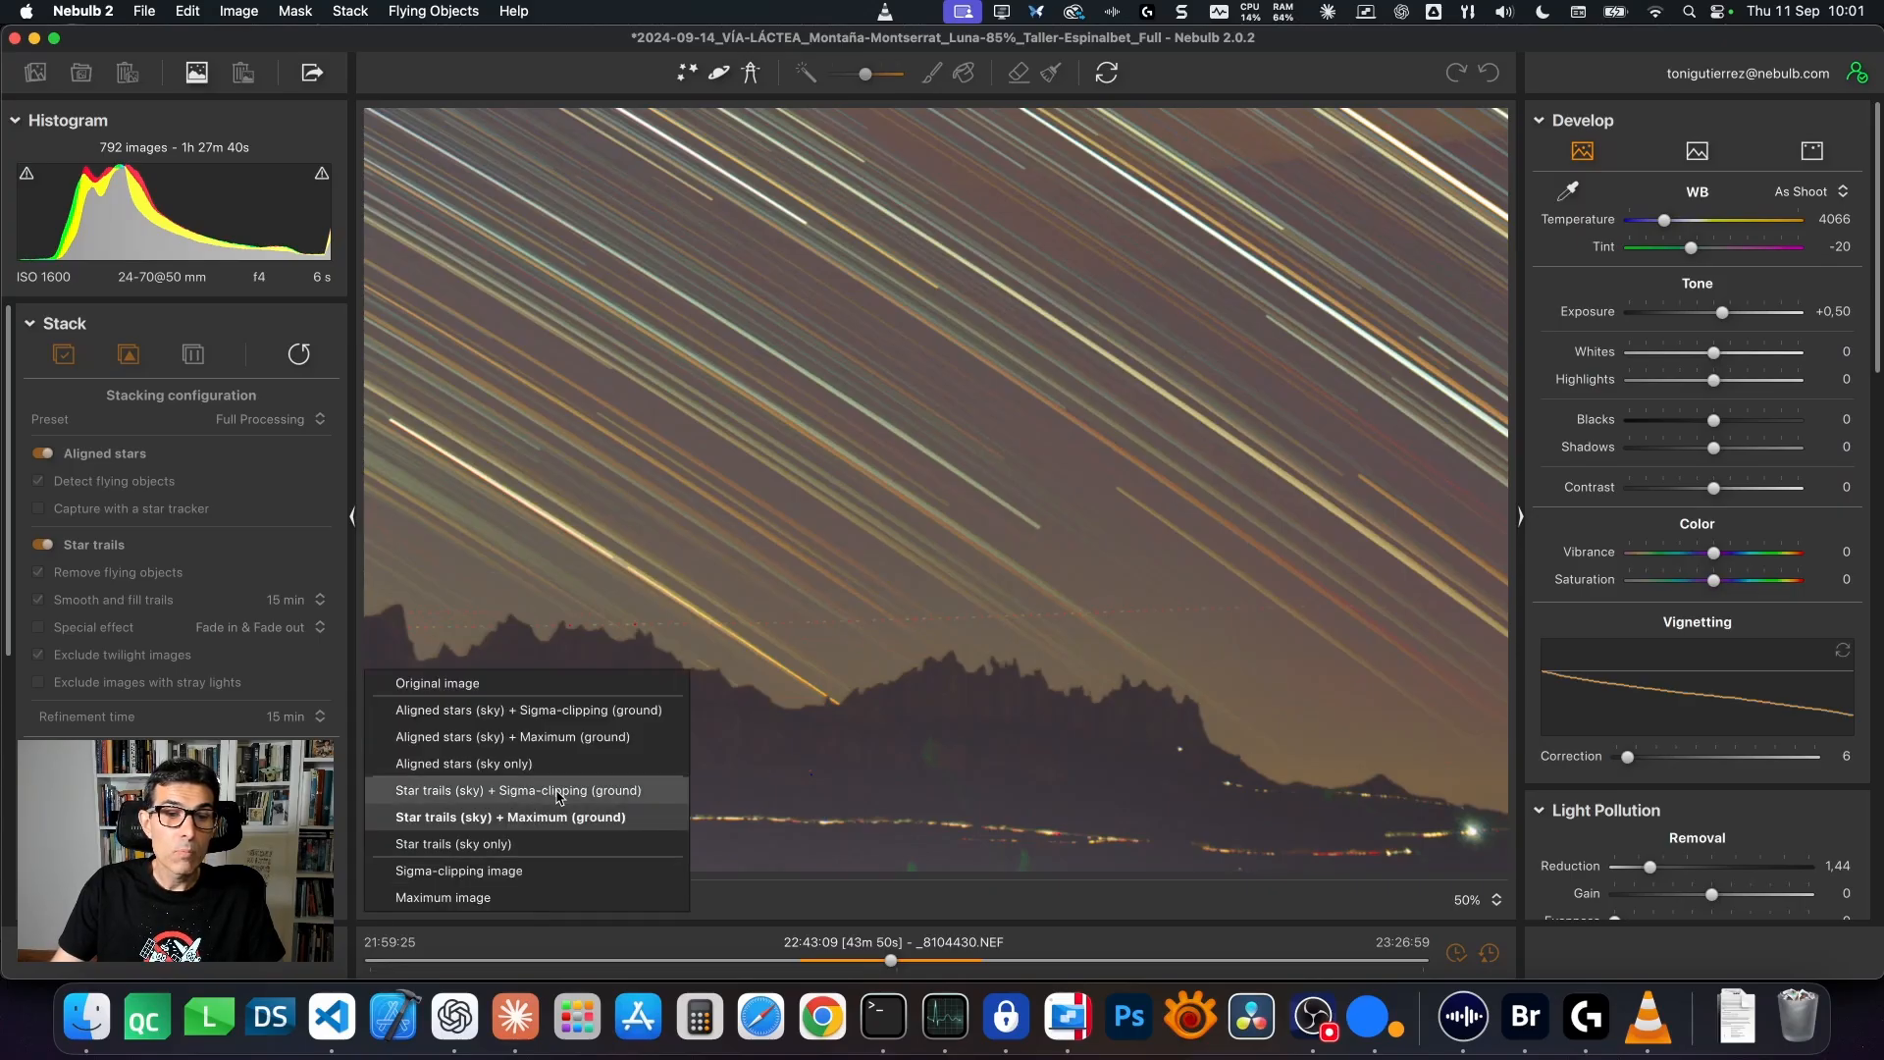
{"action": "left_click", "coordinate": [558, 794]}
{"action": "left_click_drag", "start_coordinate": [639, 707], "coordinate": [1180, 694]}
{"action": "left_click", "coordinate": [967, 693]}
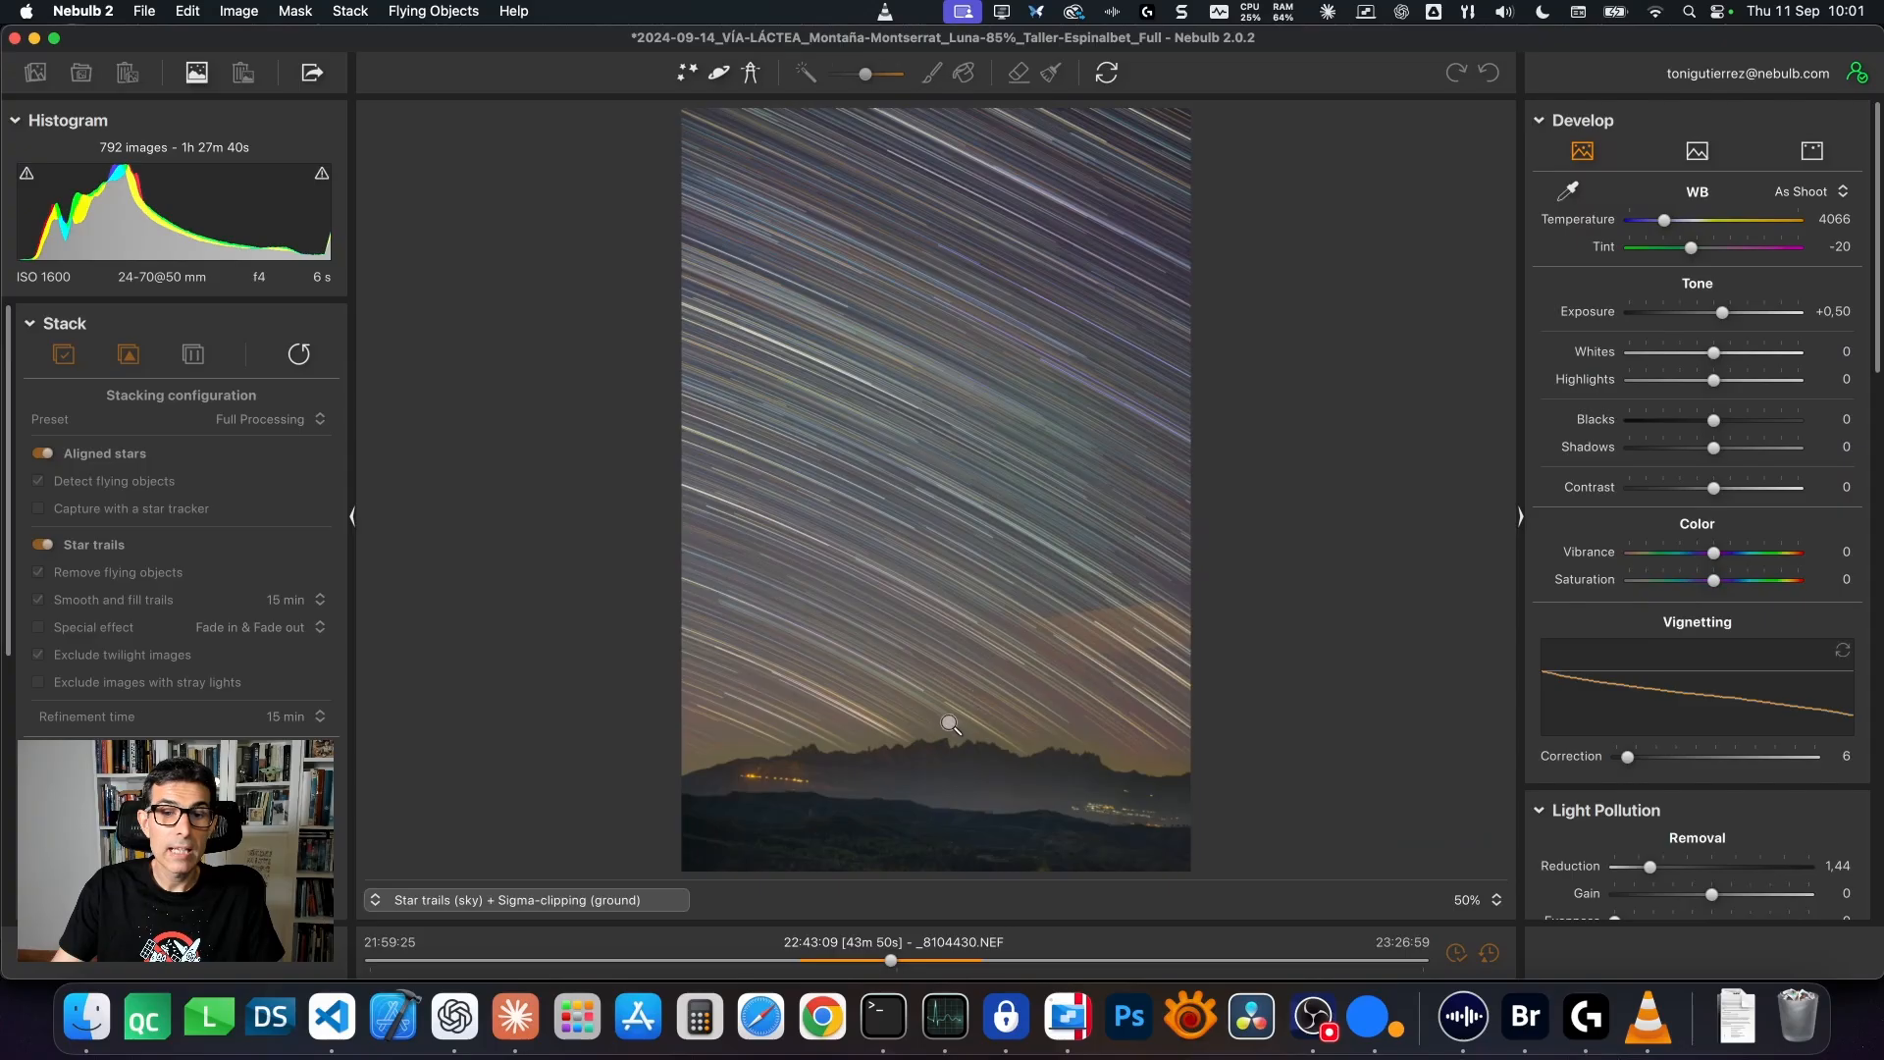
Set the blend's sky transition to opacity 86 and radius 71, and check where the star trails meet the mountain ridge.
{"action": "scroll", "coordinate": [1671, 648], "scroll_direction": "down", "scroll_amount": 15}
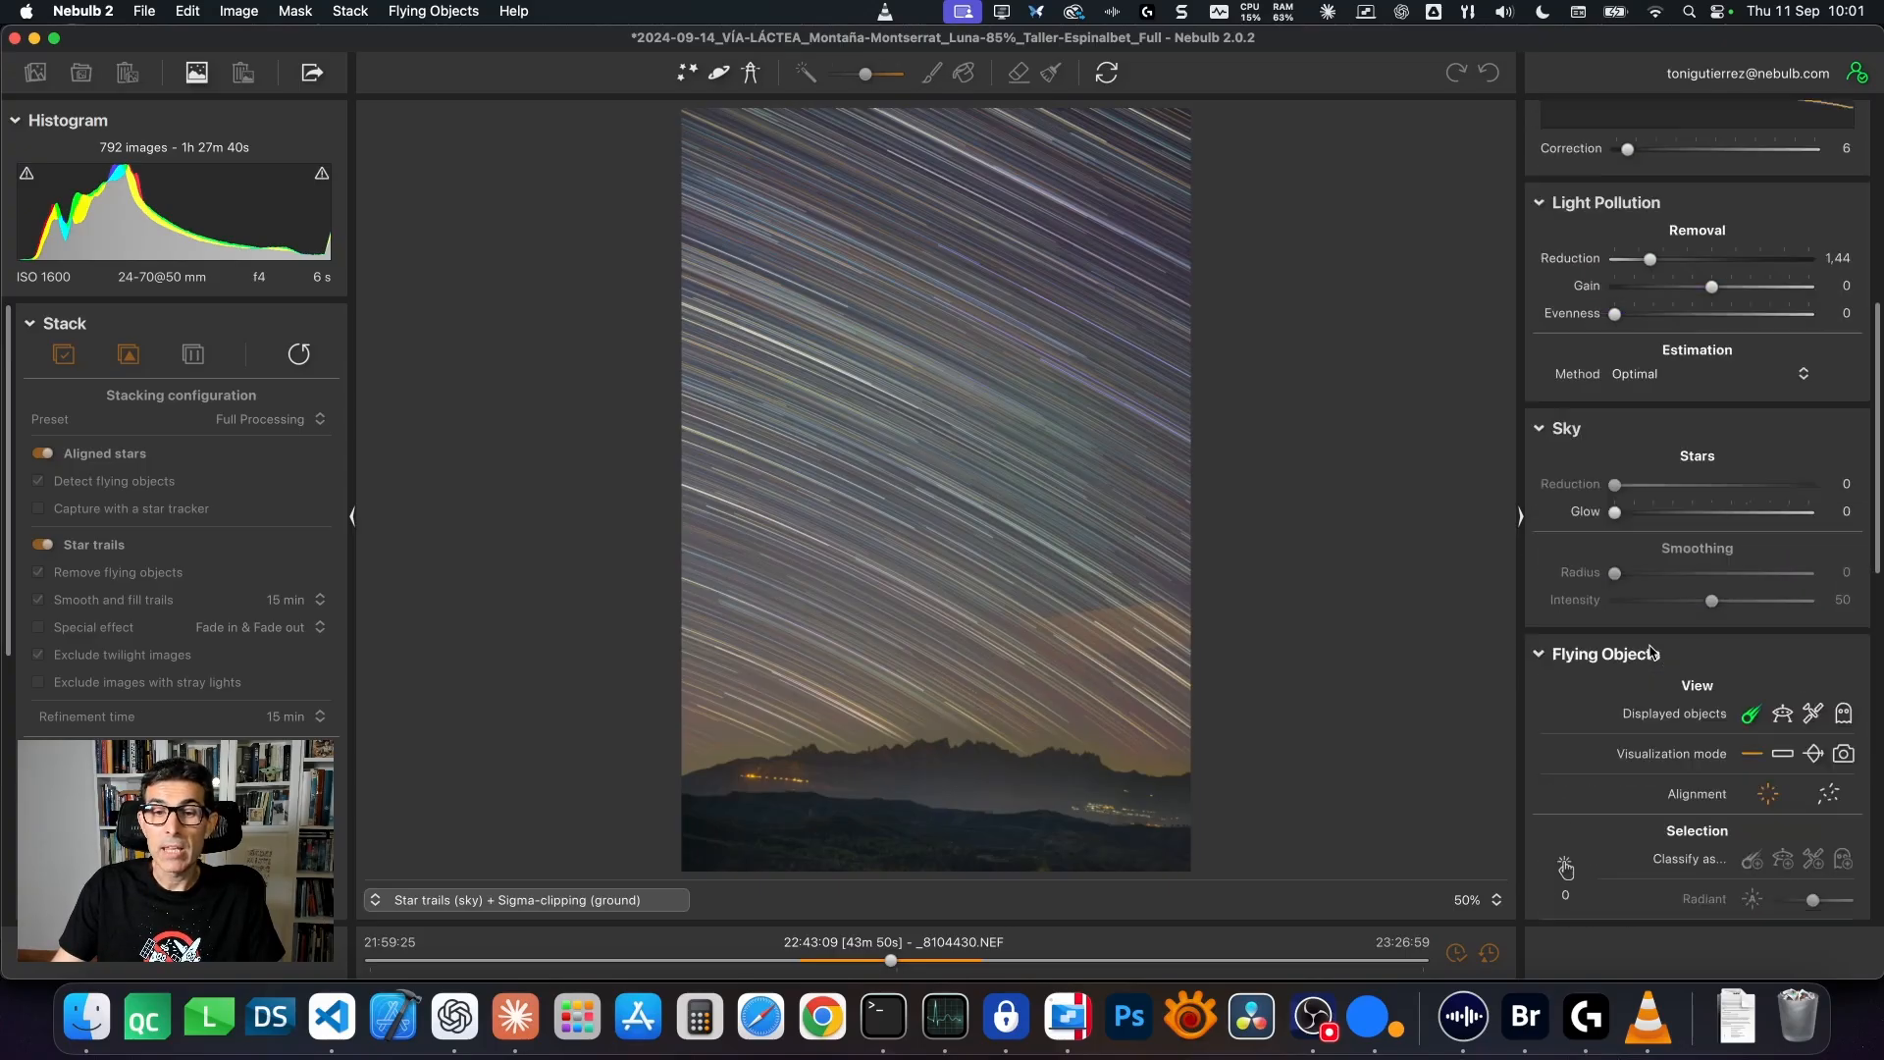
{"action": "scroll", "coordinate": [1651, 651], "scroll_direction": "down", "scroll_amount": 5}
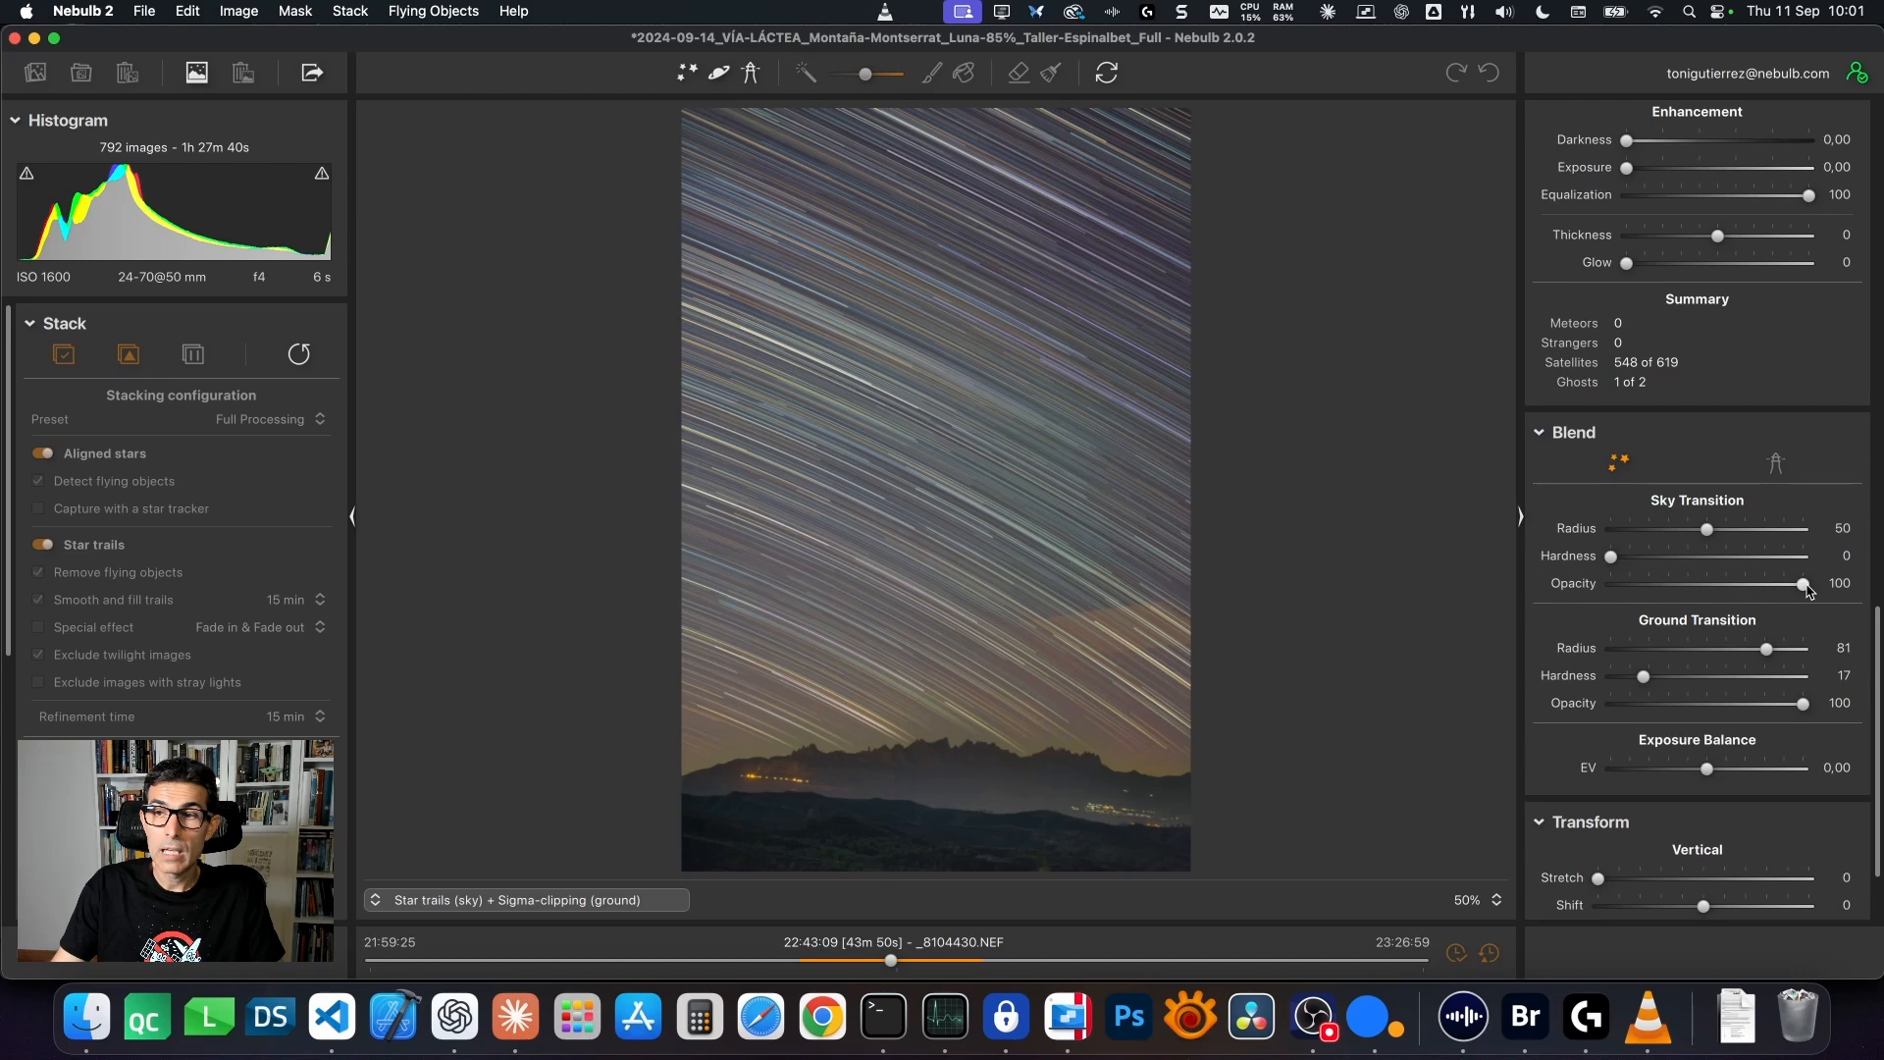
{"action": "left_click_drag", "start_coordinate": [1806, 586], "coordinate": [1778, 593]}
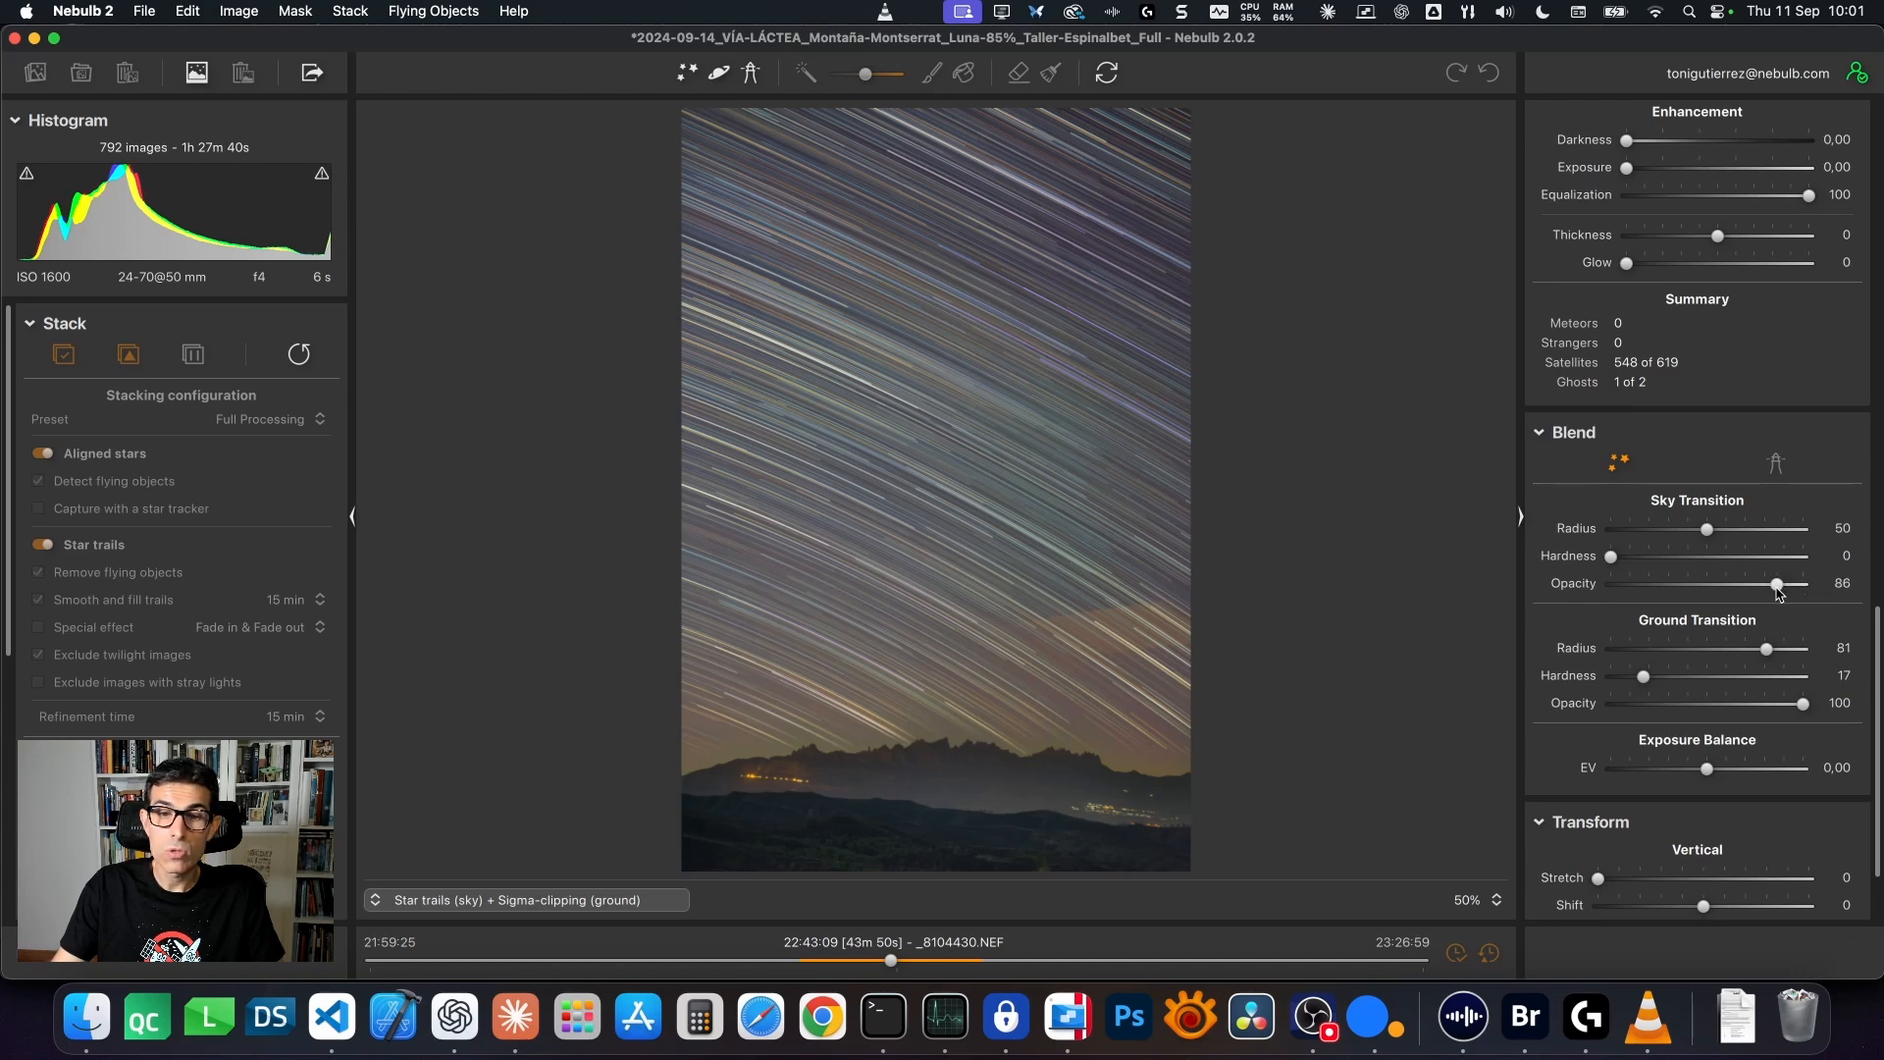
{"action": "left_click_drag", "start_coordinate": [942, 738], "coordinate": [774, 660]}
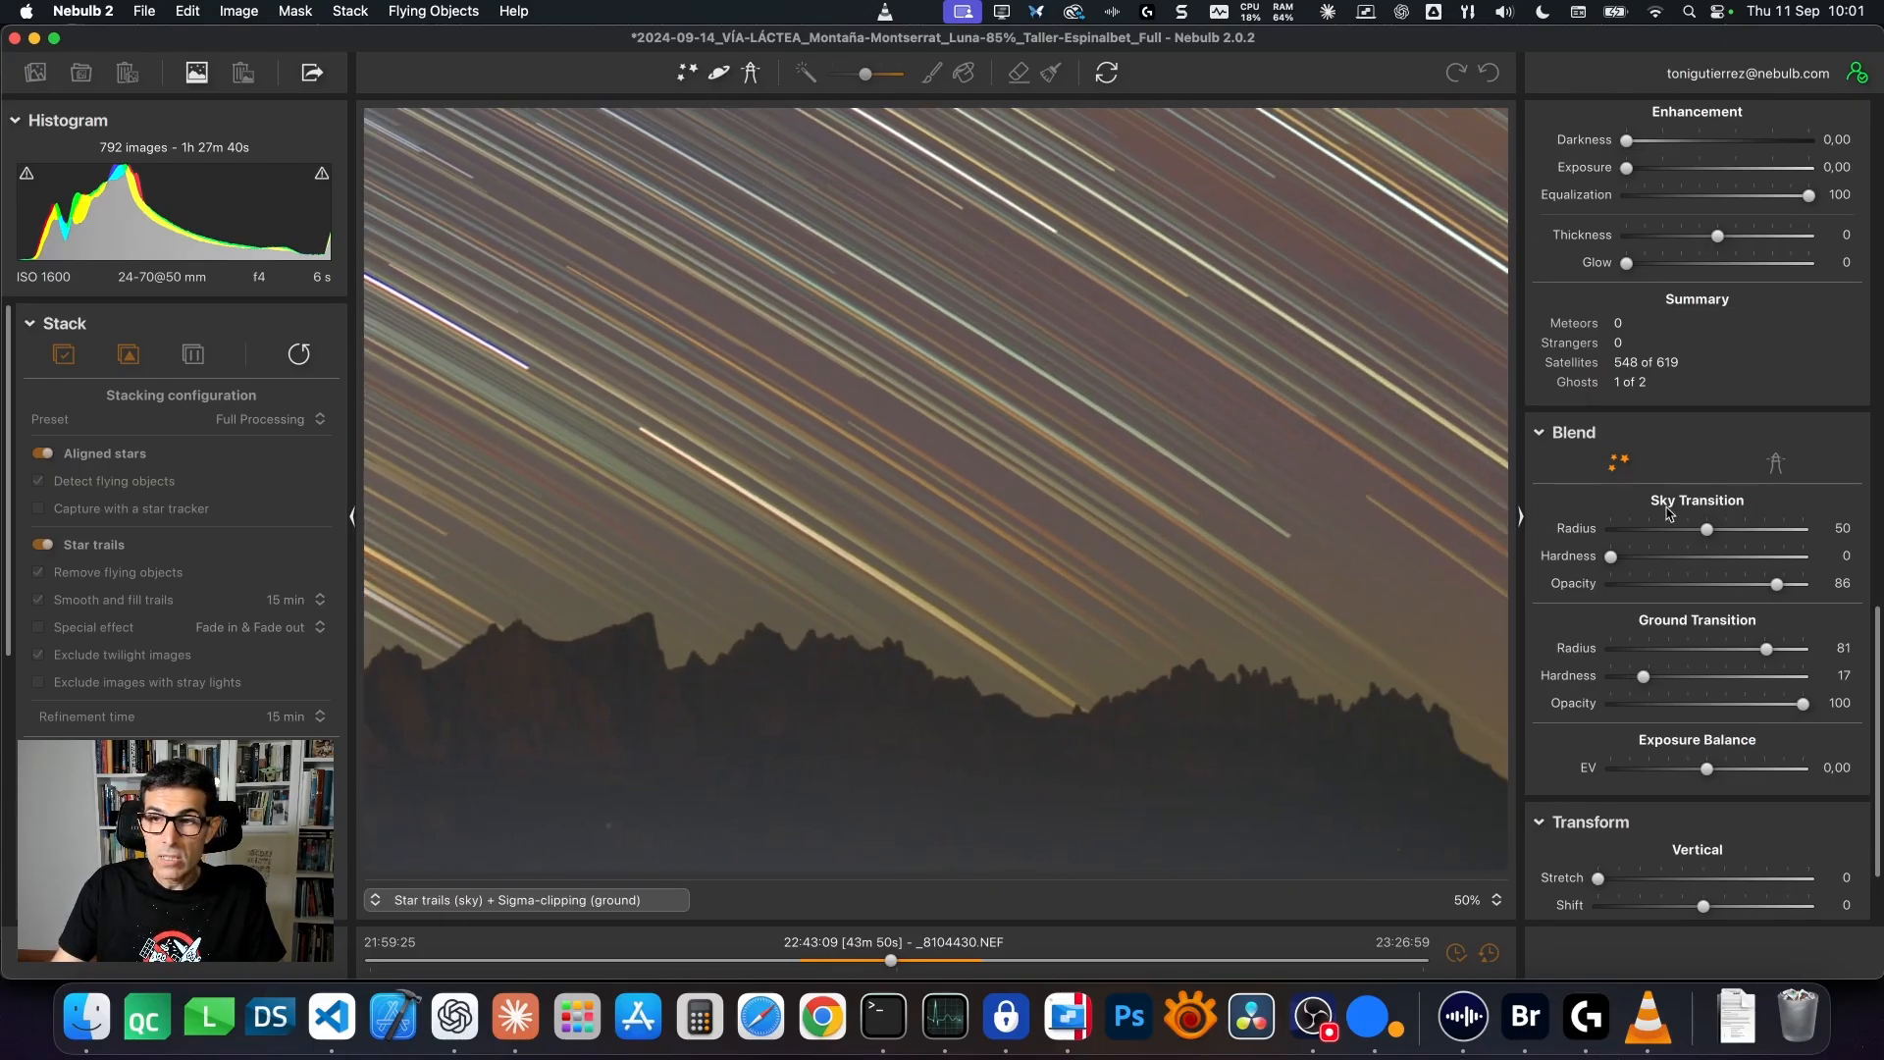
{"action": "left_click_drag", "start_coordinate": [1708, 530], "coordinate": [1747, 531]}
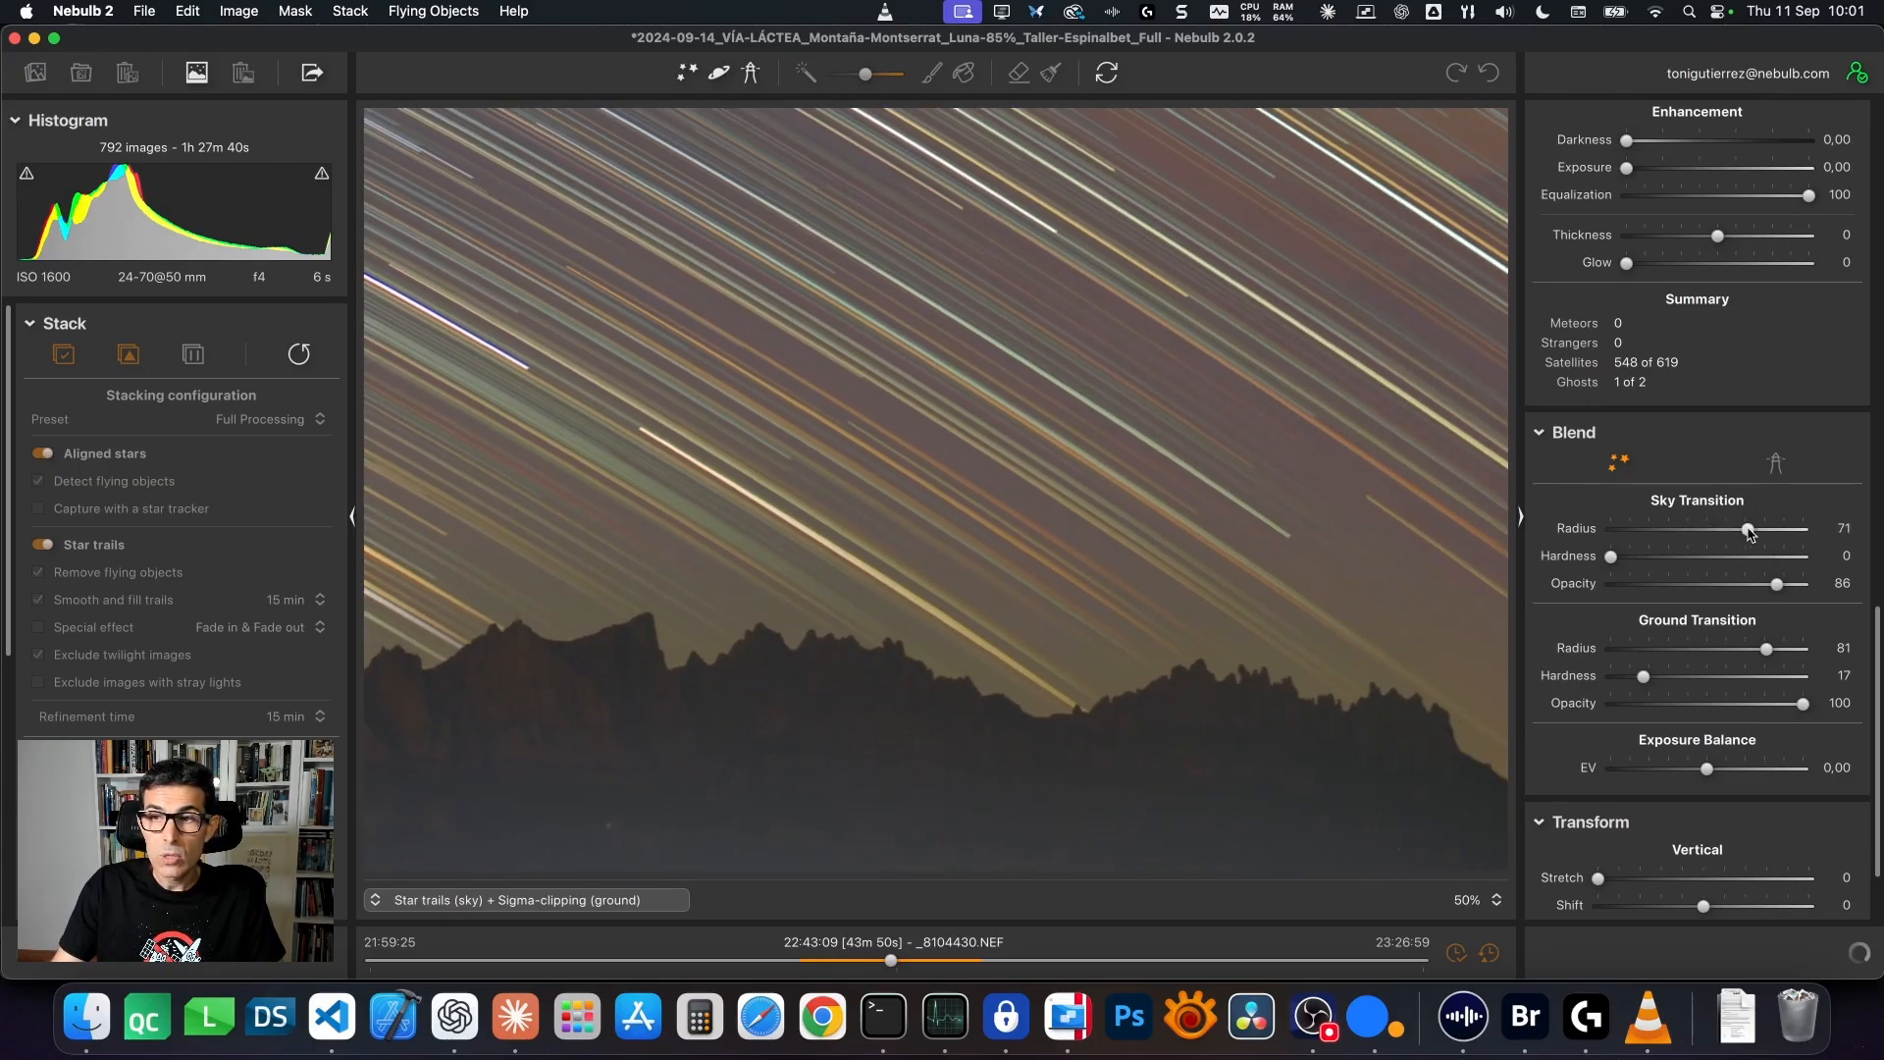
{"action": "left_click", "coordinate": [1043, 624]}
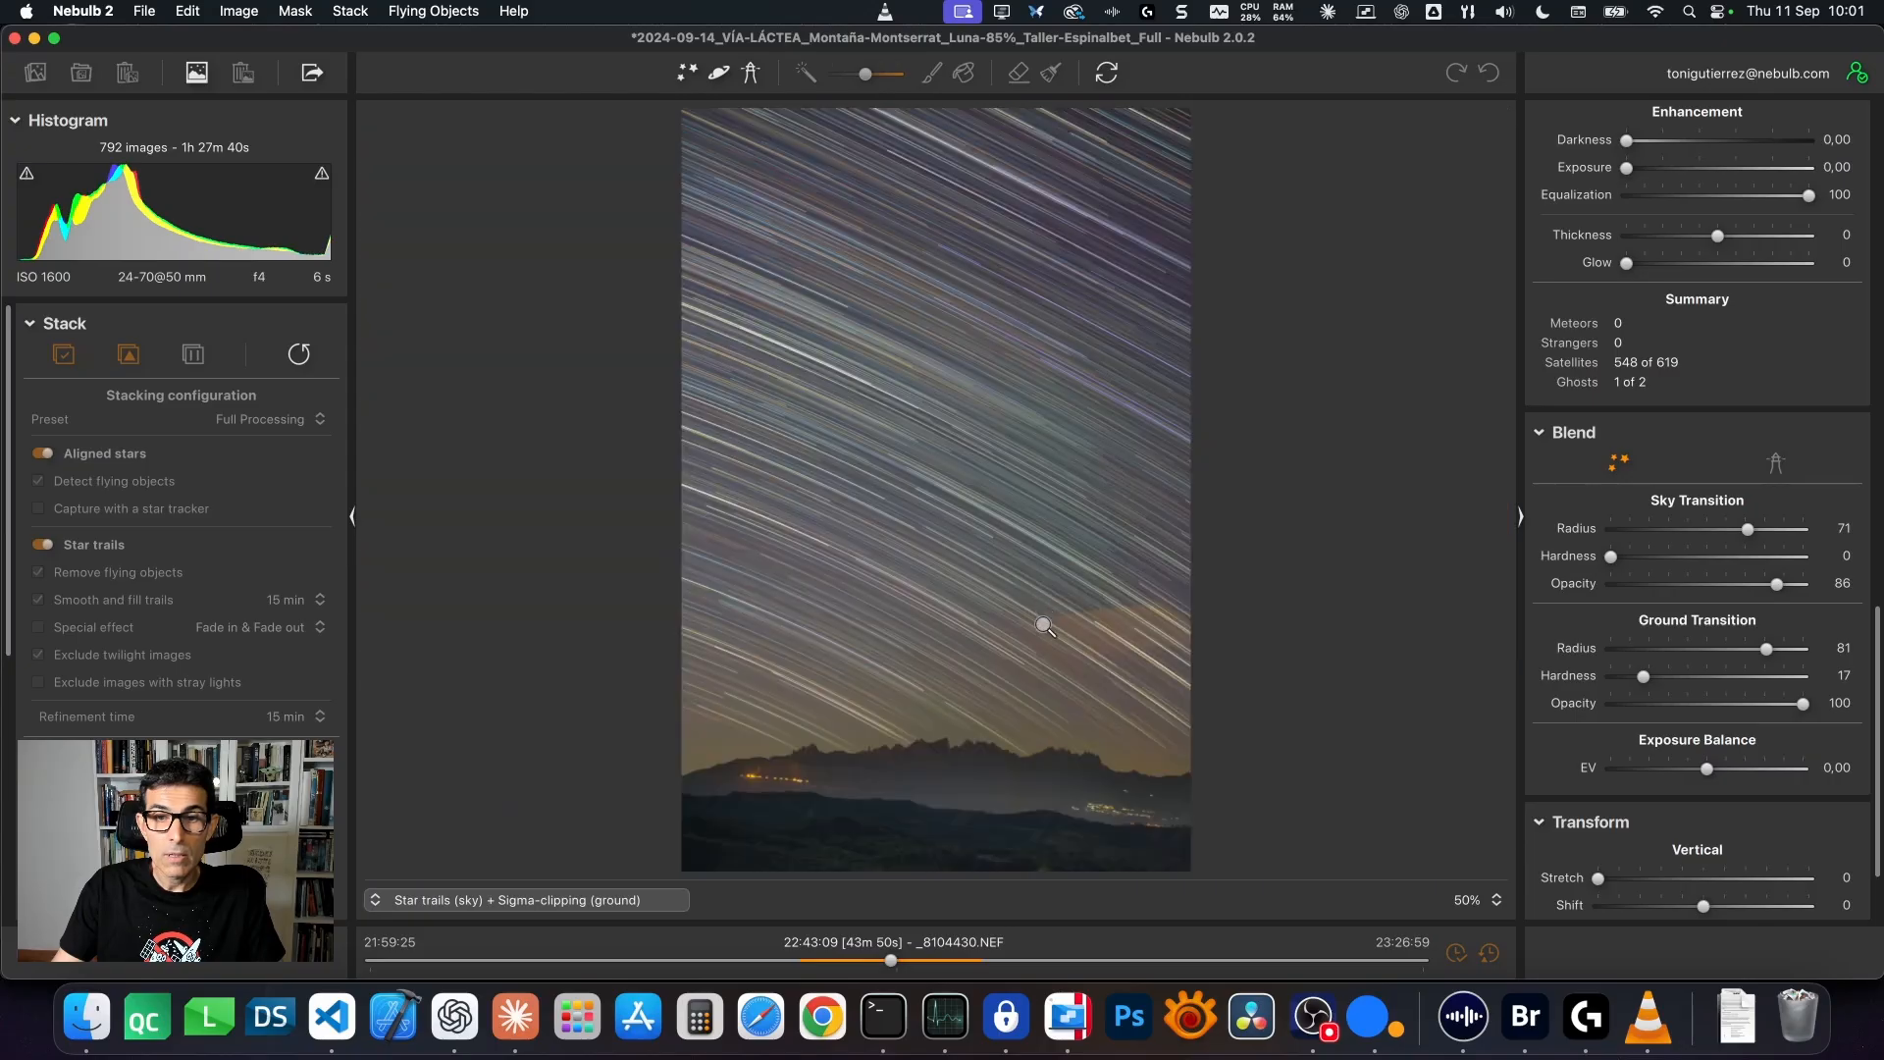
{"action": "left_click", "coordinate": [936, 742]}
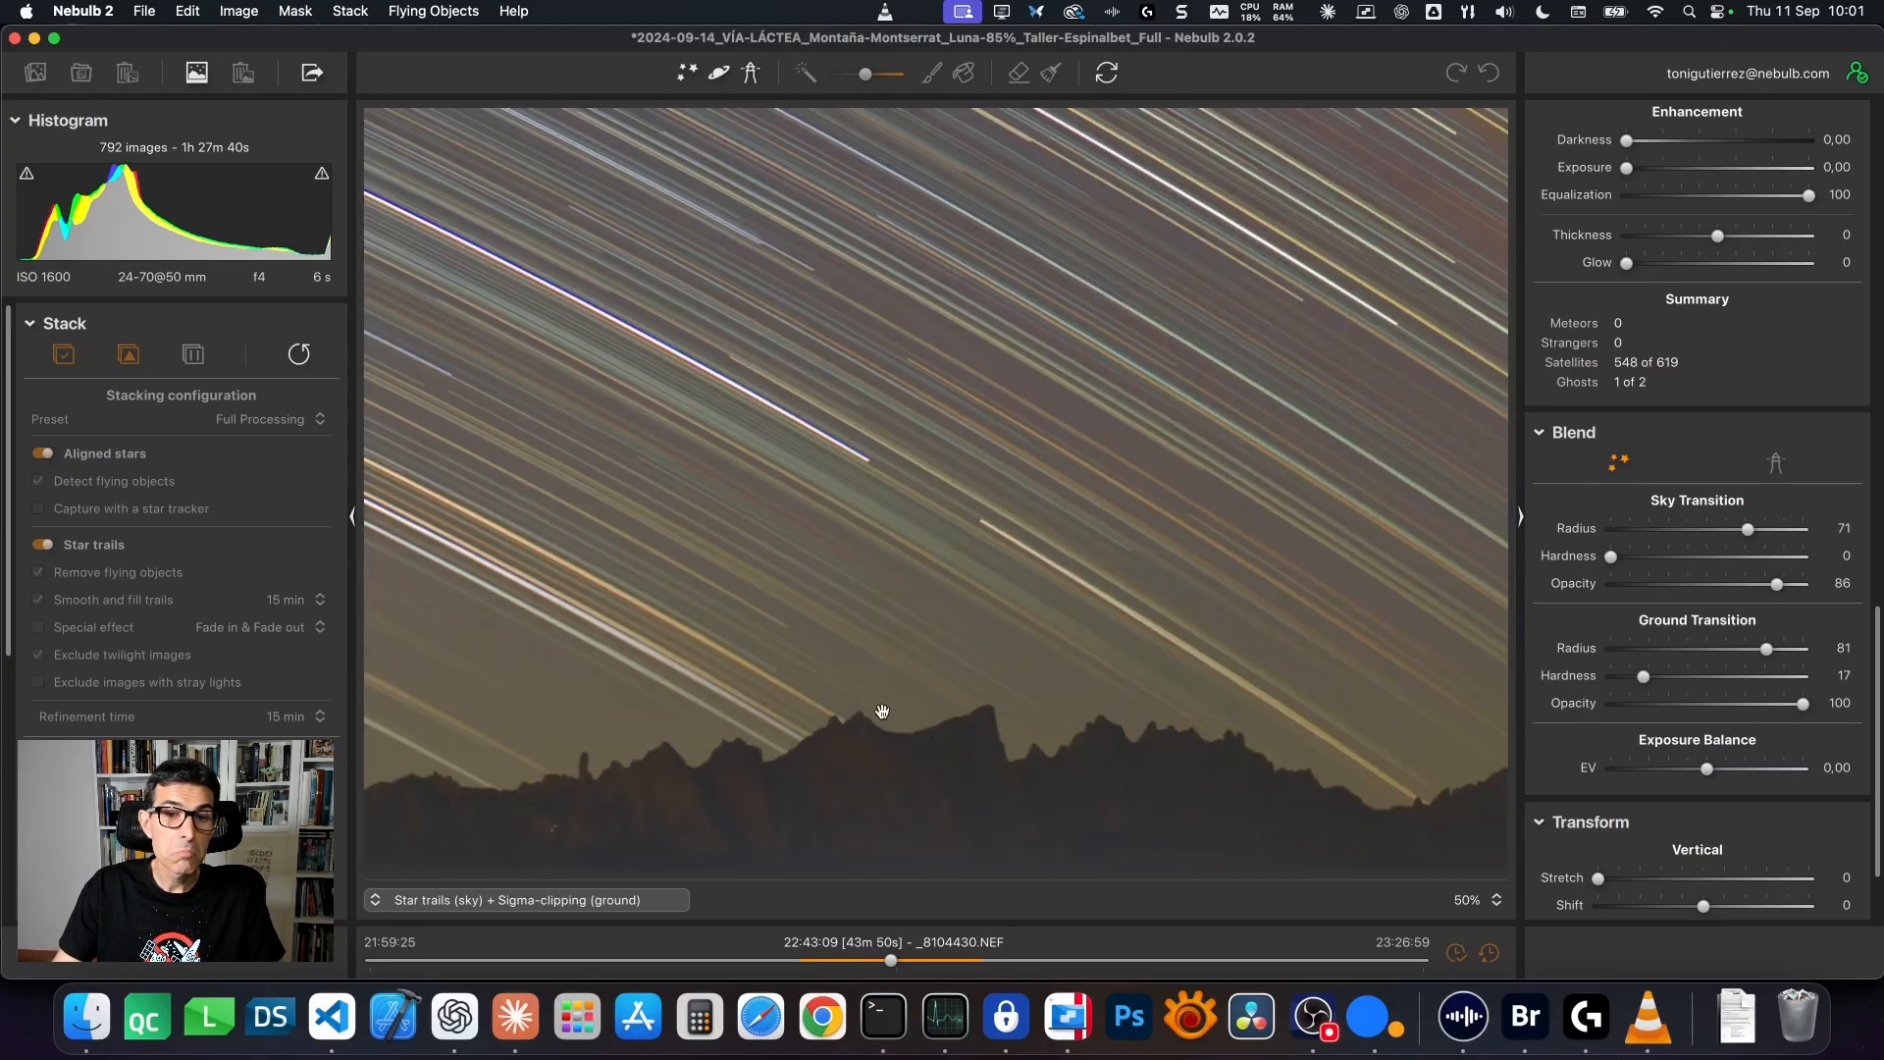
{"action": "left_click_drag", "start_coordinate": [832, 720], "coordinate": [1014, 673]}
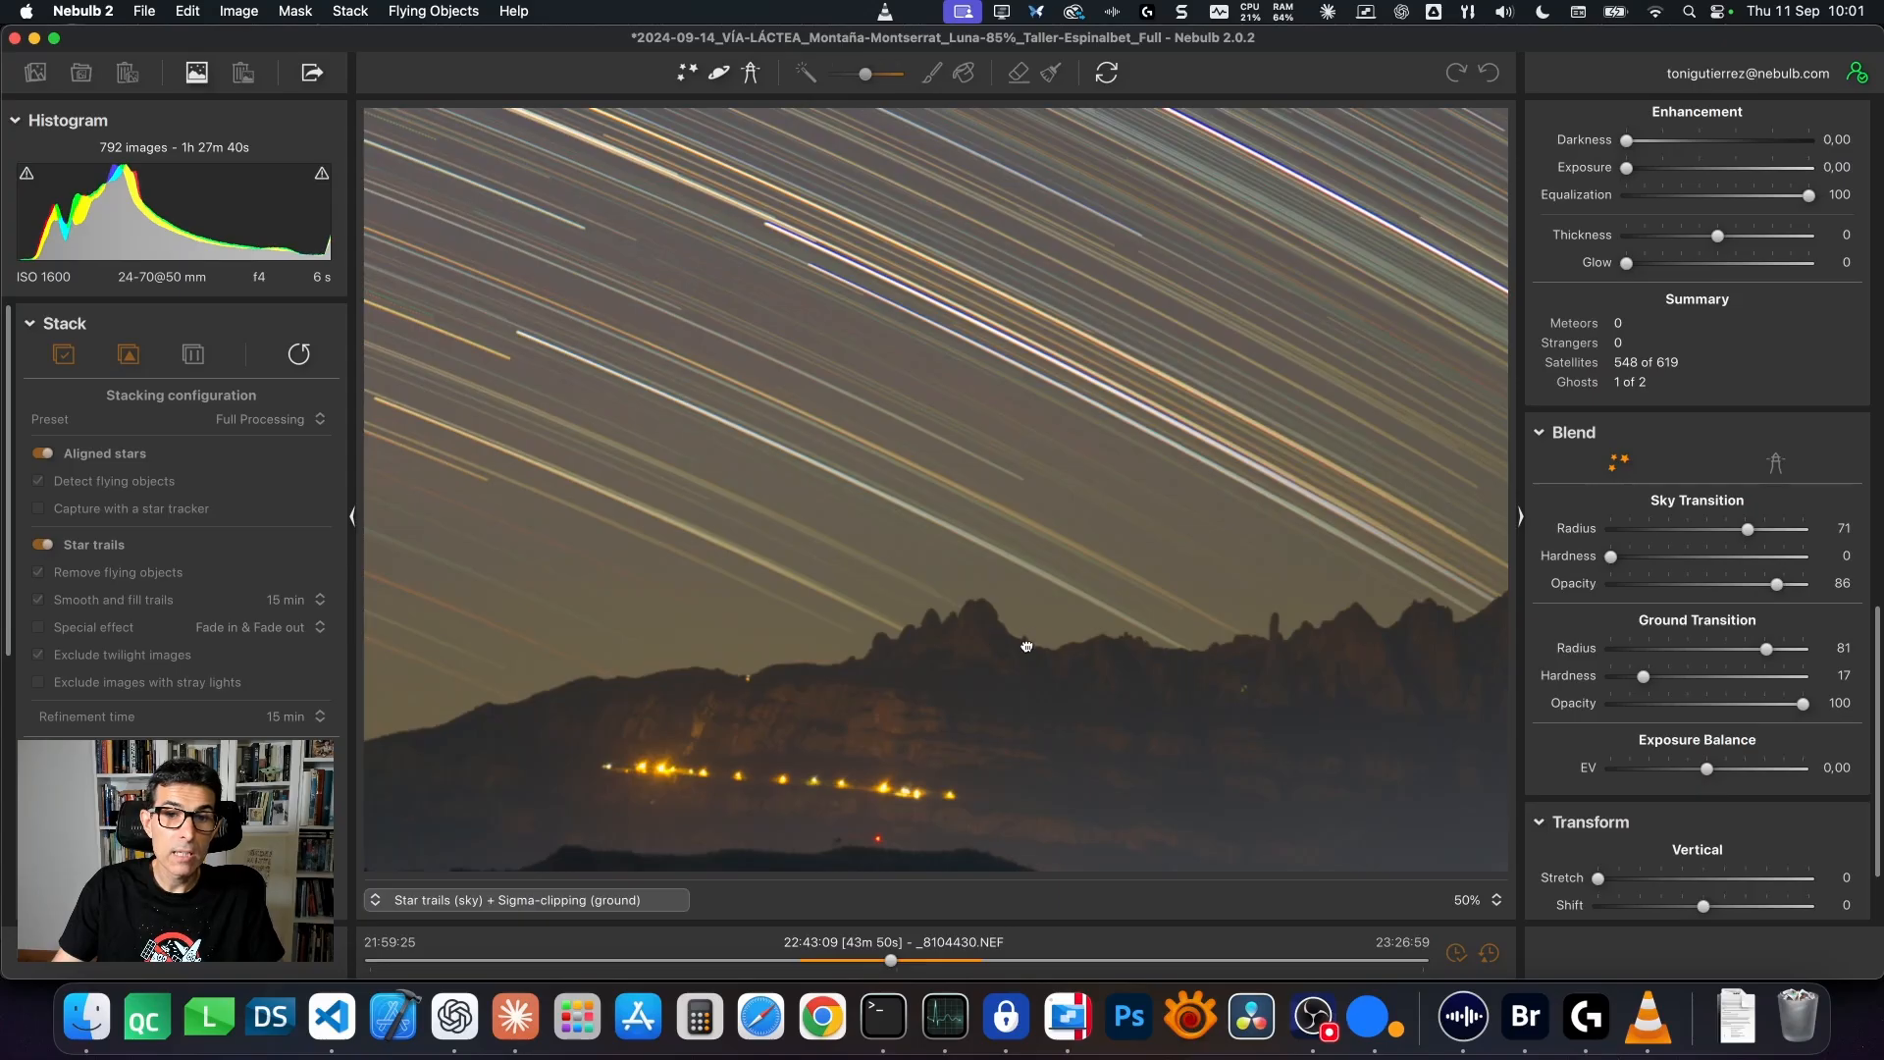
{"action": "left_click_drag", "start_coordinate": [1107, 635], "coordinate": [701, 625]}
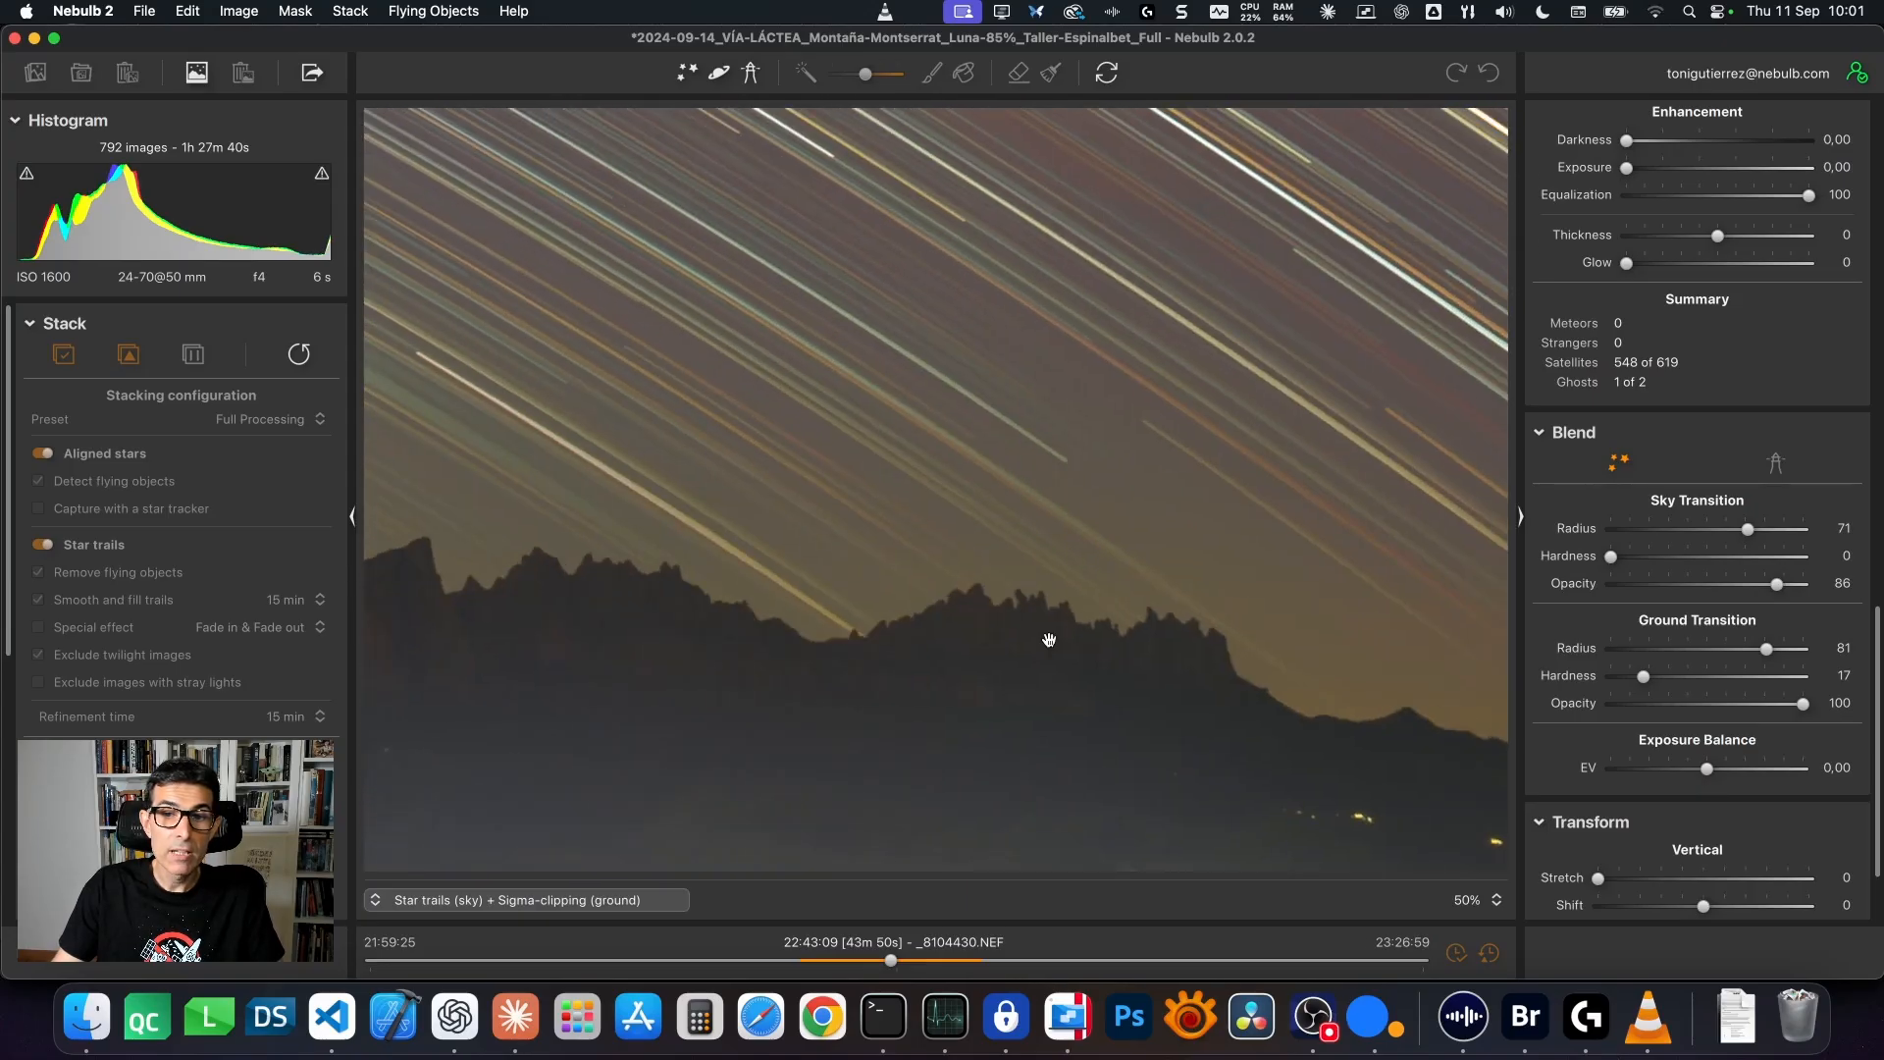
Inspect the mountain ridge for how the star trails fade into the ground, and return to the whole image.
{"action": "left_click_drag", "start_coordinate": [1050, 640], "coordinate": [649, 585]}
{"action": "left_click_drag", "start_coordinate": [819, 631], "coordinate": [890, 531]}
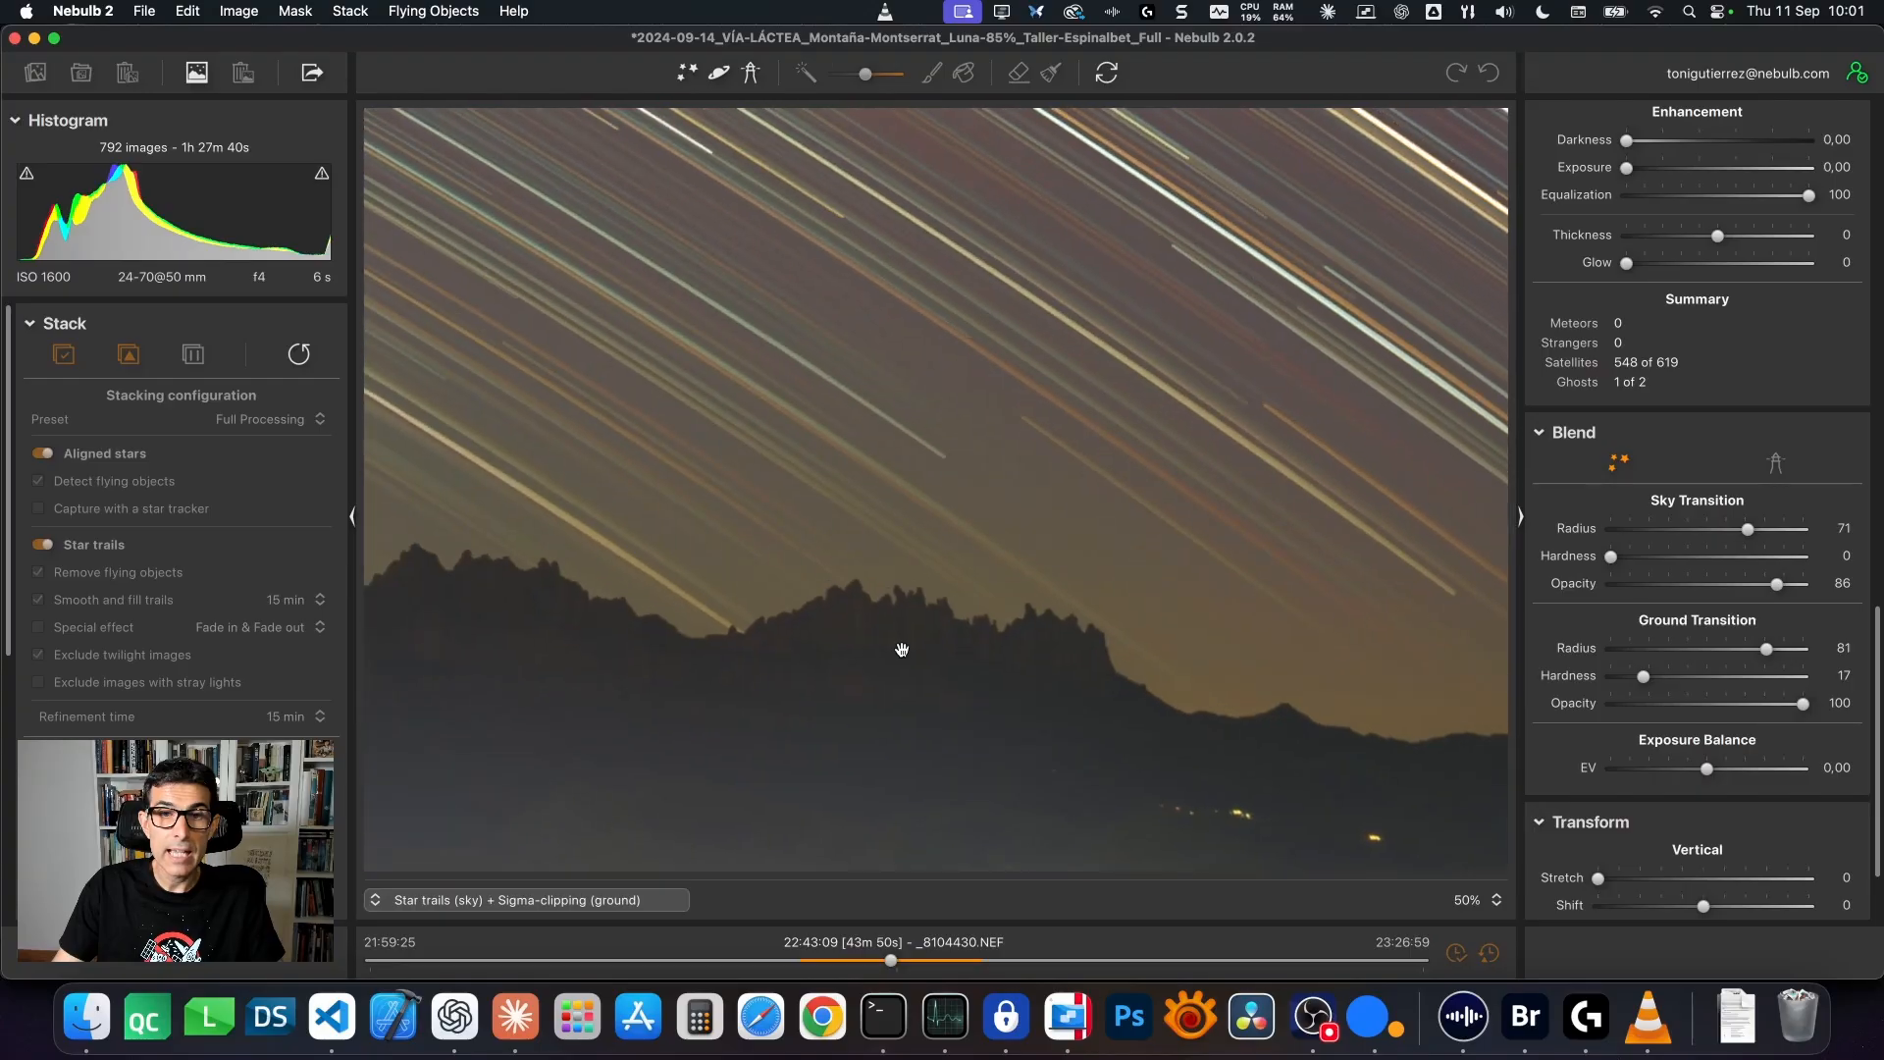
{"action": "left_click", "coordinate": [822, 636]}
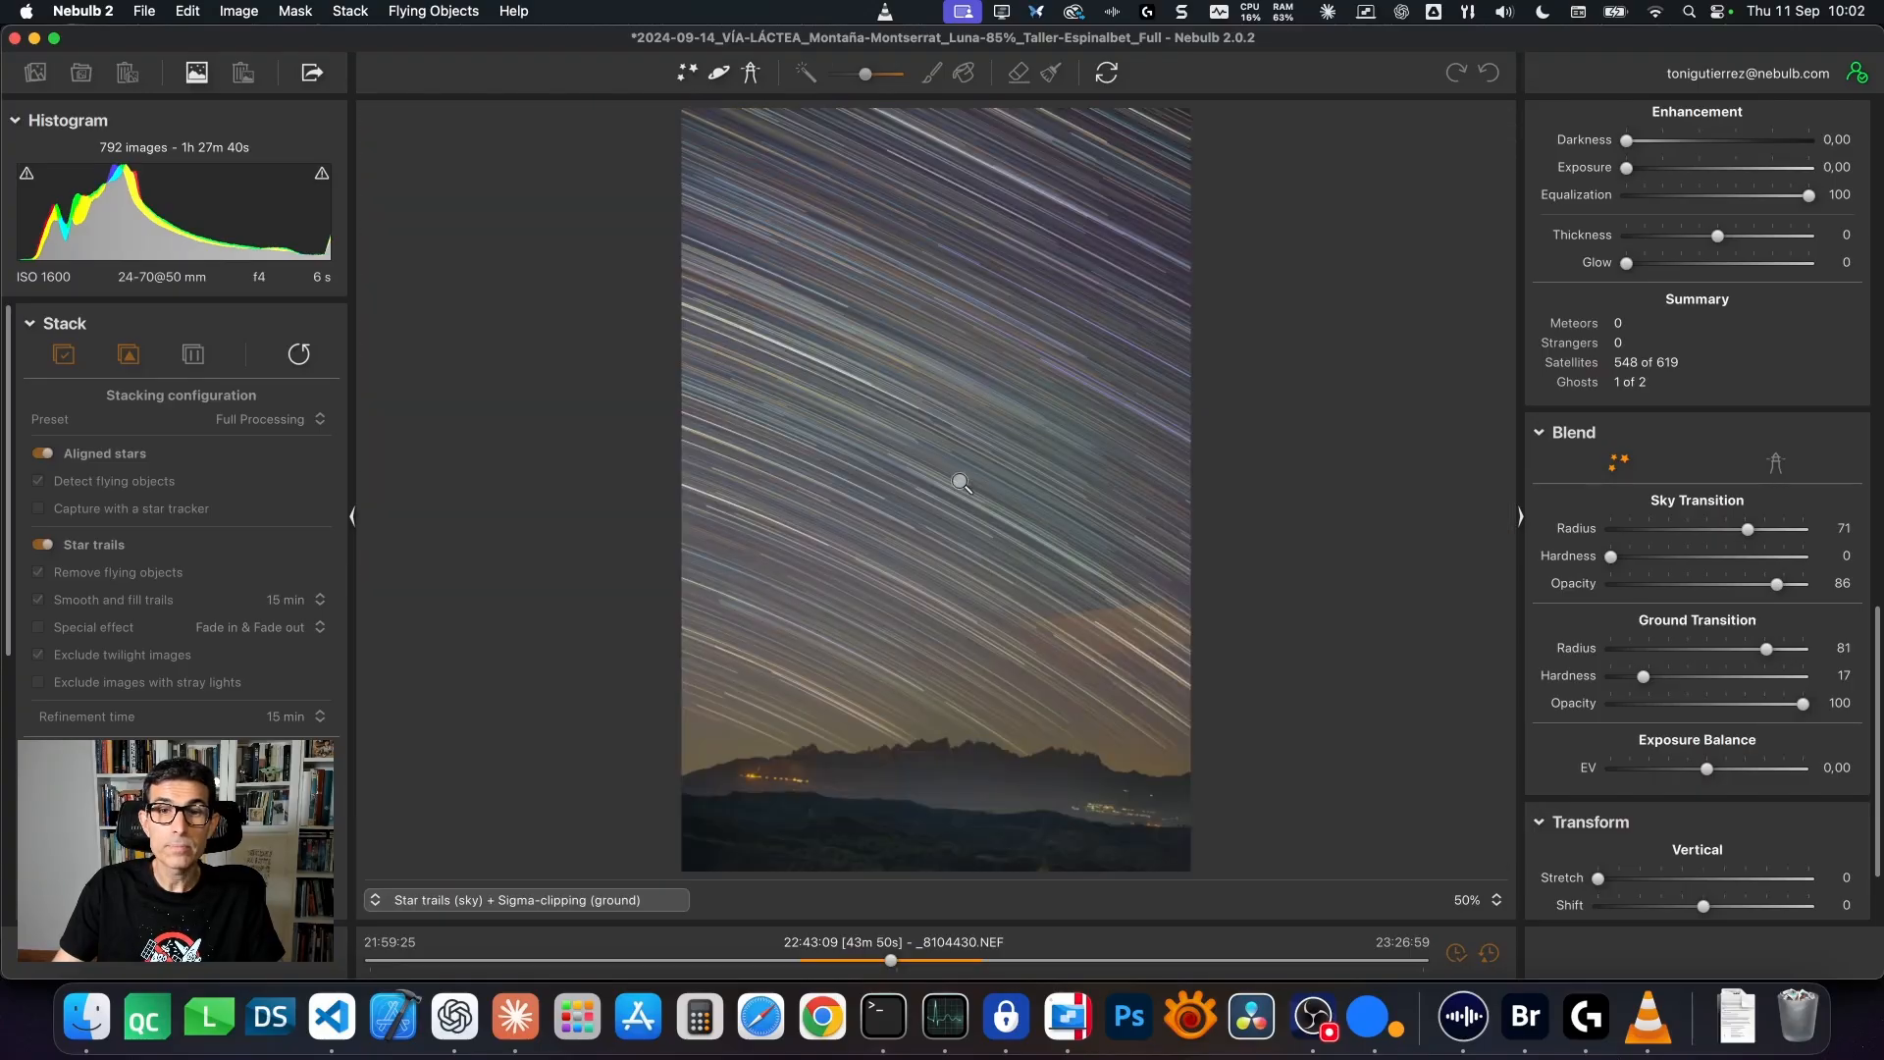
Try a star glow of 66 in the sky adjustments while viewing the star trails up close.
{"action": "scroll", "coordinate": [1690, 356], "scroll_direction": "up", "scroll_amount": 10}
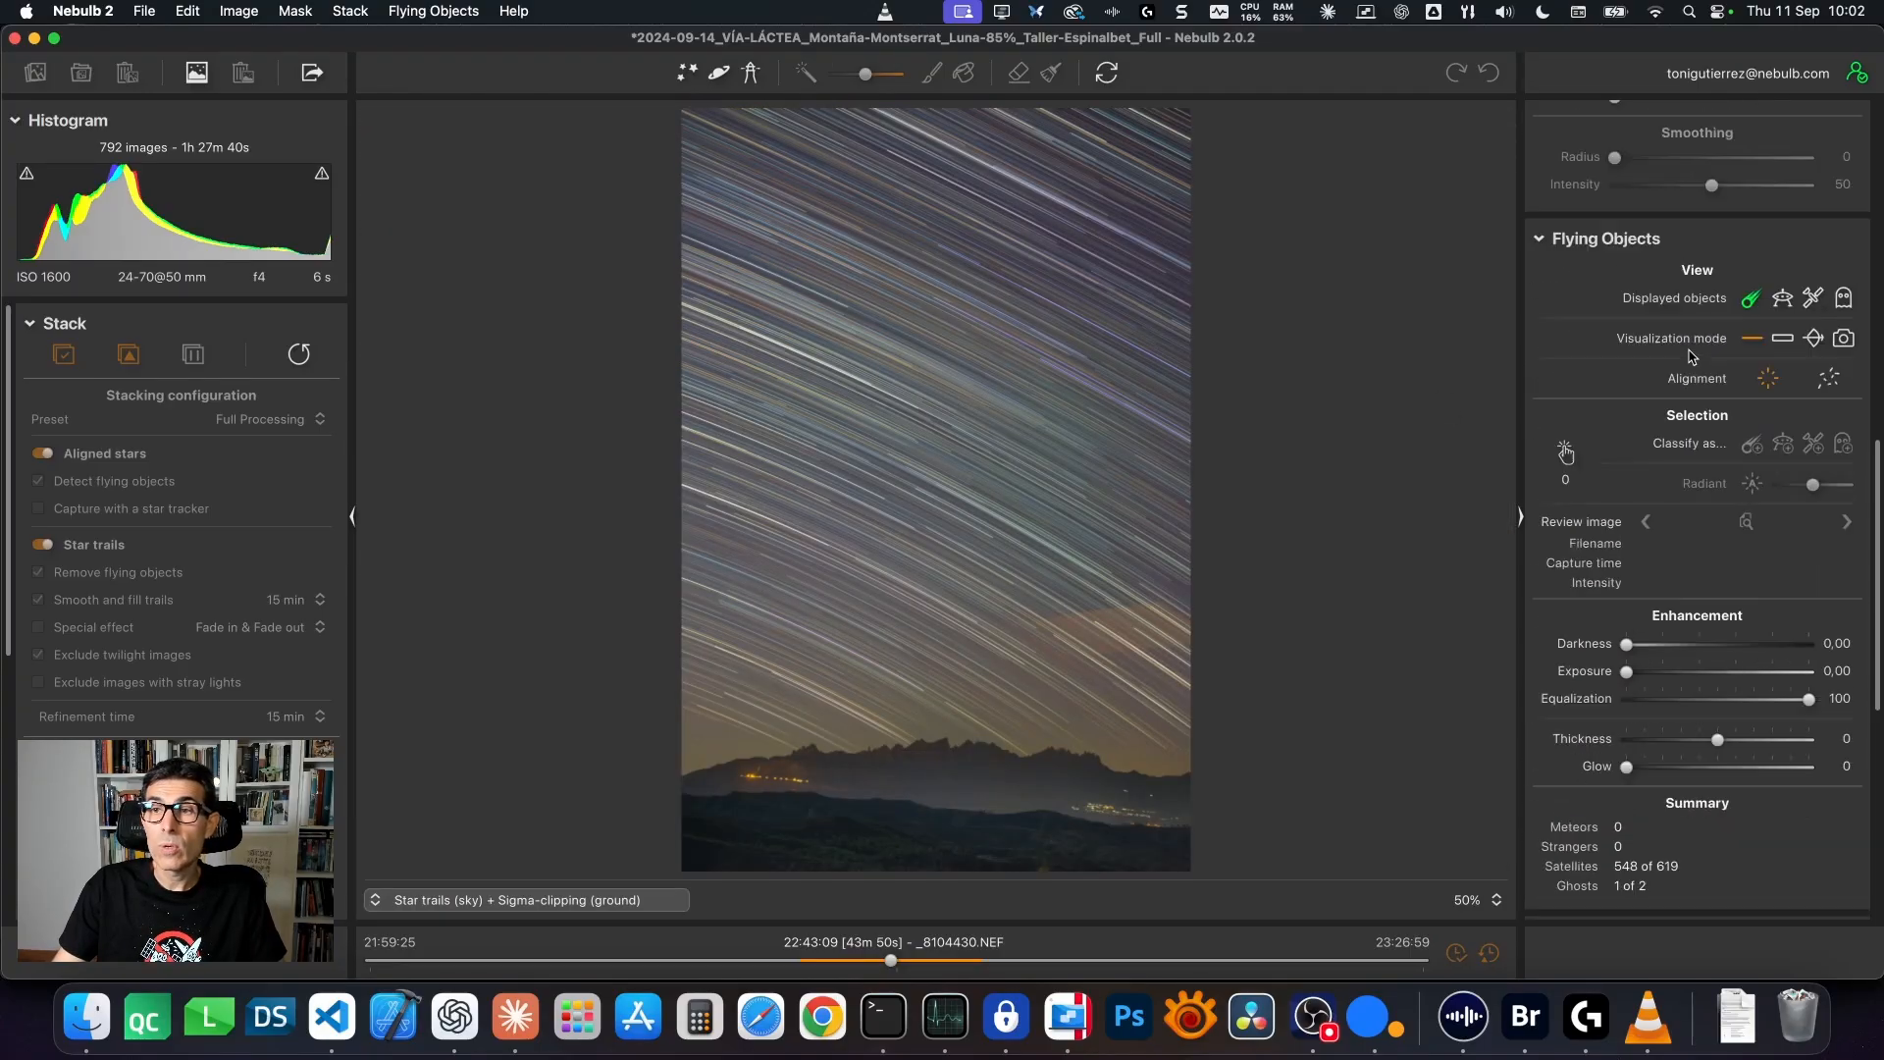
{"action": "scroll", "coordinate": [1690, 356], "scroll_direction": "up", "scroll_amount": 5}
{"action": "scroll", "coordinate": [1690, 356], "scroll_direction": "down", "scroll_amount": 8}
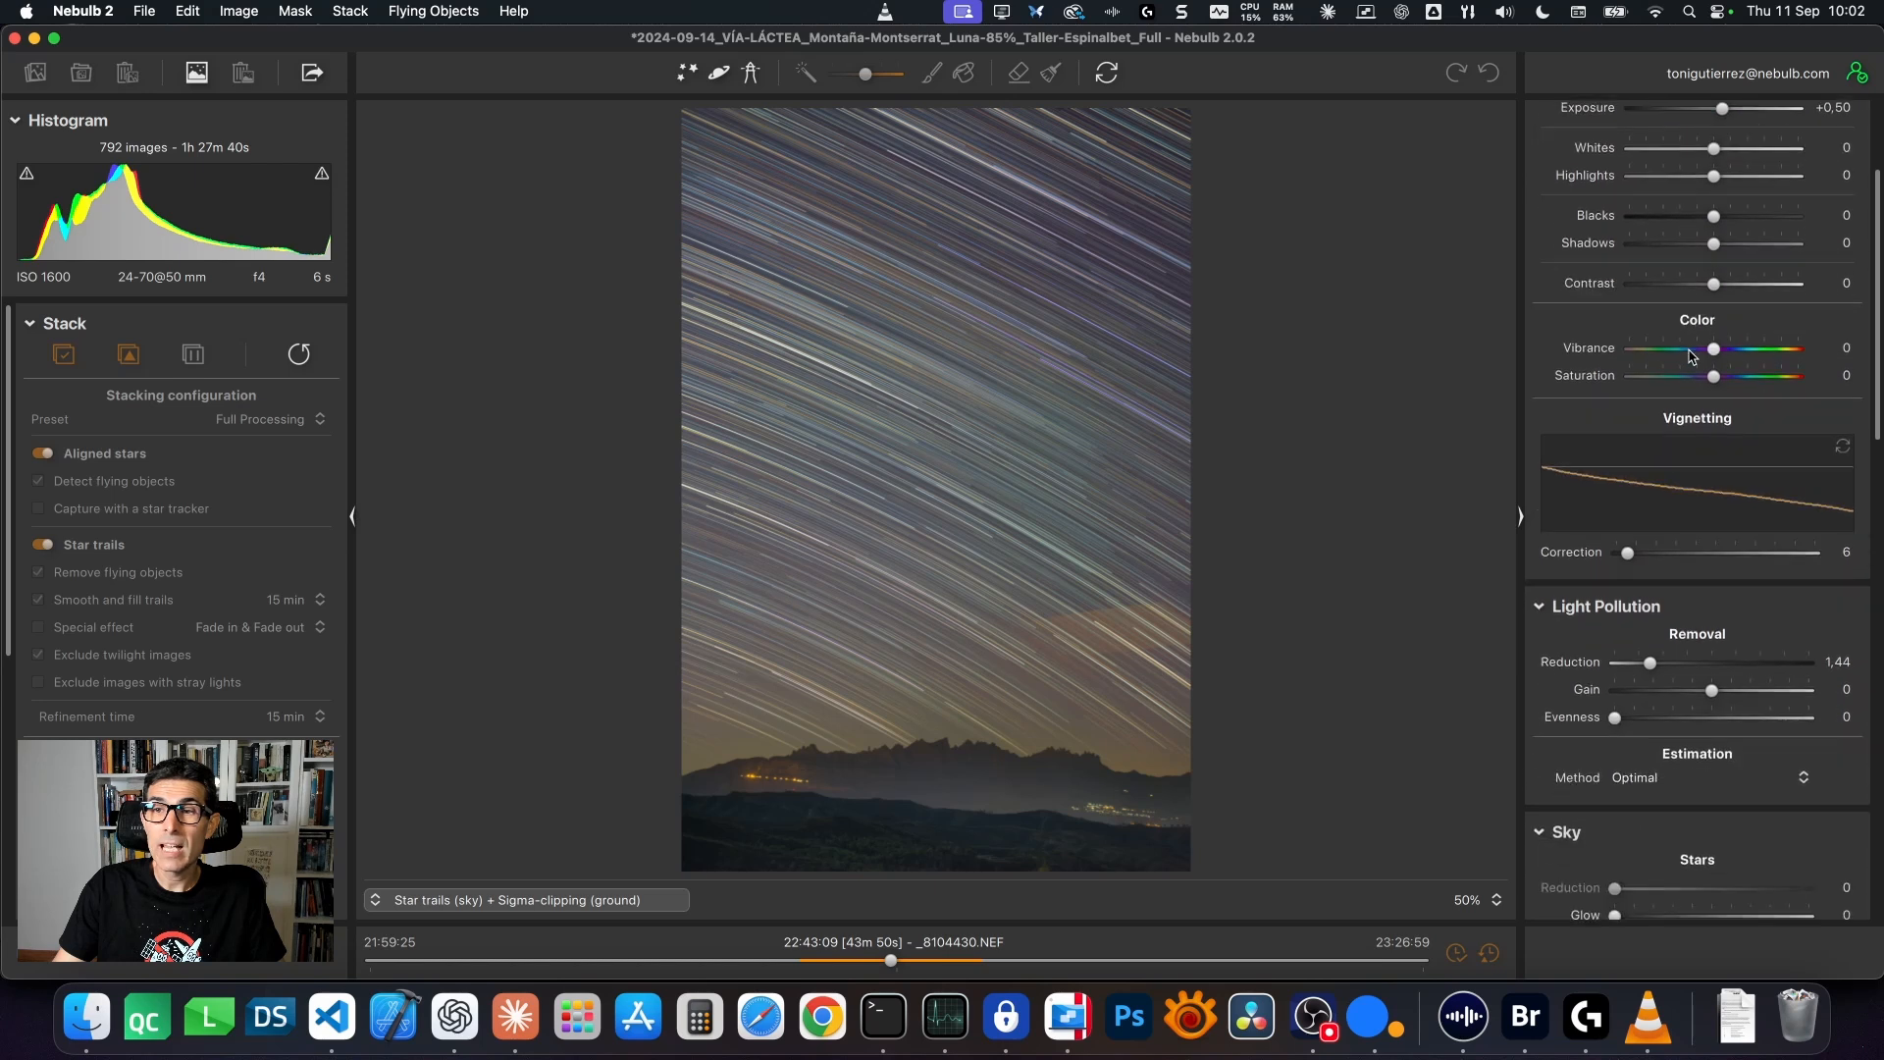
{"action": "scroll", "coordinate": [1690, 356], "scroll_direction": "down", "scroll_amount": 1}
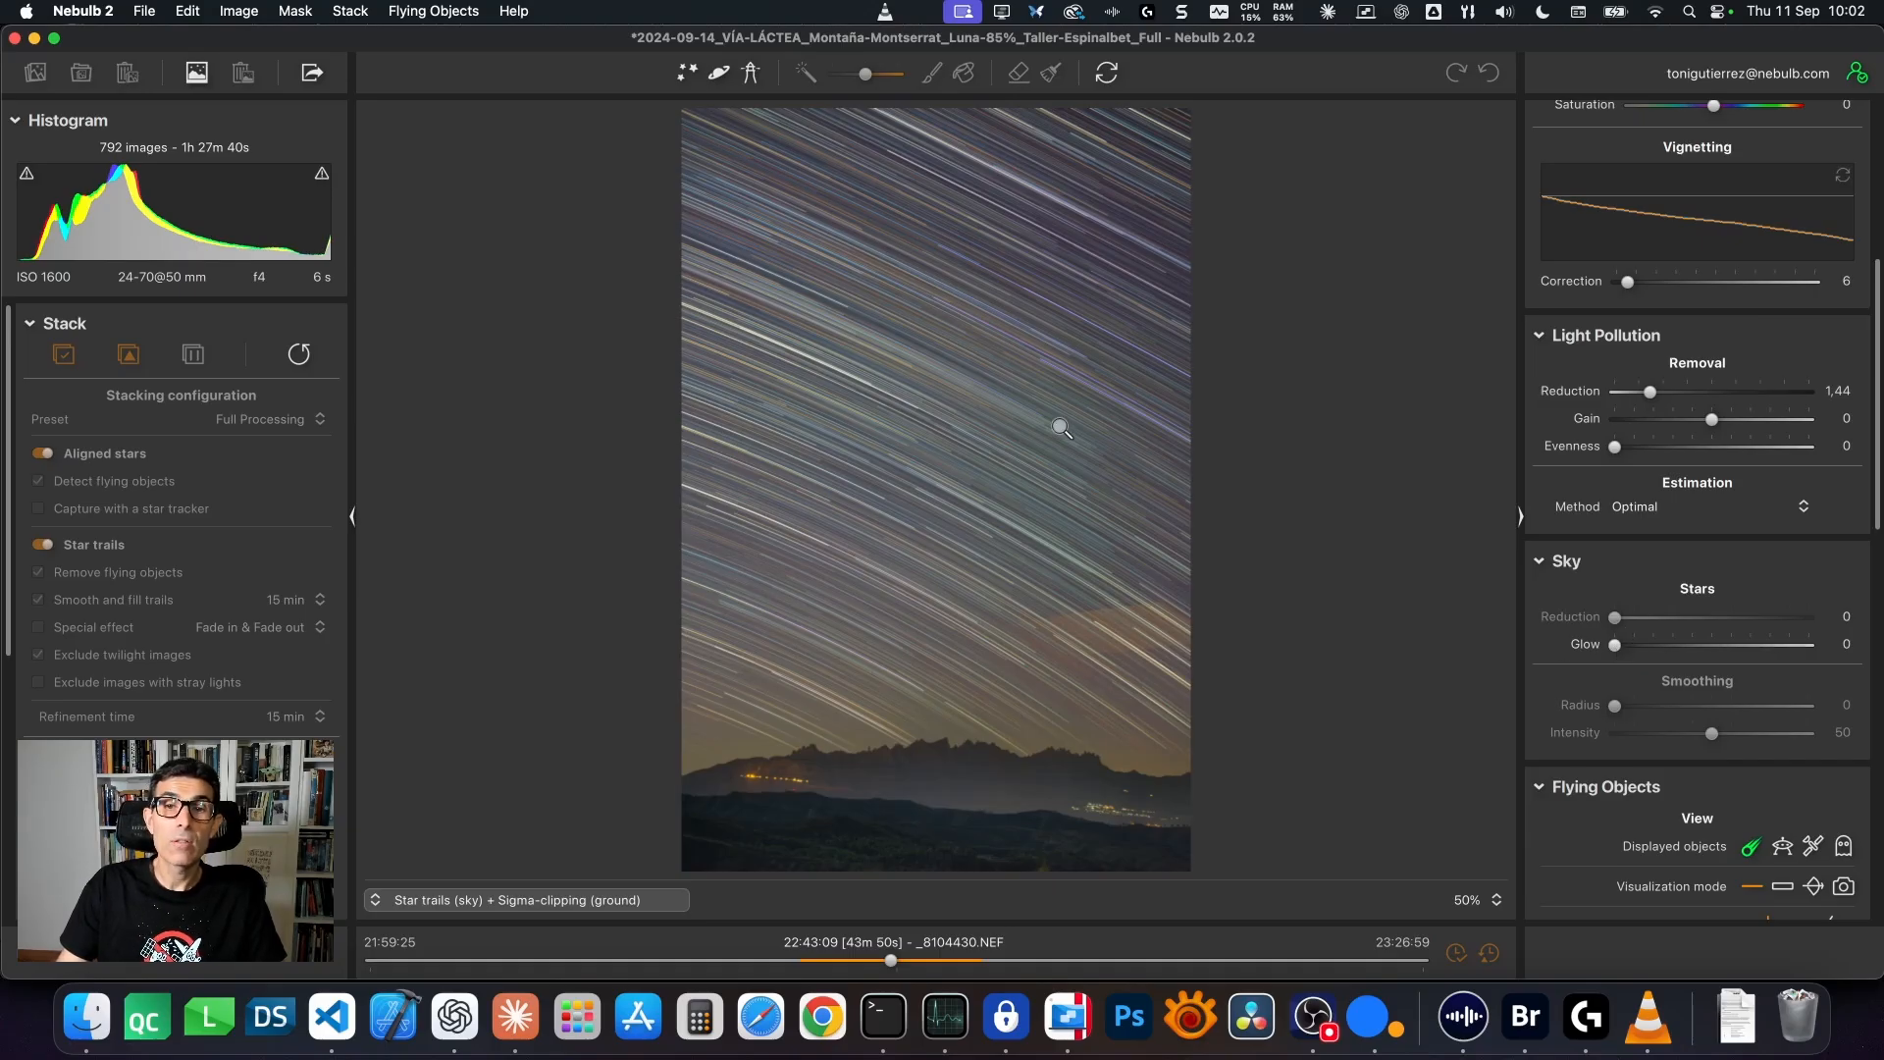
{"action": "left_click", "coordinate": [934, 374]}
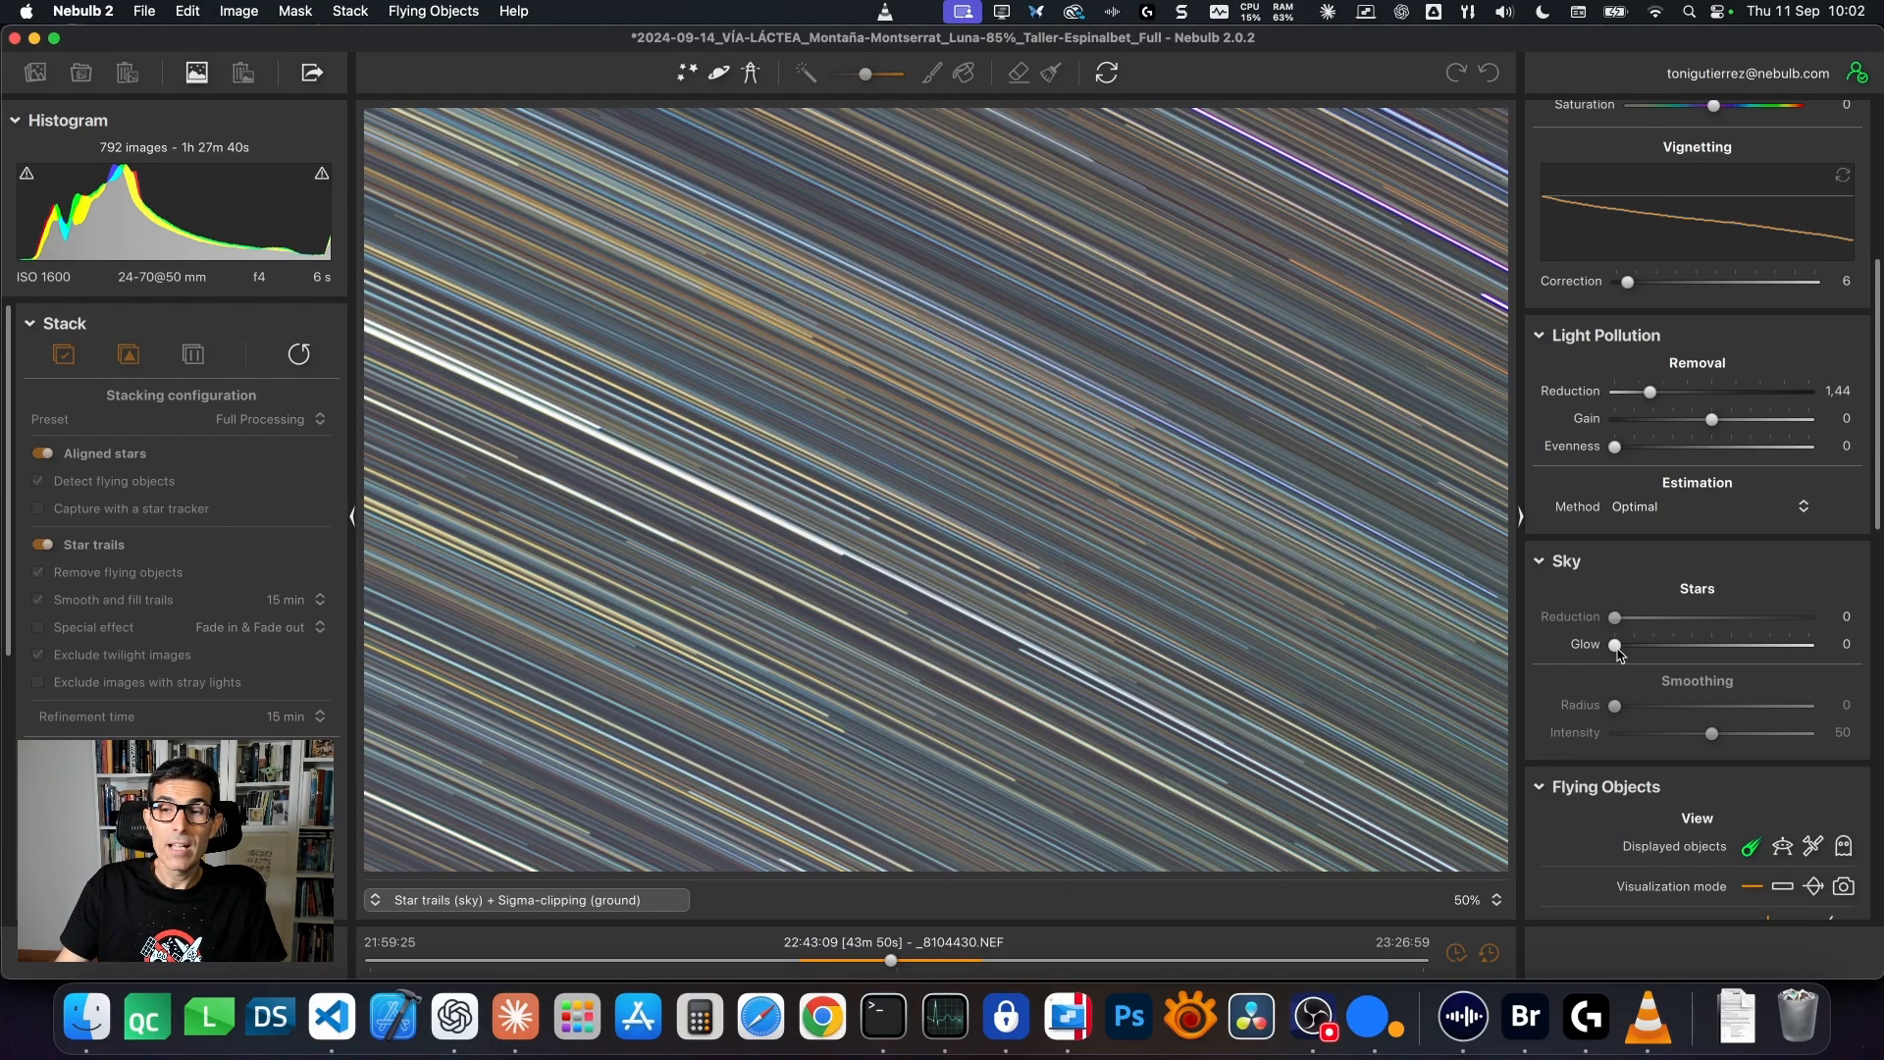
{"action": "left_click_drag", "start_coordinate": [1615, 646], "coordinate": [1696, 656]}
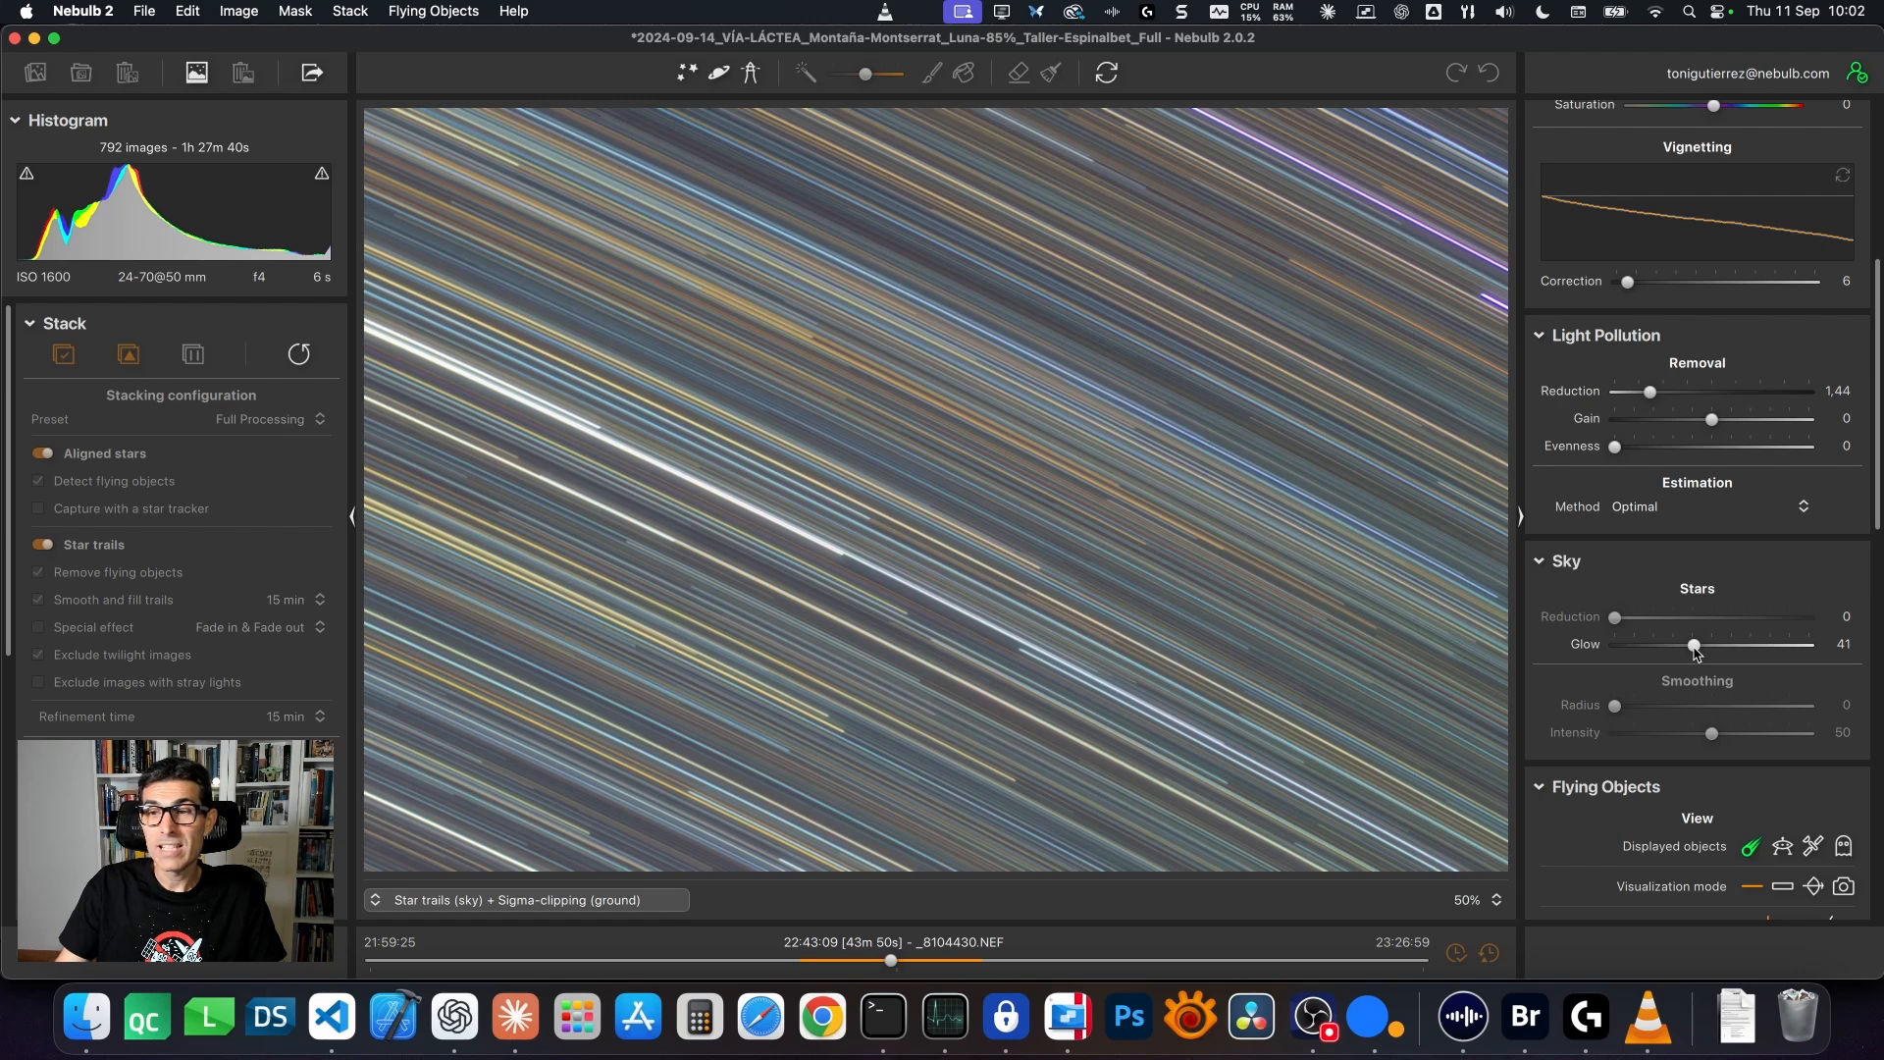
{"action": "left_click_drag", "start_coordinate": [1697, 653], "coordinate": [1731, 652]}
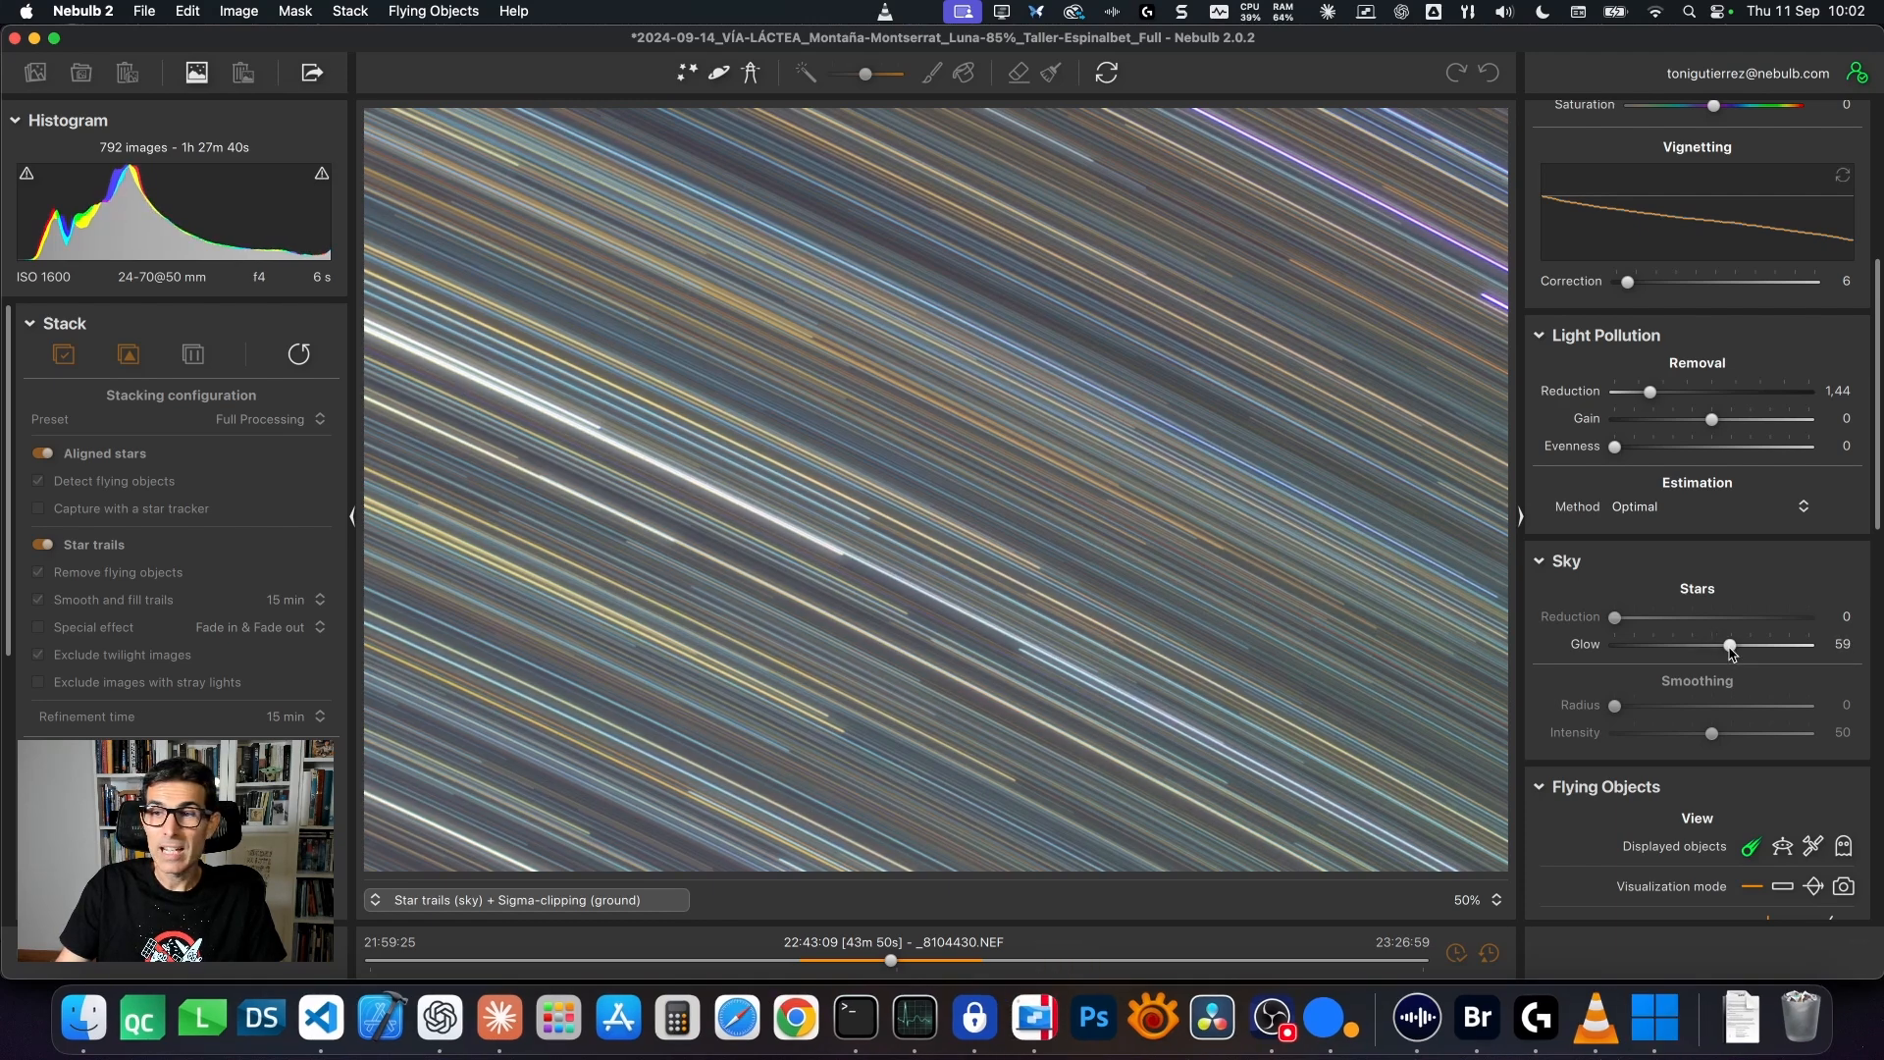
{"action": "left_click_drag", "start_coordinate": [1730, 653], "coordinate": [1743, 652]}
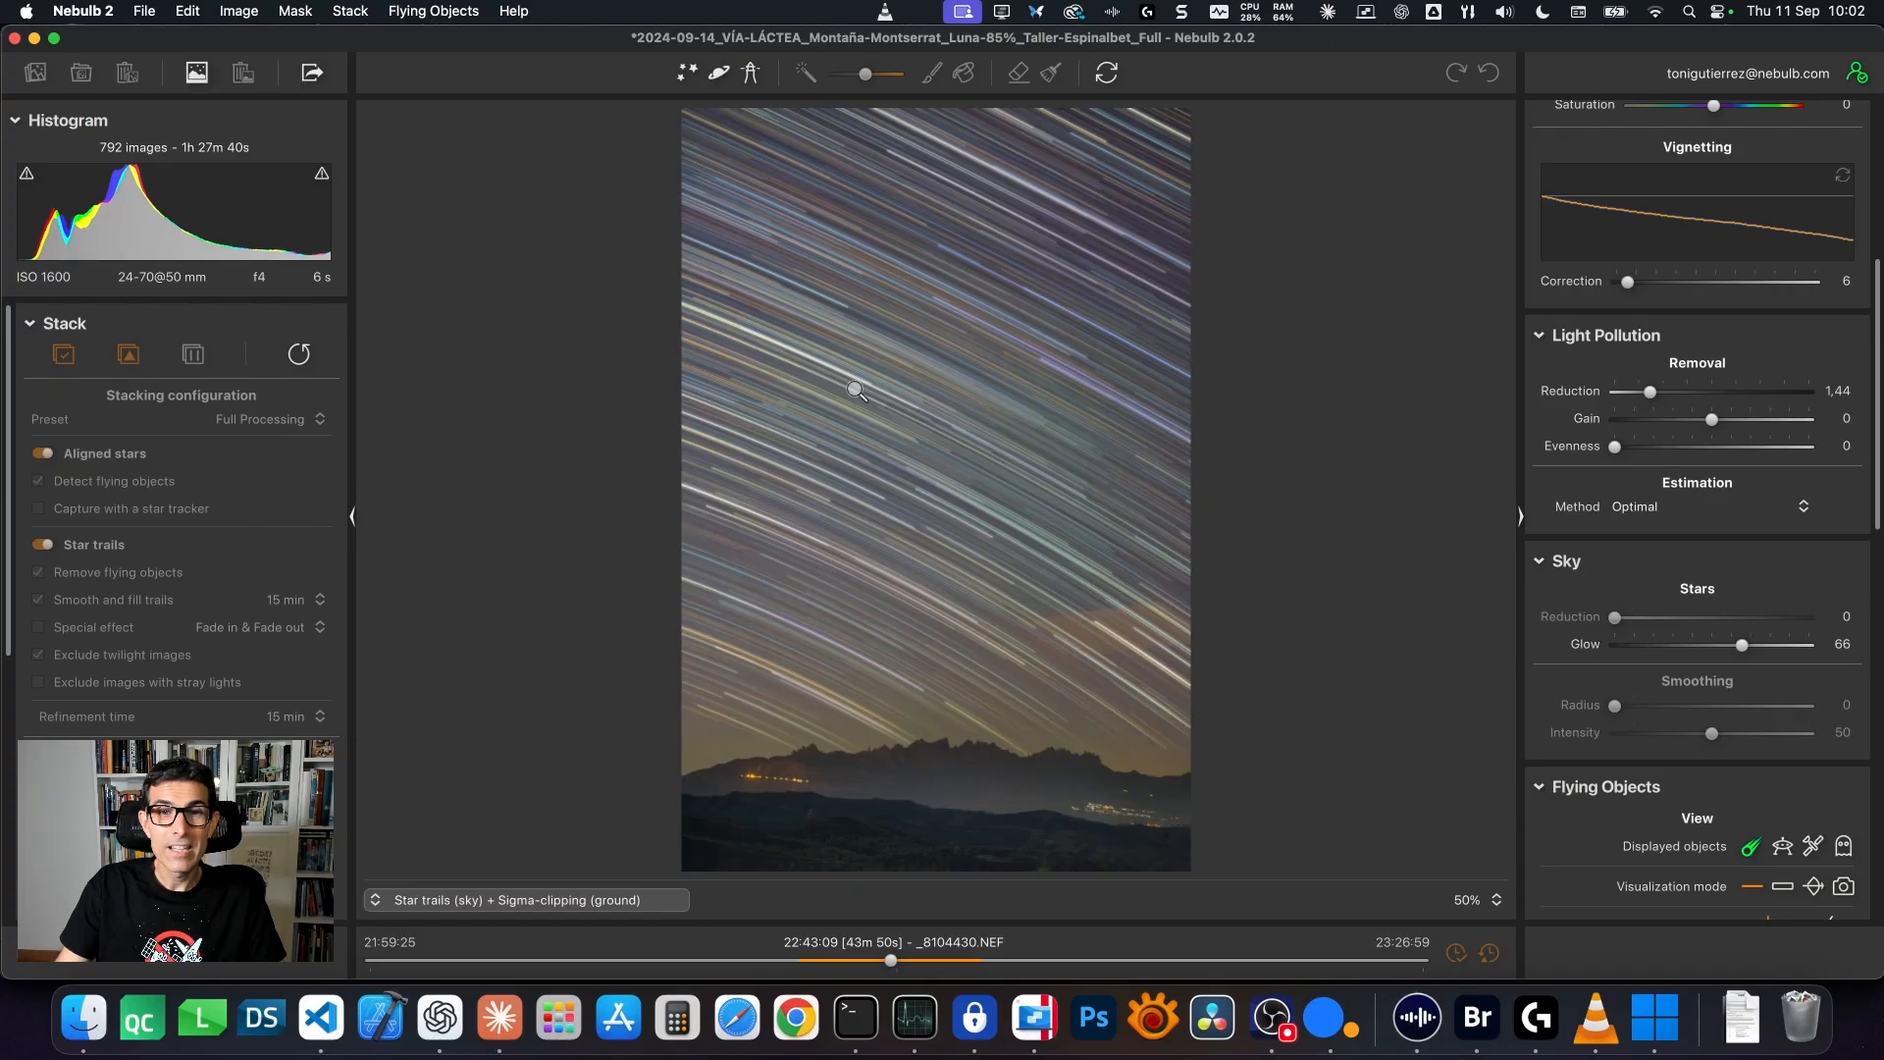
Examine the glow on the bright star trails up close across the middle of the sky.
{"action": "left_click", "coordinate": [849, 385]}
{"action": "mouse_move", "coordinate": [849, 385]}
{"action": "left_mouse_down"}
{"action": "mouse_move", "coordinate": [916, 438]}
{"action": "mouse_move", "coordinate": [862, 446]}
{"action": "mouse_move", "coordinate": [912, 450]}
{"action": "left_mouse_up"}
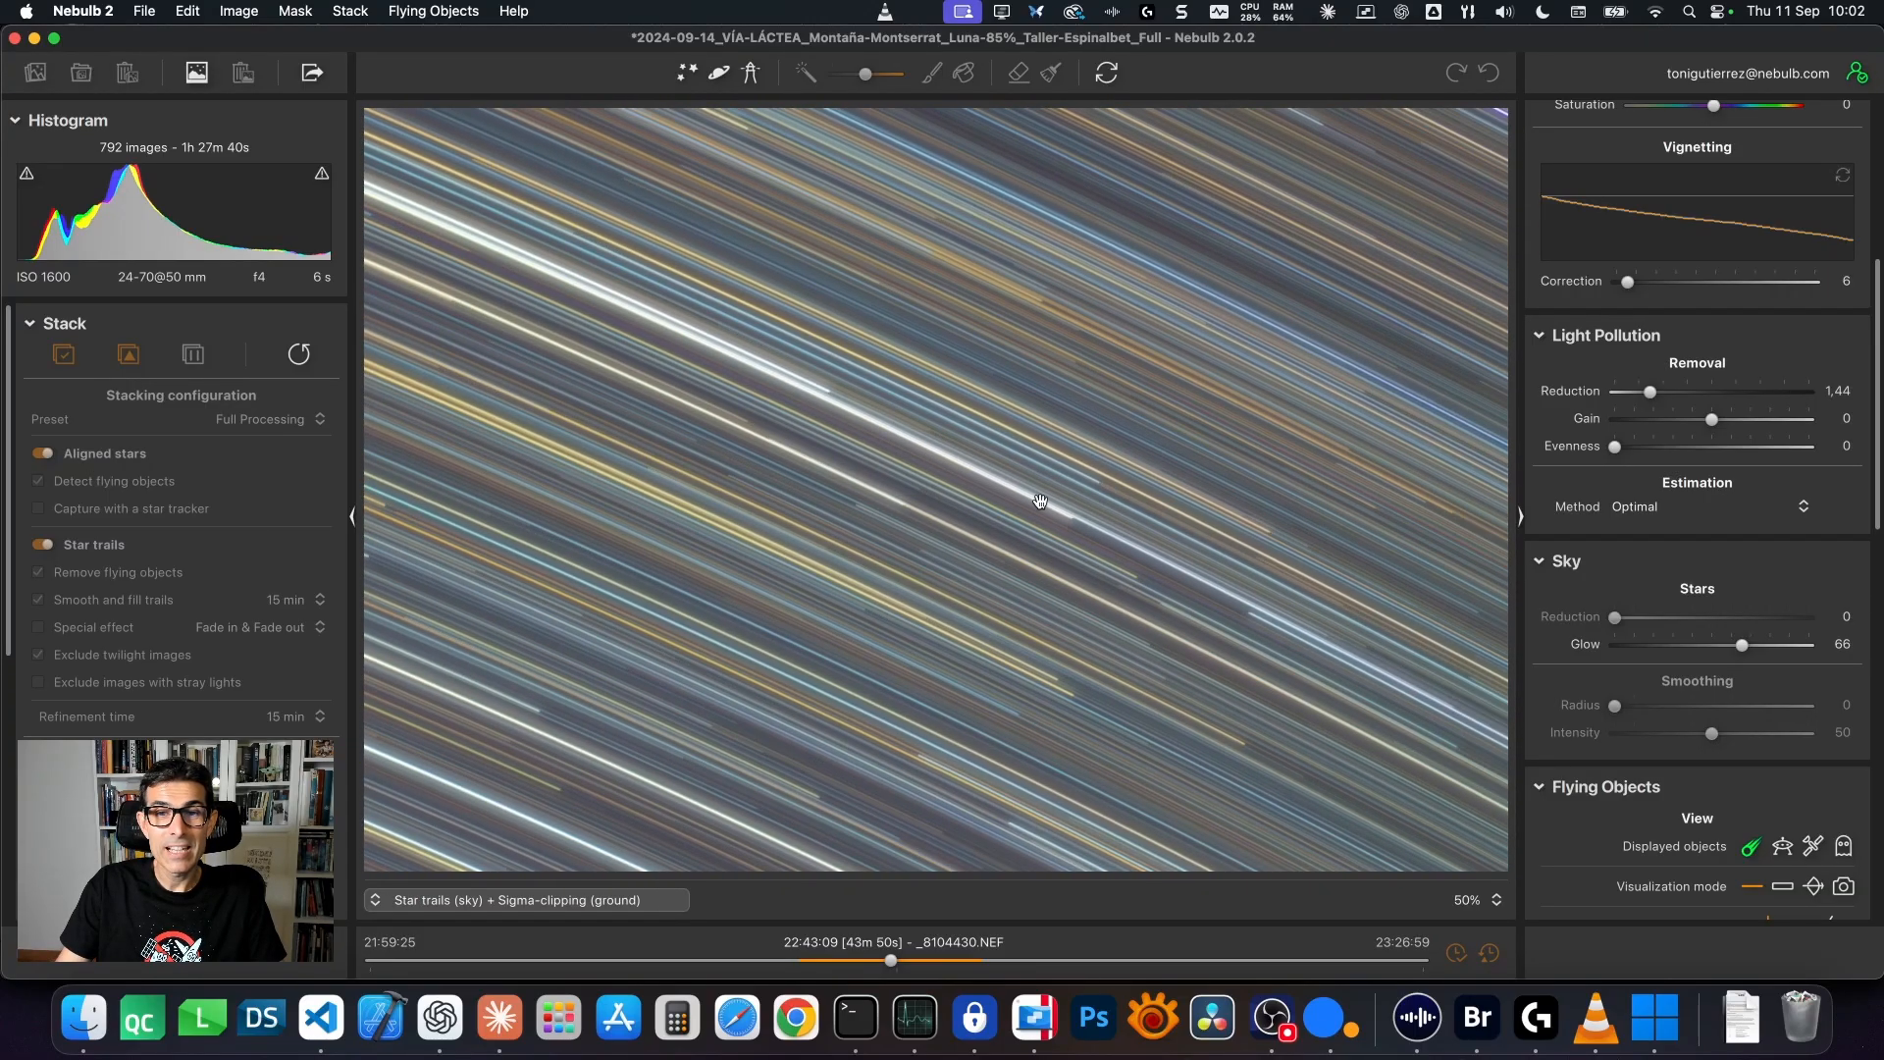
{"action": "left_click_drag", "start_coordinate": [858, 447], "coordinate": [768, 429]}
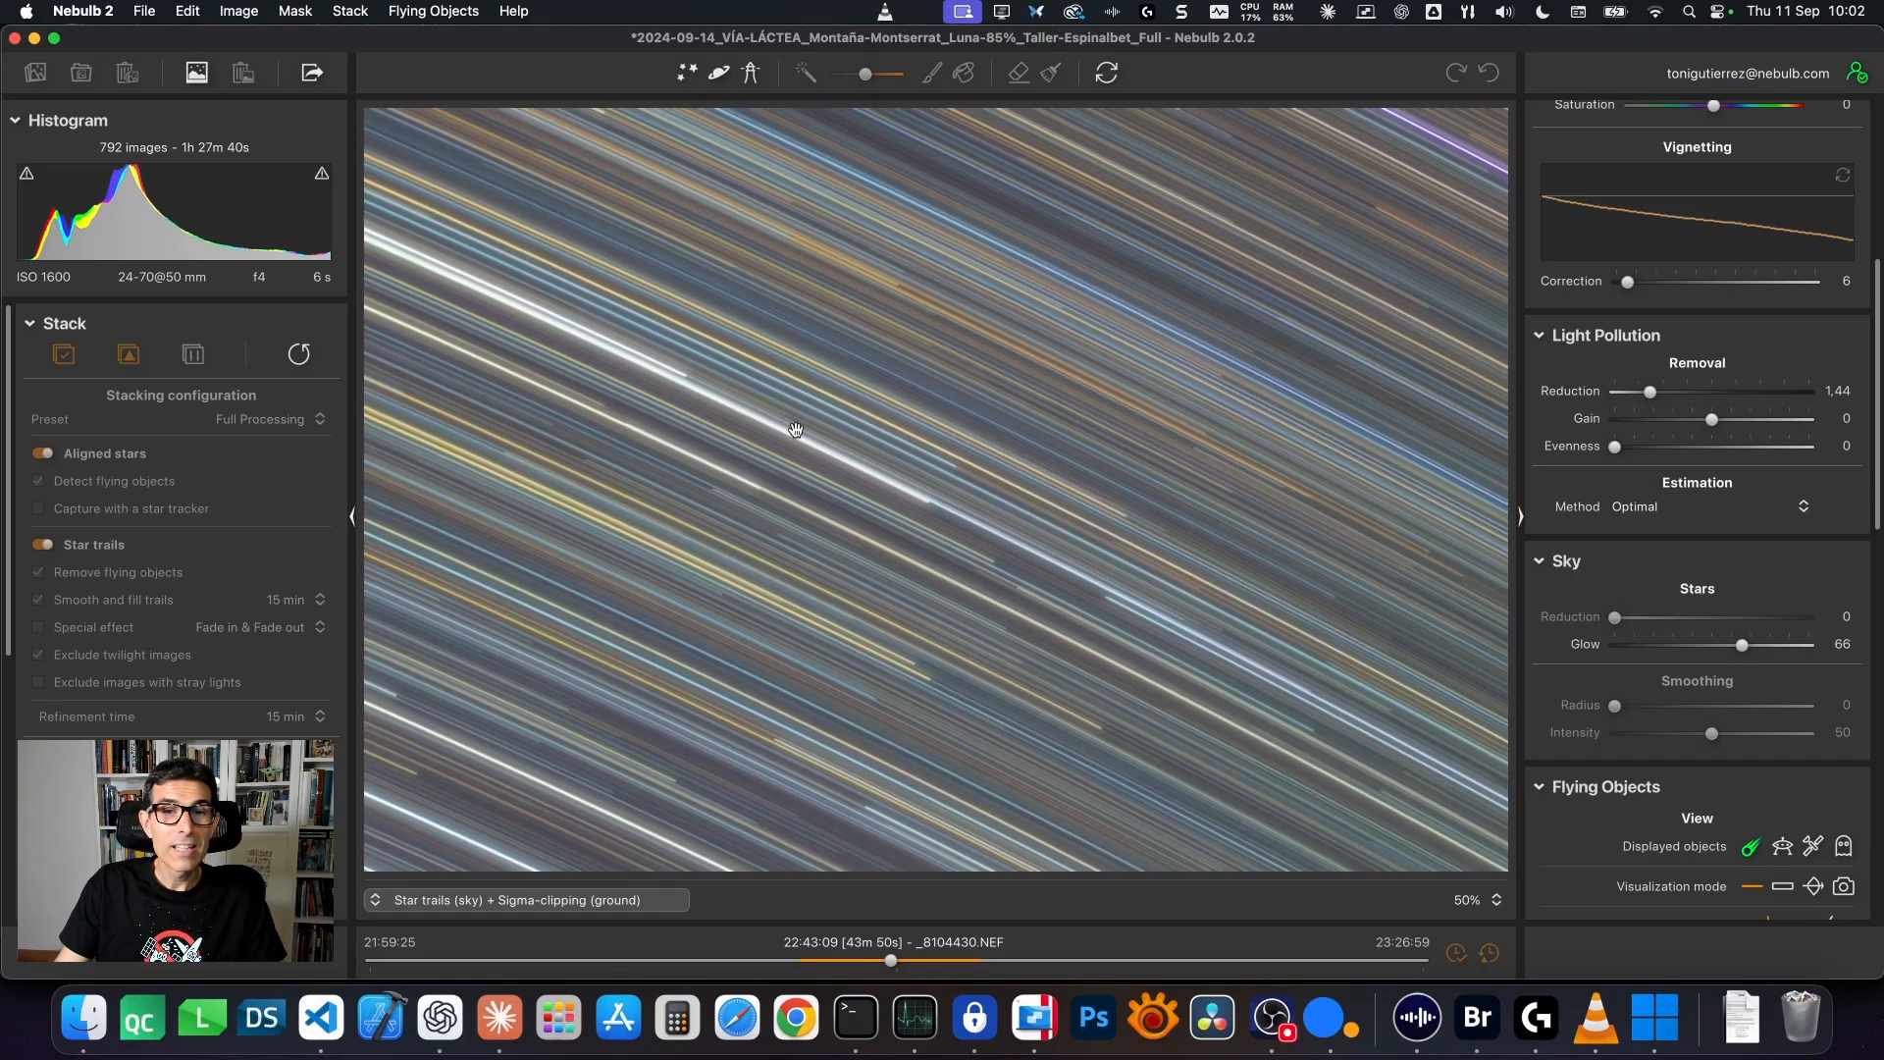
{"action": "left_click_drag", "start_coordinate": [939, 488], "coordinate": [675, 433]}
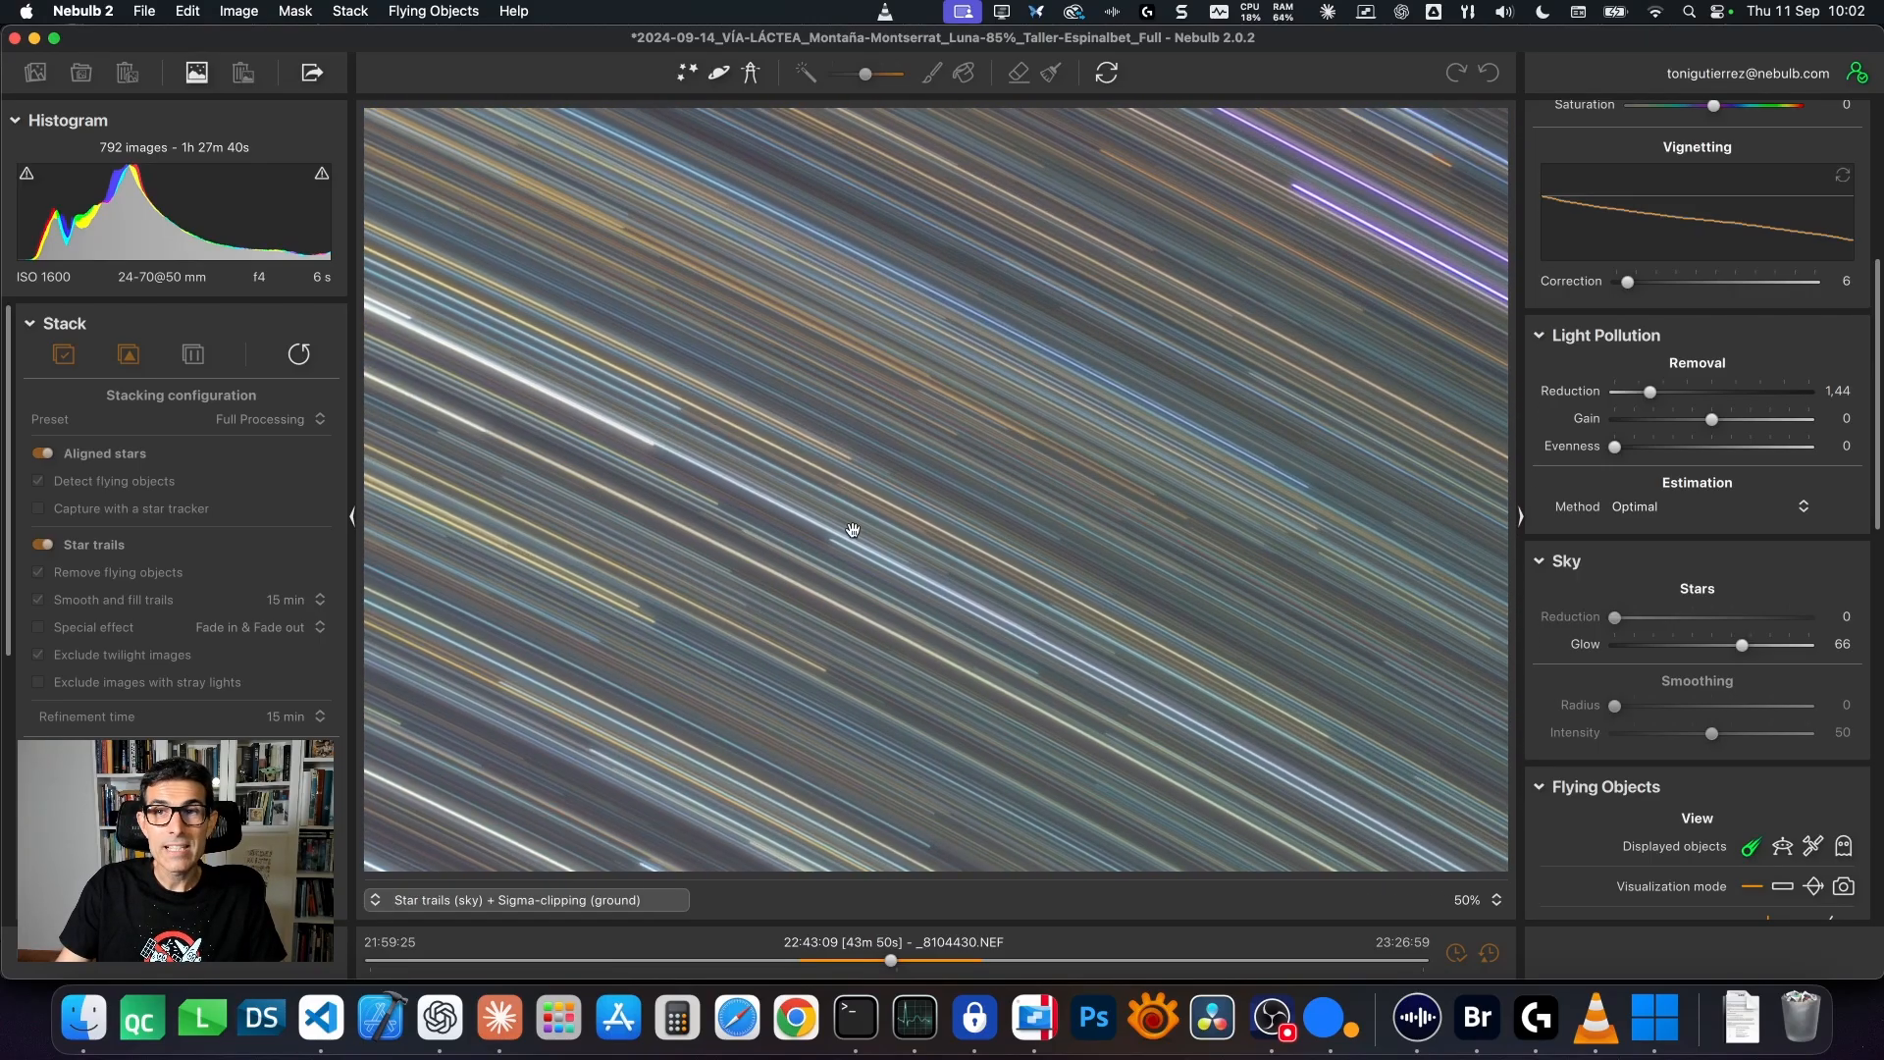
{"action": "left_click_drag", "start_coordinate": [841, 530], "coordinate": [997, 454]}
{"action": "left_click_drag", "start_coordinate": [850, 572], "coordinate": [1076, 309]}
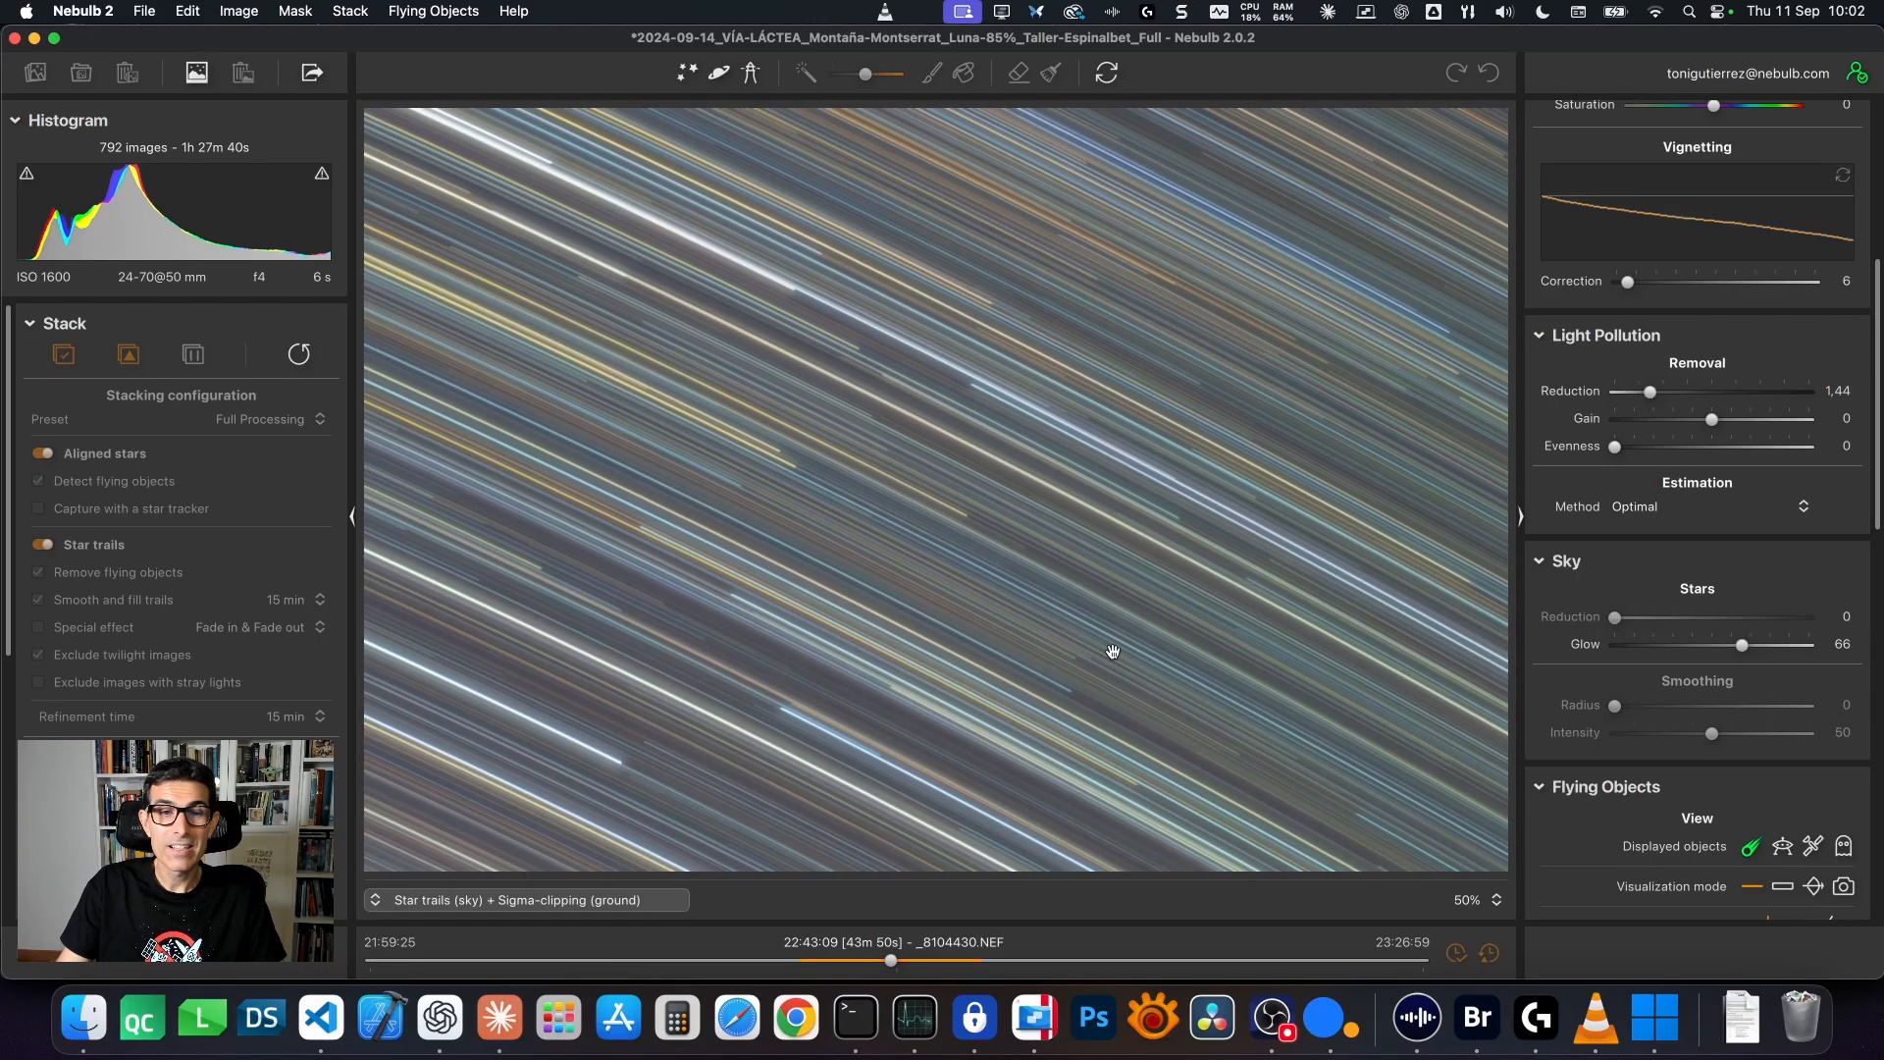
{"action": "left_click_drag", "start_coordinate": [940, 714], "coordinate": [1021, 618]}
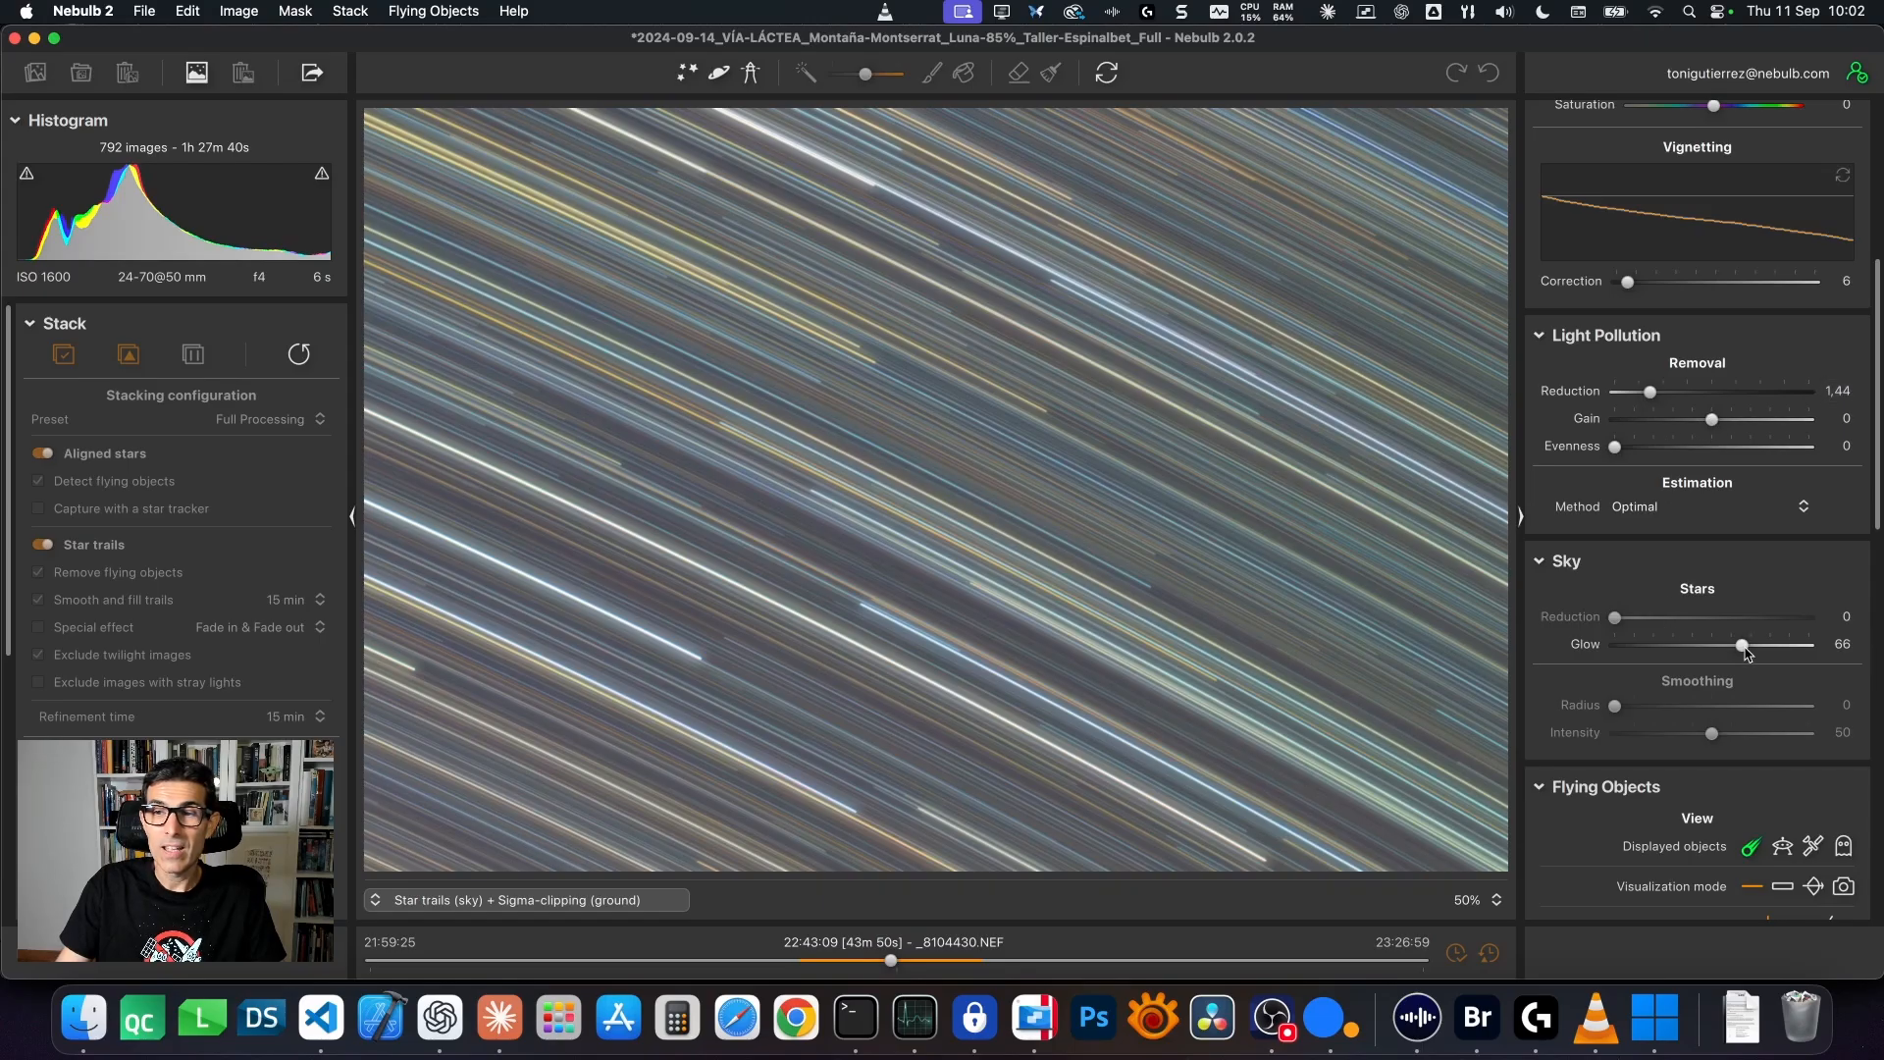
Try the maximum star glow of 100 on the star trails.
{"action": "left_click_drag", "start_coordinate": [1745, 651], "coordinate": [1776, 648]}
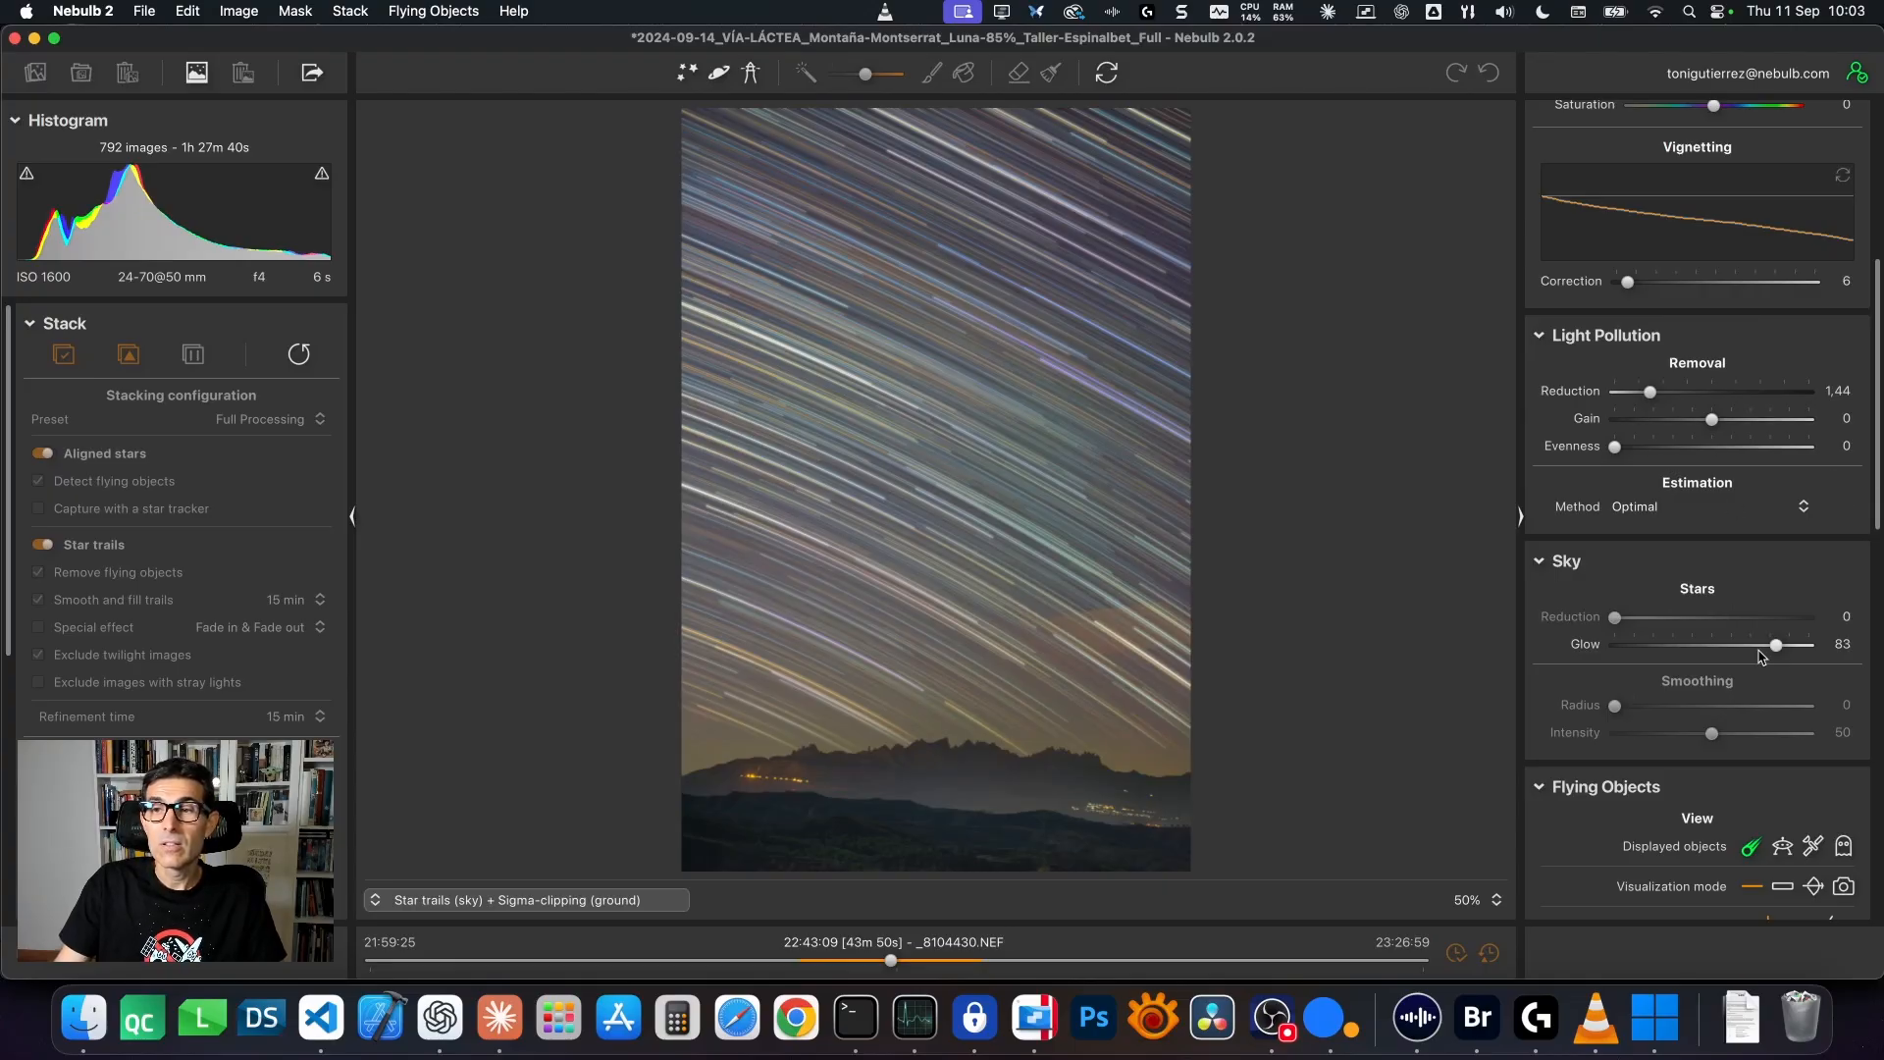
{"action": "left_click_drag", "start_coordinate": [1776, 646], "coordinate": [1790, 652]}
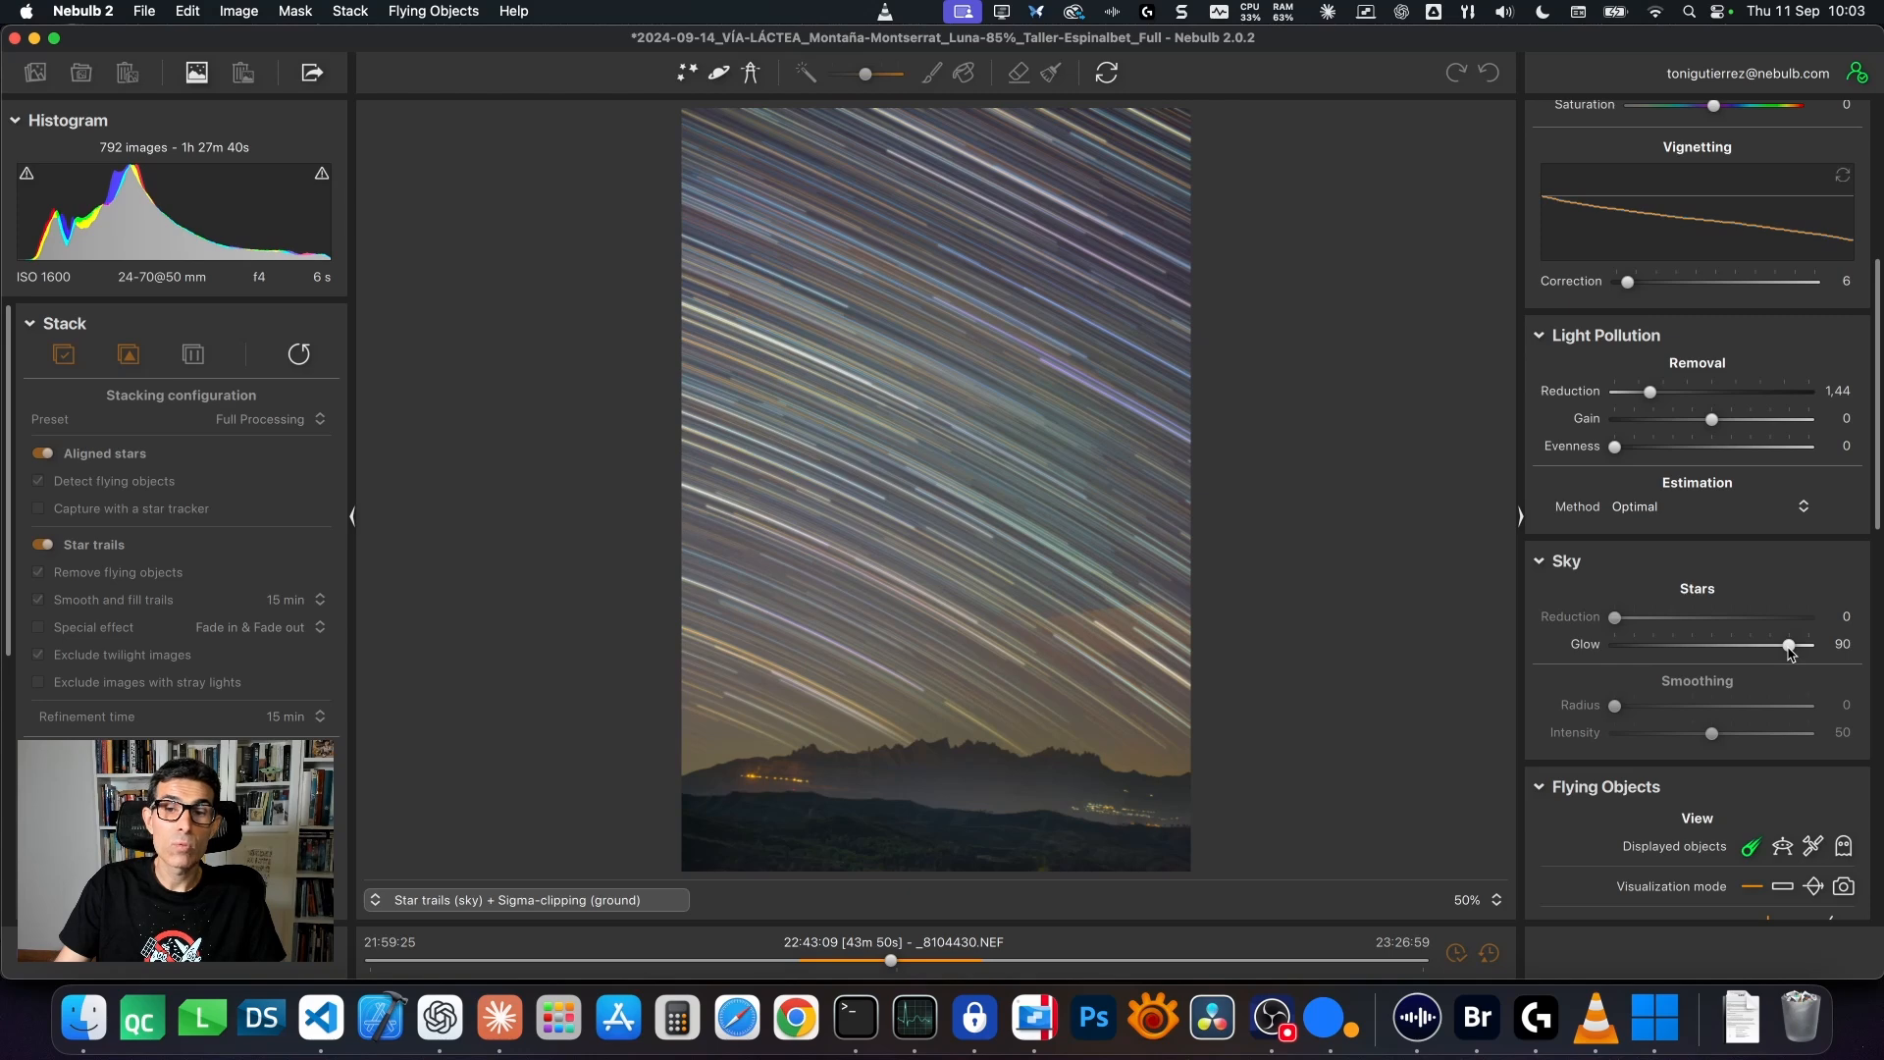
{"action": "left_click_drag", "start_coordinate": [1789, 651], "coordinate": [1811, 649]}
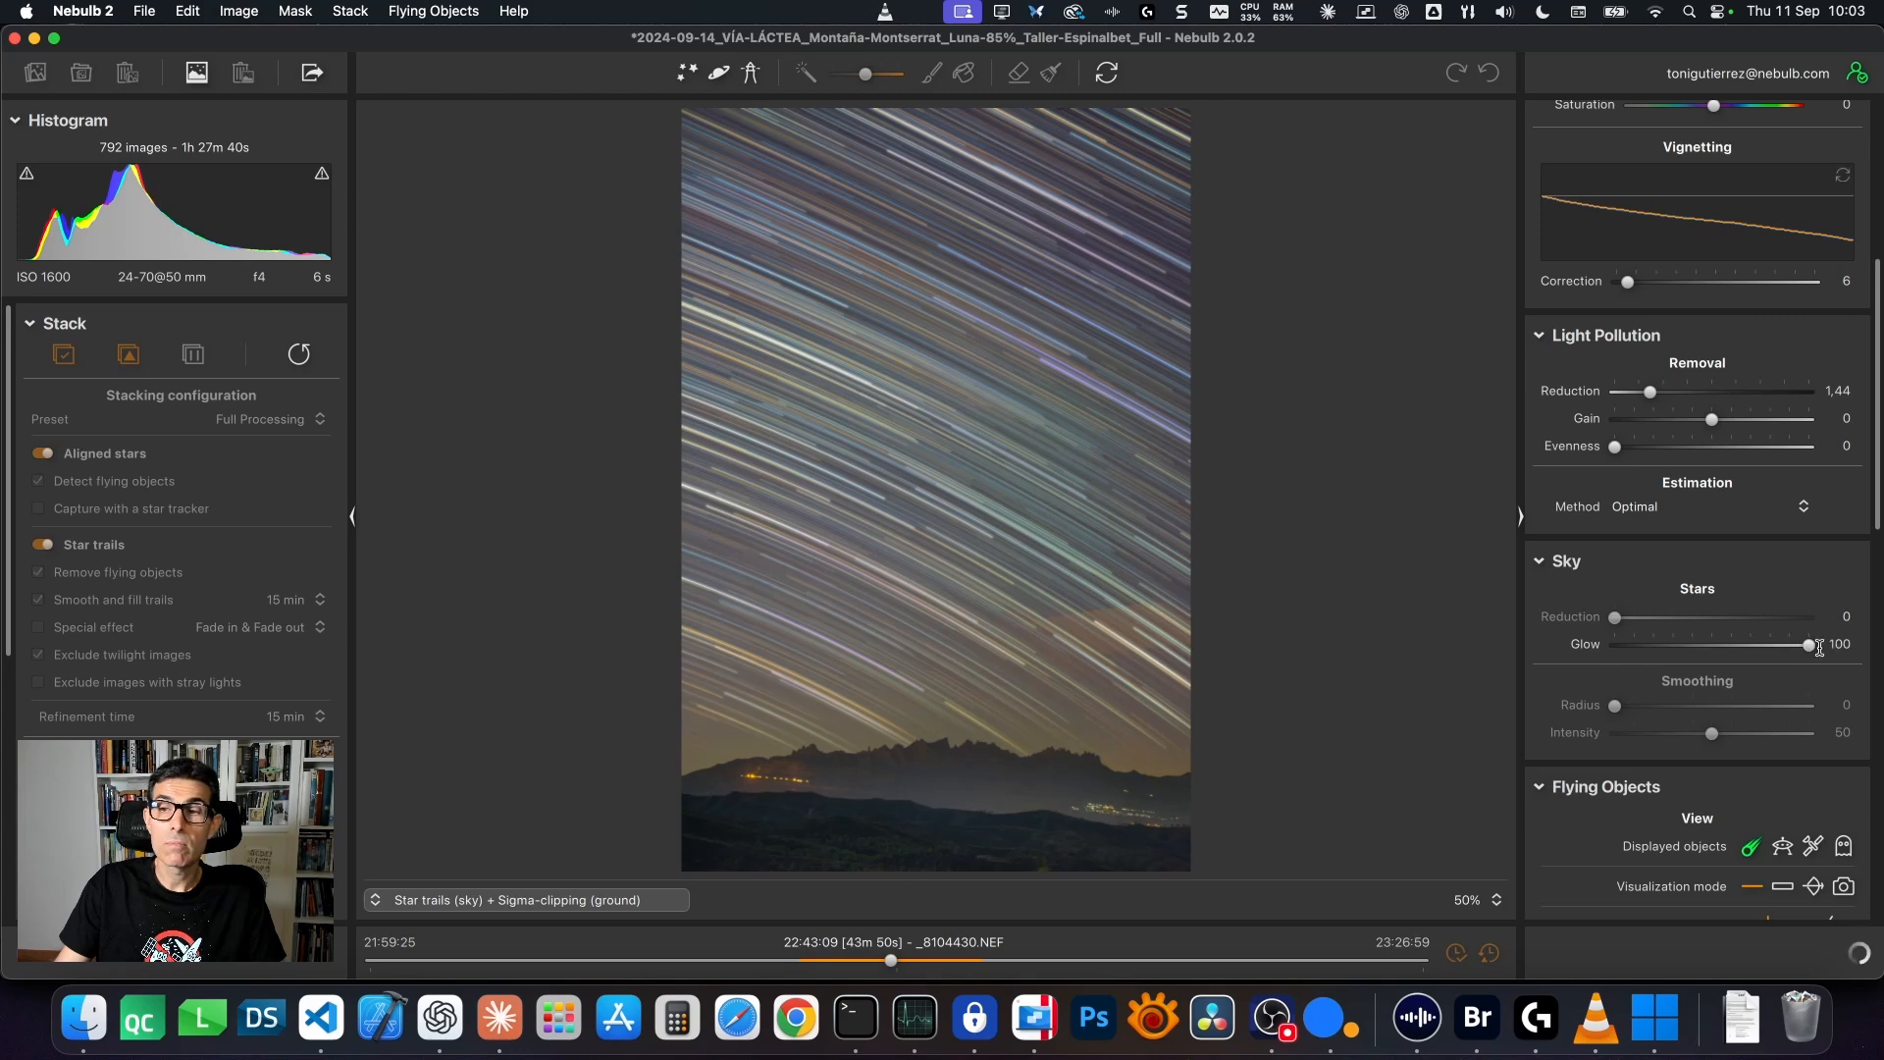
Check the star trails up close at full glow, and reduce the star glow to 49.
{"action": "left_click", "coordinate": [837, 441]}
{"action": "left_click_drag", "start_coordinate": [810, 561], "coordinate": [914, 388]}
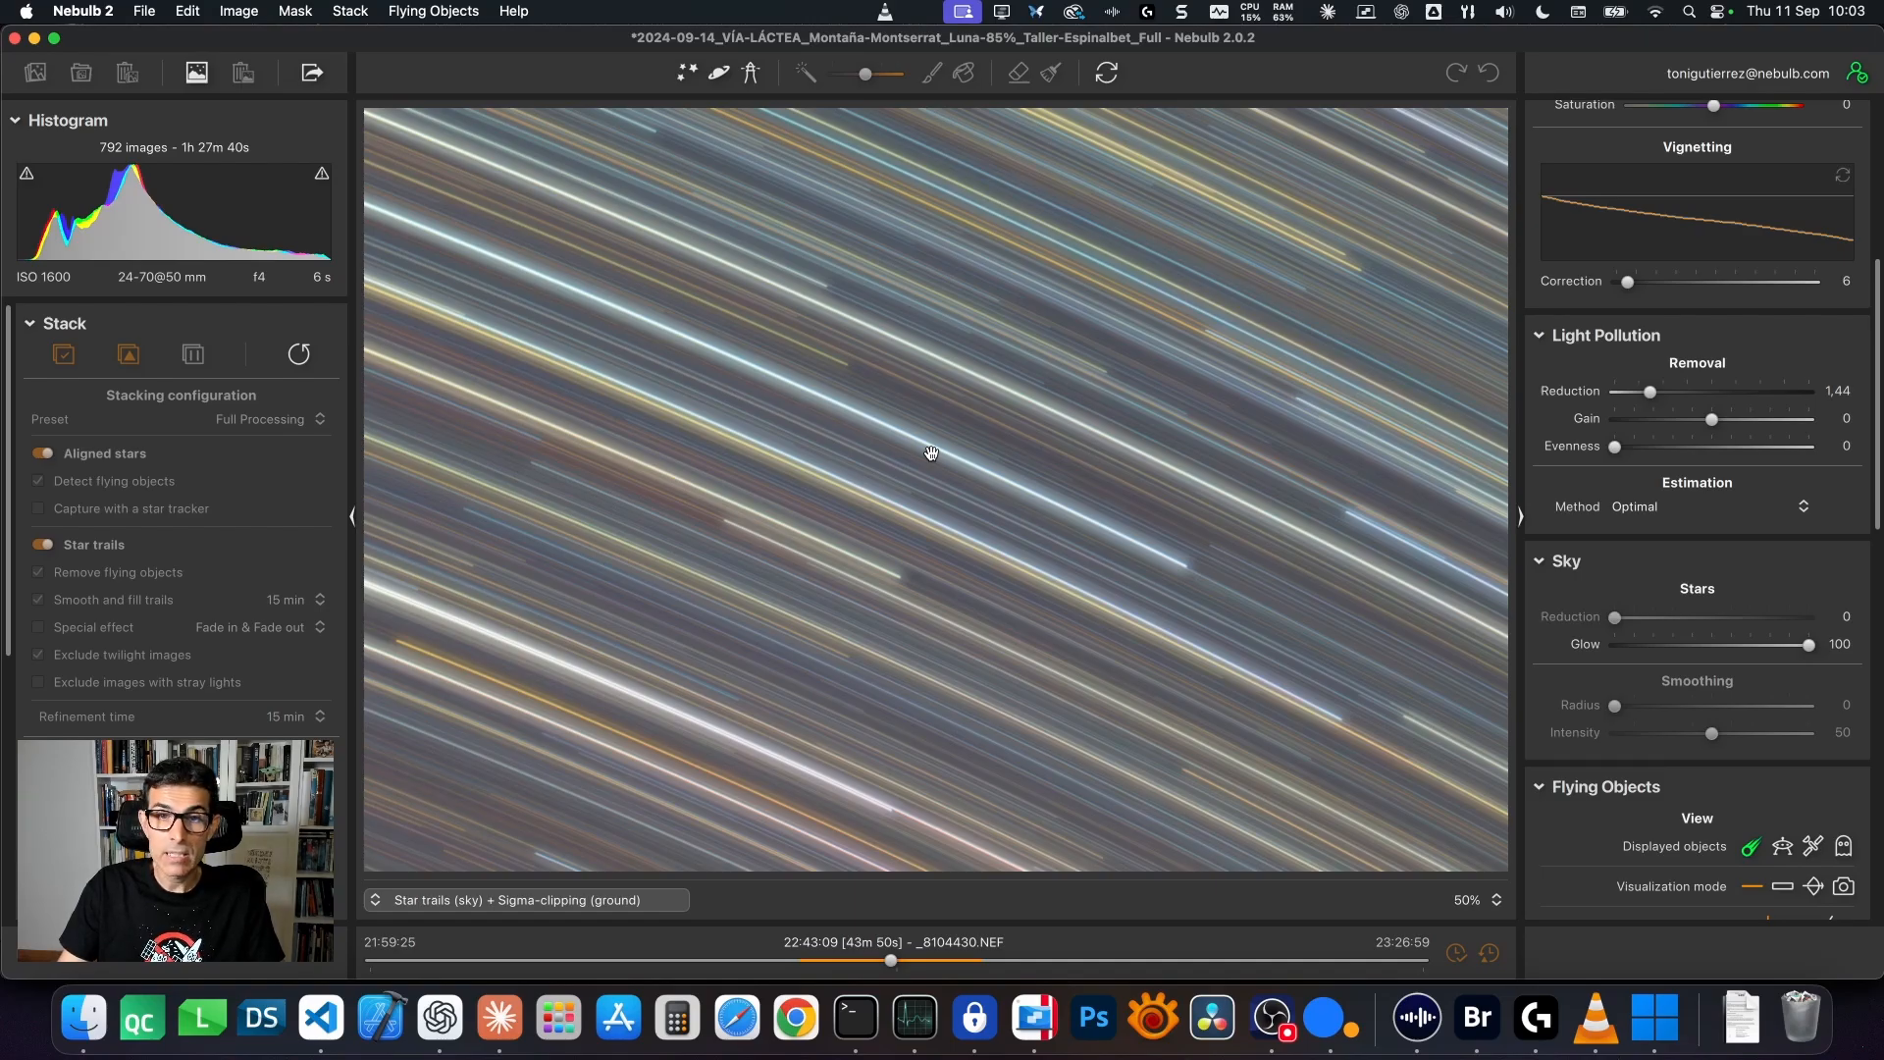
{"action": "left_click_drag", "start_coordinate": [842, 472], "coordinate": [960, 472]}
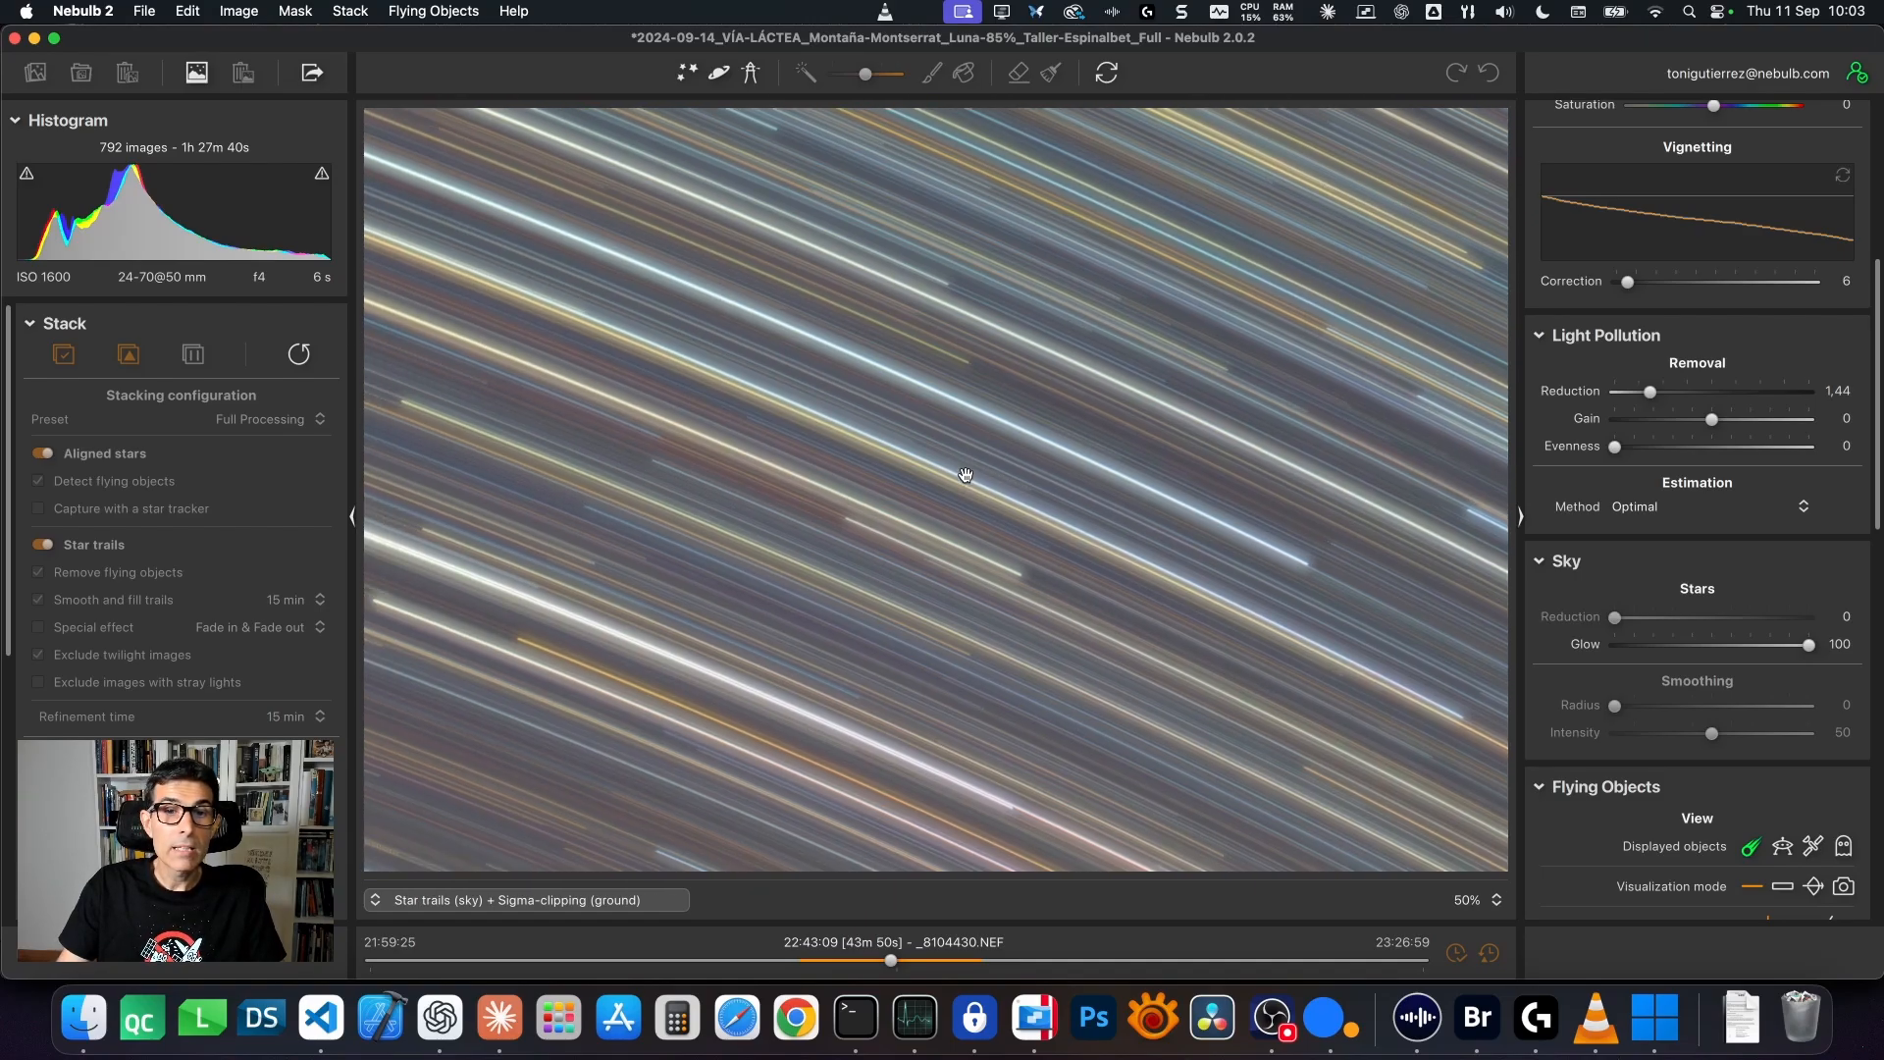
{"action": "left_click", "coordinate": [966, 476]}
{"action": "left_click_drag", "start_coordinate": [1808, 646], "coordinate": [1712, 656]}
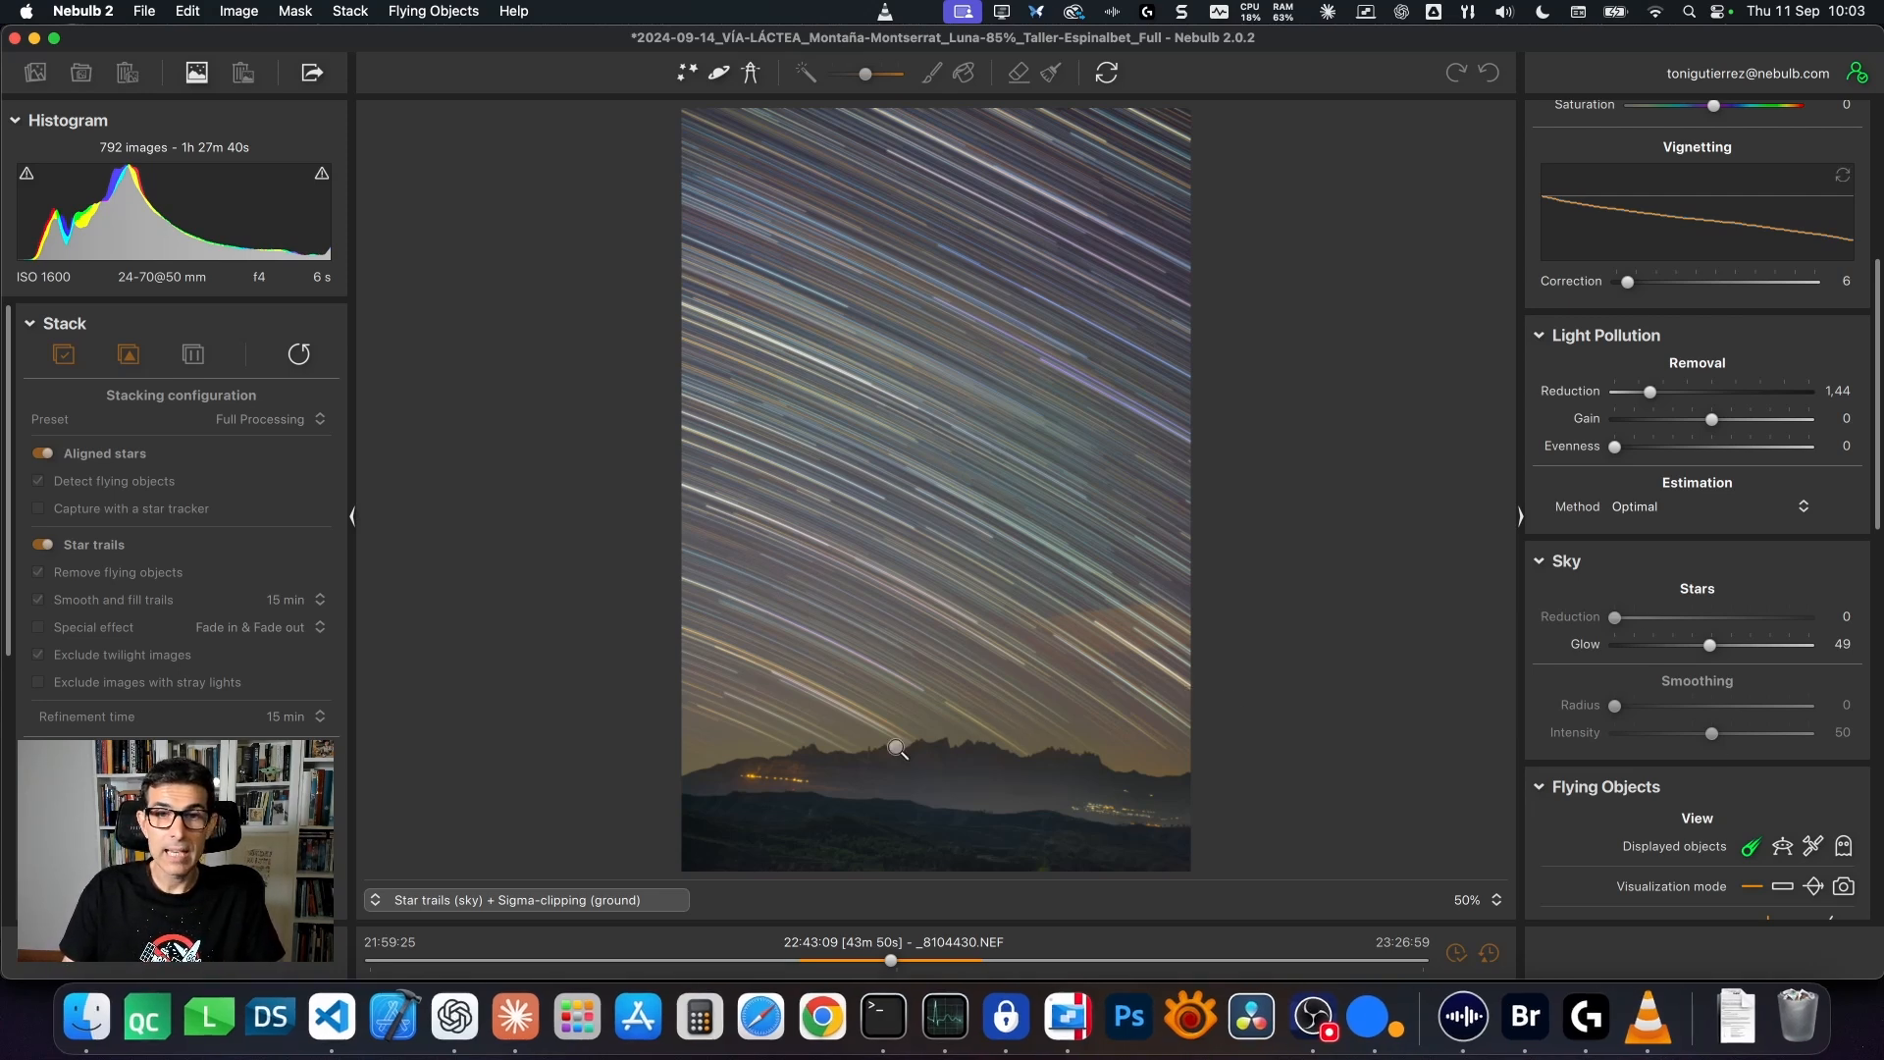
Compare the Maximum image with the Star trails (sky) + Sigma-clipping (ground) result.
{"action": "left_click", "coordinate": [472, 905]}
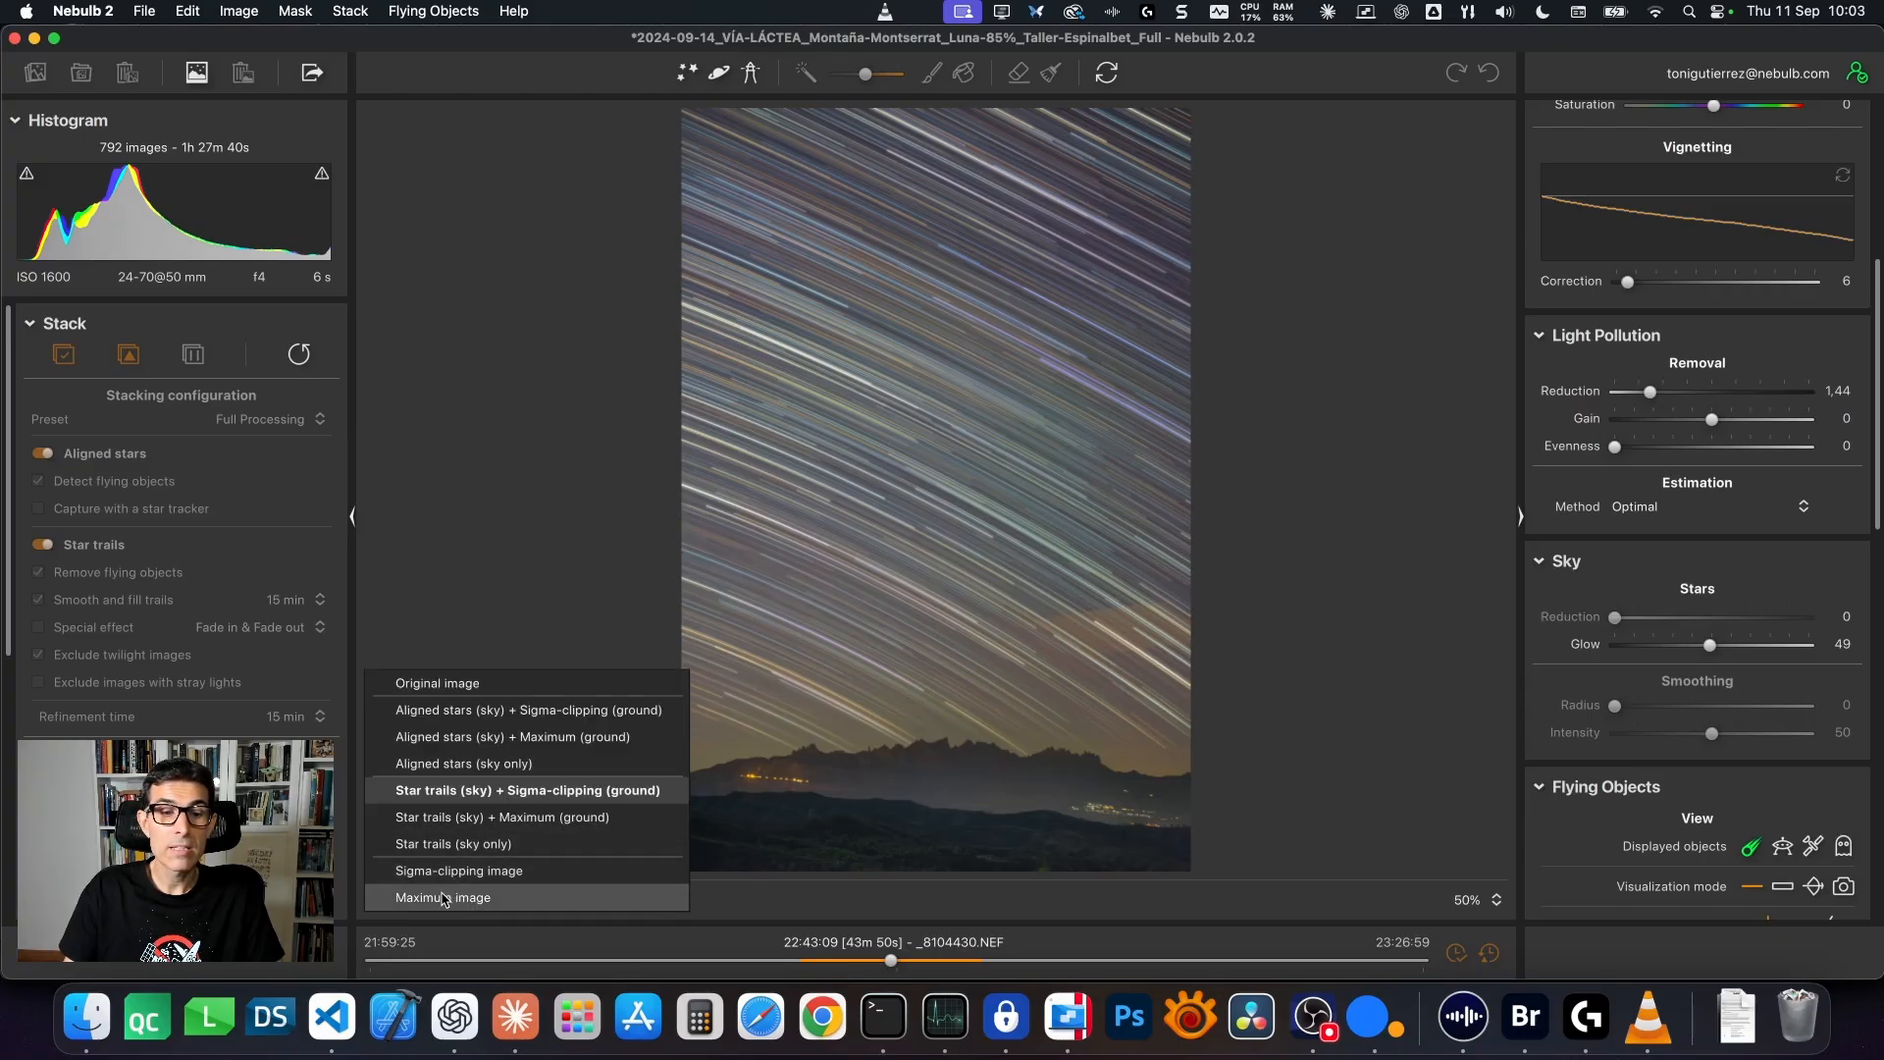
{"action": "left_click", "coordinate": [444, 898]}
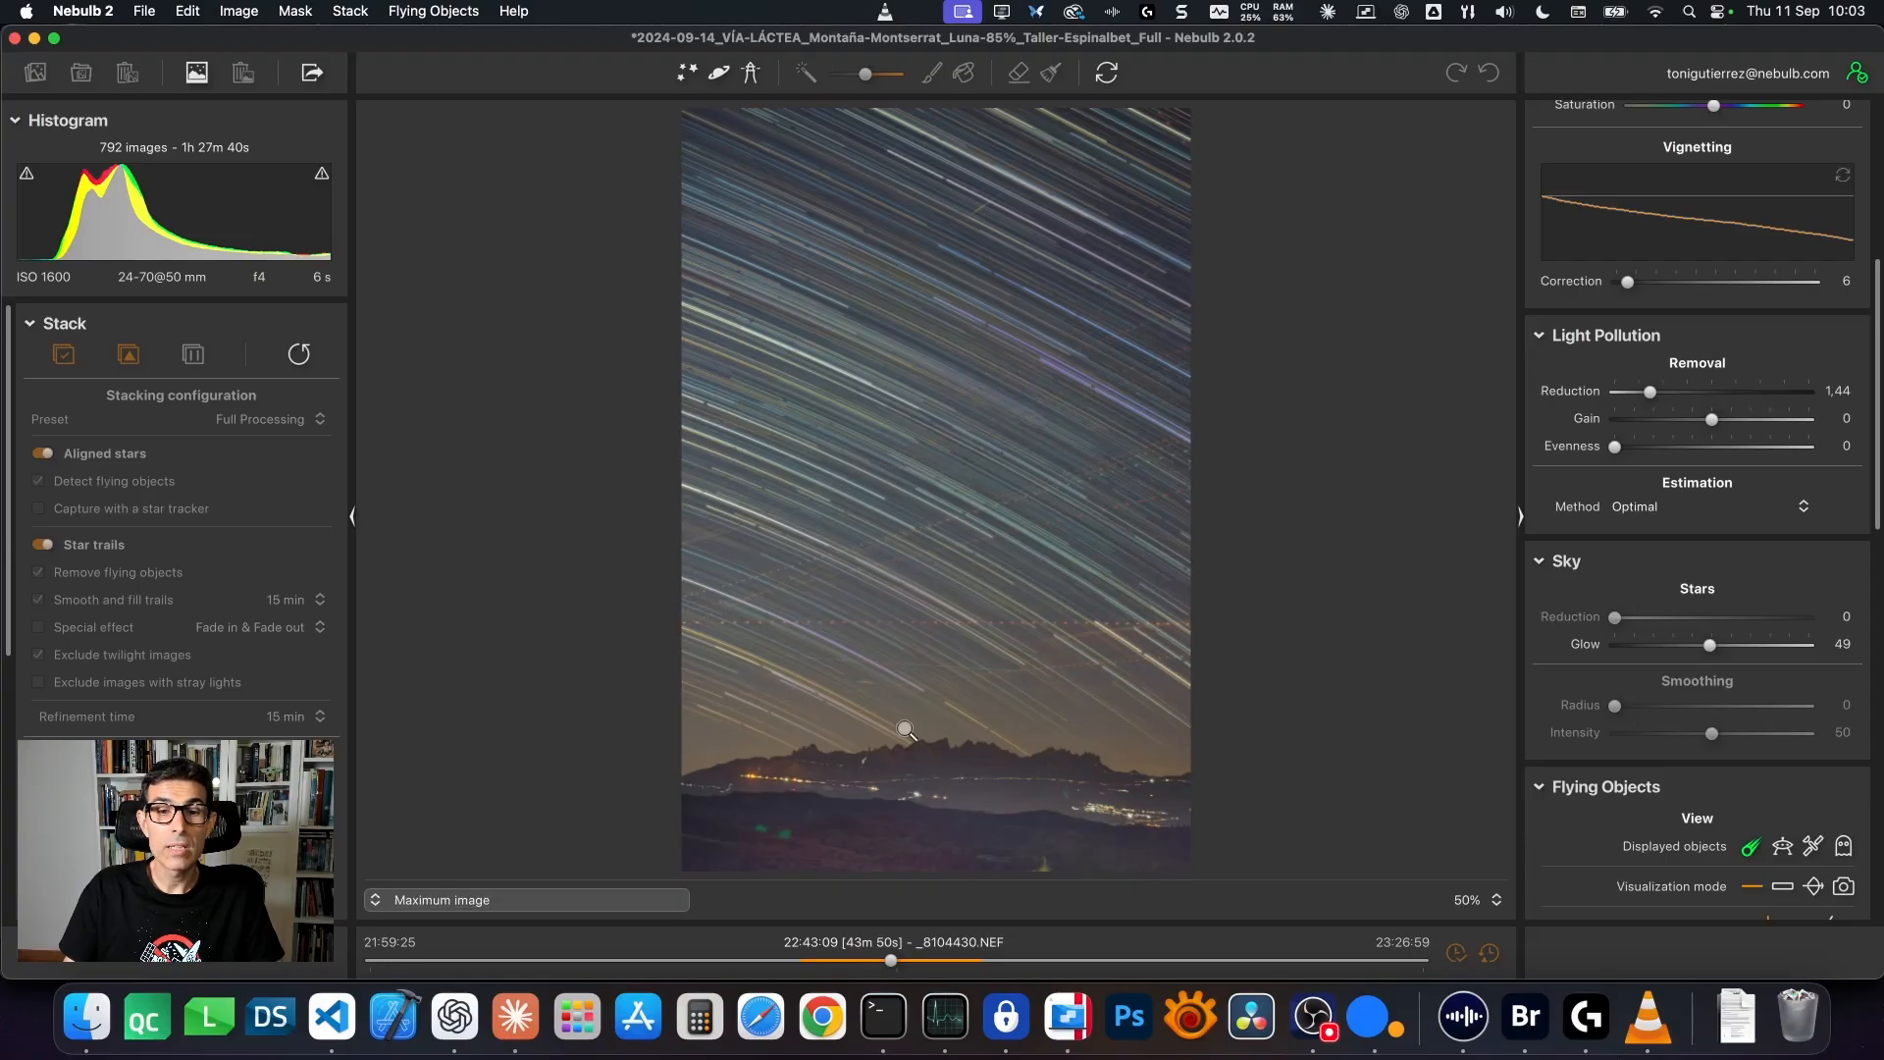
{"action": "left_click", "coordinate": [499, 900]}
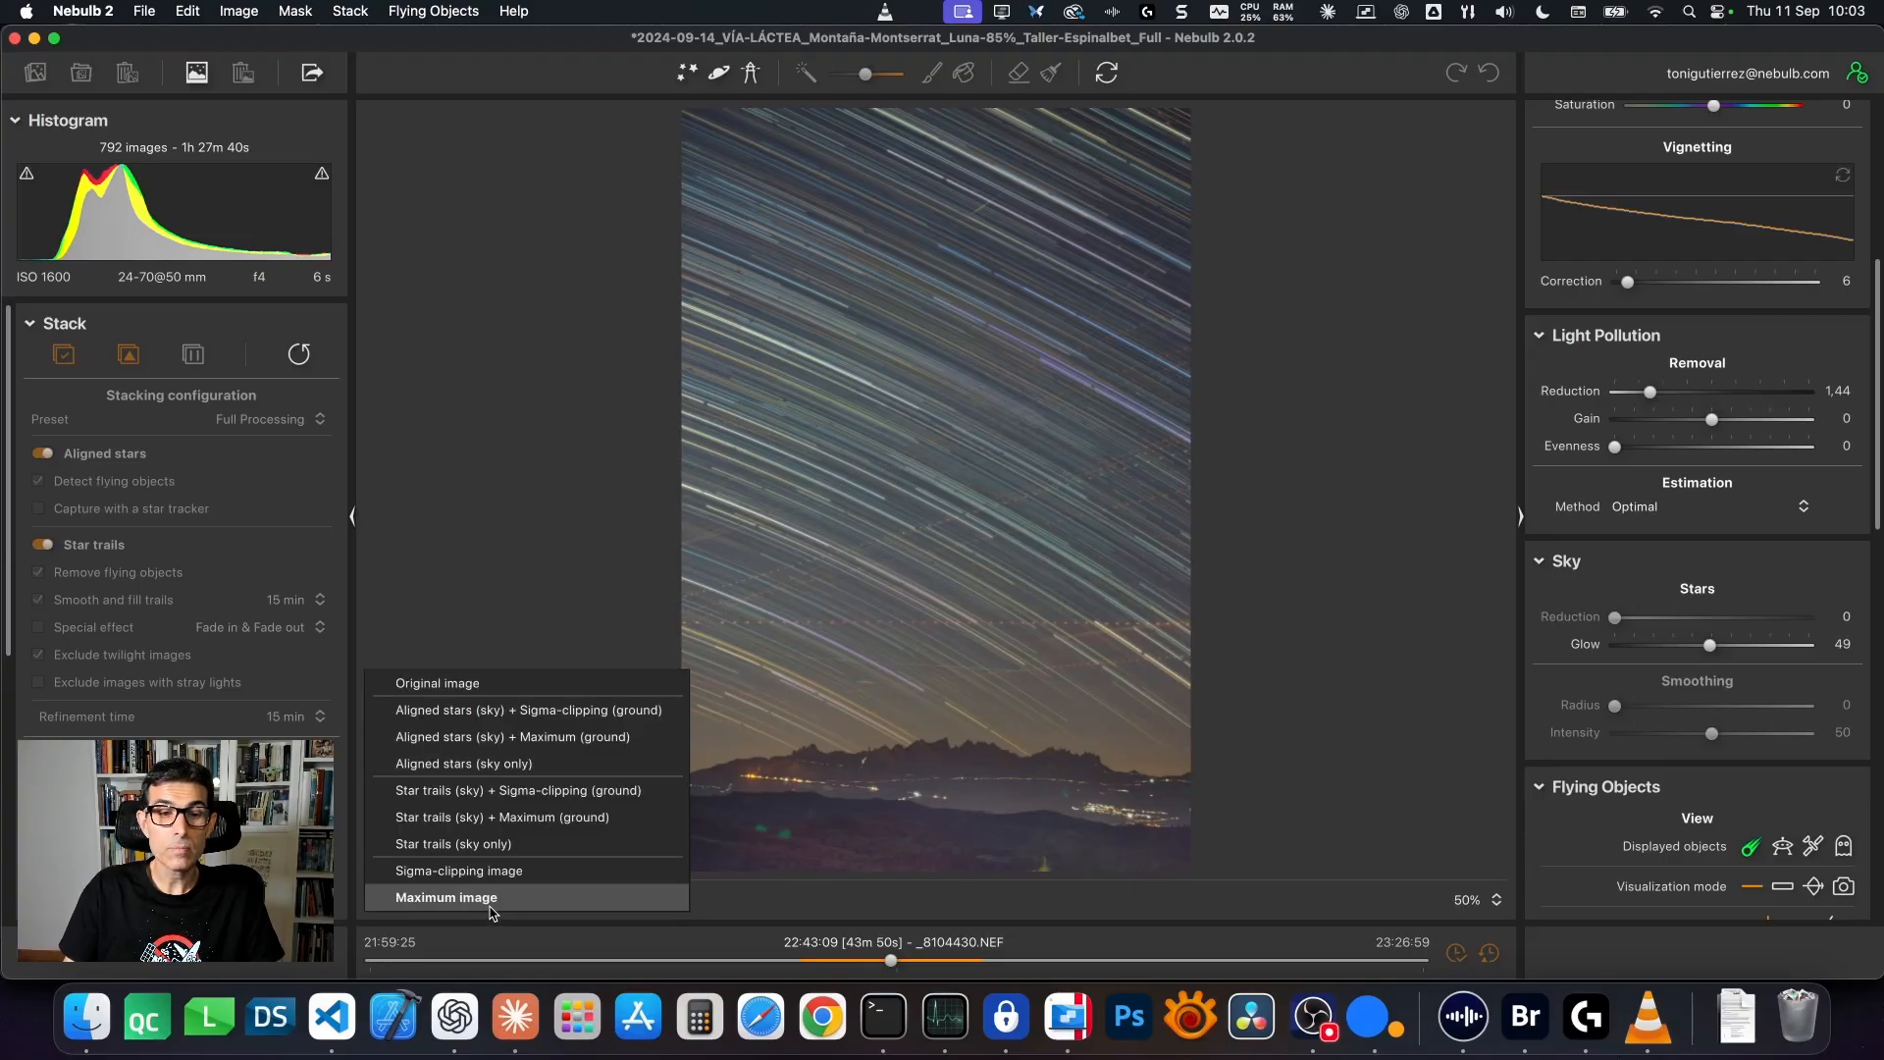
{"action": "left_click", "coordinate": [481, 790]}
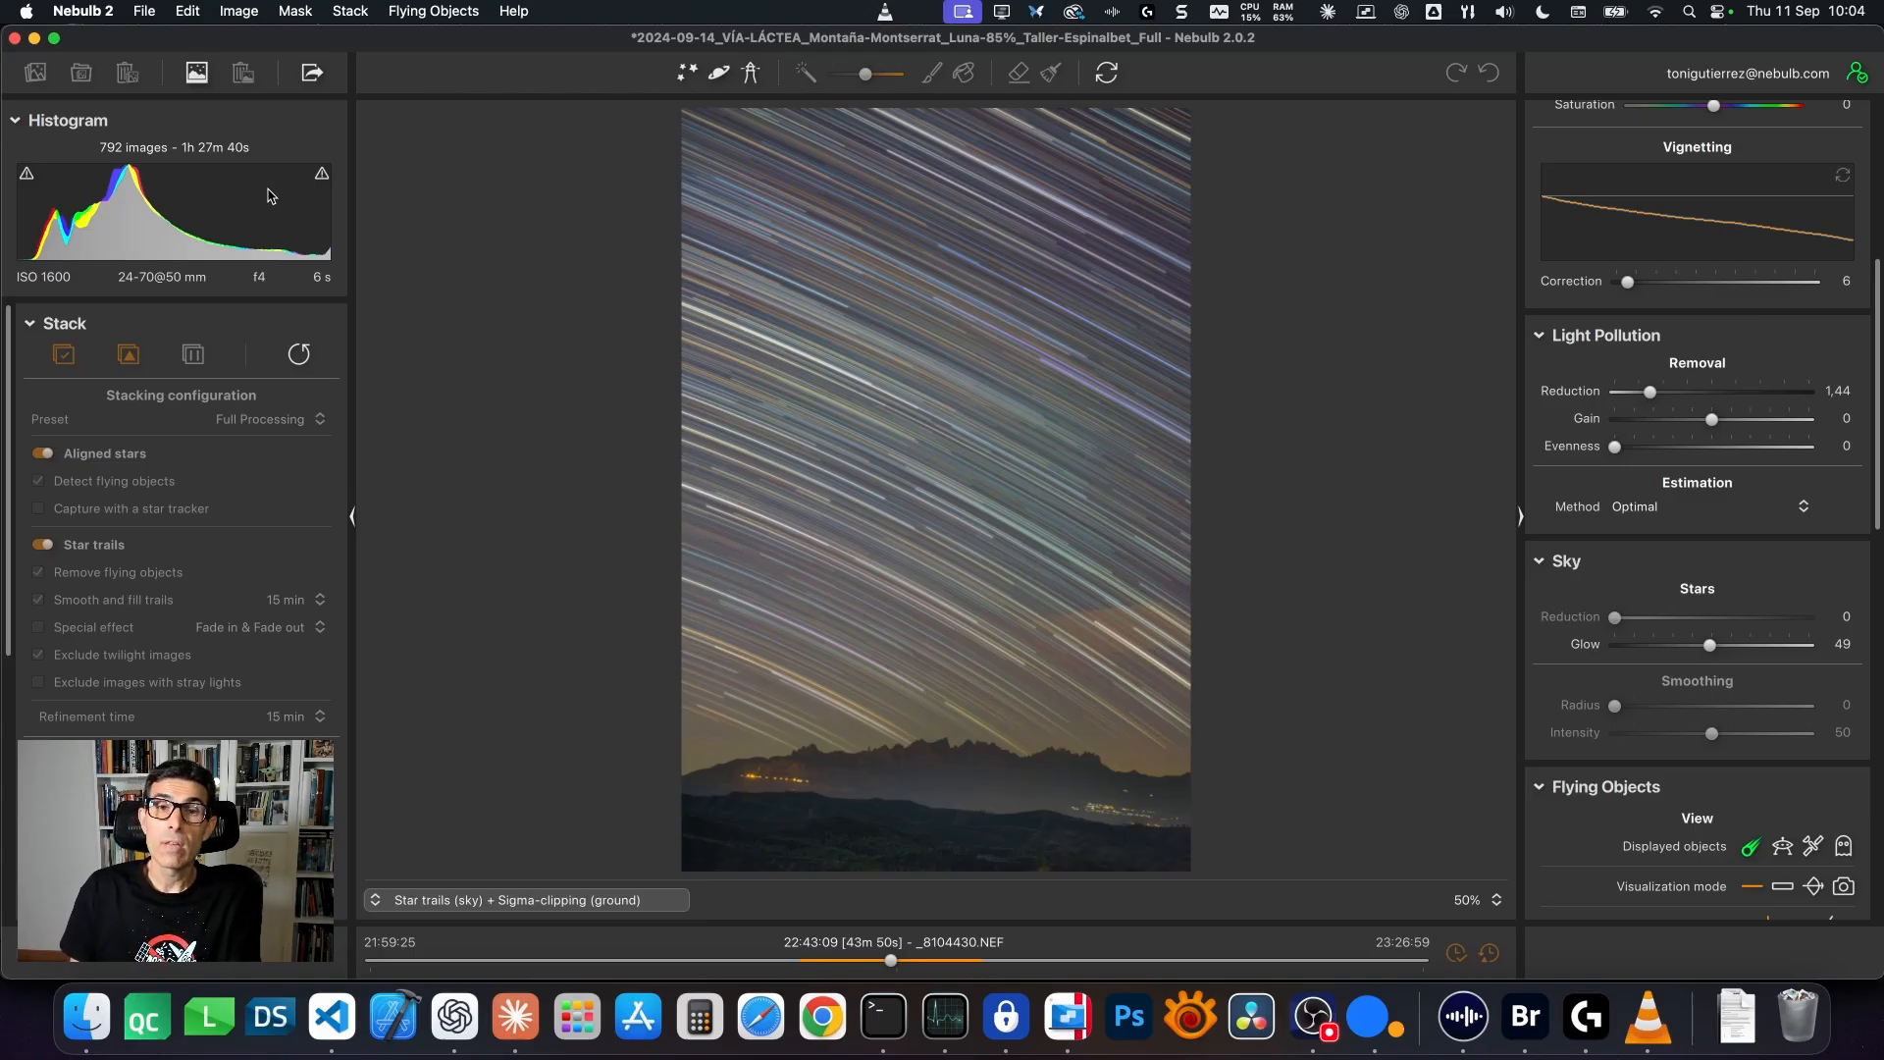
View the Aligned stars (sky) + Sigma-clipping (ground) result, and return to Star trails (sky) + Sigma-clipping (ground).
{"action": "left_click", "coordinate": [538, 905]}
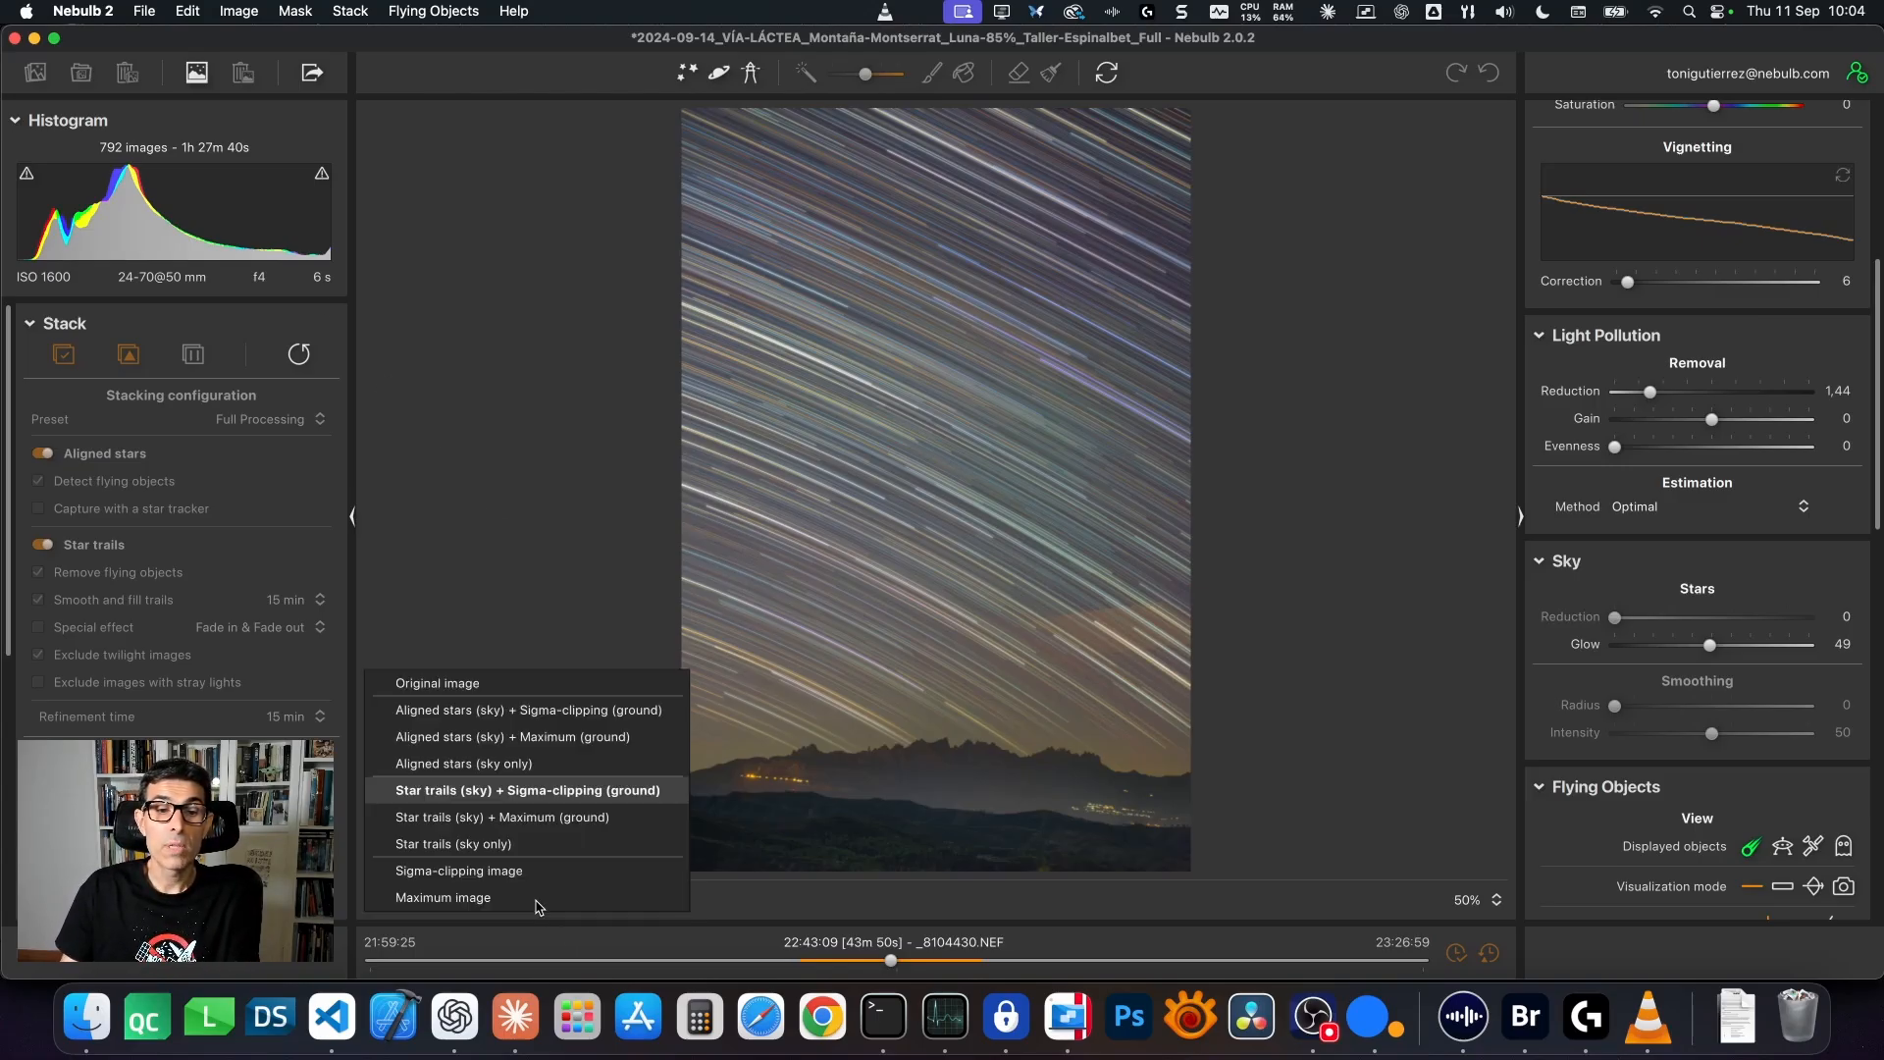
{"action": "left_click", "coordinate": [509, 712]}
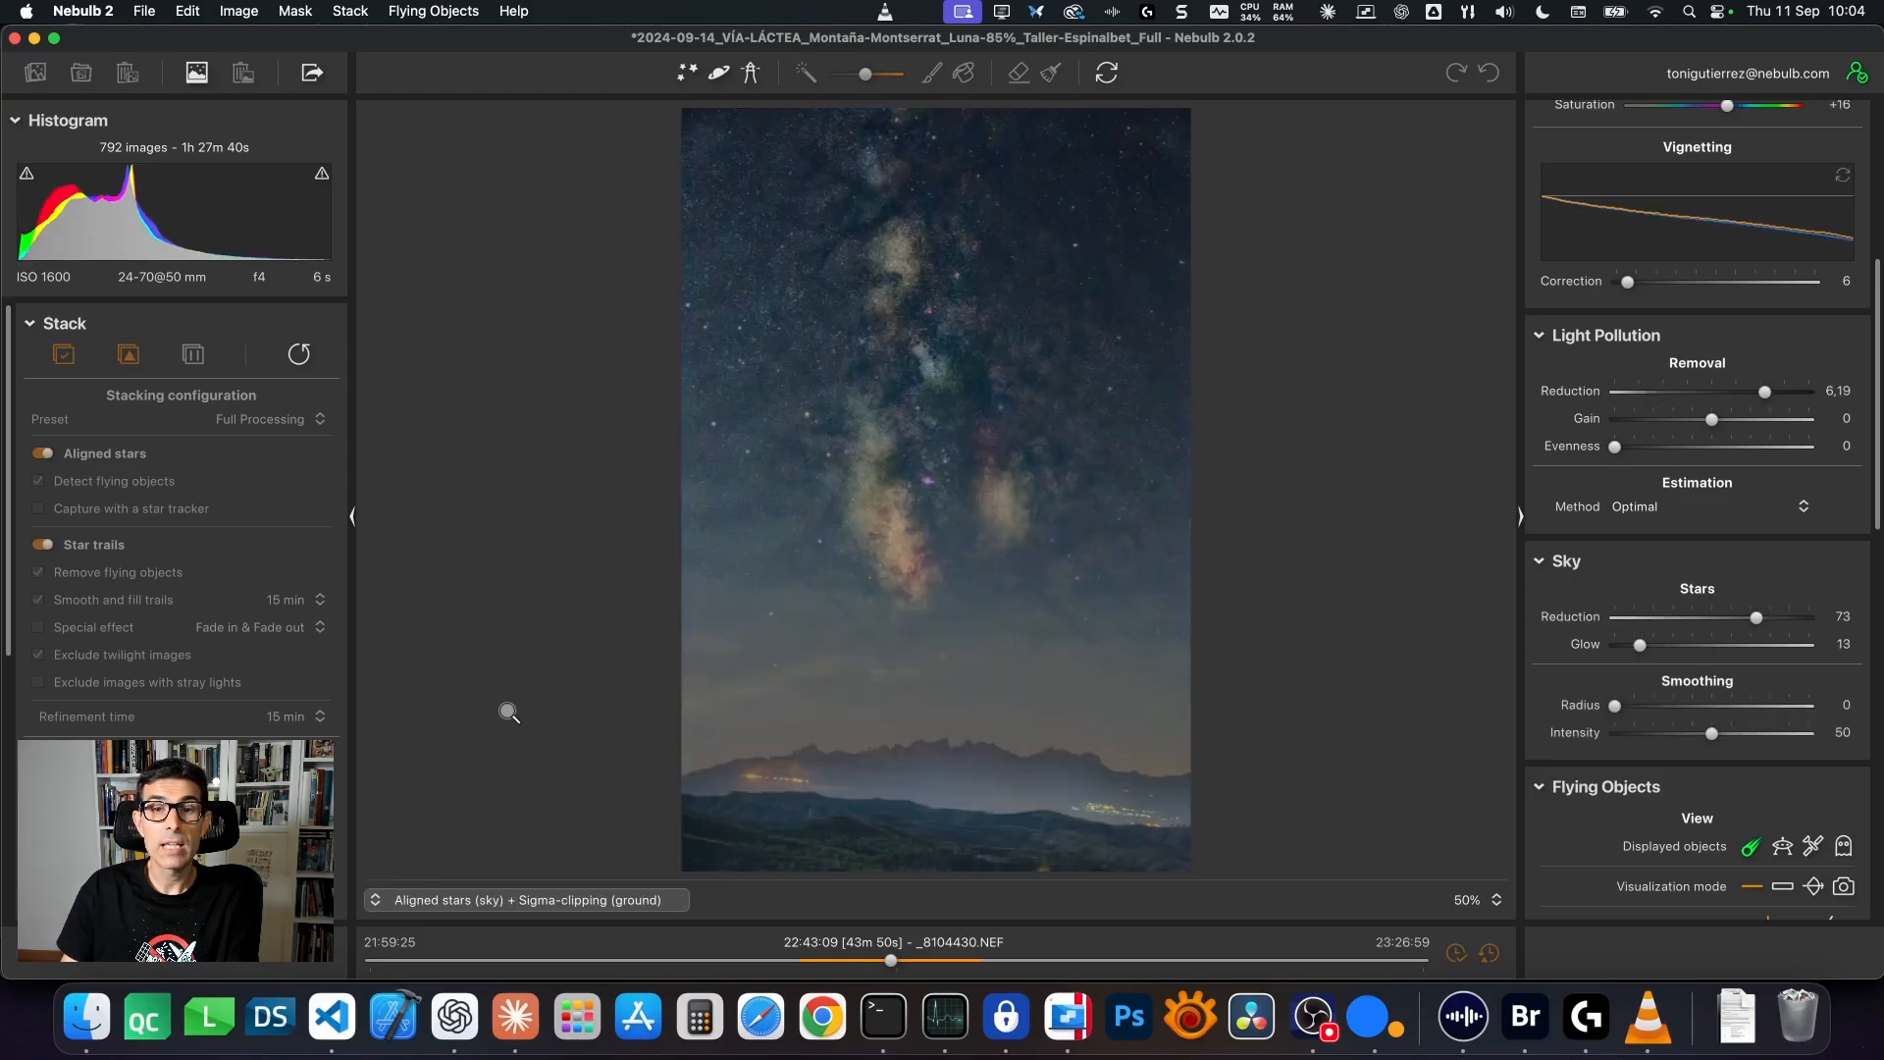
{"action": "left_click", "coordinate": [460, 899]}
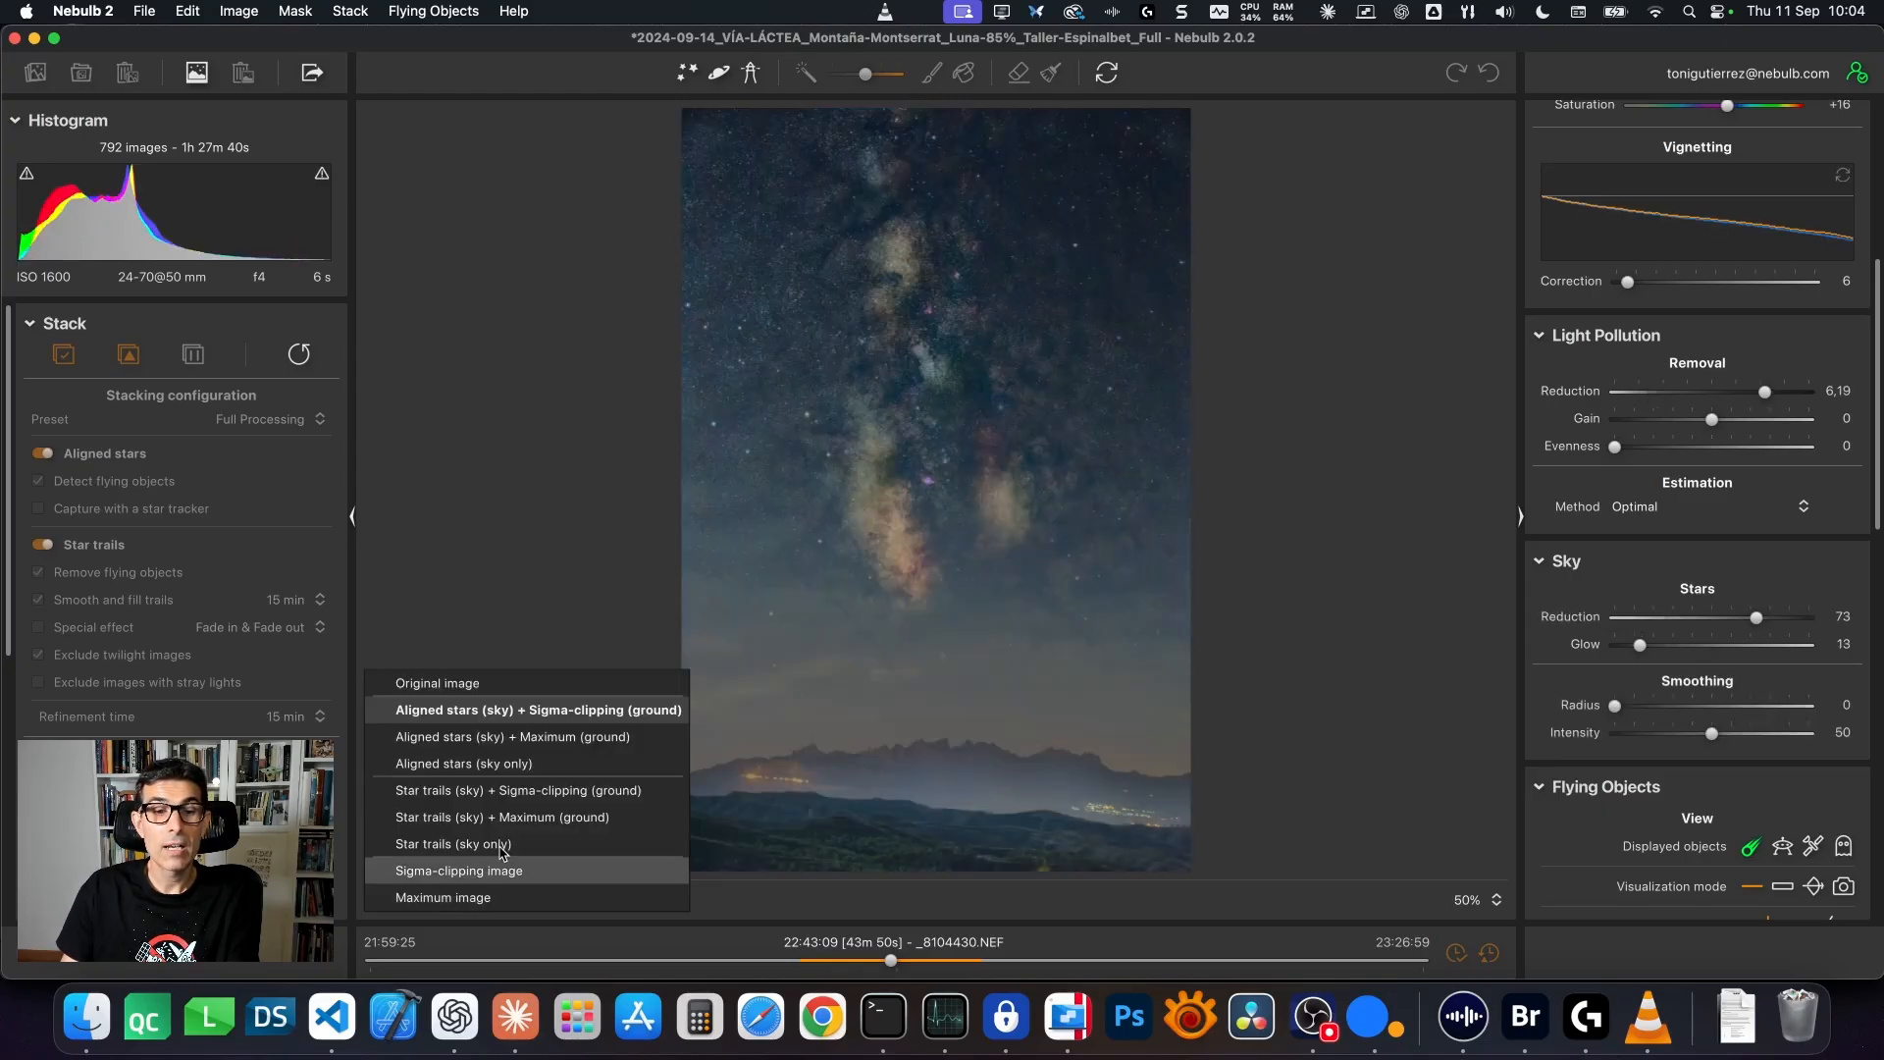
{"action": "left_click", "coordinate": [521, 791]}
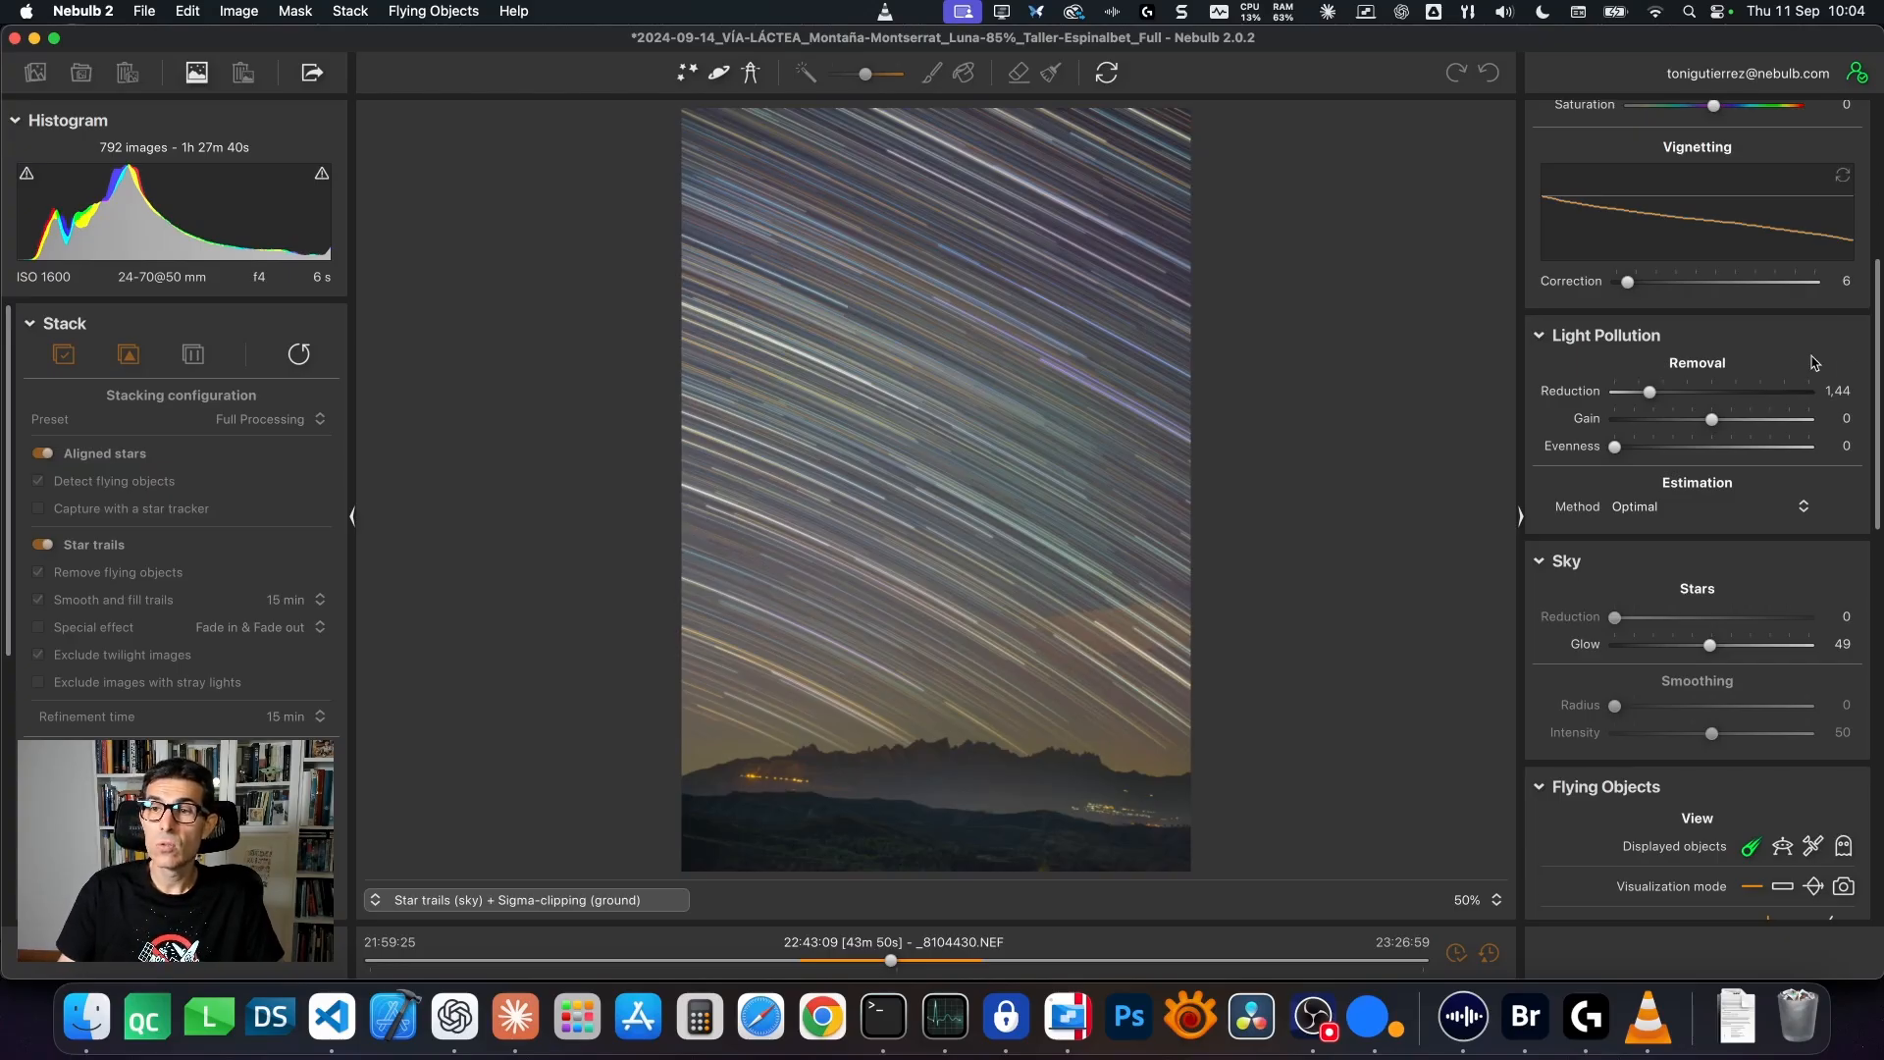
{"action": "scroll", "coordinate": [1755, 371], "scroll_direction": "up", "scroll_amount": 5}
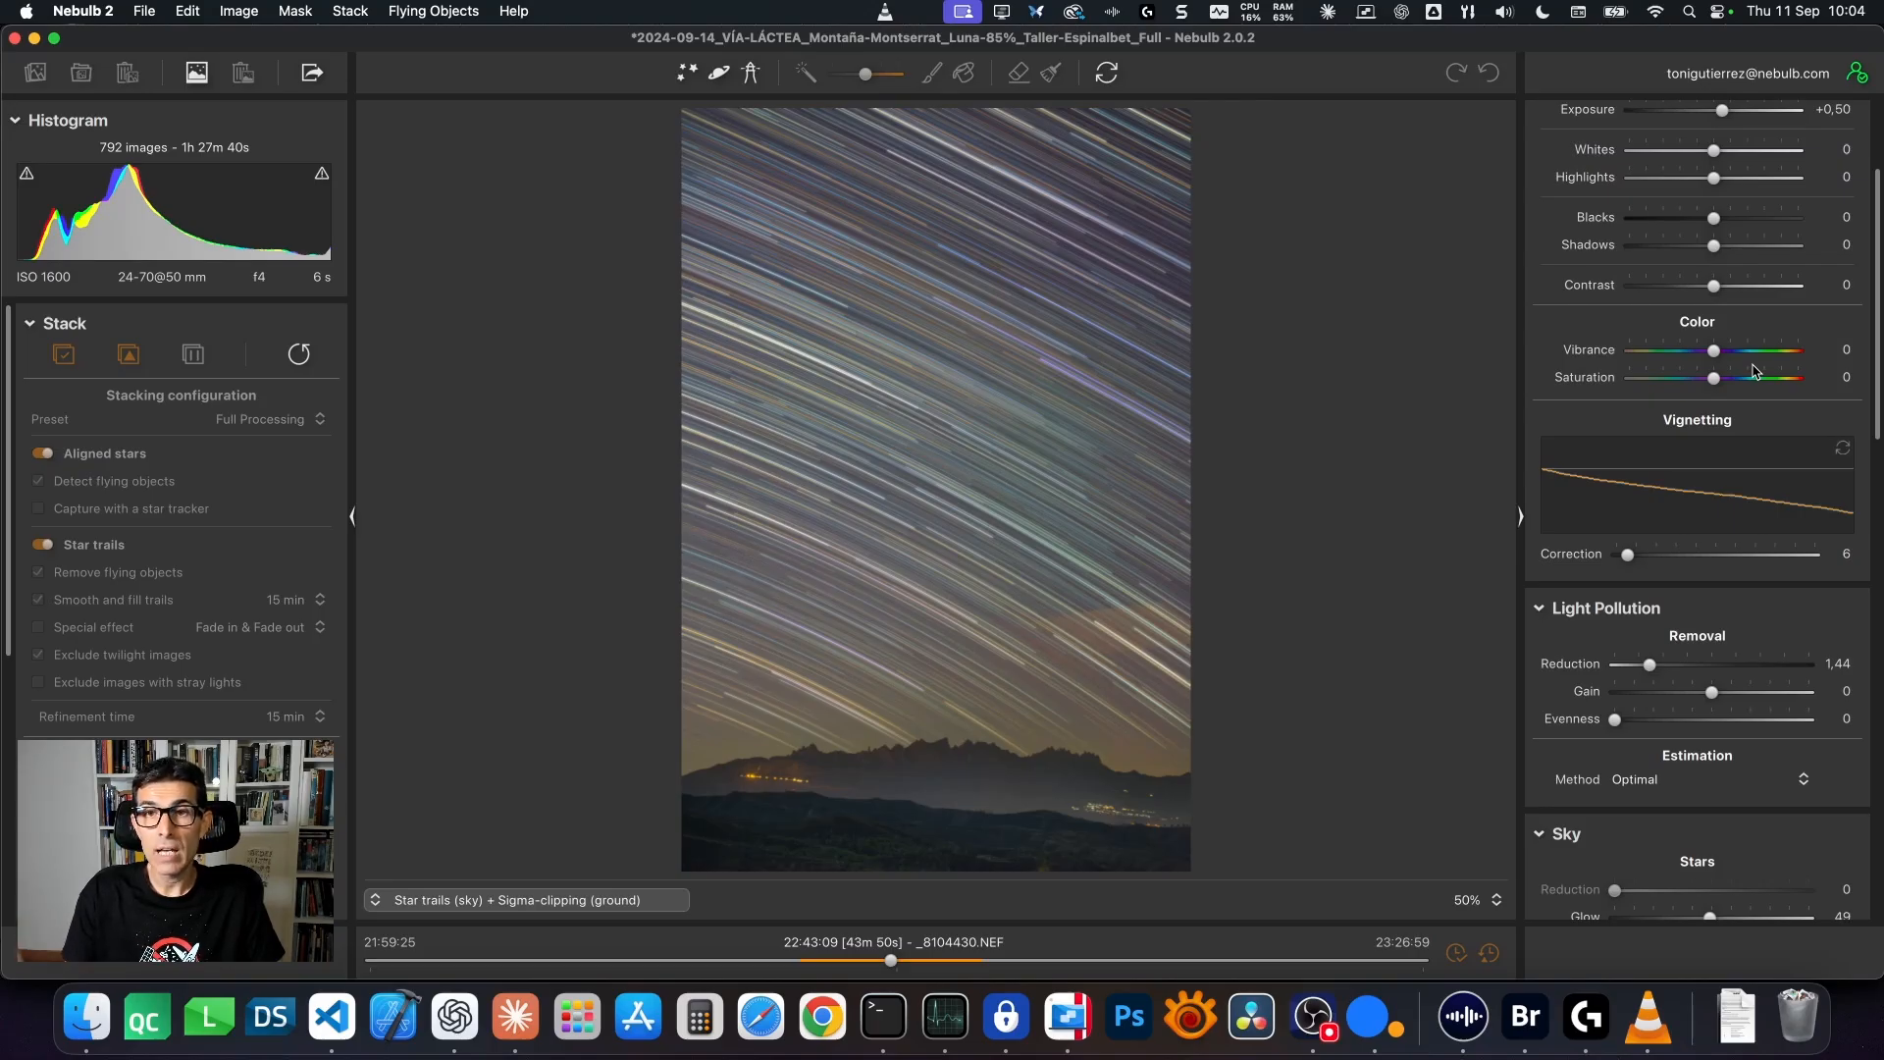
{"action": "scroll", "coordinate": [1756, 371], "scroll_direction": "down", "scroll_amount": 1}
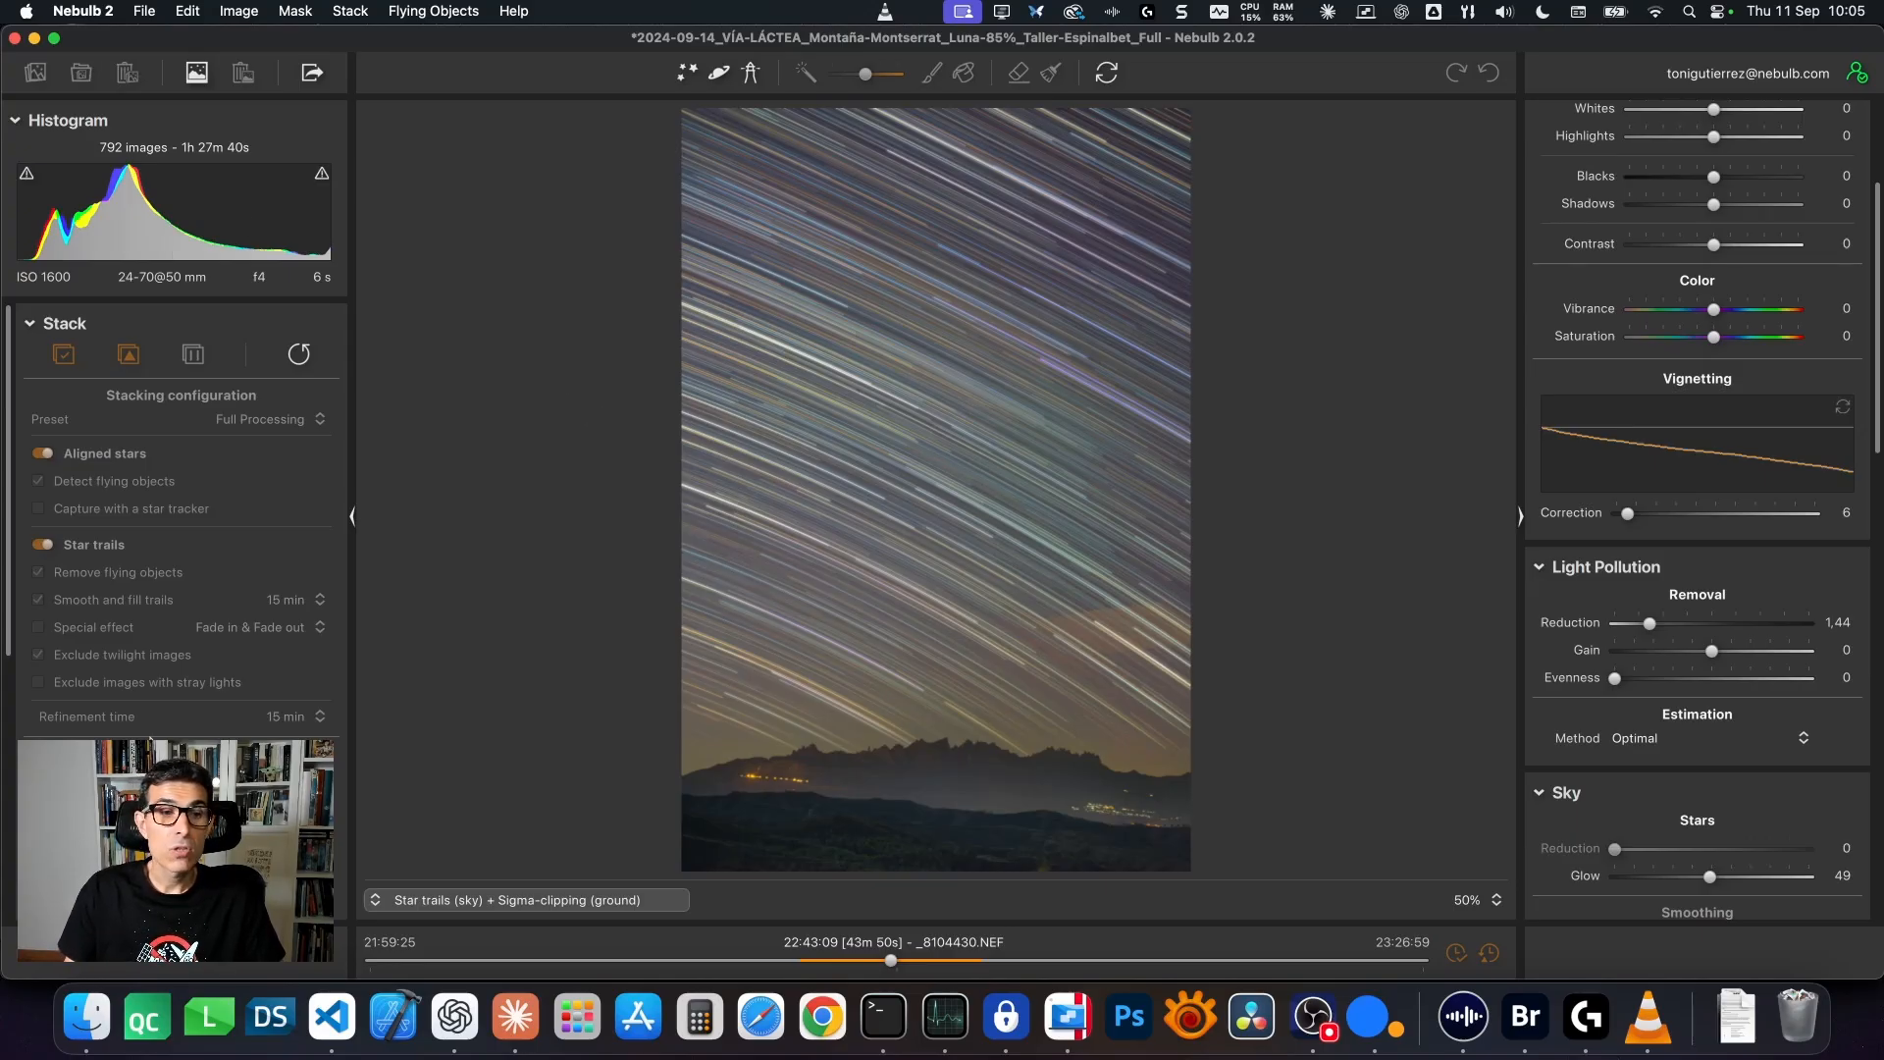
Open the export settings for the star-trails image and choose TIFF (LZW compression) as the format.
{"action": "scroll", "coordinate": [149, 726], "scroll_direction": "down", "scroll_amount": 10}
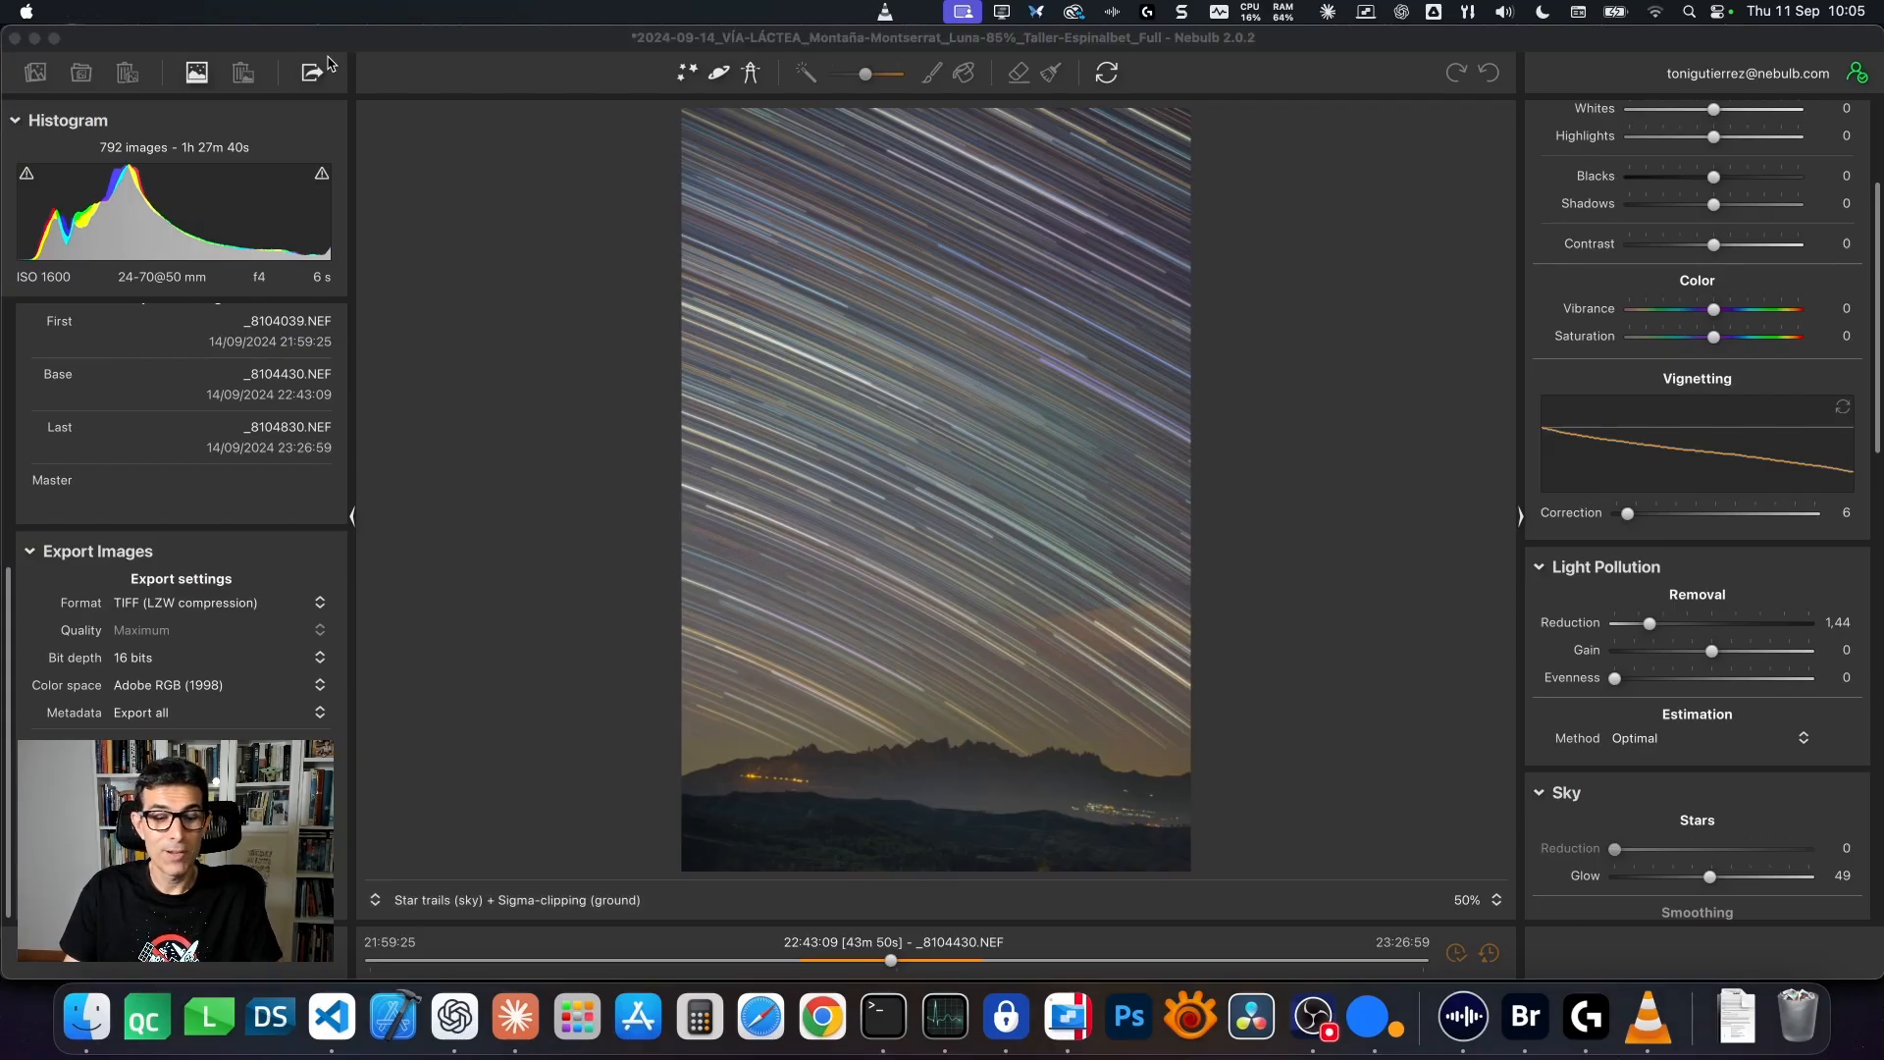
{"action": "left_click", "coordinate": [278, 355]}
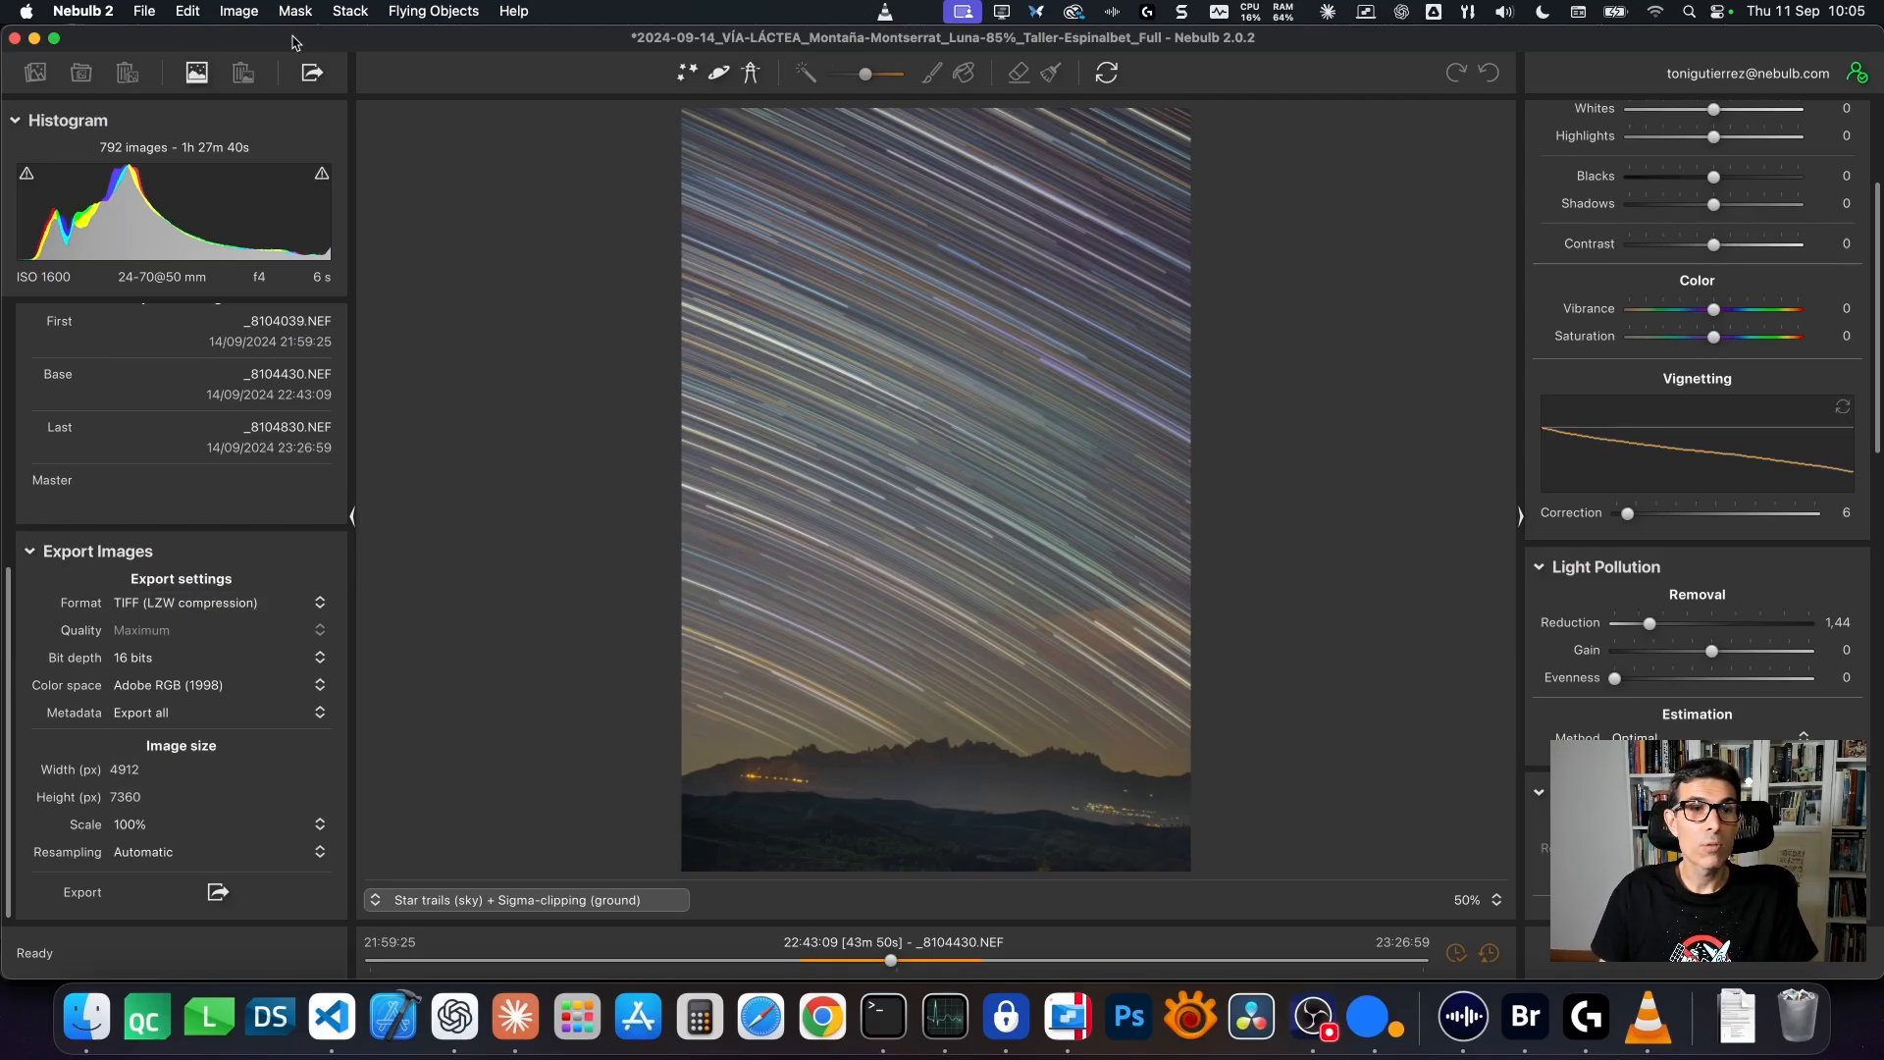
{"action": "left_click", "coordinate": [314, 74]}
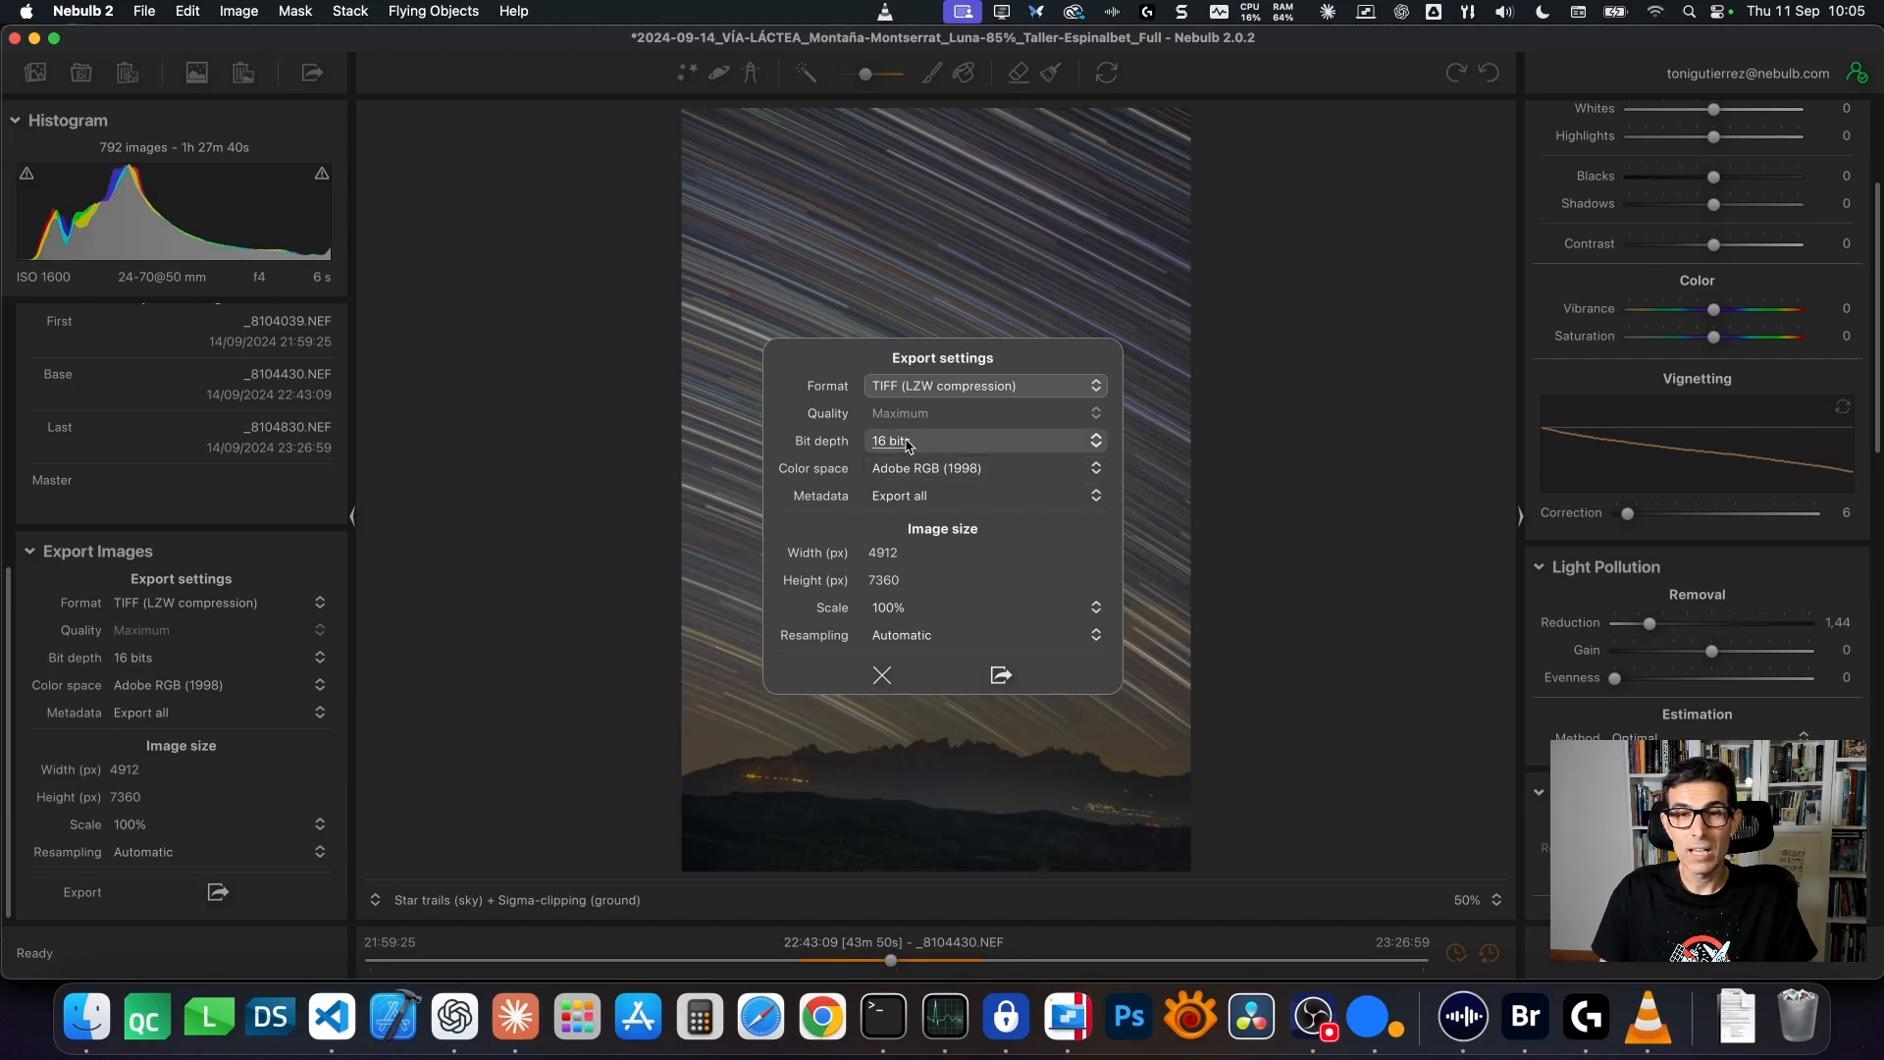
{"action": "left_click", "coordinate": [935, 395]}
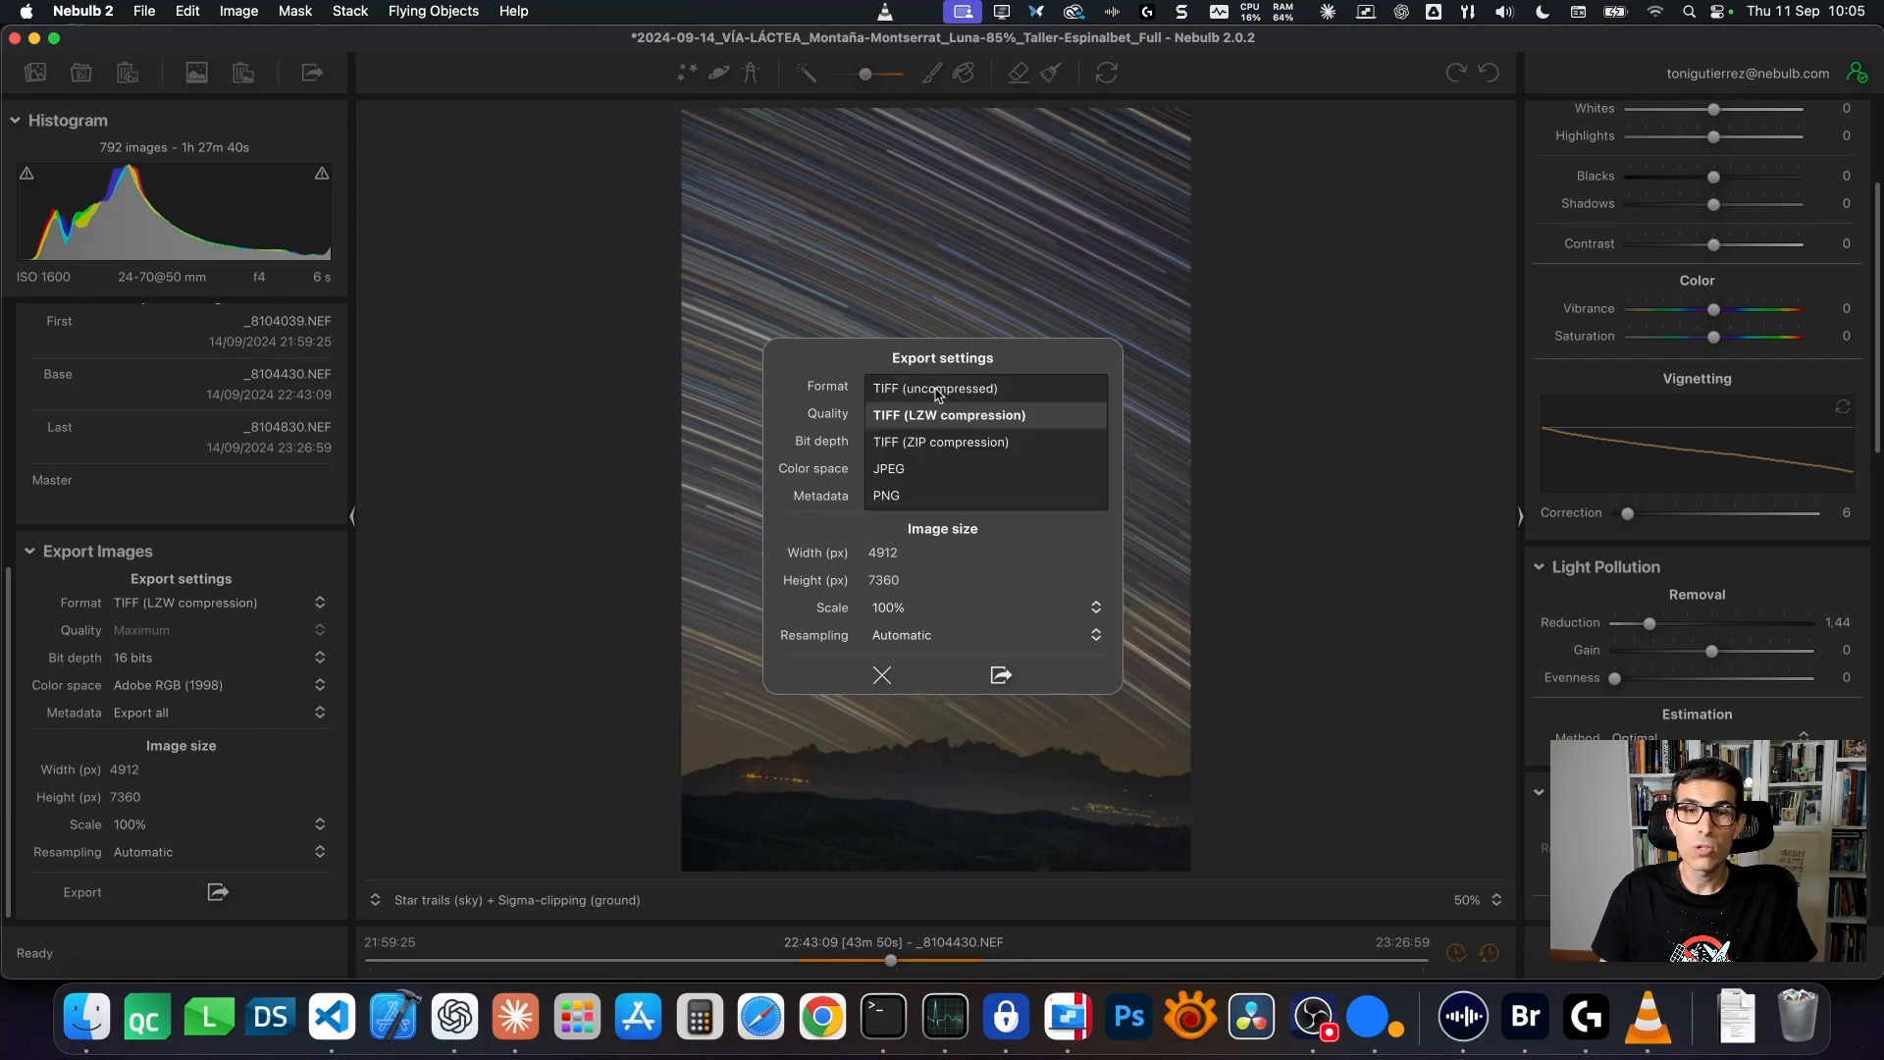
{"action": "left_click", "coordinate": [913, 415]}
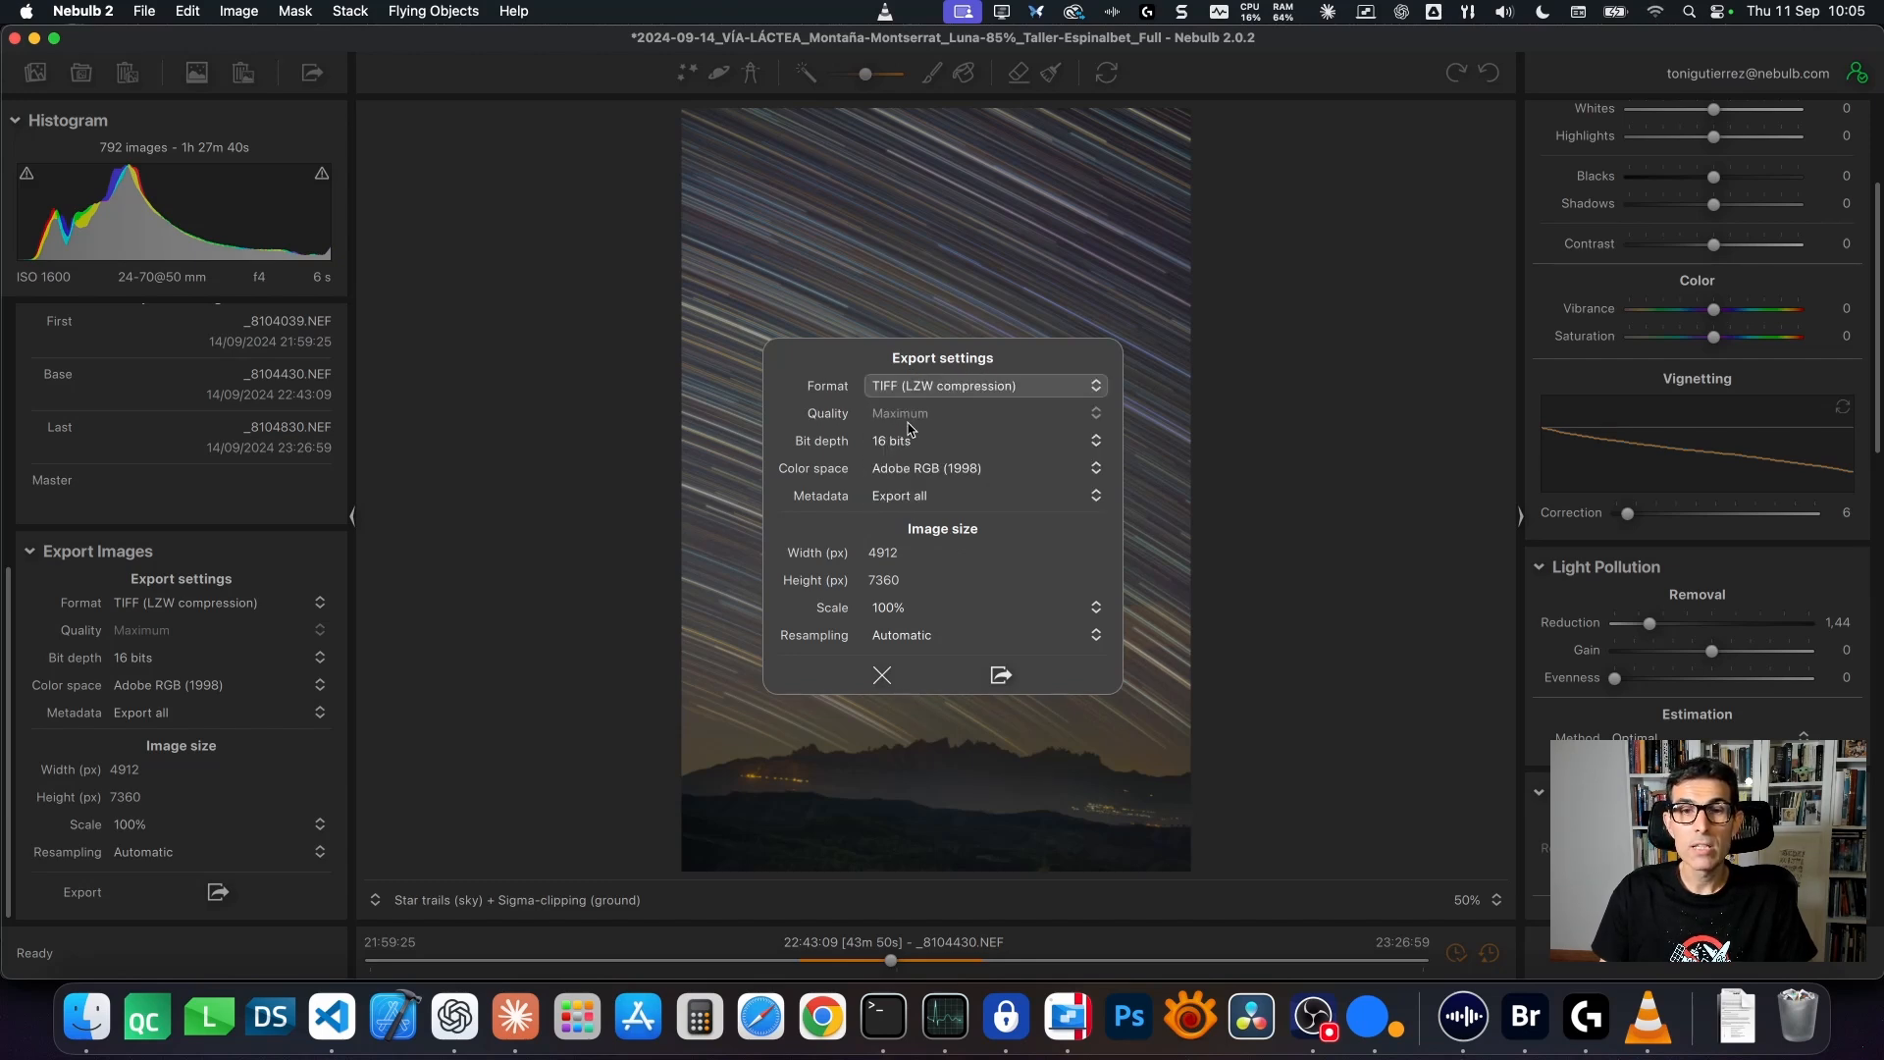
Set the export bit depth to 16 bits and the color space to Adobe RGB (1998).
{"action": "left_click", "coordinate": [903, 441]}
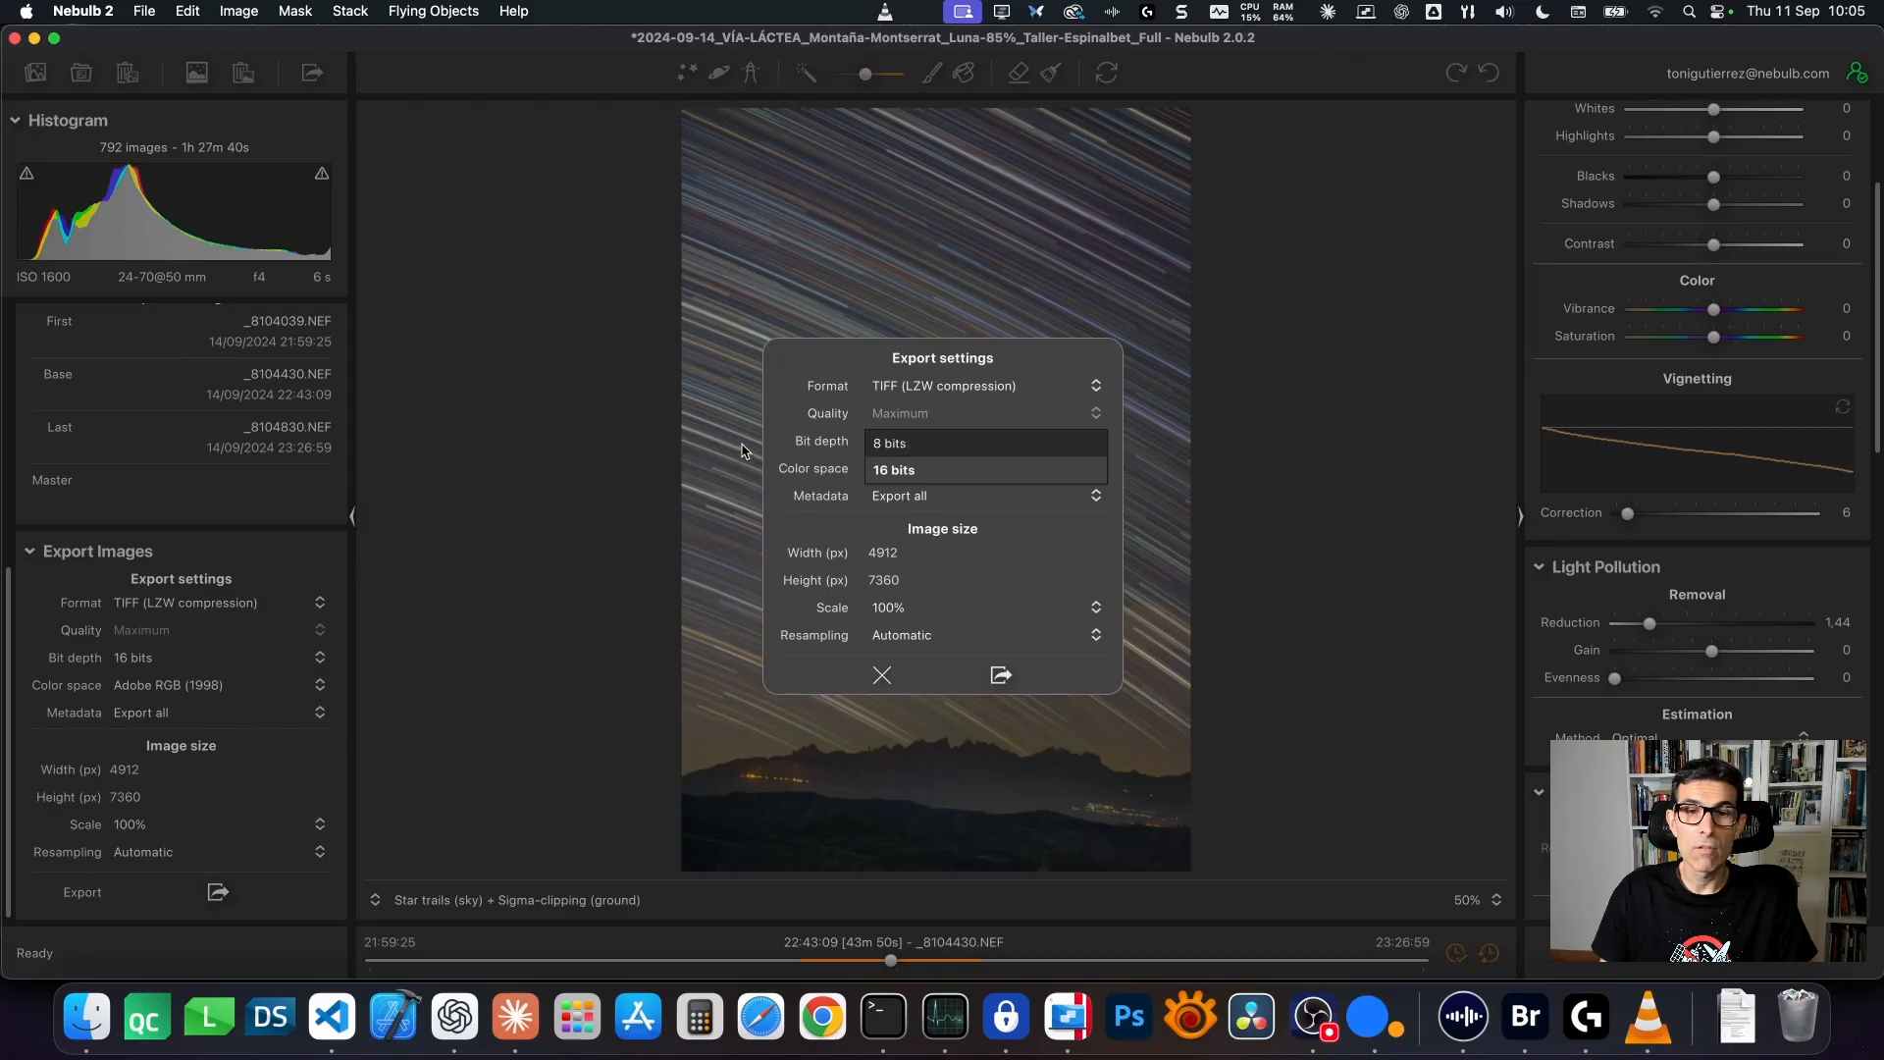
{"action": "left_click", "coordinate": [888, 468]}
{"action": "left_click", "coordinate": [888, 468]}
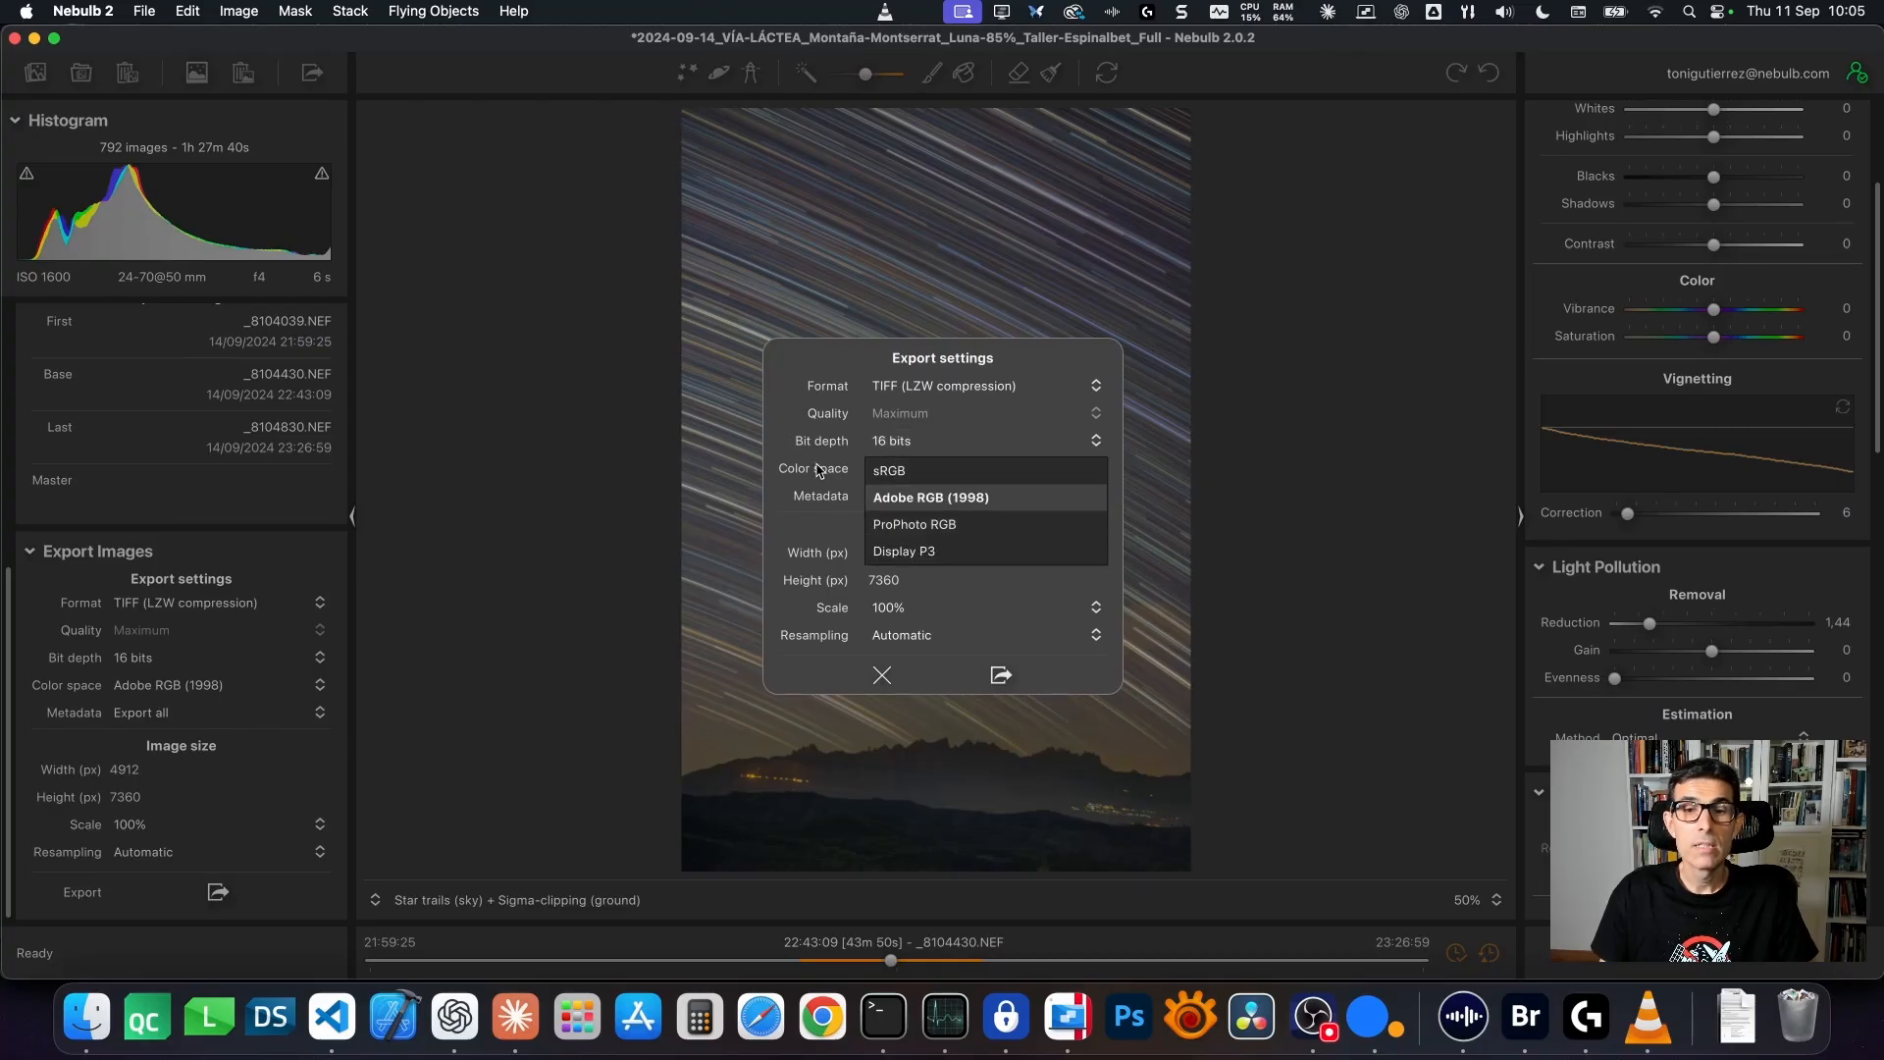
{"action": "left_click", "coordinate": [902, 498]}
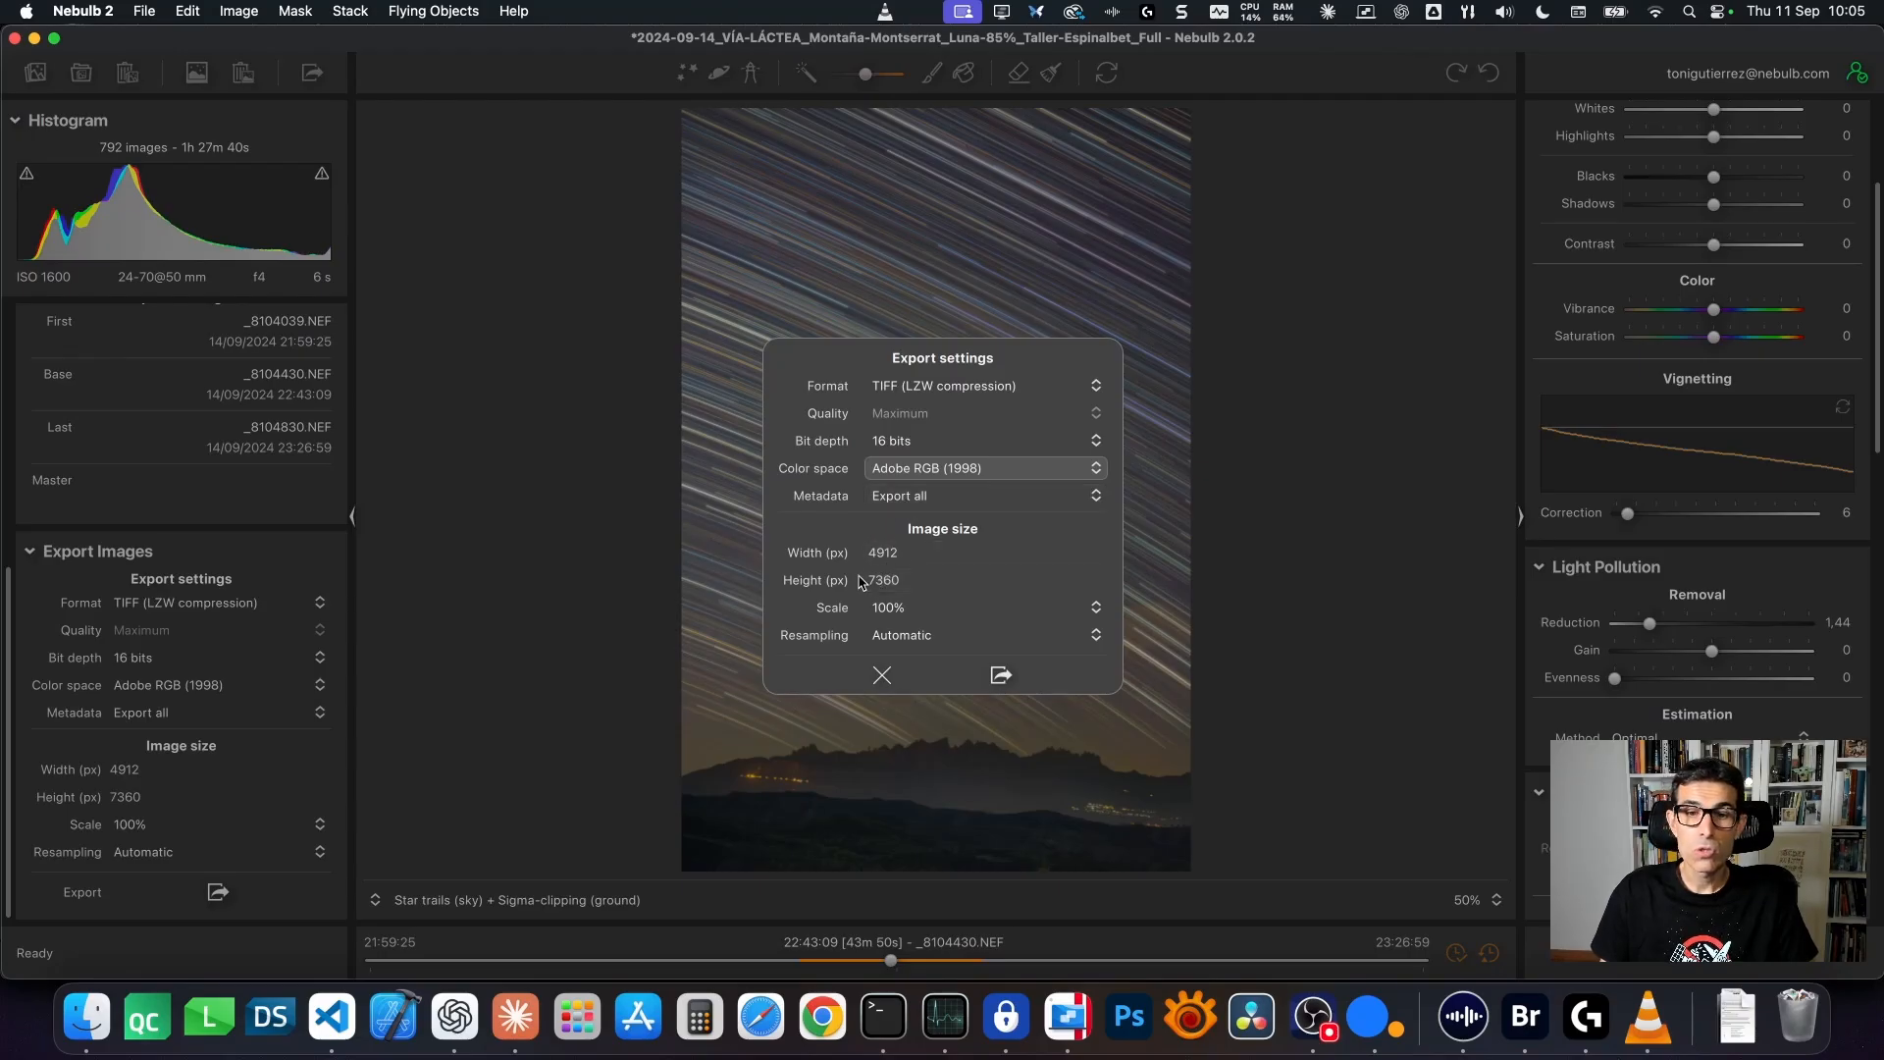
Review the available resampling, bit depth and color space options for the export, leaving the current choices selected.
{"action": "left_click", "coordinate": [986, 635]}
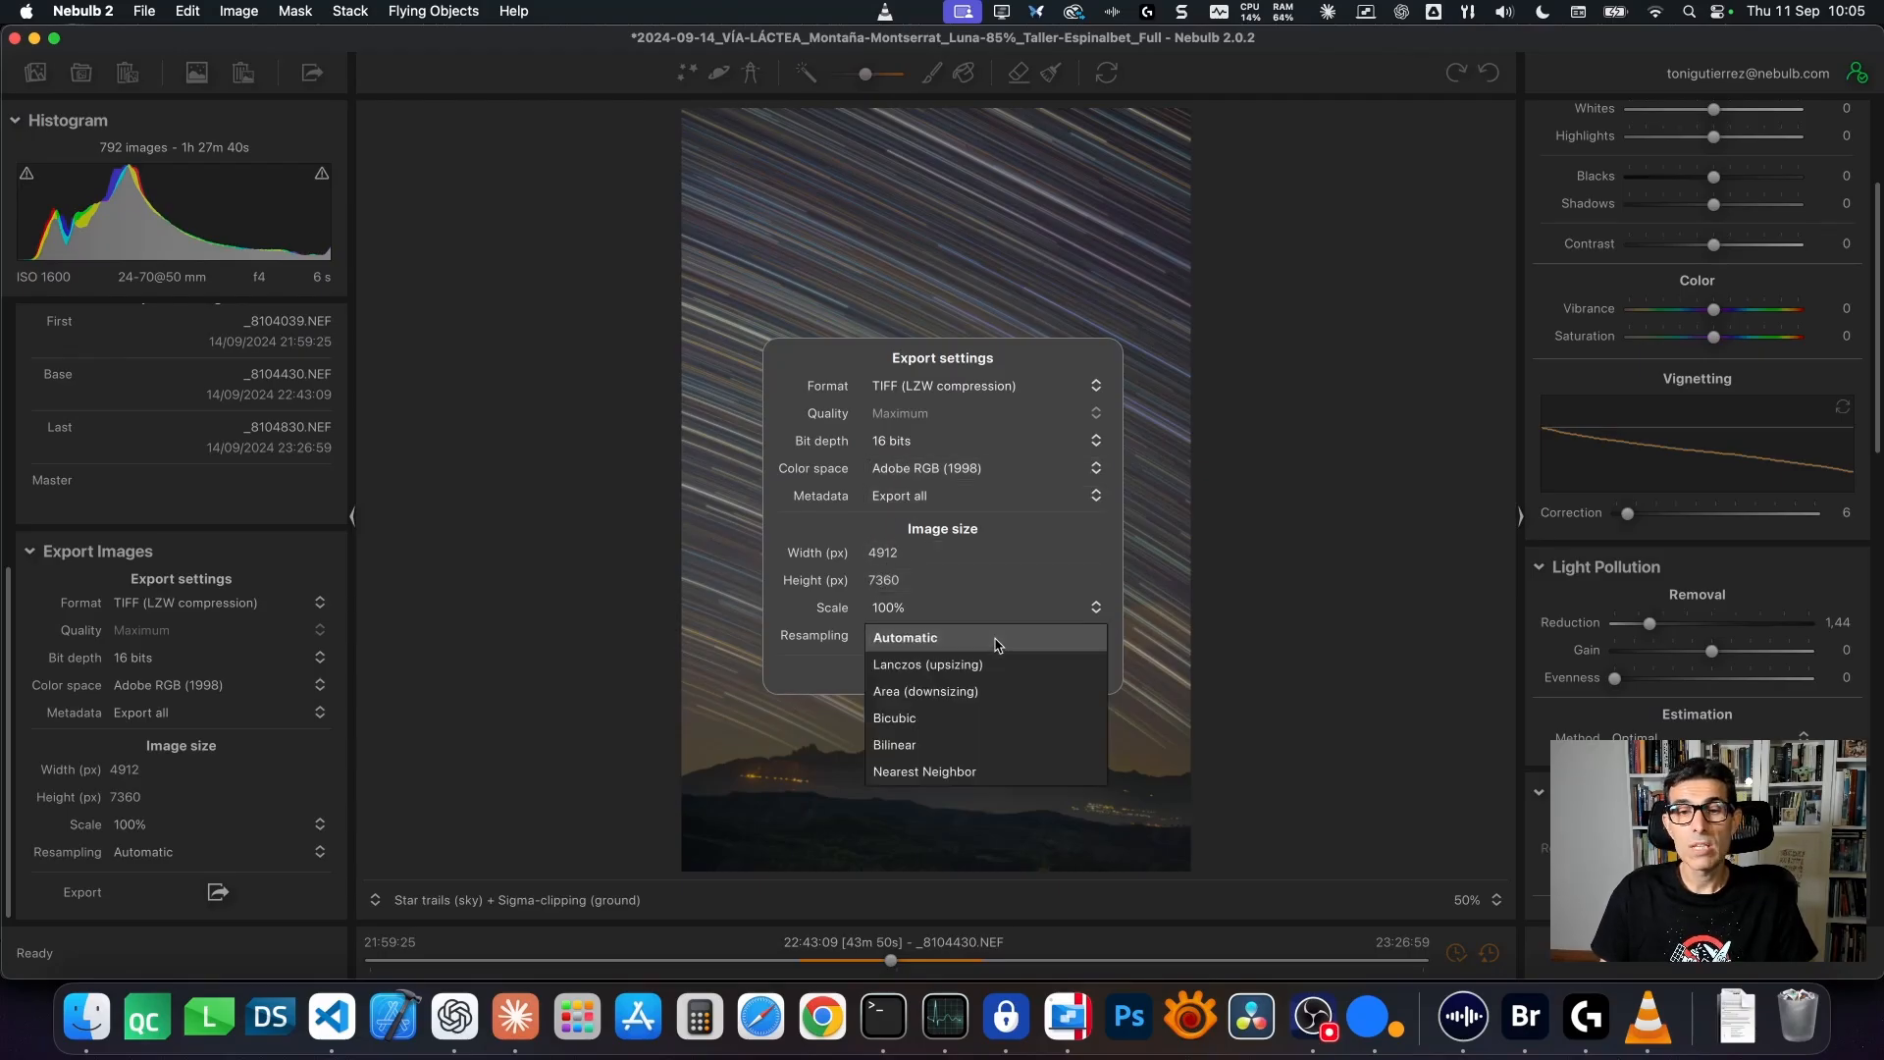
{"action": "left_click", "coordinate": [821, 595]}
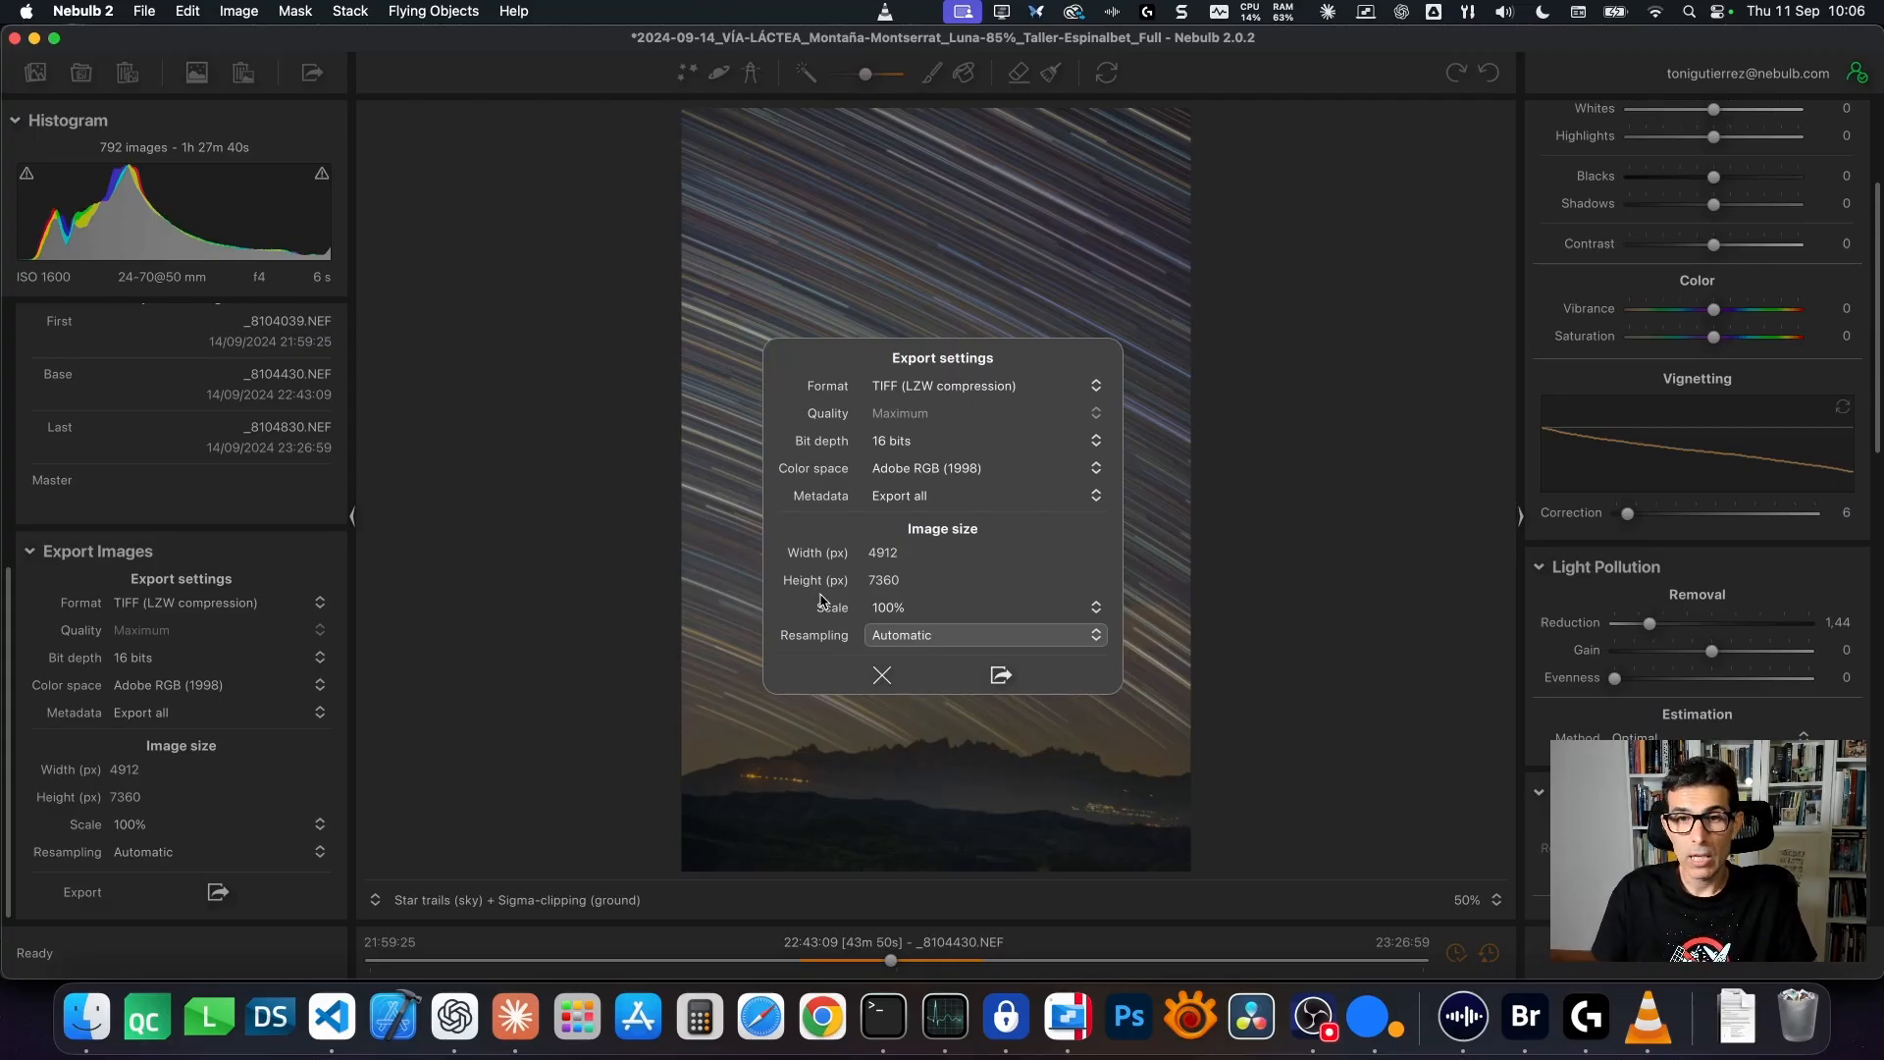
{"action": "left_click", "coordinate": [931, 443]}
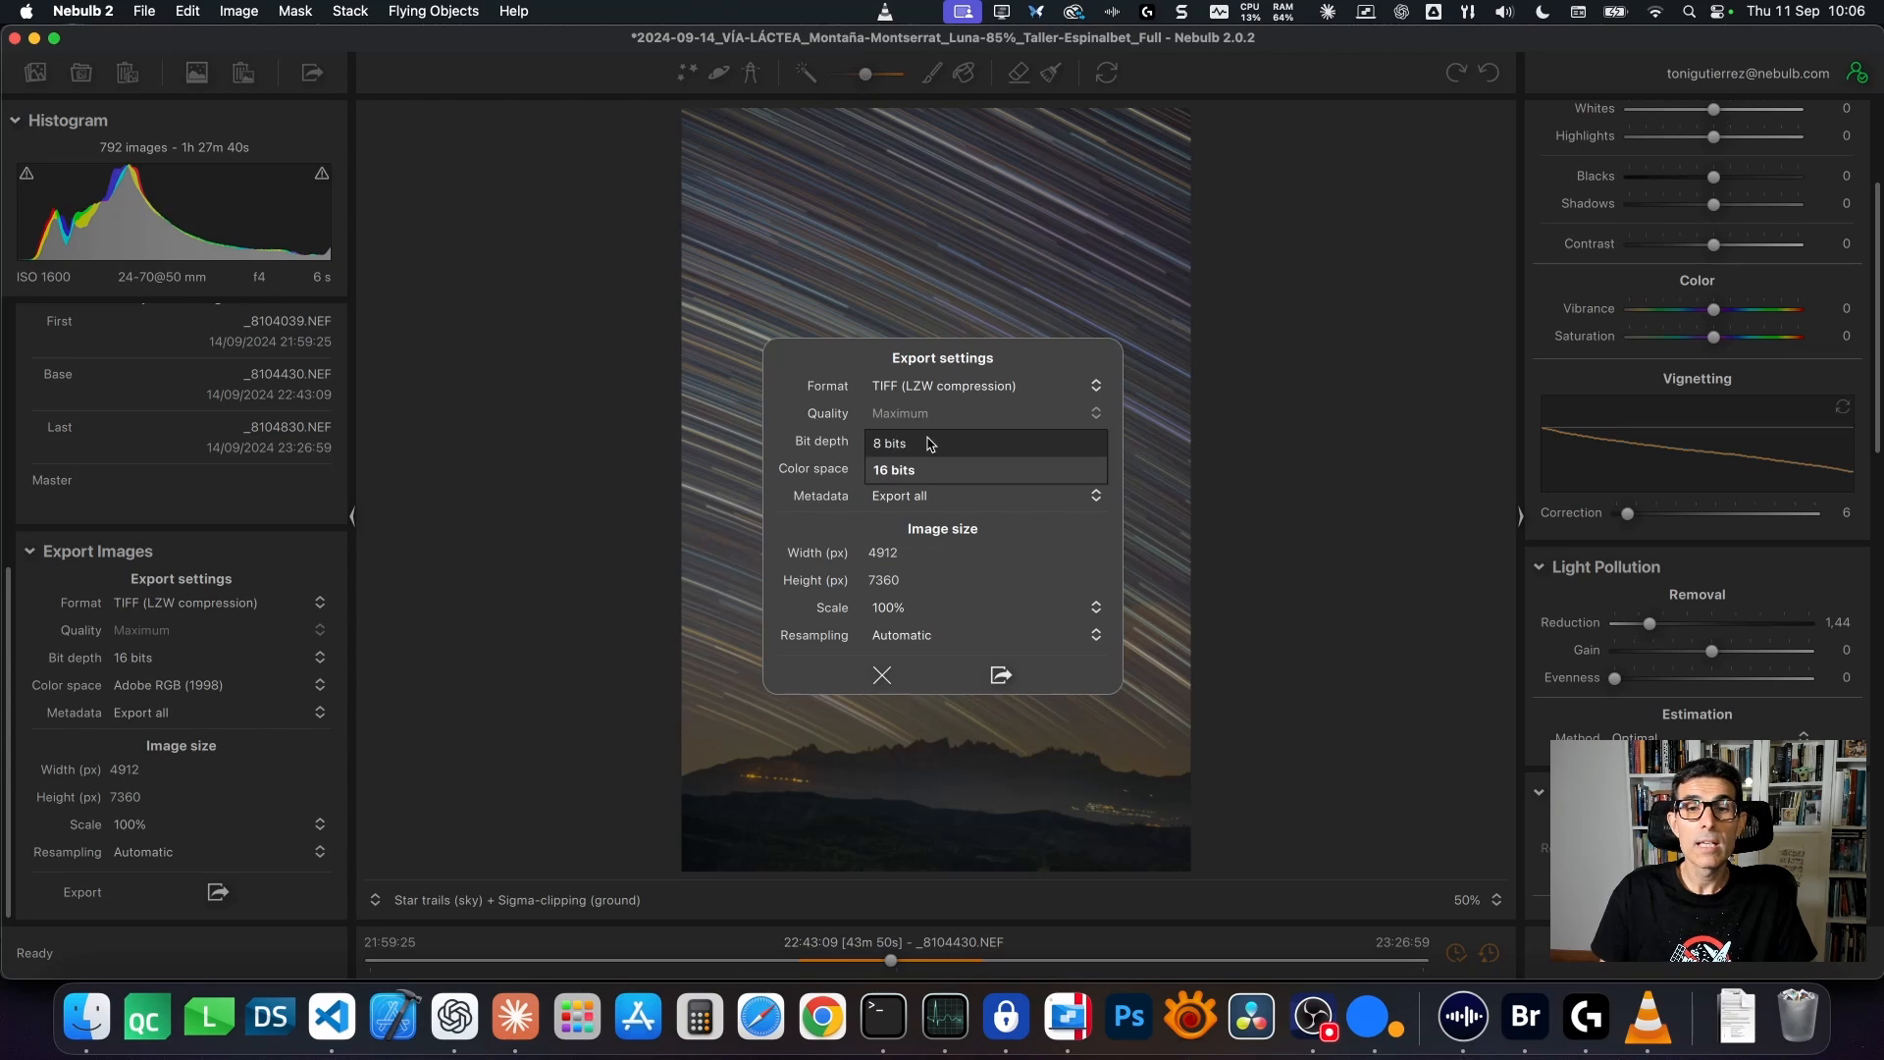
{"action": "left_click", "coordinate": [823, 448]}
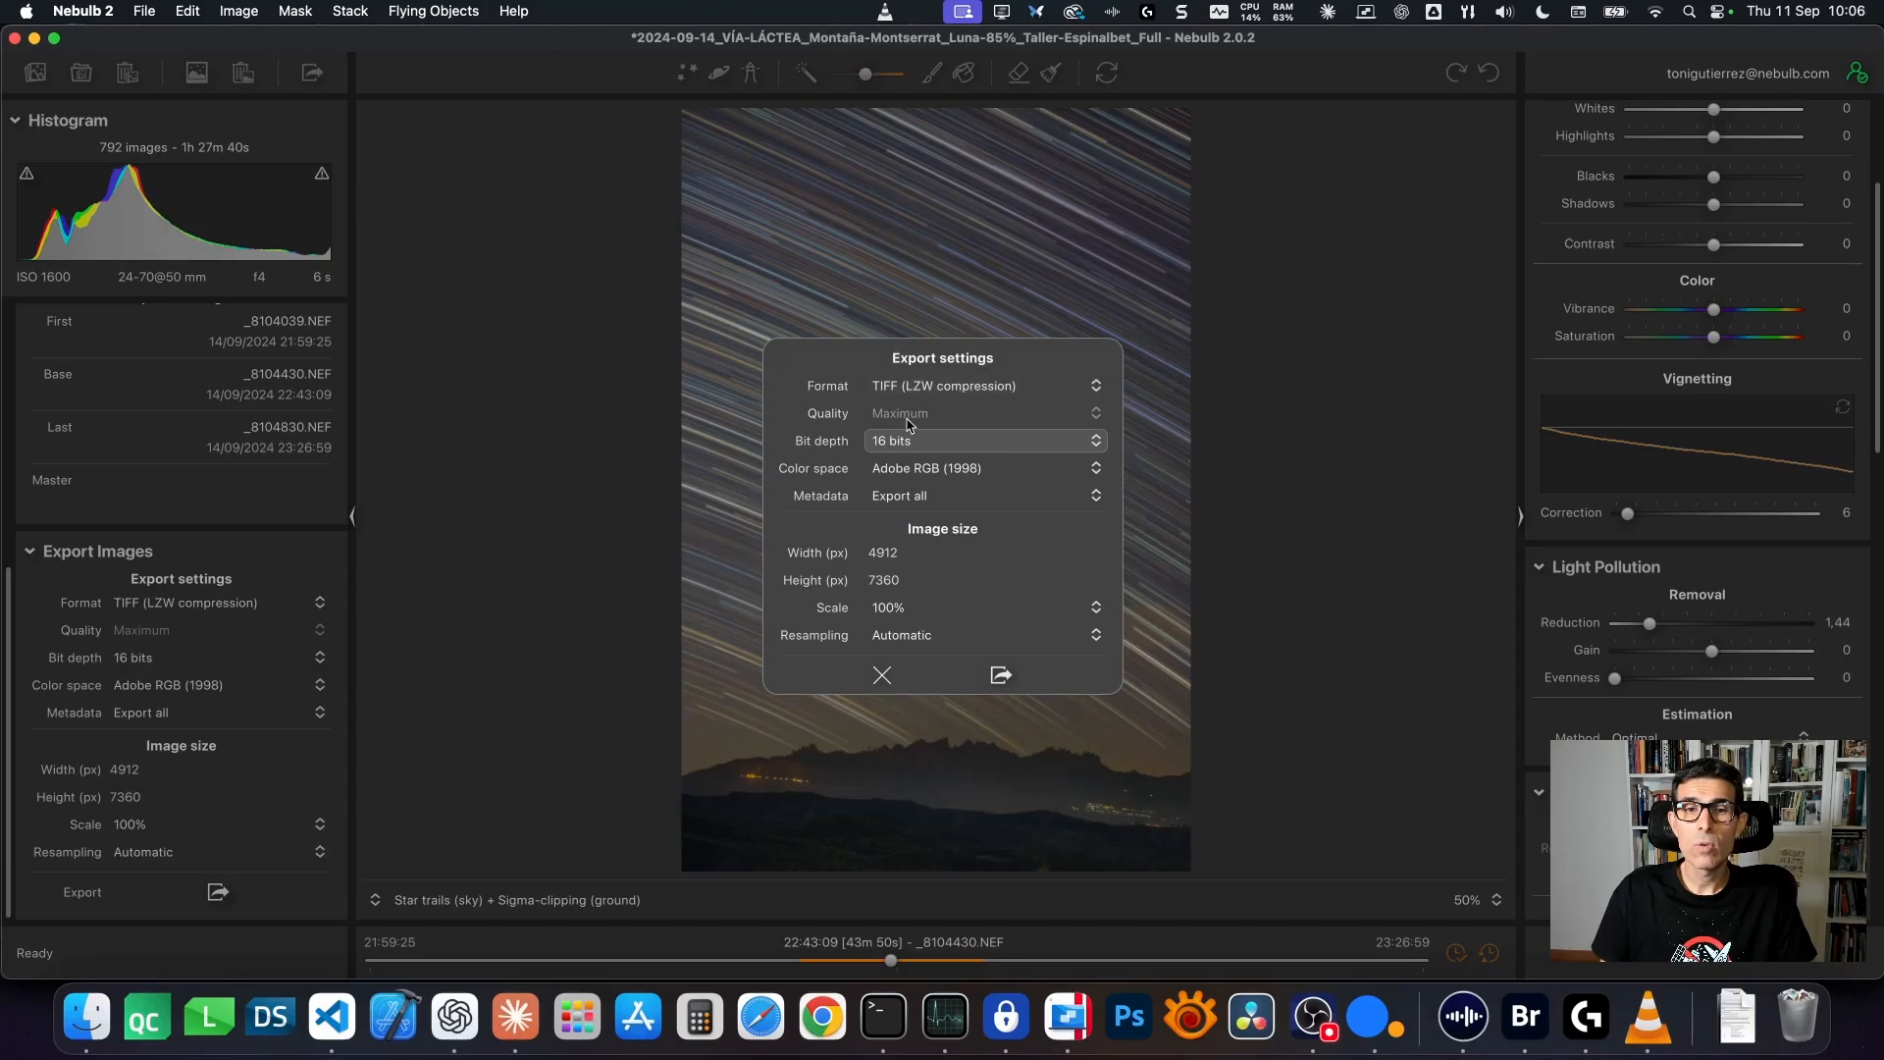
{"action": "left_click", "coordinate": [921, 471]}
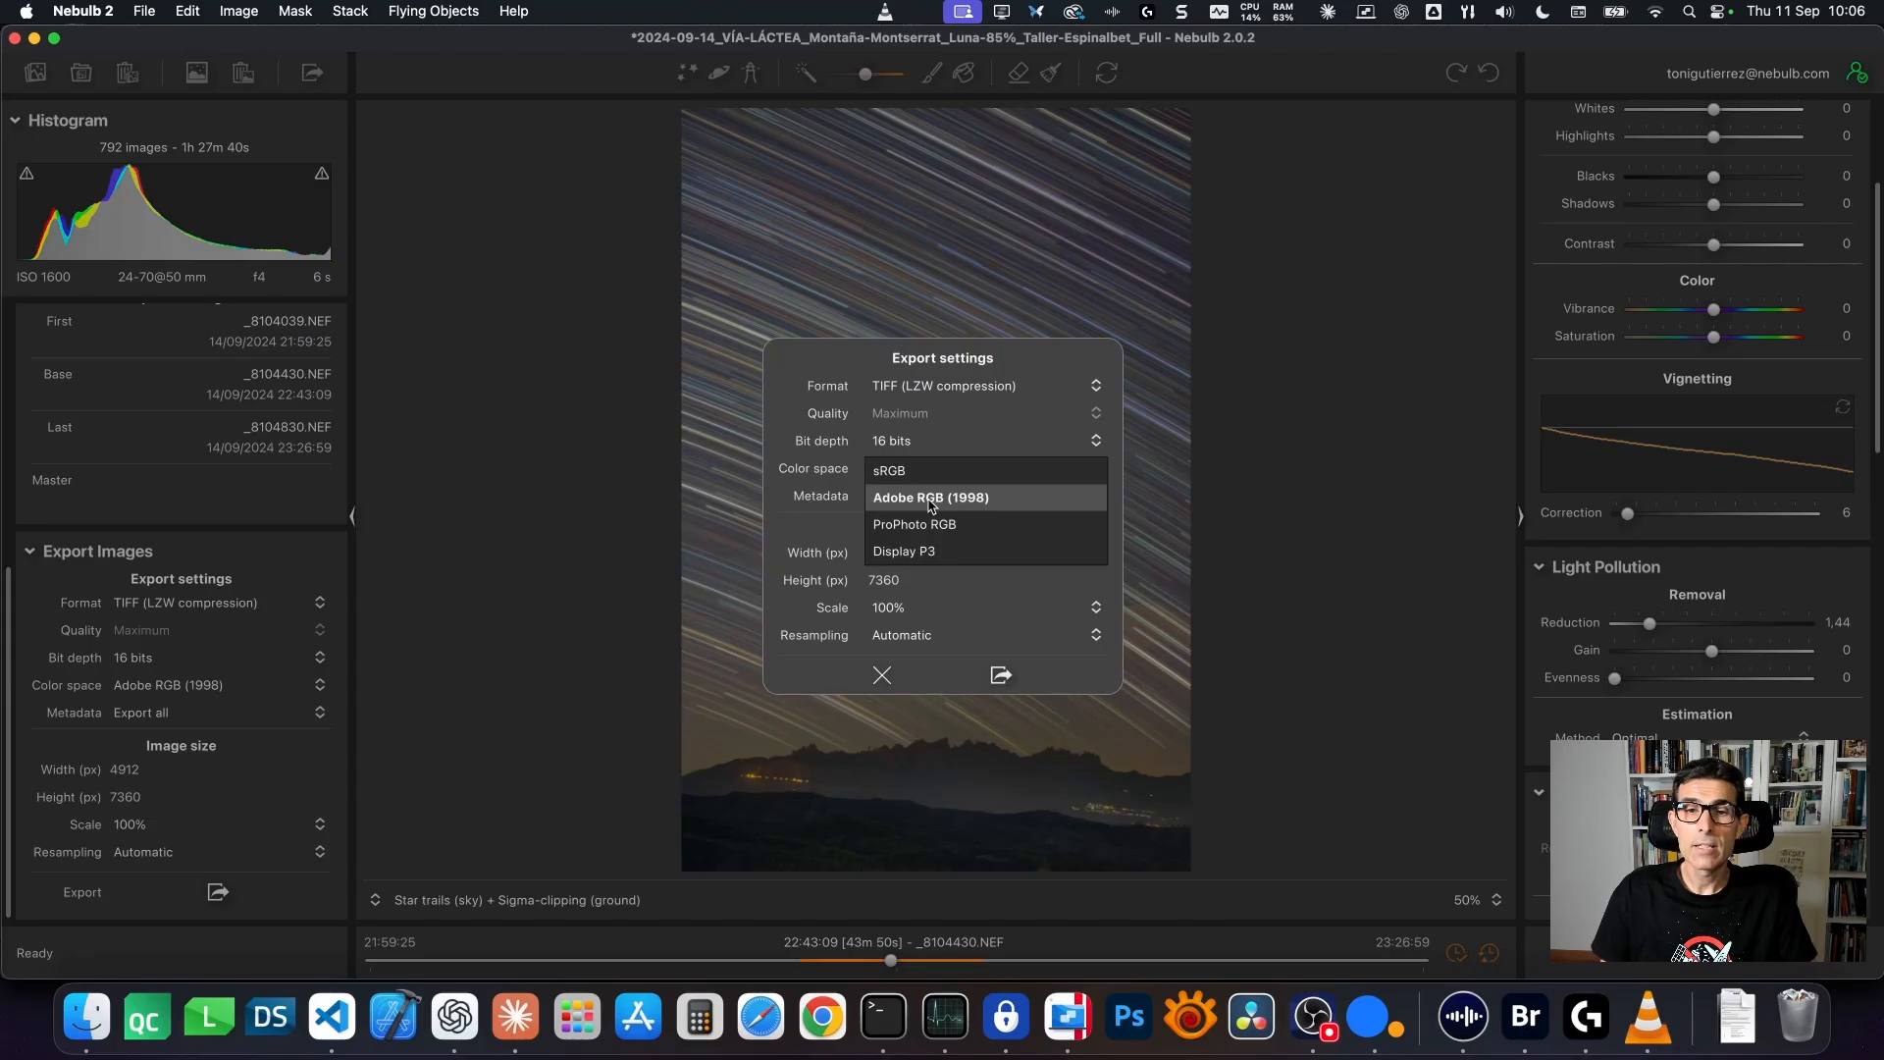
{"action": "left_click", "coordinate": [849, 493]}
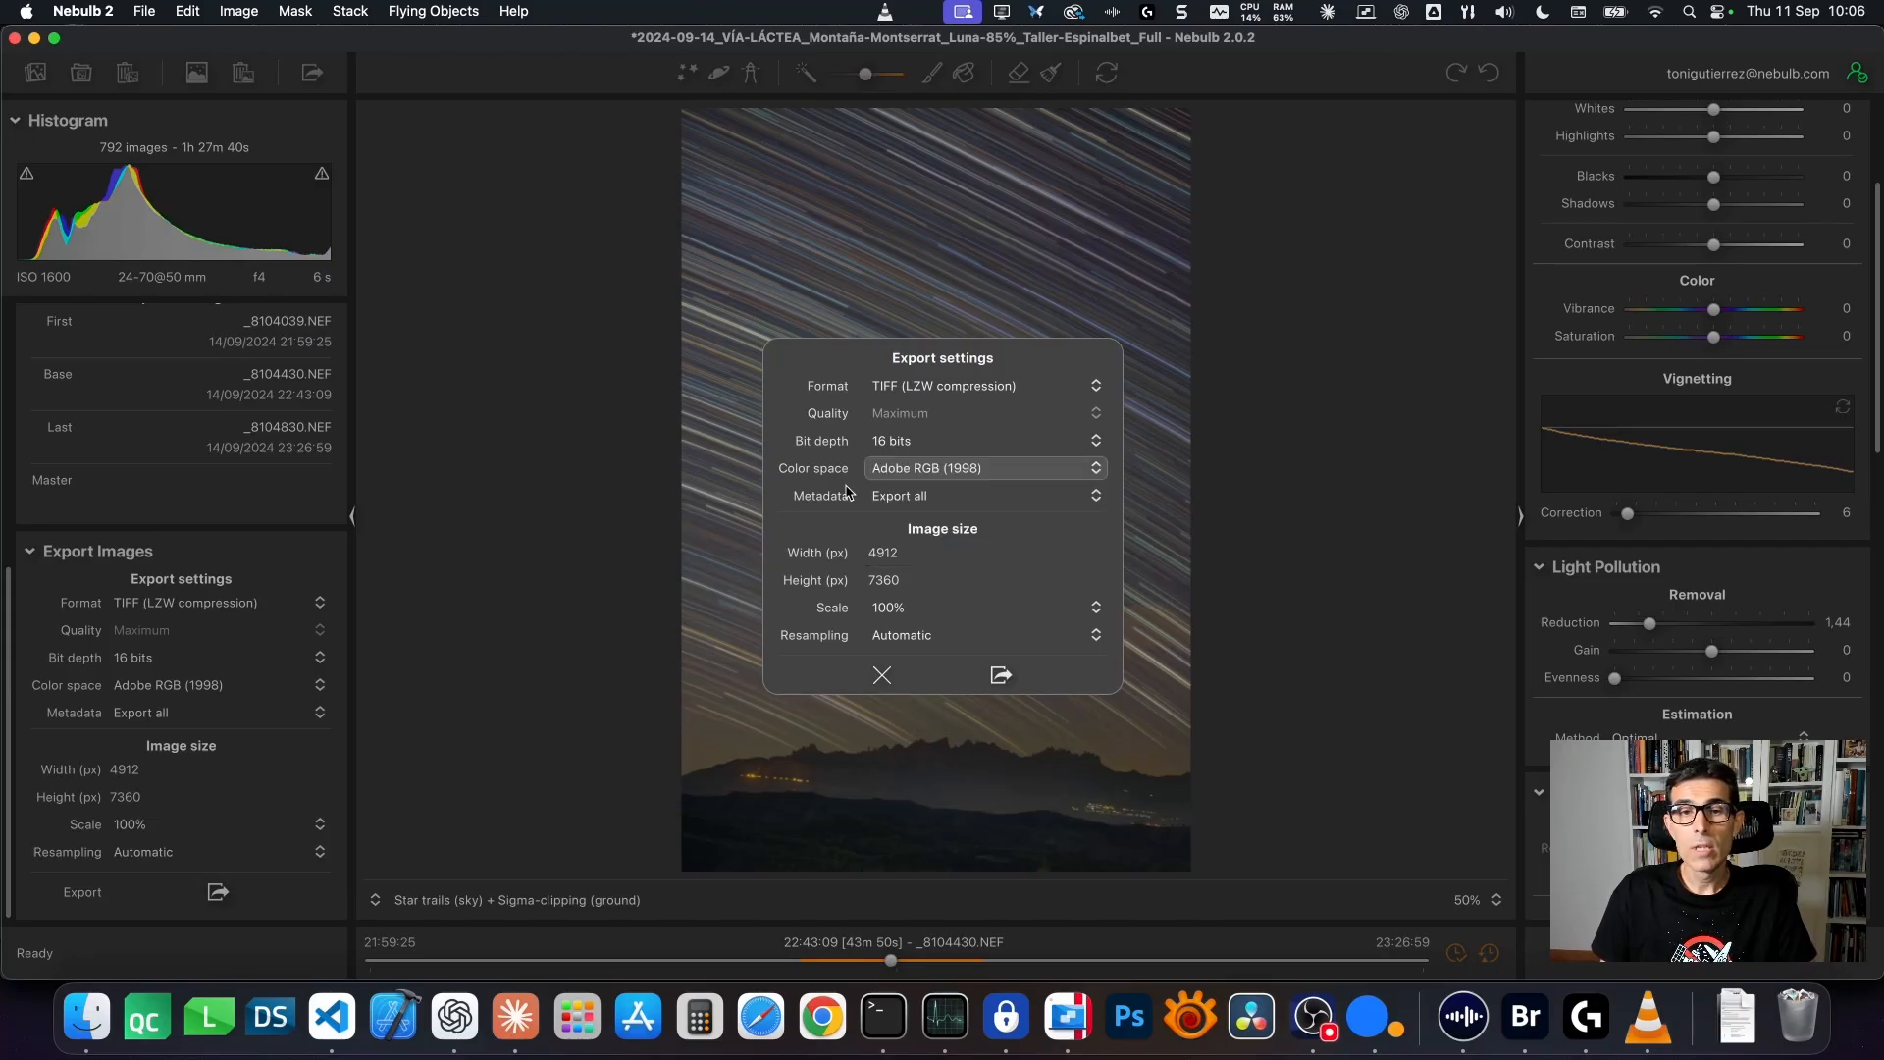